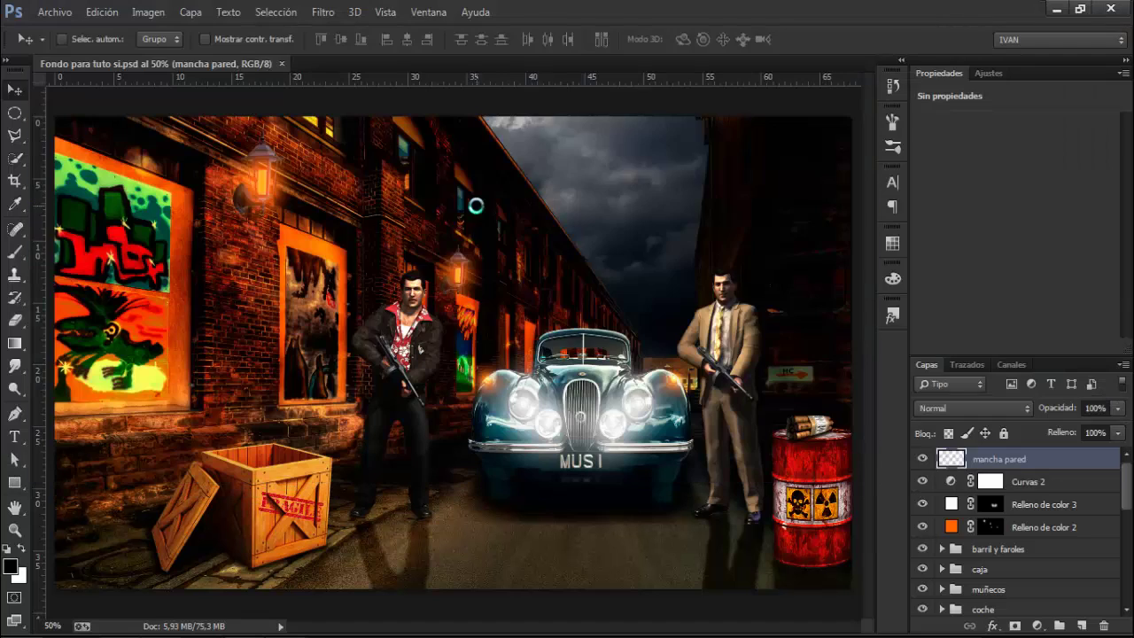
Open JPG FONDO.jpg, convert its locked background into a regular layer and rename that layer fondo.
click(611, 327)
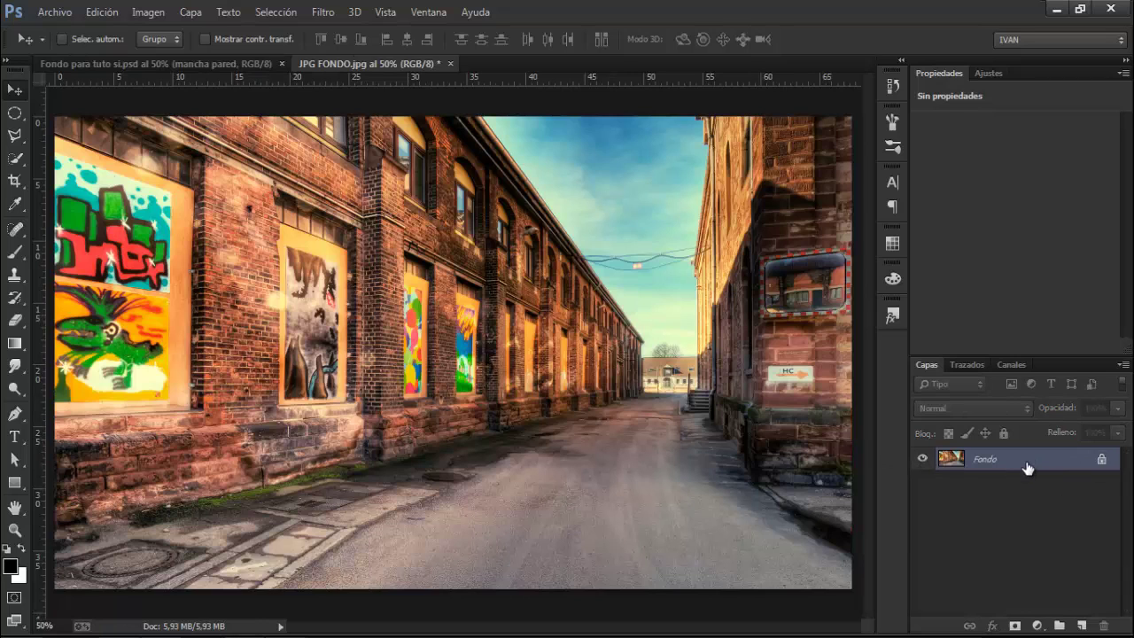
alt+double_click(1028, 468)
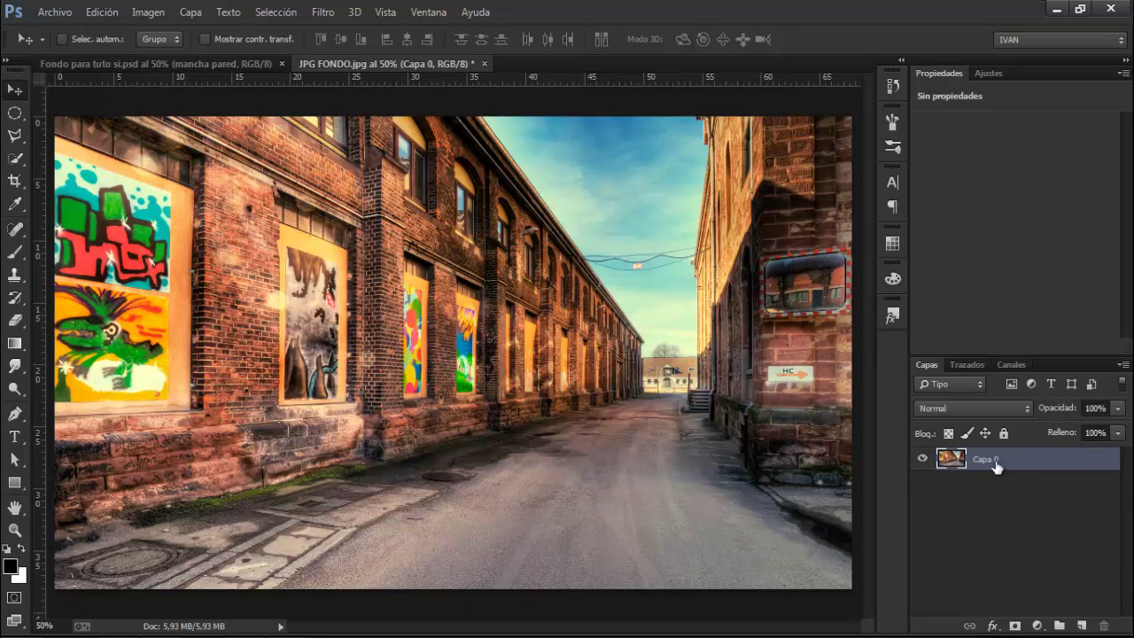
double_click(996, 462)
key(BackSpace)
key(Return)
Select the sky between the two buildings with the Quick Selection tool and cut it out of the fondo layer.
click(15, 158)
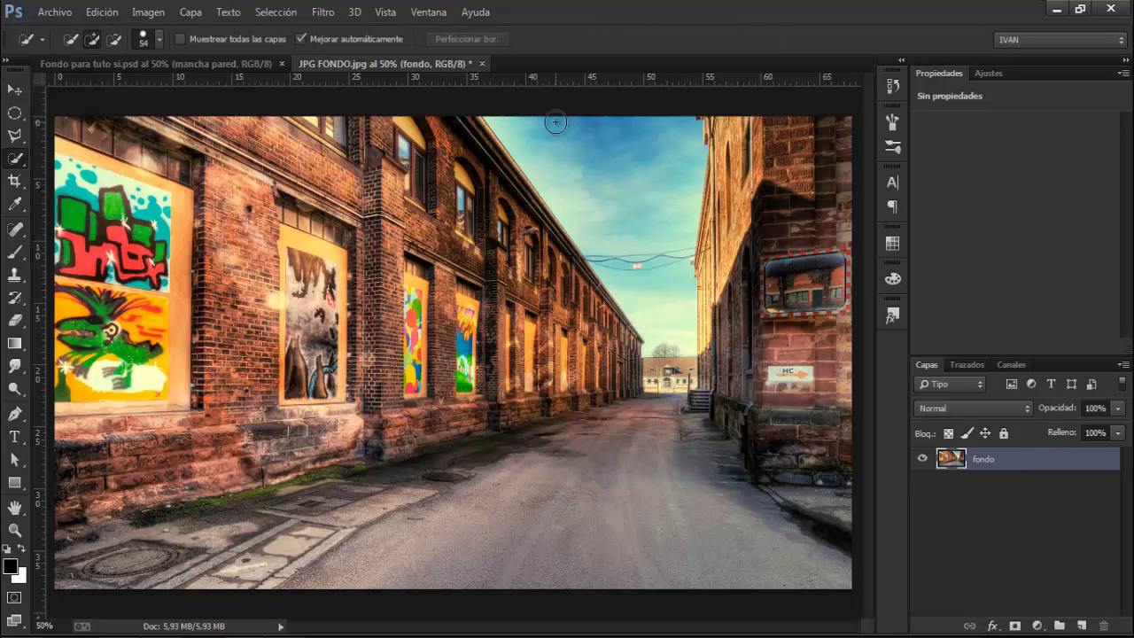
mouse_move(623, 180)
mouse_down()
mouse_move(656, 296)
mouse_move(632, 208)
mouse_up()
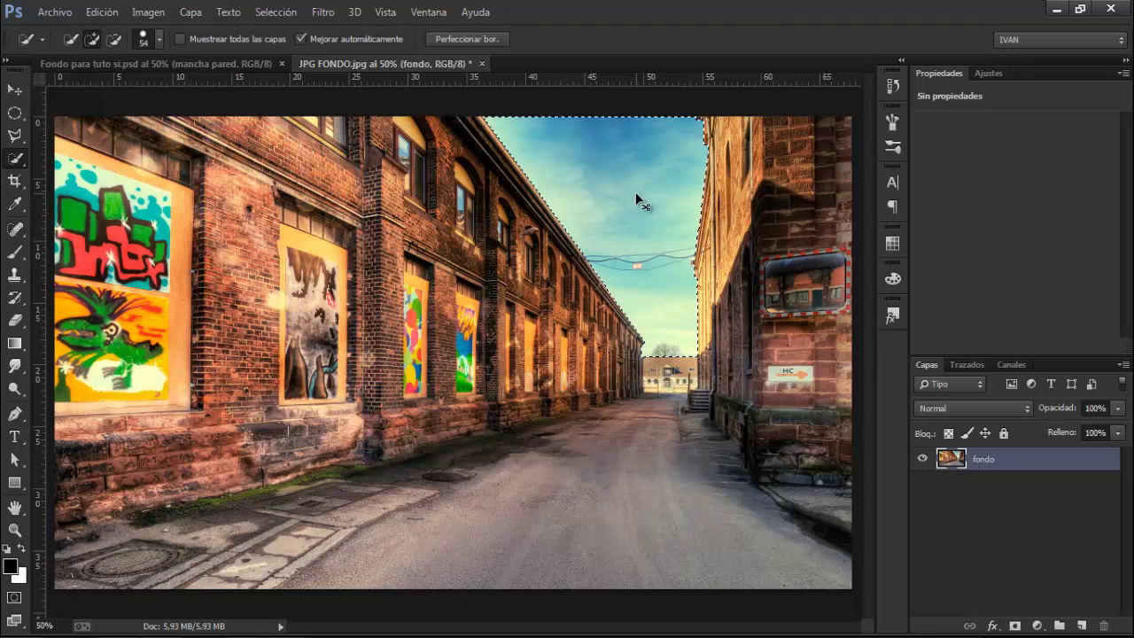
key(ctrl+x)
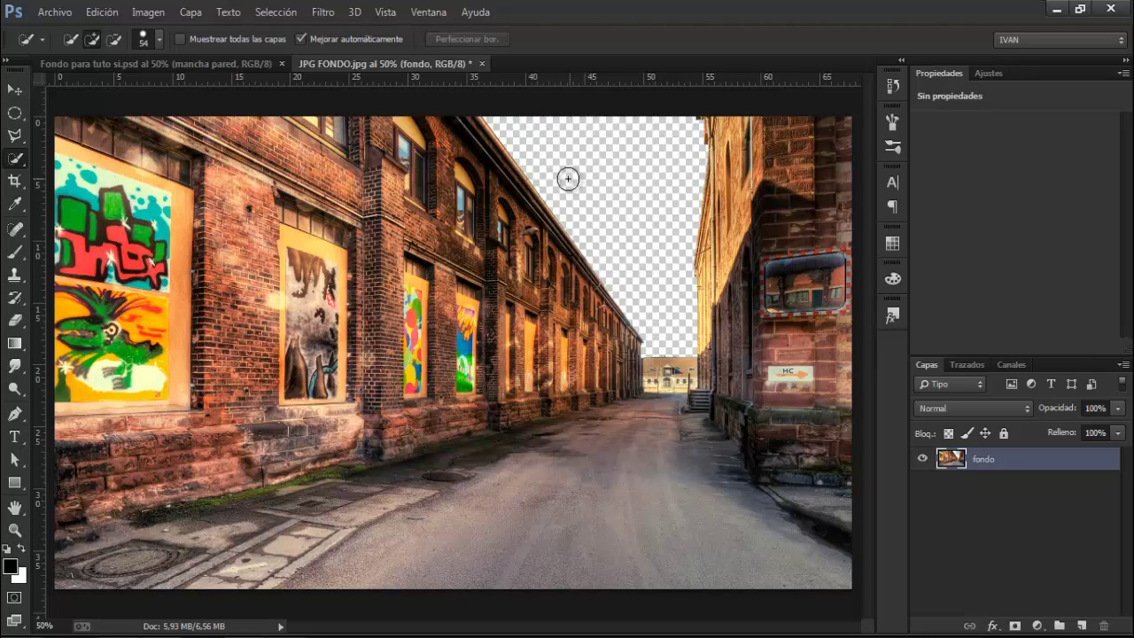
Place the JPG CIELO image, shift it up to Y 460 px, and move its layer beneath fondo.
click(54, 12)
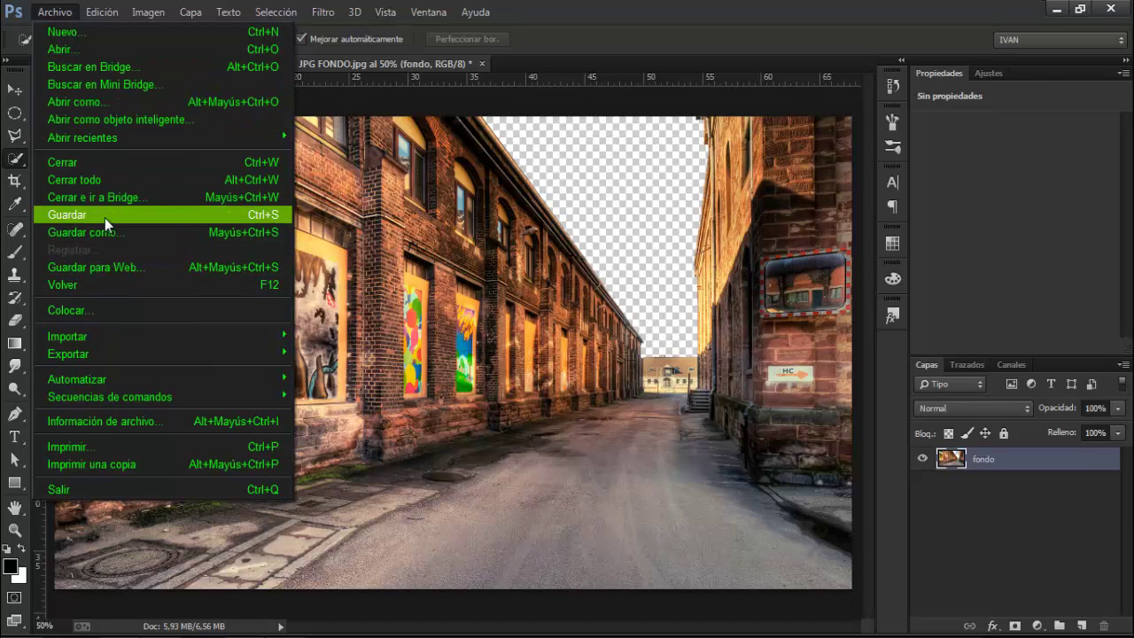
click(103, 312)
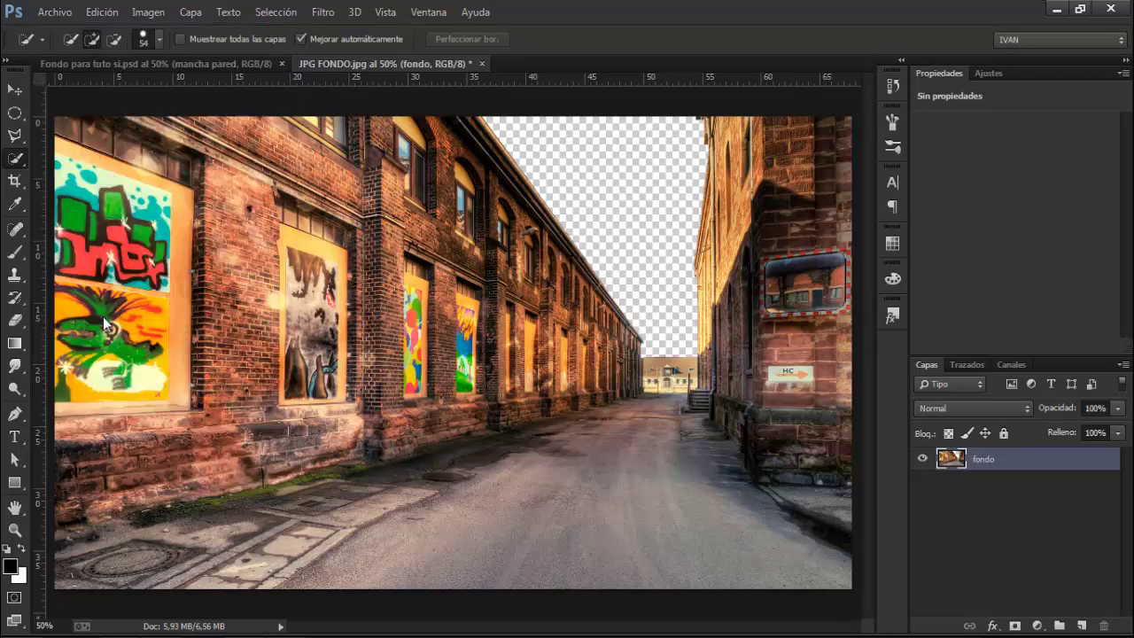
double_click(396, 204)
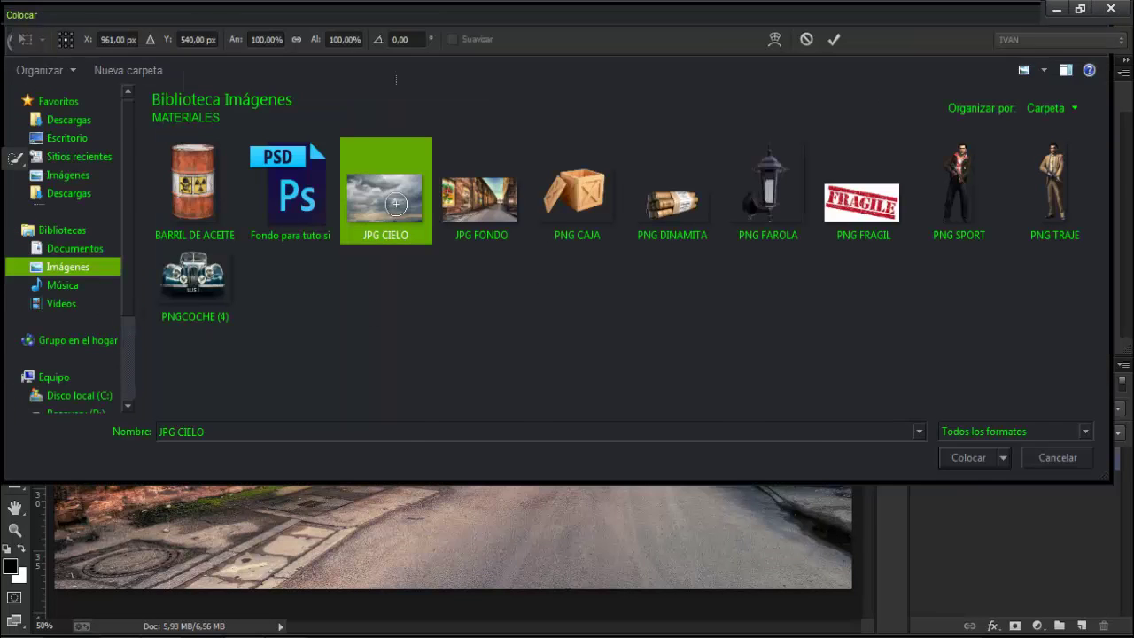
drag(606, 358, 606, 347)
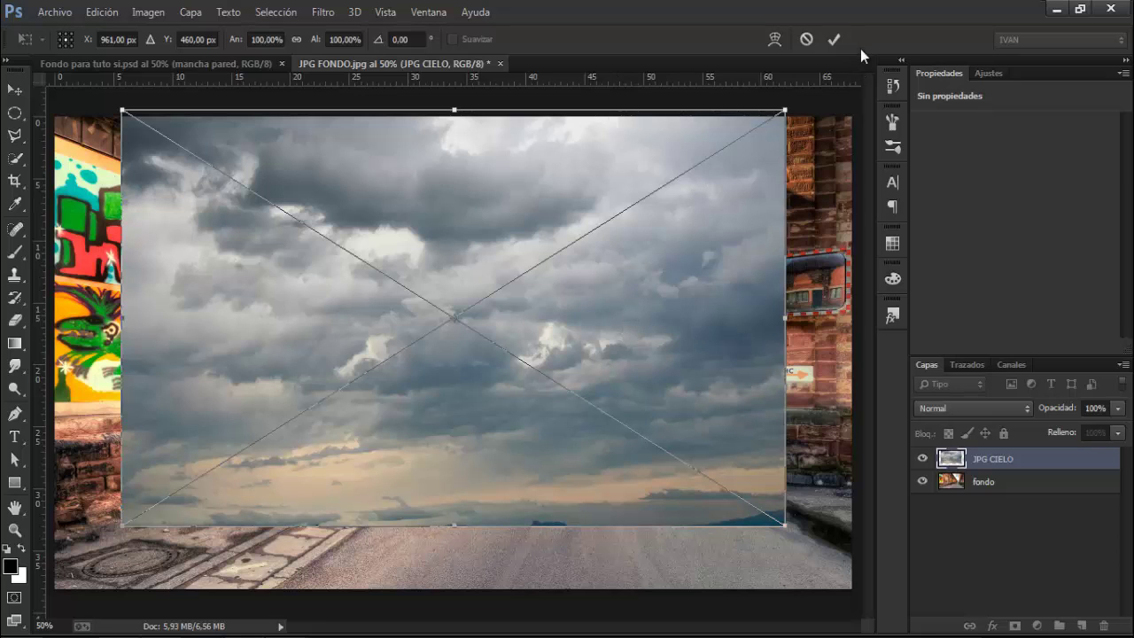
click(834, 41)
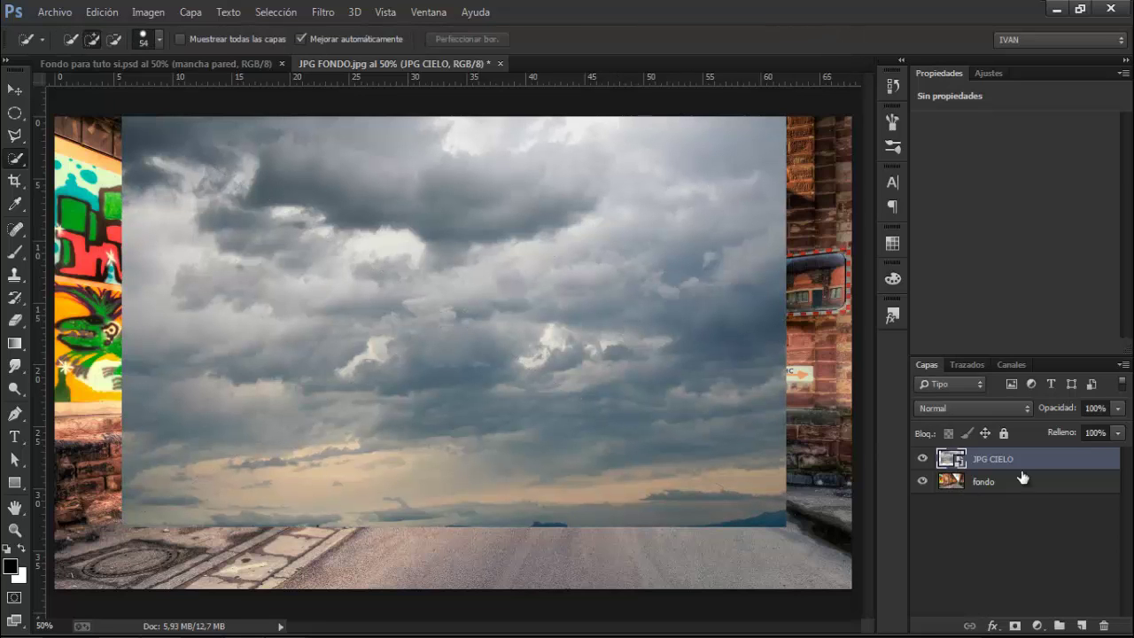
drag(1038, 467, 1030, 494)
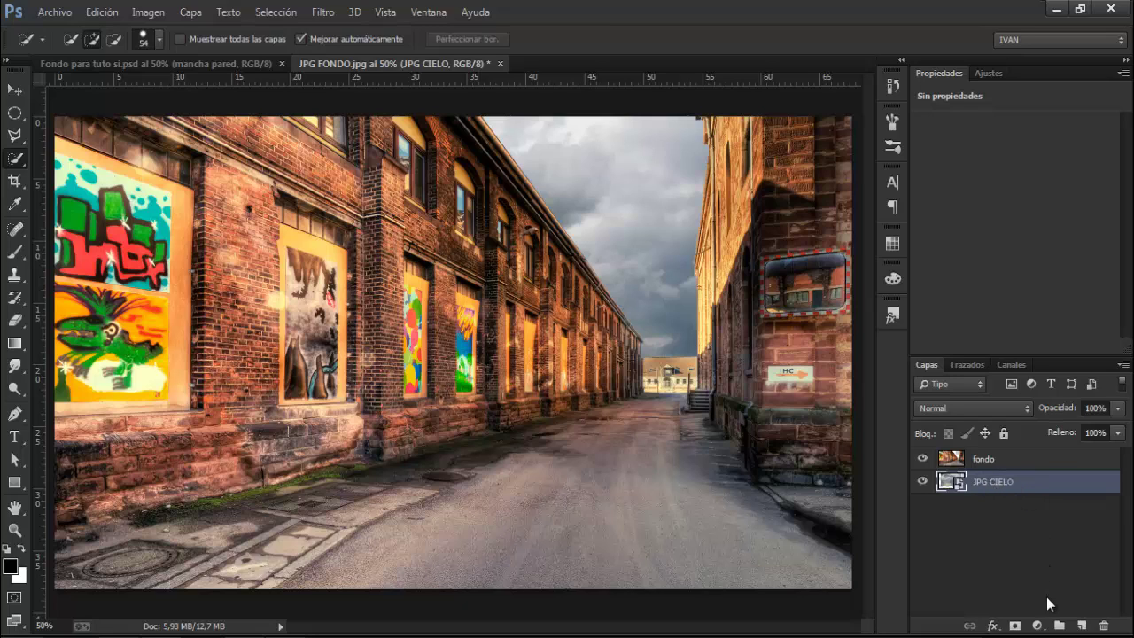
Add a Curves adjustment directly above the JPG CIELO layer and lower the RGB curve's midpoint slightly to darken the sky.
click(1039, 626)
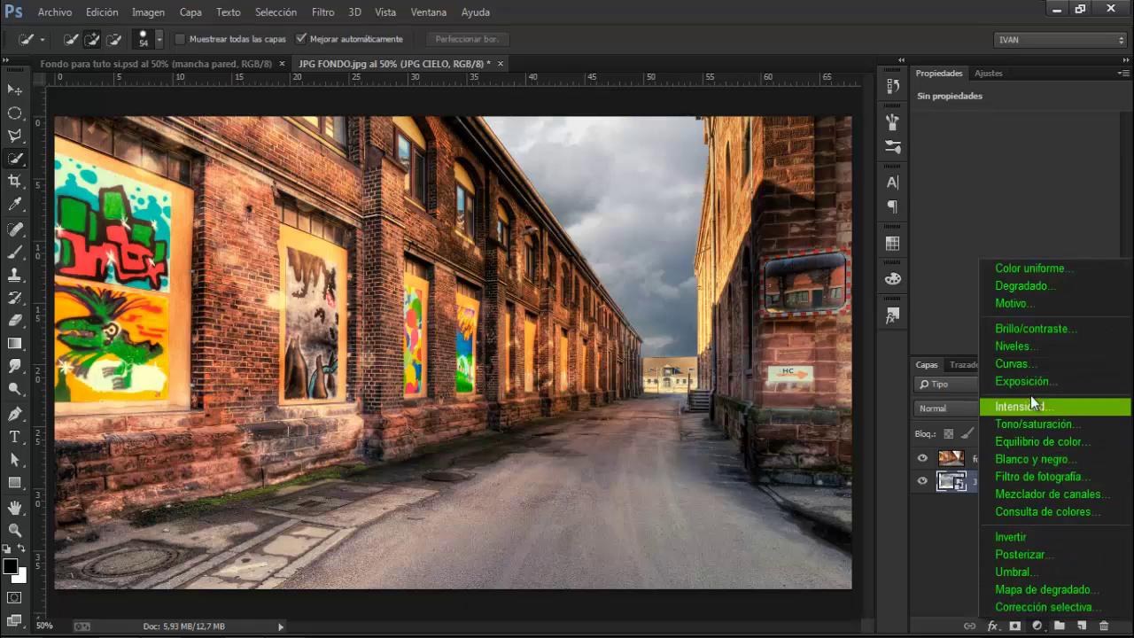
click(1025, 370)
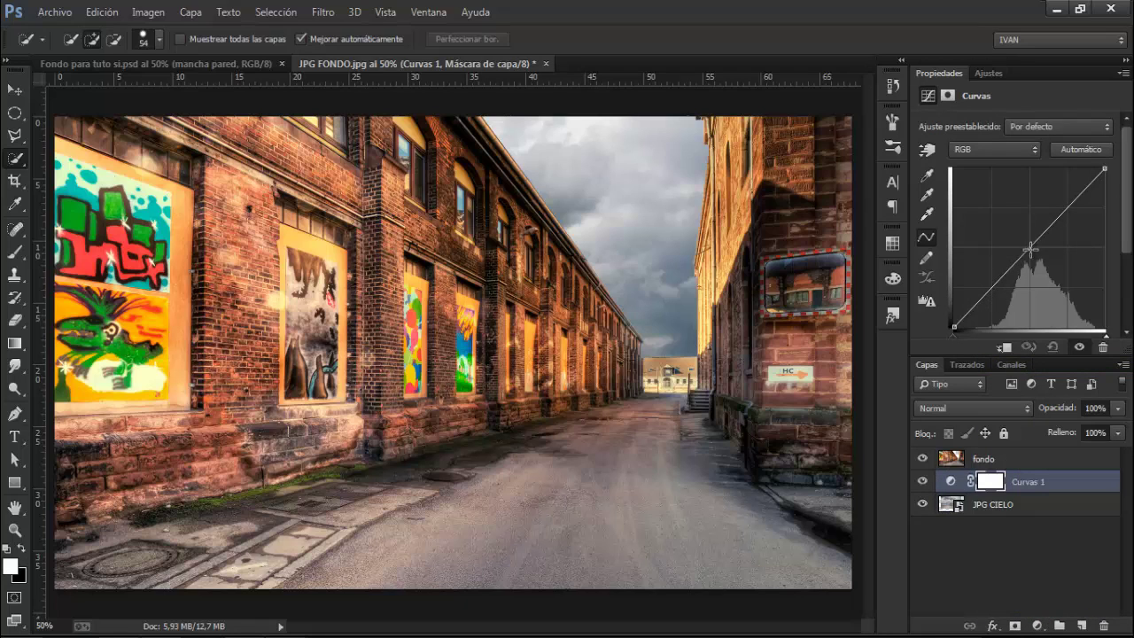
drag(1030, 249, 1037, 266)
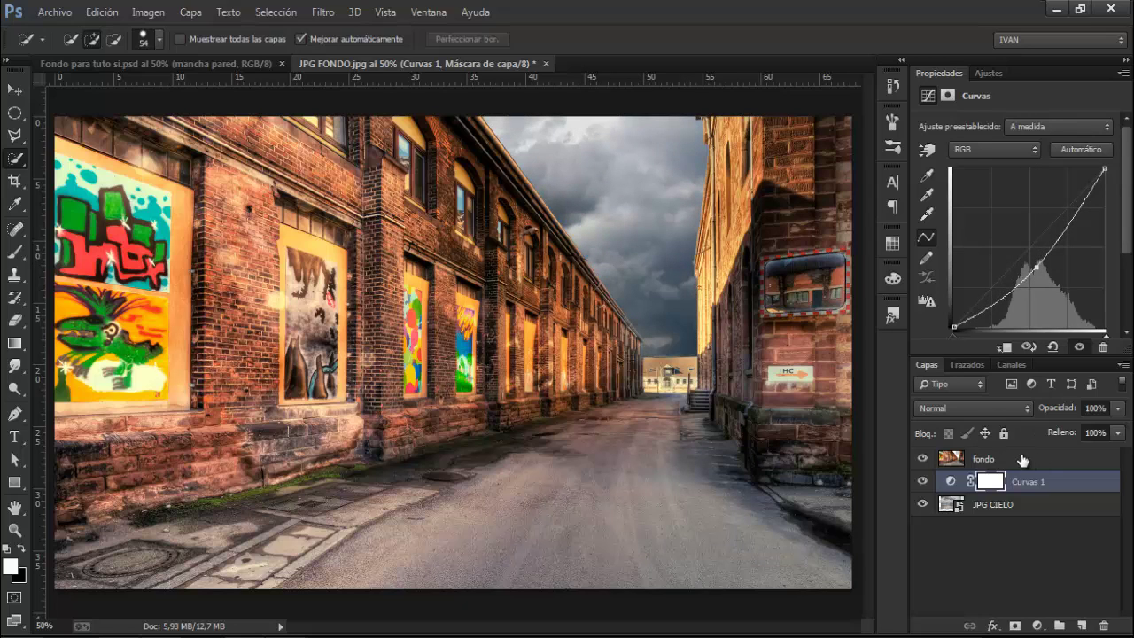
Create a new empty layer above fondo and name it sobra 1.
click(1023, 459)
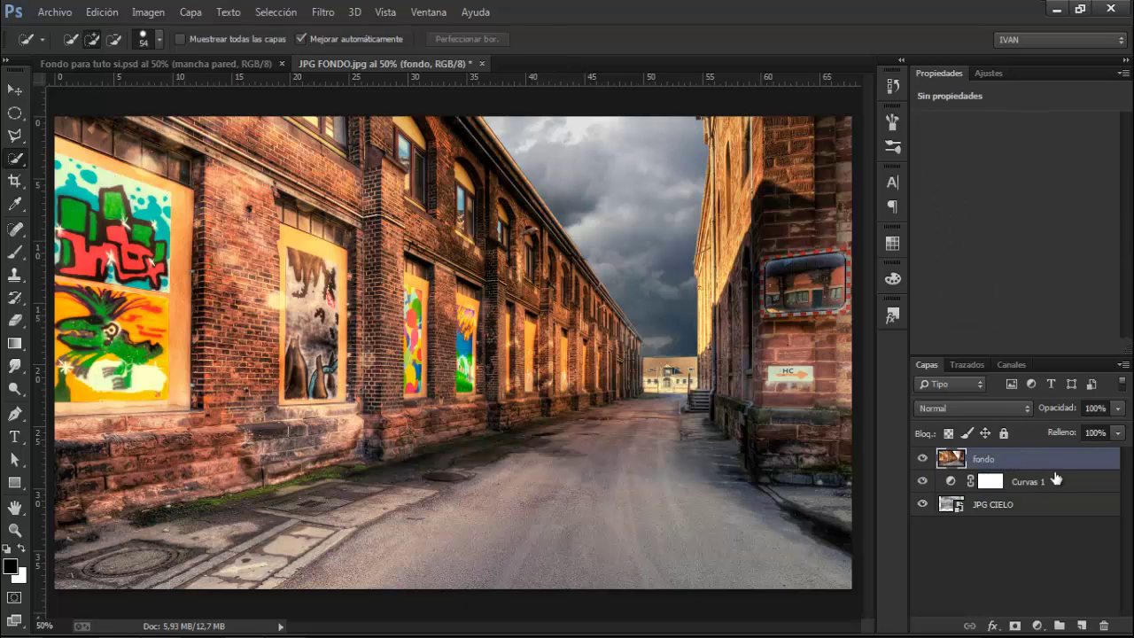
click(1082, 626)
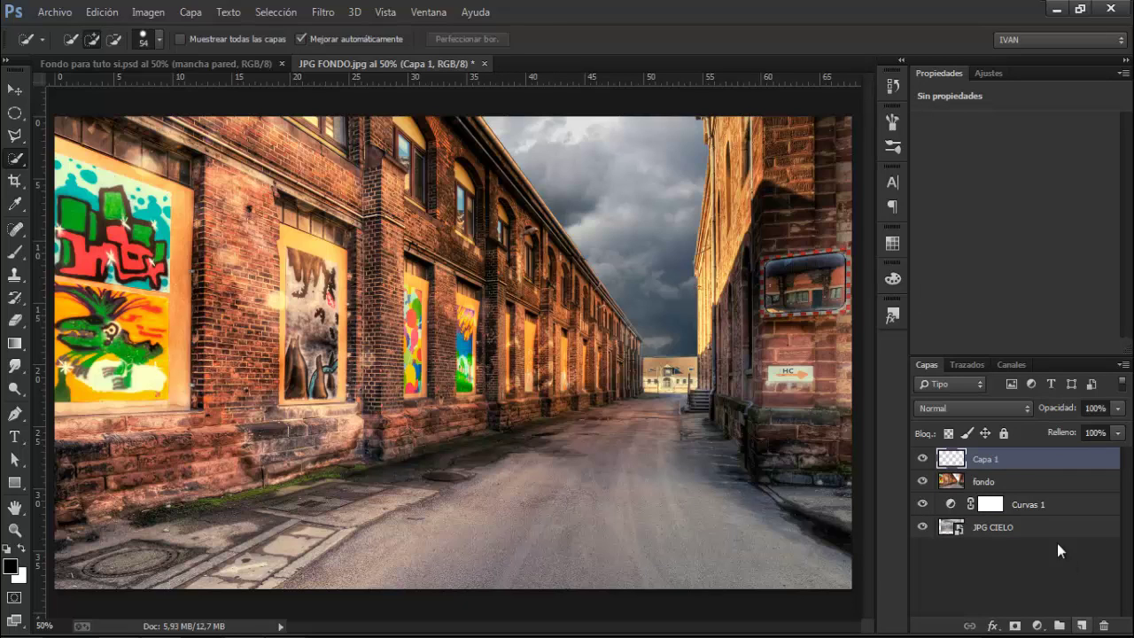
double_click(988, 459)
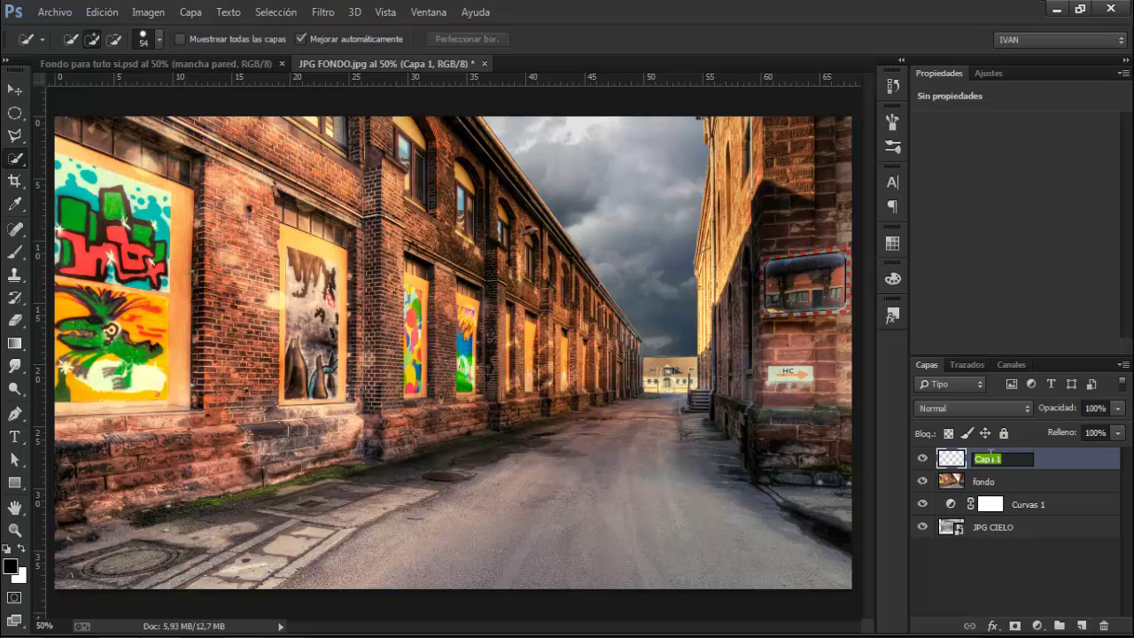
text(sobr)
key(Return)
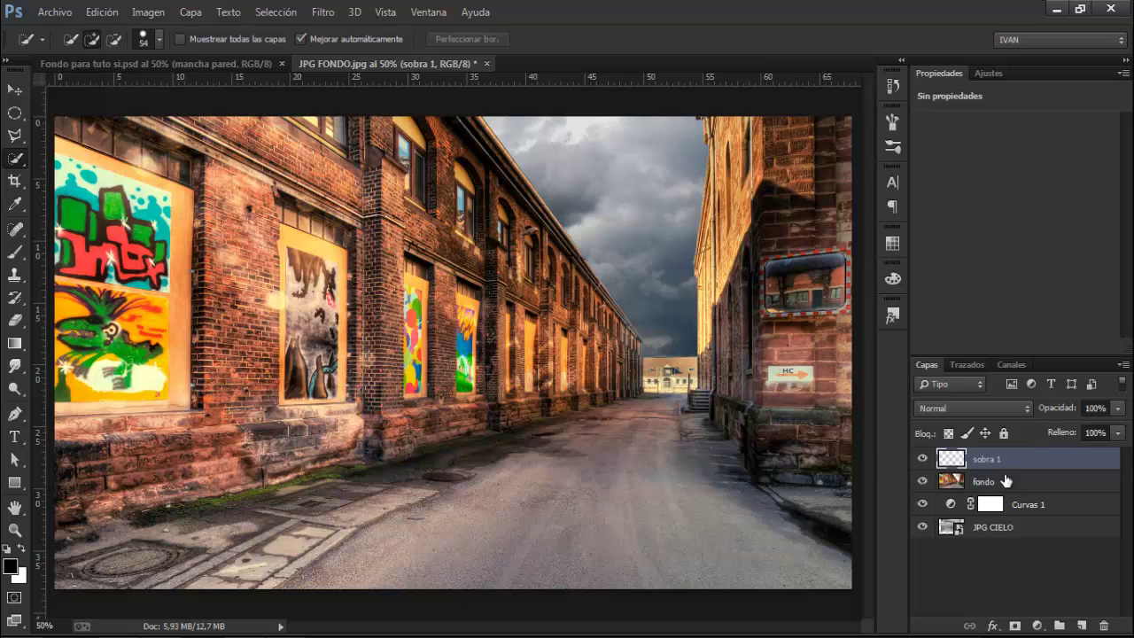
Load the fondo layer's outline as a selection and paint the right-hand building's upper walls black with a size 108 soft brush.
ctrl+click(954, 486)
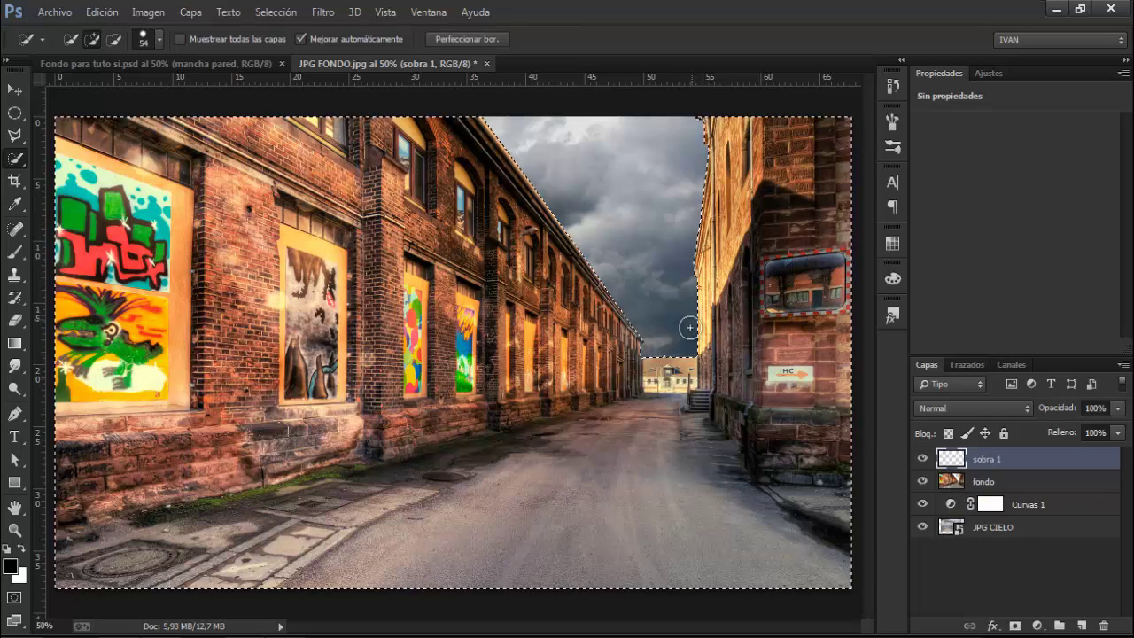
click(13, 252)
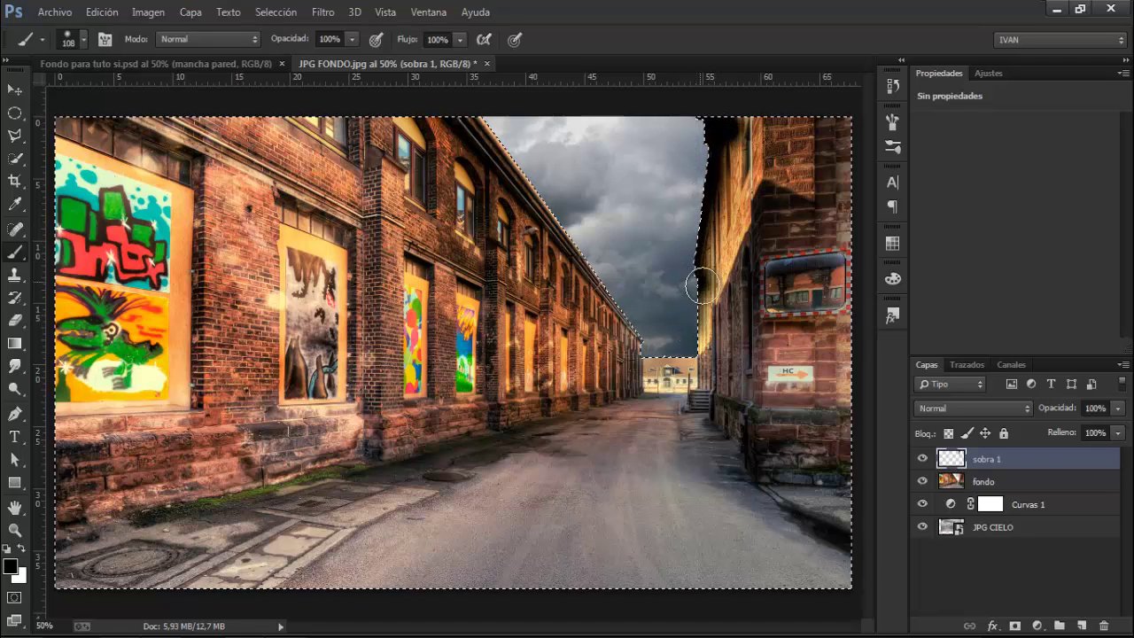
mouse_move(699, 327)
mouse_down()
mouse_move(734, 228)
mouse_move(716, 280)
mouse_move(730, 227)
mouse_move(709, 273)
mouse_up()
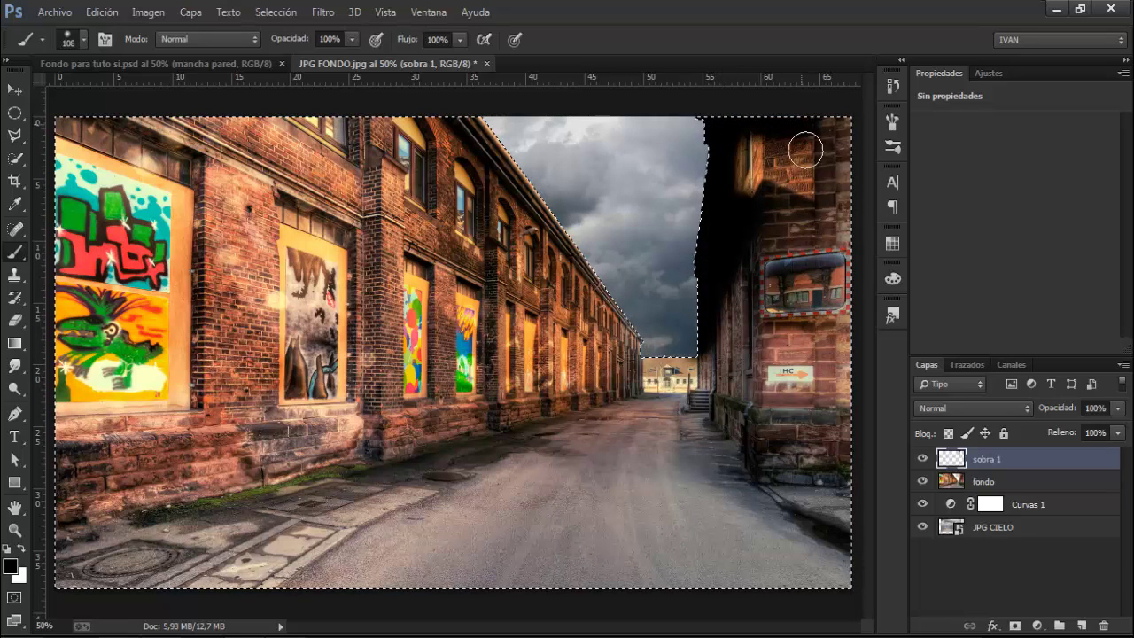
mouse_move(805, 150)
mouse_down()
mouse_move(802, 206)
mouse_move(772, 160)
mouse_up()
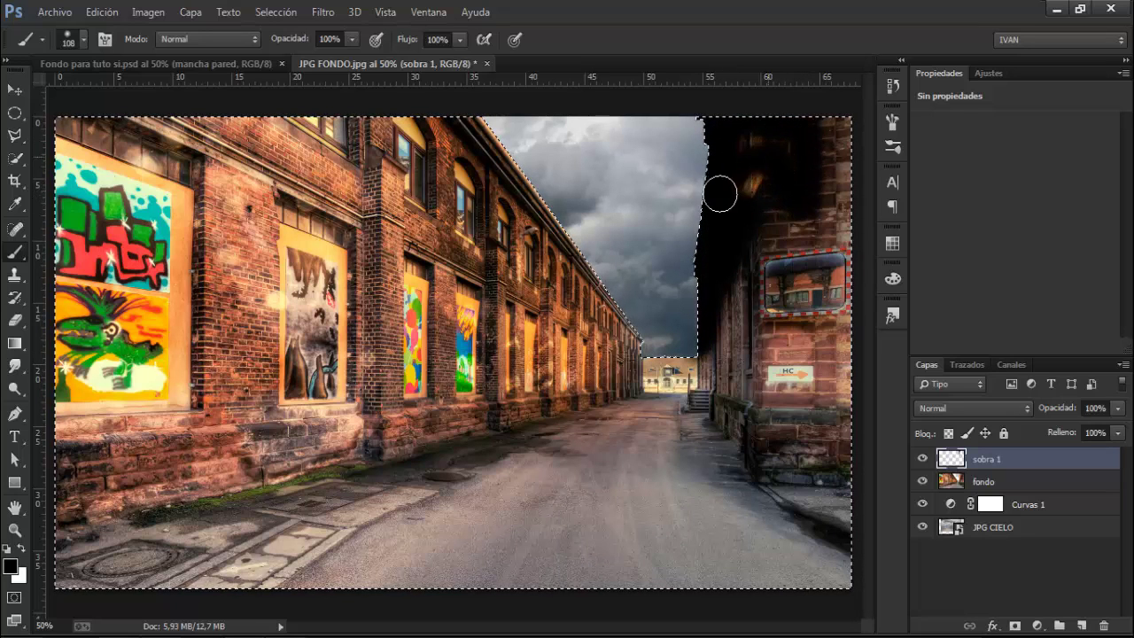
mouse_move(719, 194)
mouse_down()
mouse_move(757, 128)
mouse_move(757, 182)
mouse_move(790, 120)
mouse_move(791, 156)
mouse_up()
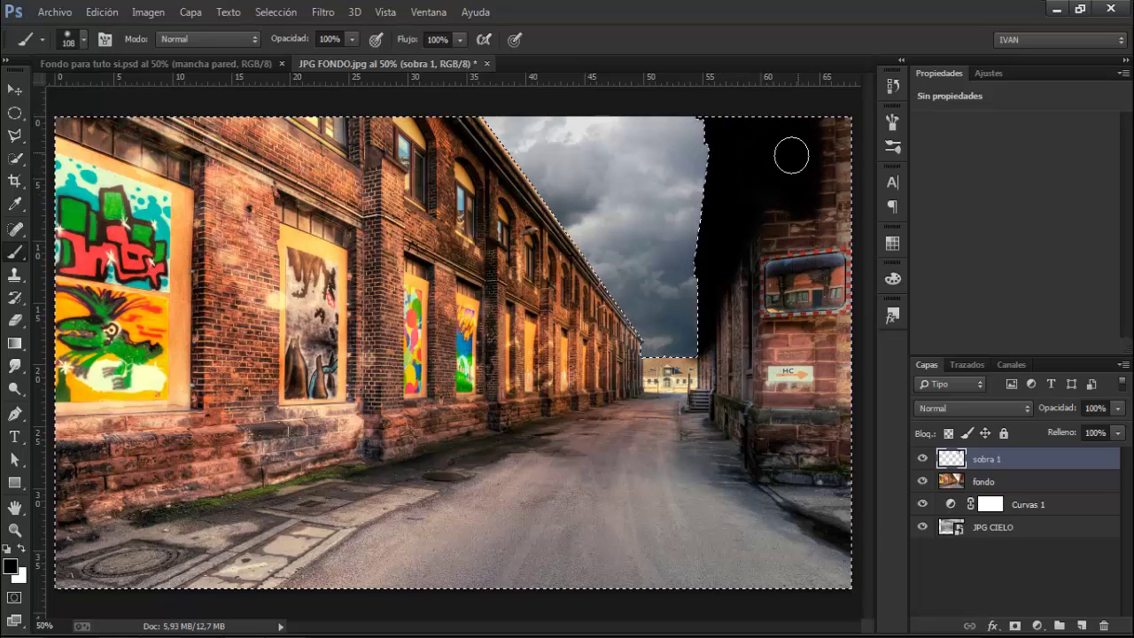
Set the sobra 1 layer's opacity to 62%, erase excess shadow from the right-hand wall with a size 41 eraser, and deselect.
click(1098, 409)
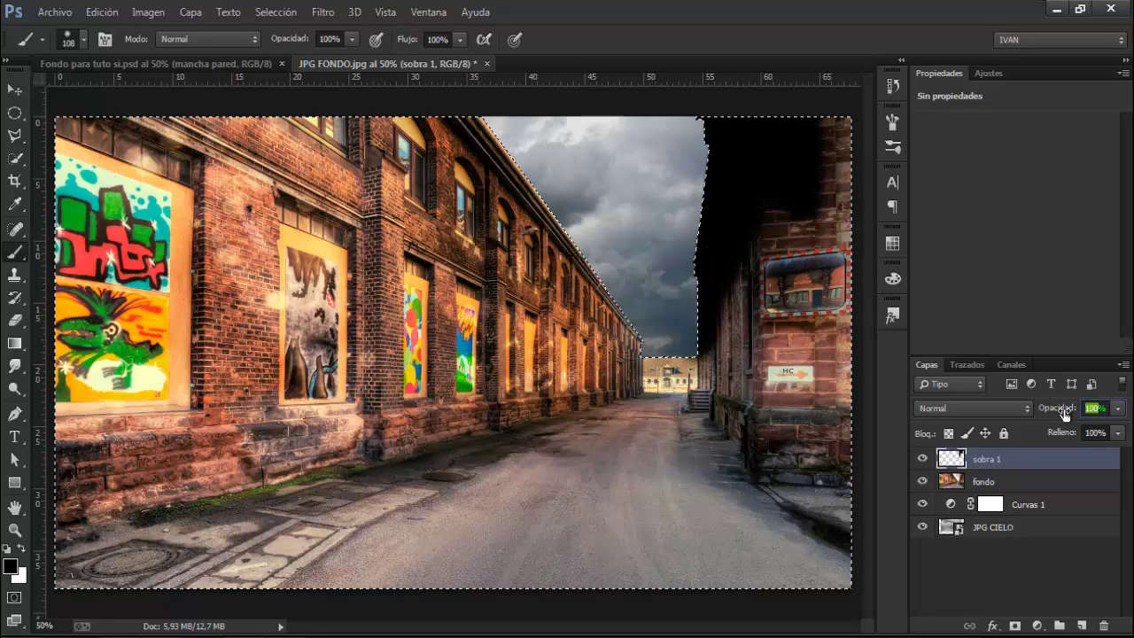
text(62)
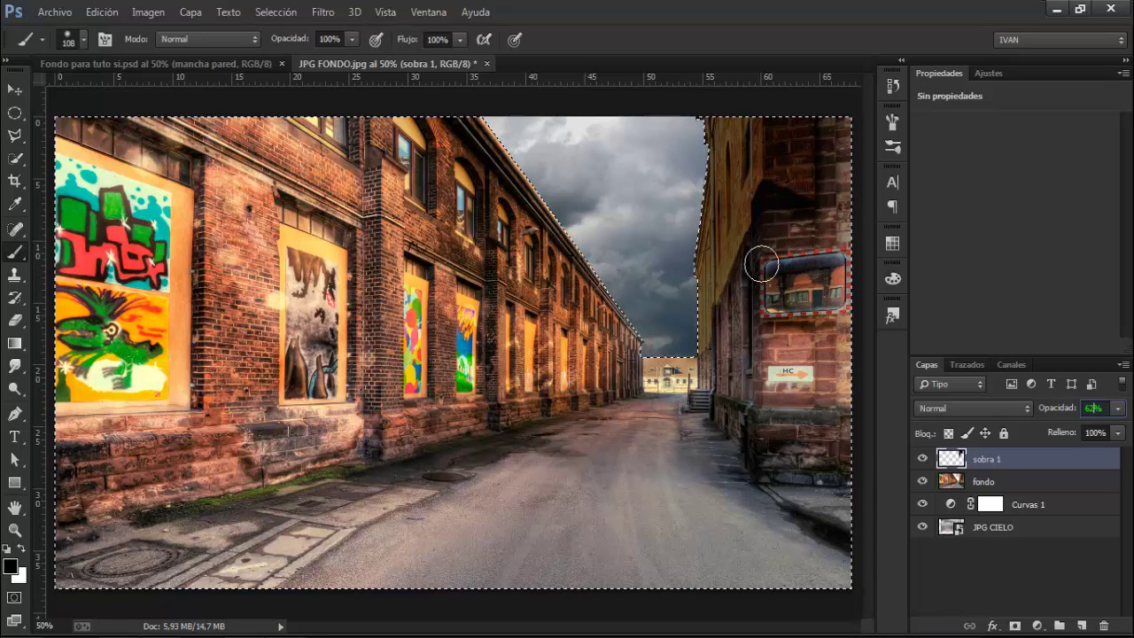
click(16, 321)
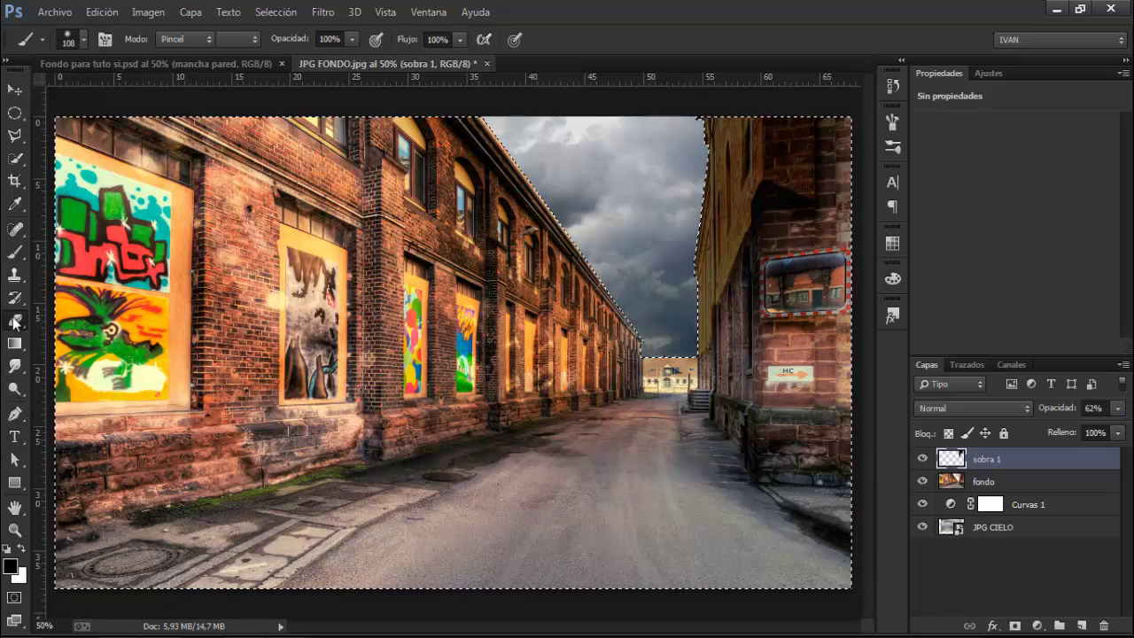
mouse_move(782, 204)
mouse_down()
mouse_move(810, 217)
mouse_move(759, 200)
mouse_move(764, 218)
mouse_move(813, 216)
mouse_up()
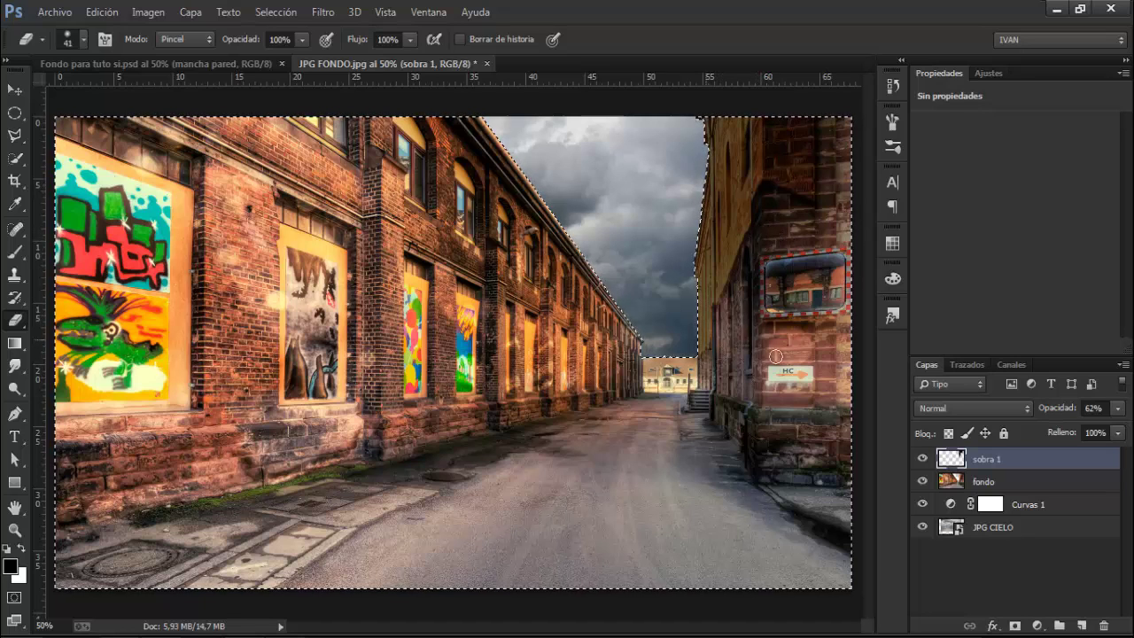
key(ctrl+d)
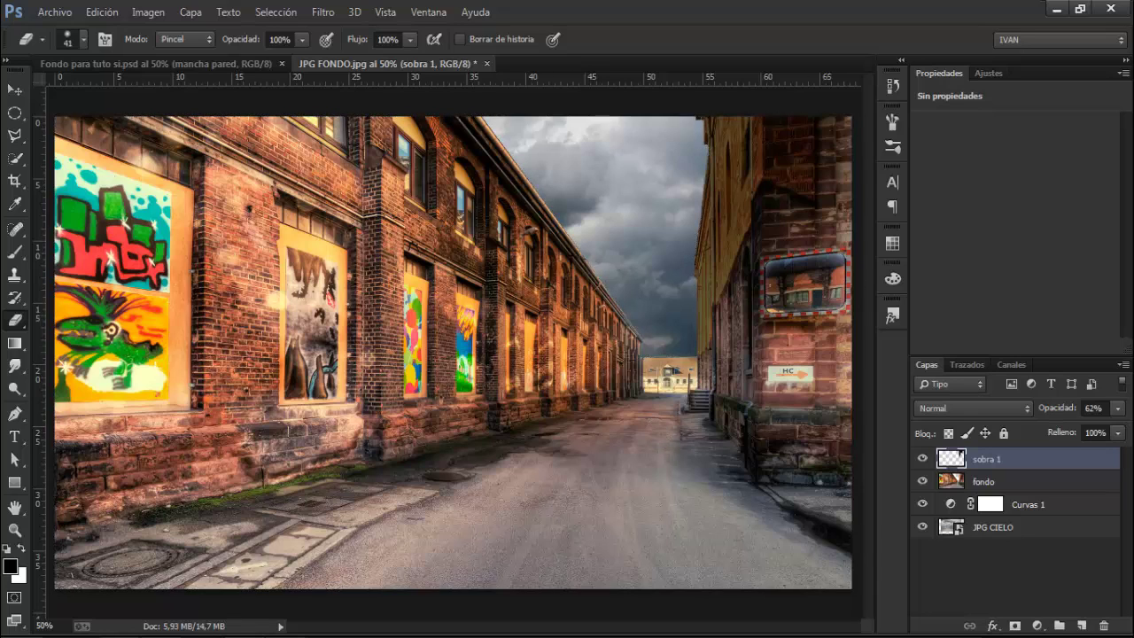
Create another empty layer above sobra 1 and name it sombra 2.
click(1082, 626)
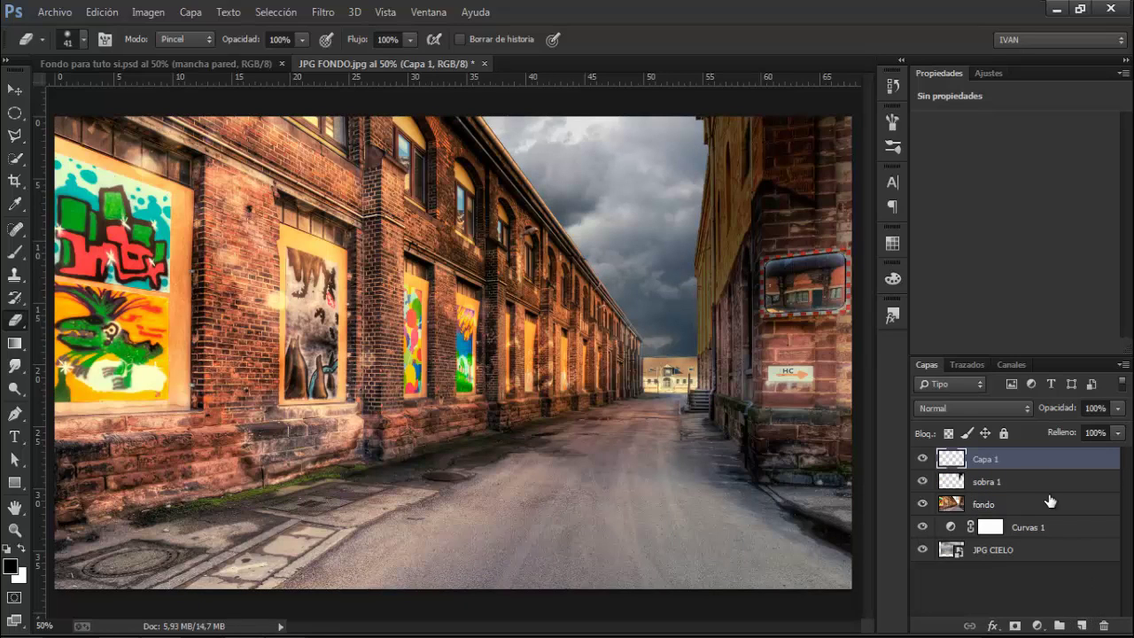
double_click(999, 459)
key(BackSpace)
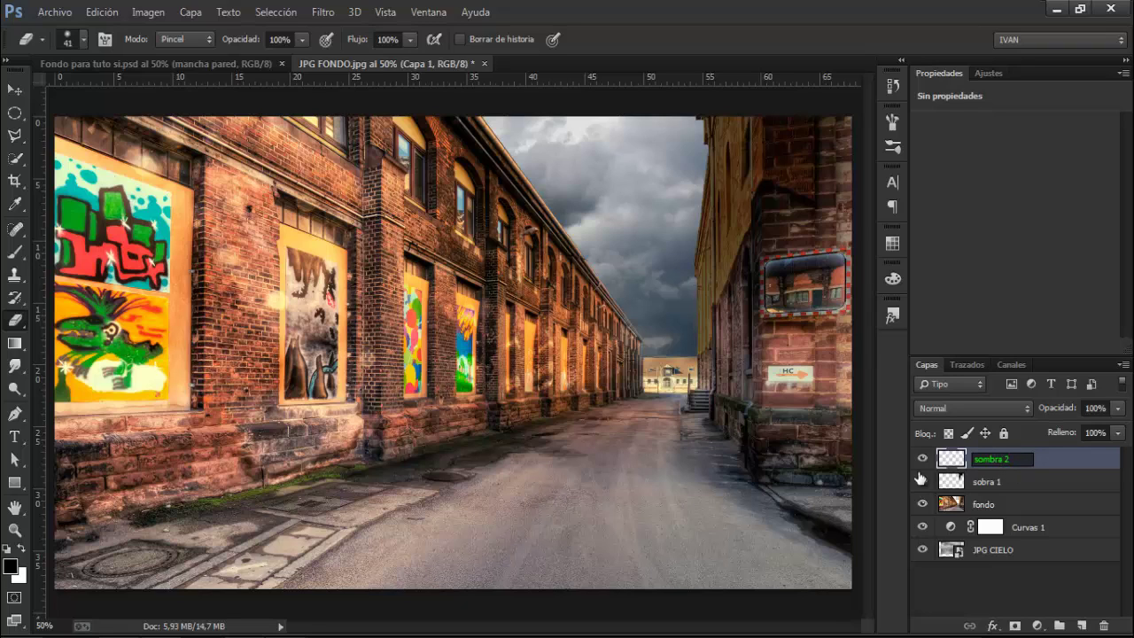
key(Return)
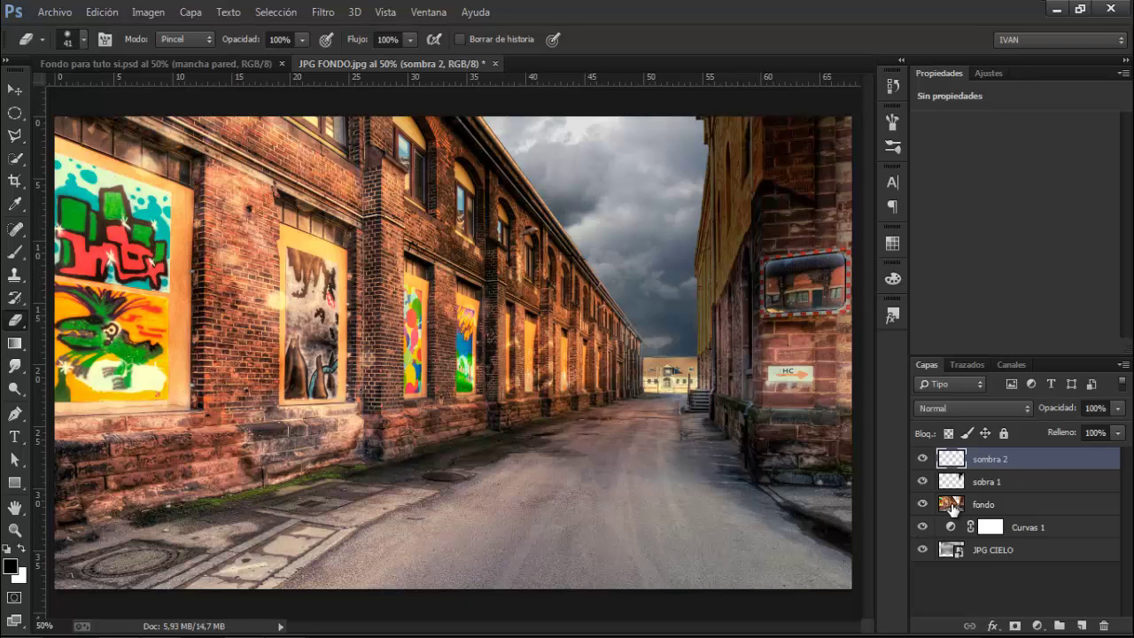
Load the fondo layer's outline as a selection, fill it with black on the sombra 2 layer, and deselect.
ctrl+click(952, 507)
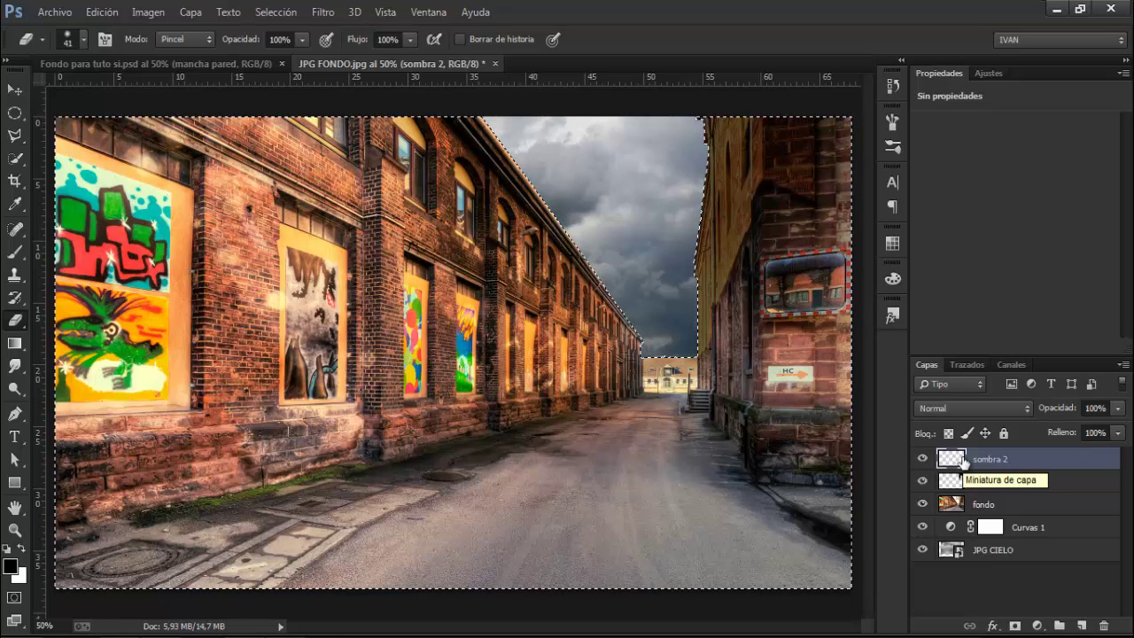
key(alt+BackSpace)
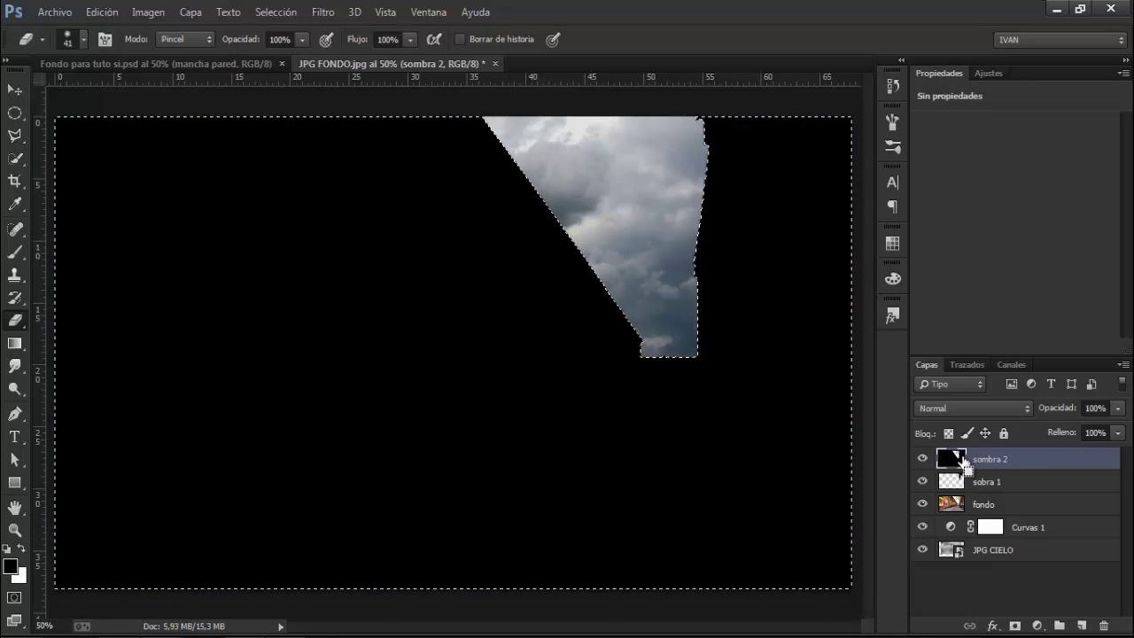
key(ctrl+d)
Set the sombra 2 layer's blend mode to Luz suave and its opacity to 40%.
click(978, 412)
click(940, 235)
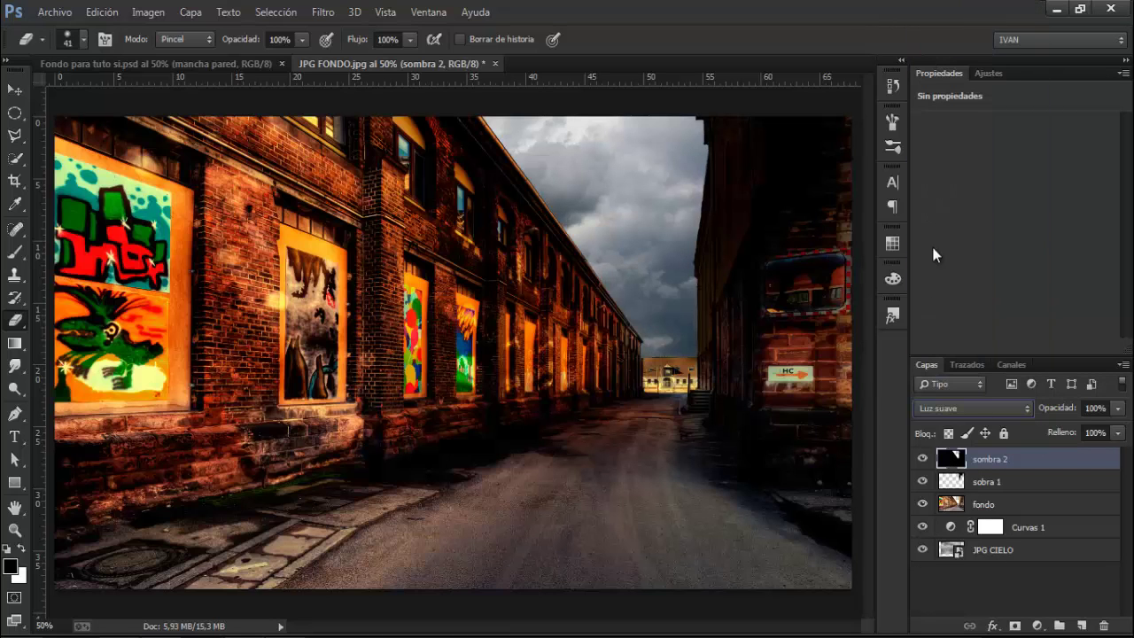
click(1086, 408)
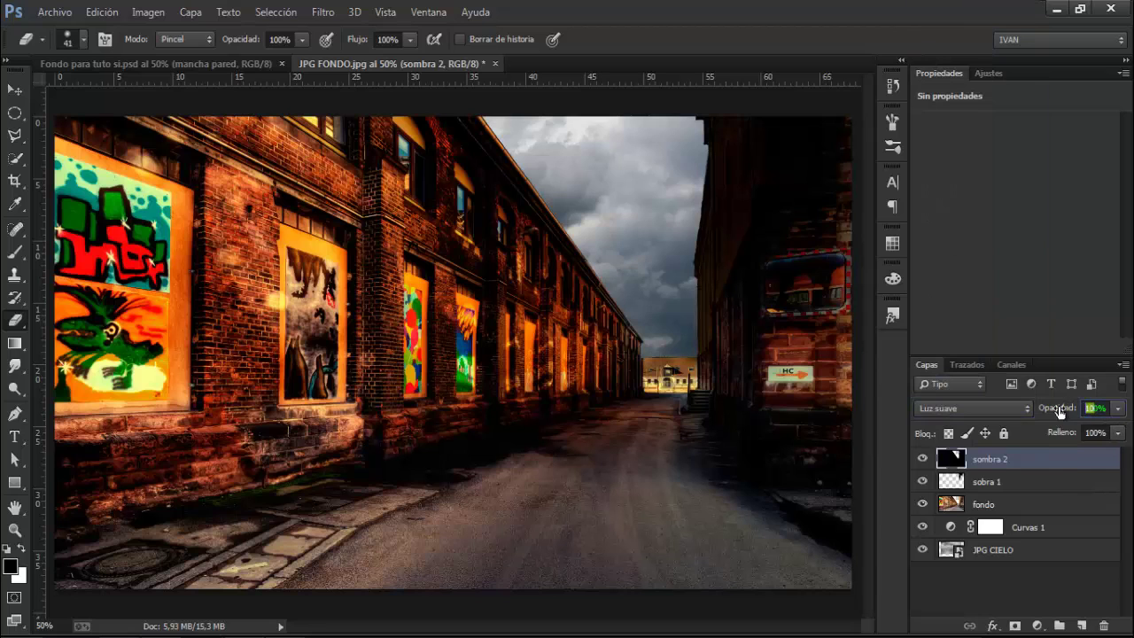
text(4)
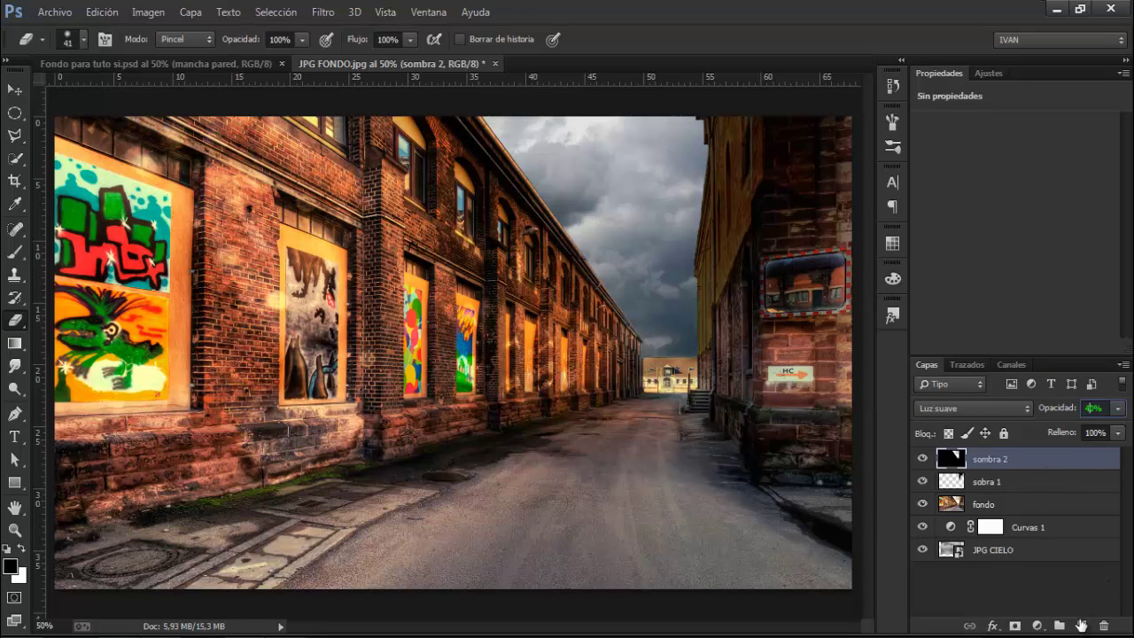
Create an empty layer above sombra 2 and name it sombra 3.
click(1080, 627)
double_click(988, 457)
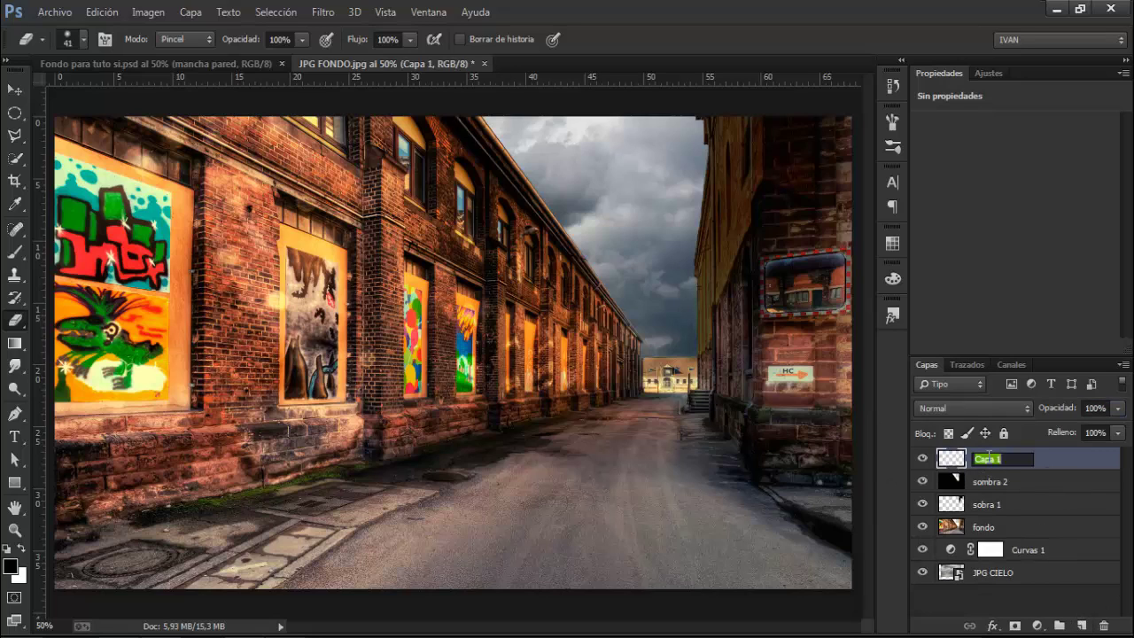
key(BackSpace)
text(sombra 3)
key(Return)
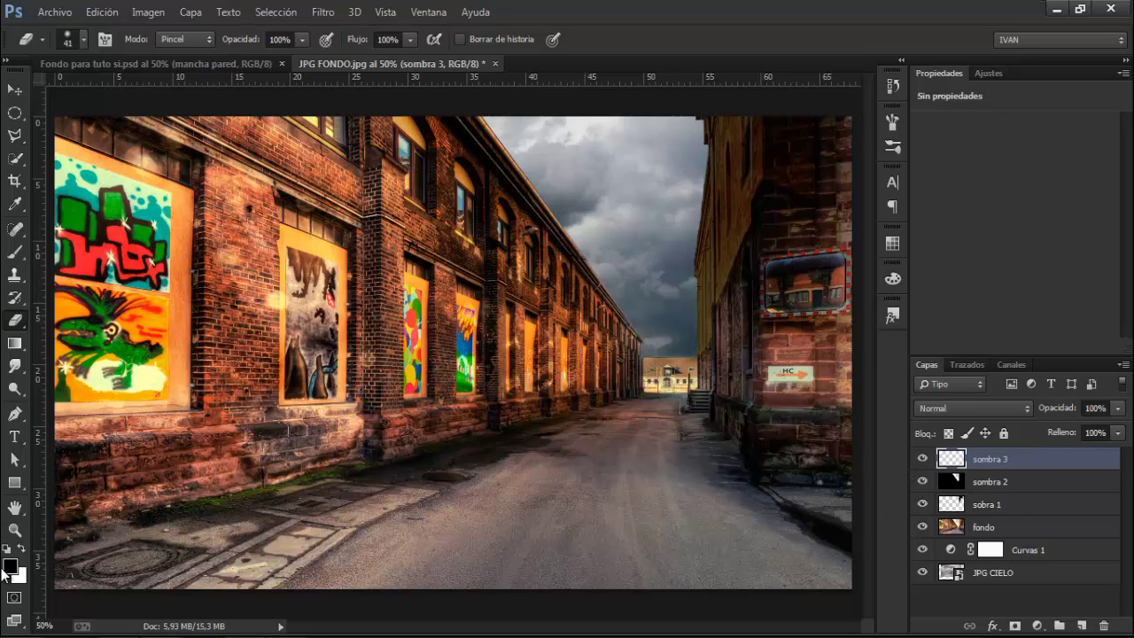
Paint black over the right-hand building's brick wall on sombra 3 with a size 108 soft brush, using Luz suave as the layer's blend mode.
click(13, 257)
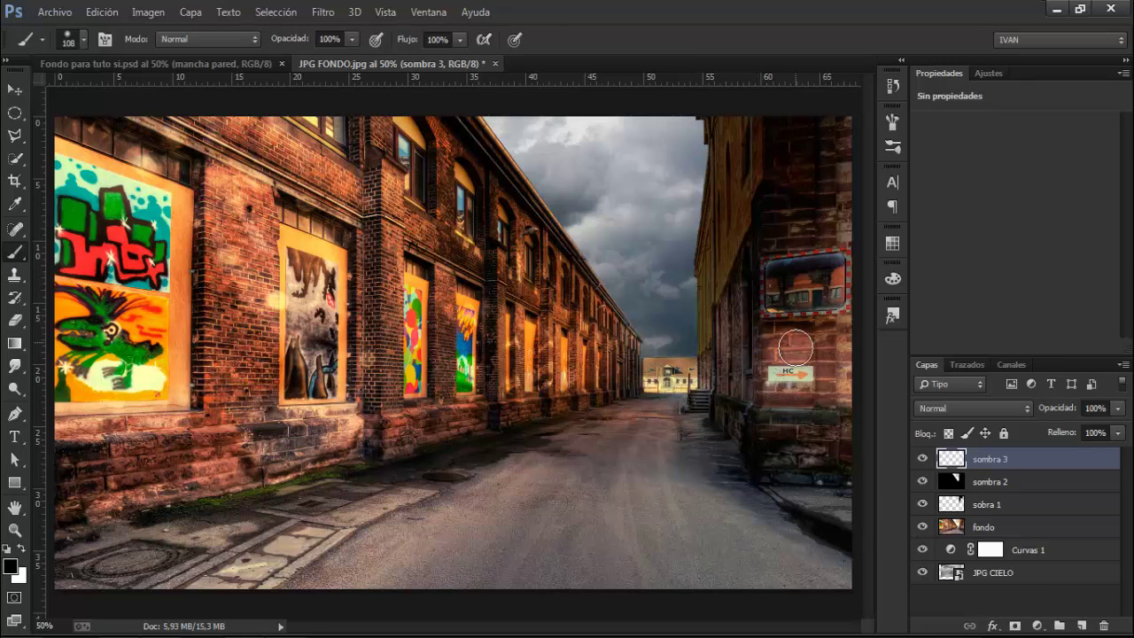
mouse_move(787, 343)
mouse_down()
mouse_move(828, 350)
mouse_move(835, 372)
mouse_move(802, 372)
mouse_move(796, 356)
mouse_up()
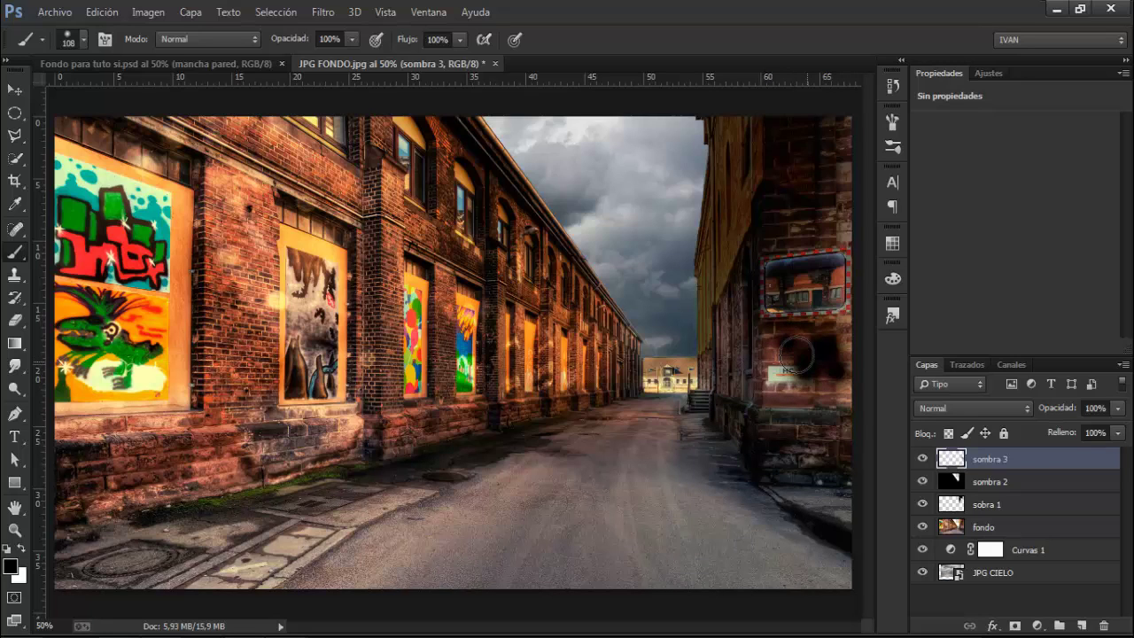
click(953, 409)
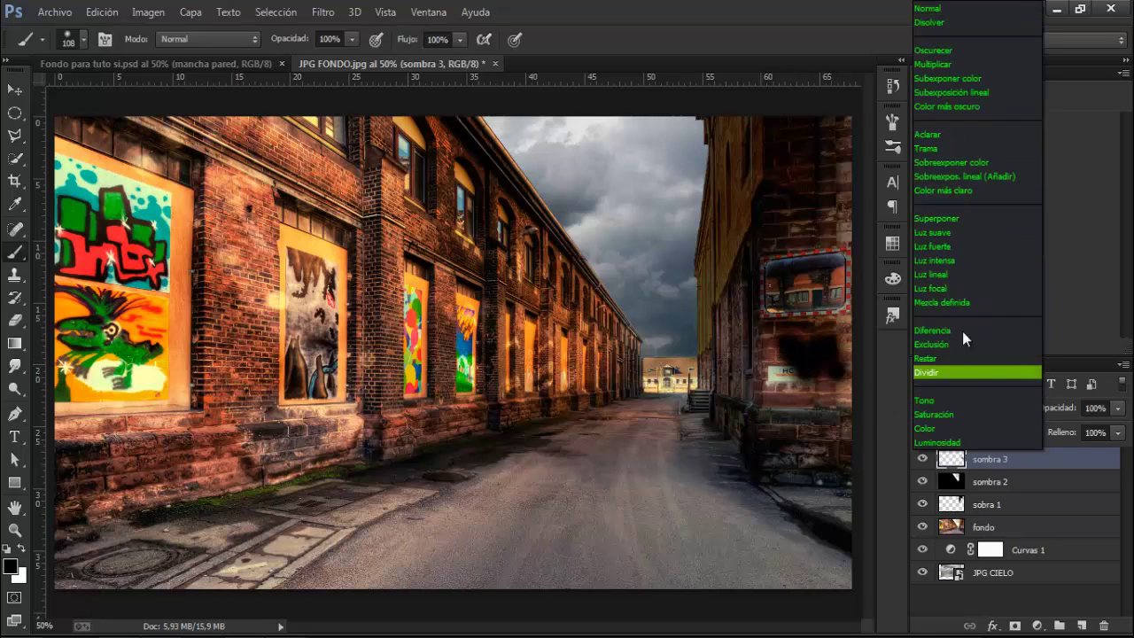
click(957, 234)
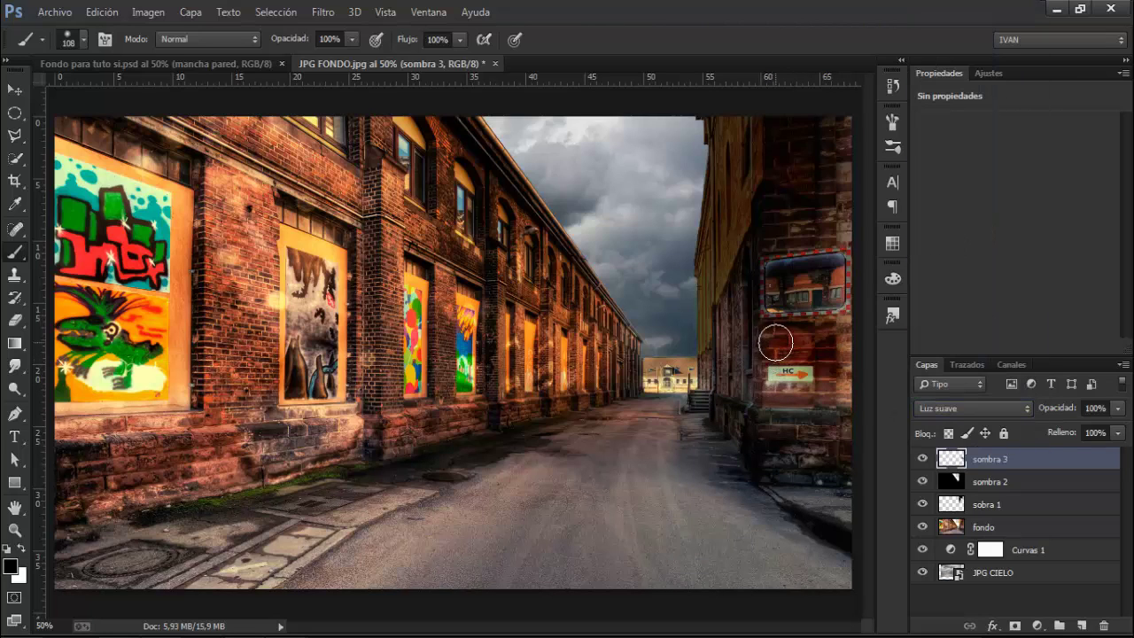
mouse_move(833, 392)
mouse_down()
mouse_move(848, 393)
mouse_move(848, 304)
mouse_up()
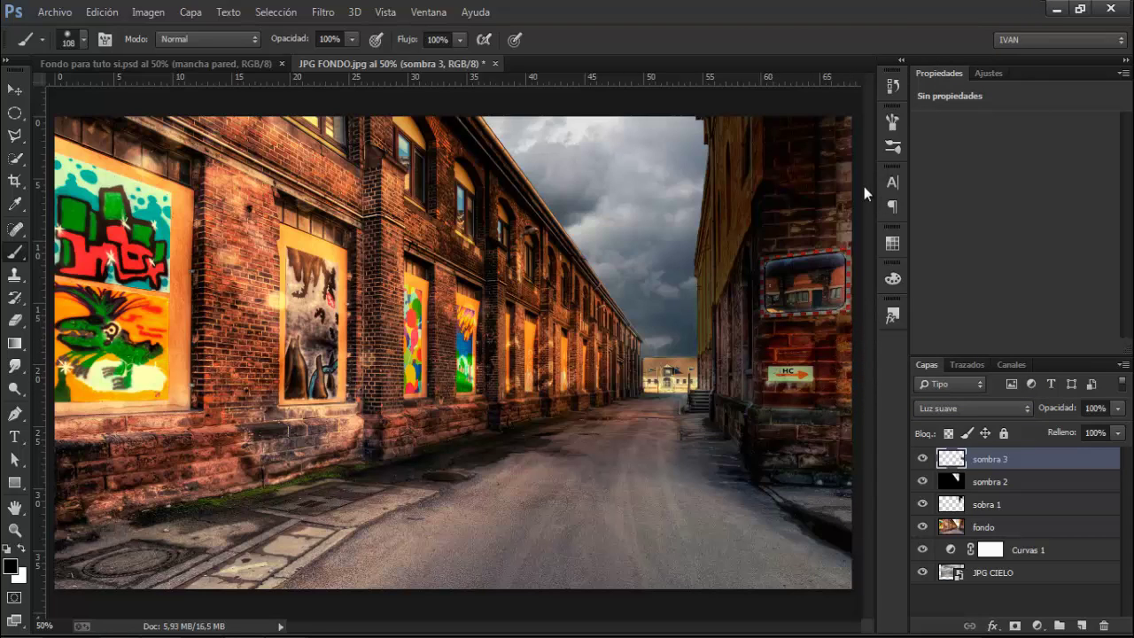
drag(857, 169, 857, 242)
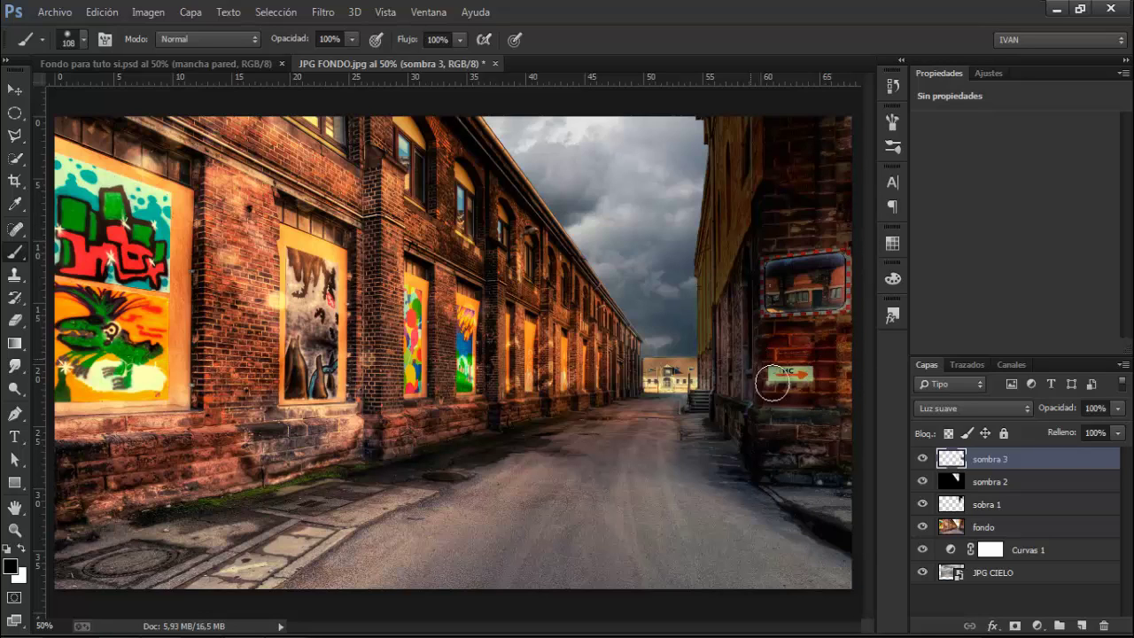
click(920, 455)
Create an empty layer above sombra 3 and name it degradado 1.
click(1082, 625)
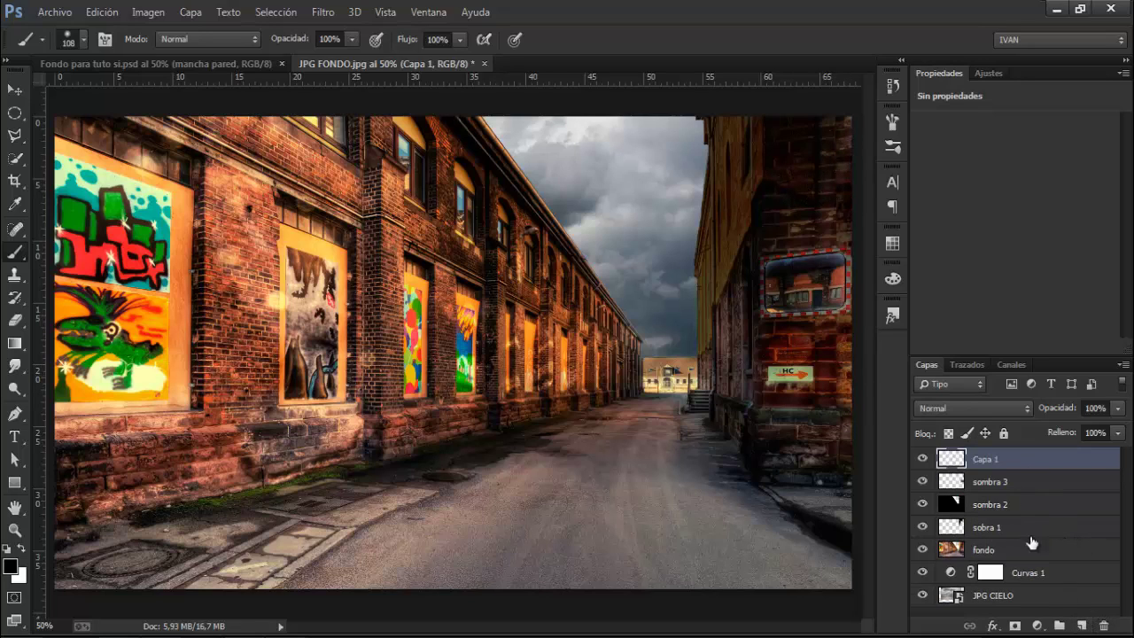
double_click(986, 459)
key(BackSpace)
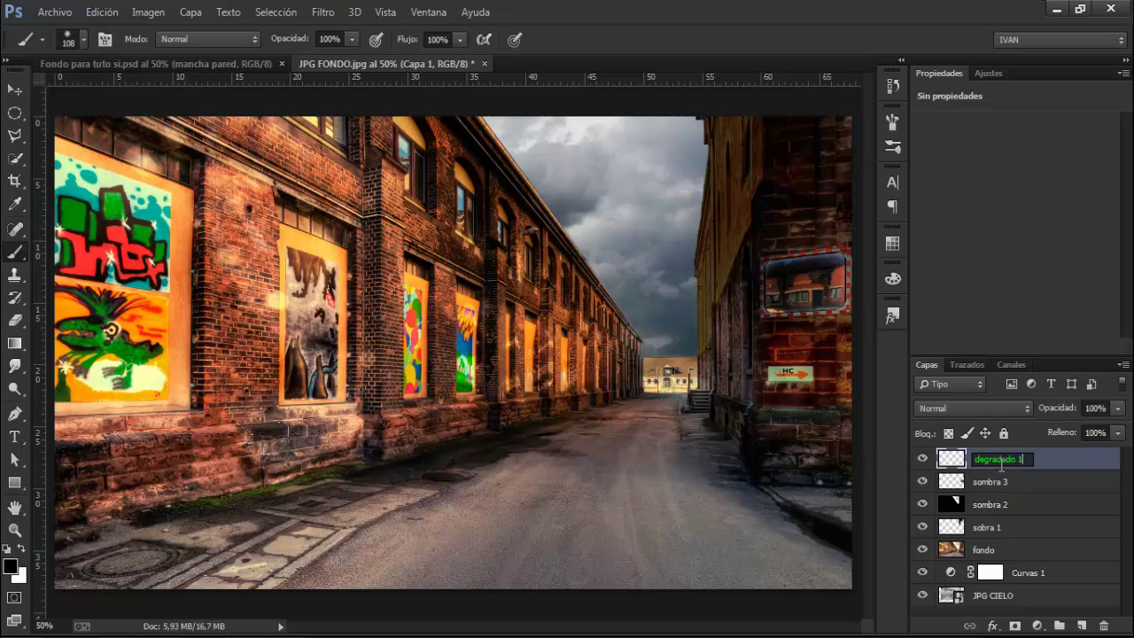
text(degradado 1)
key(Return)
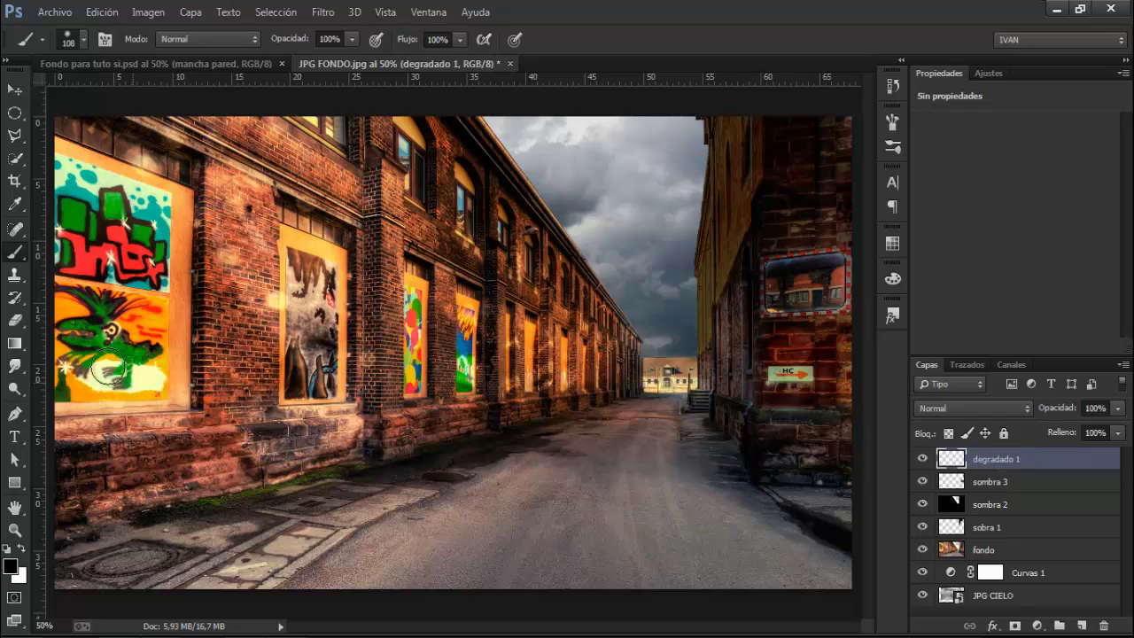
Set up the Gradient tool with the black-to-dark-blue preset, using 0d264b as the end stop colour.
click(15, 343)
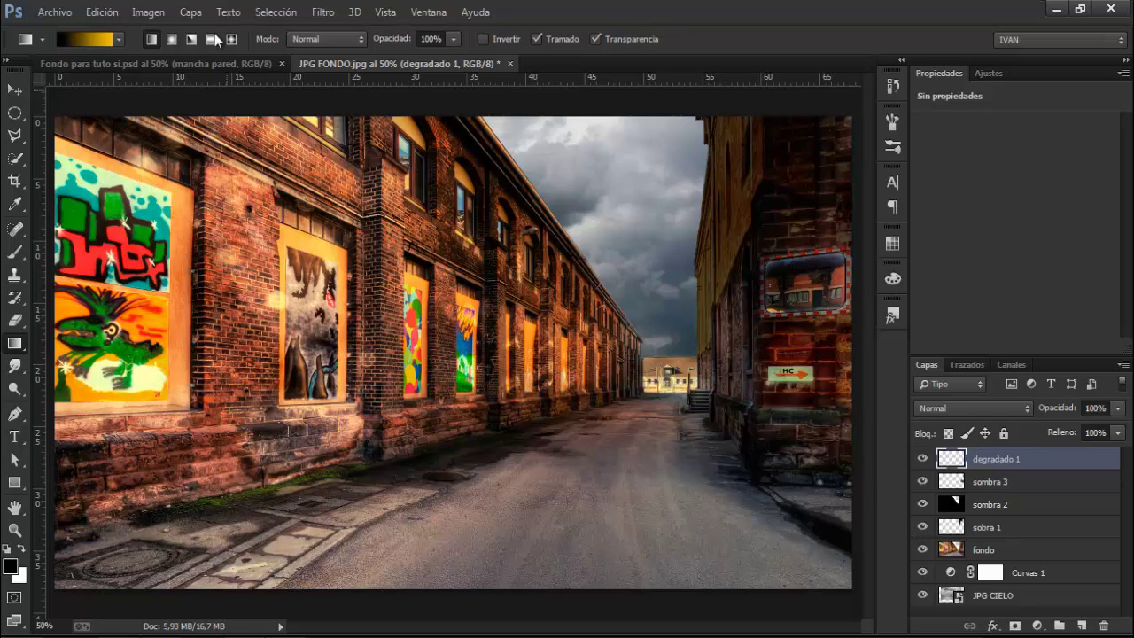
click(90, 37)
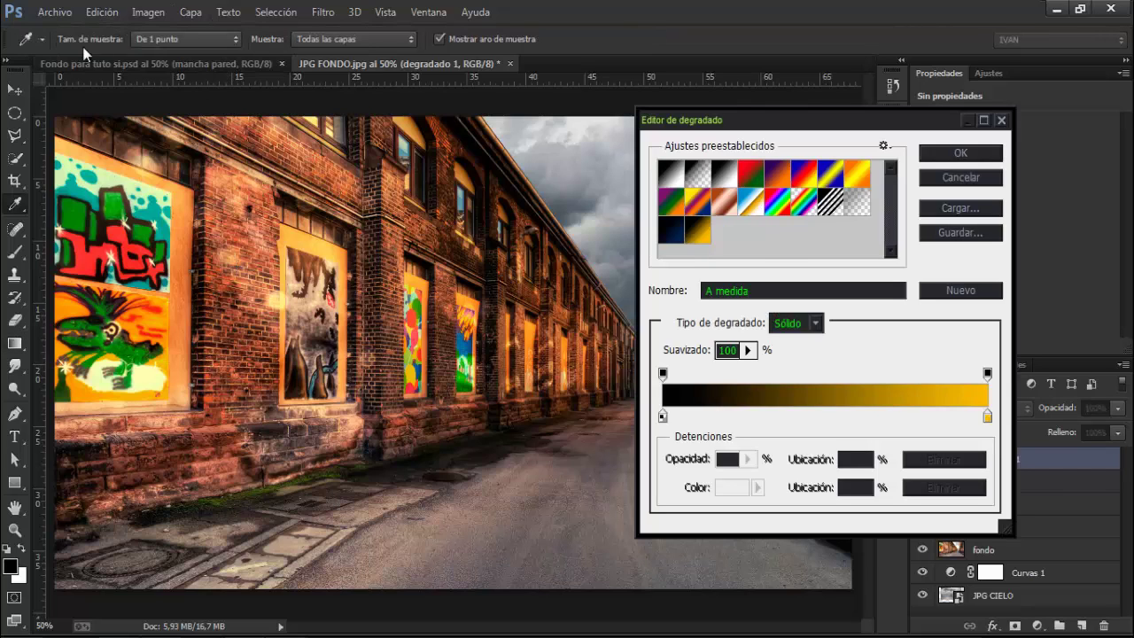
click(671, 232)
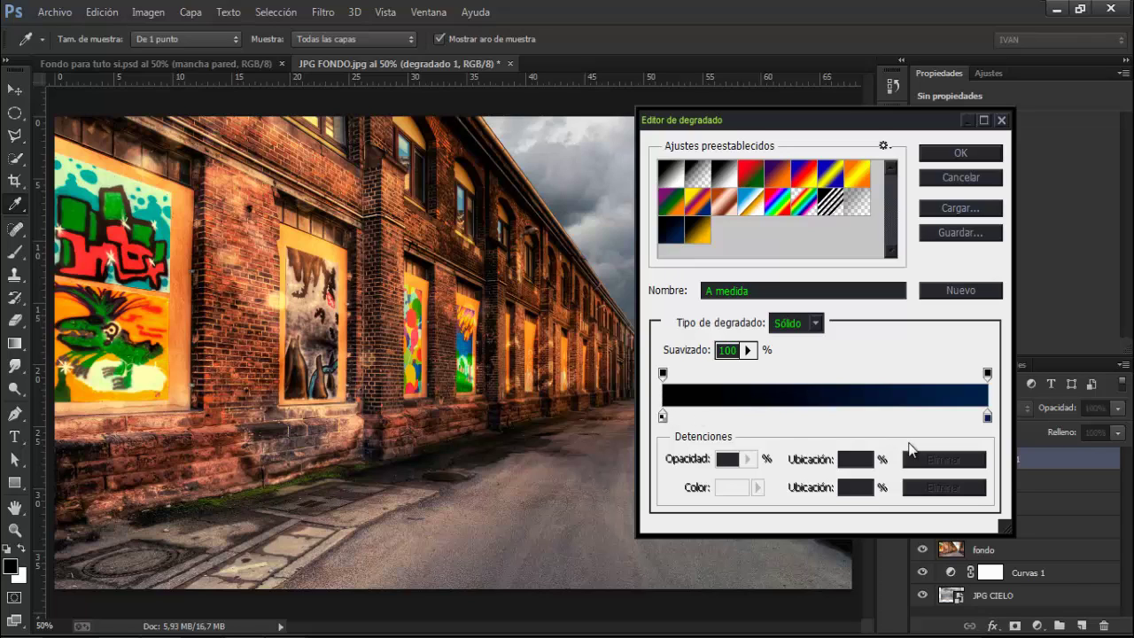
click(986, 416)
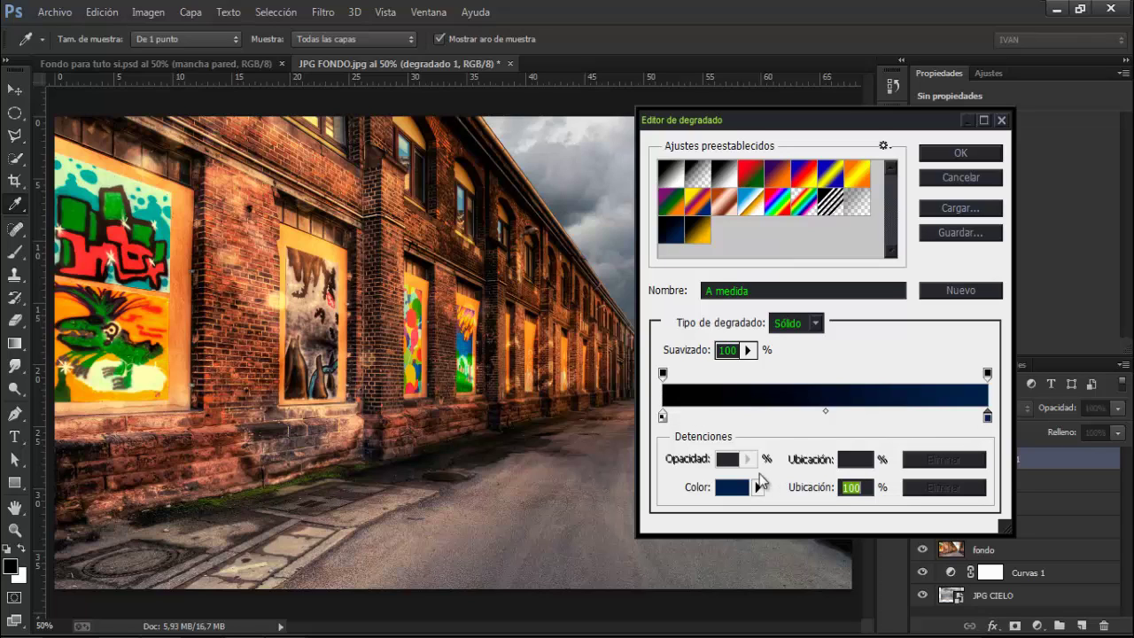
click(732, 487)
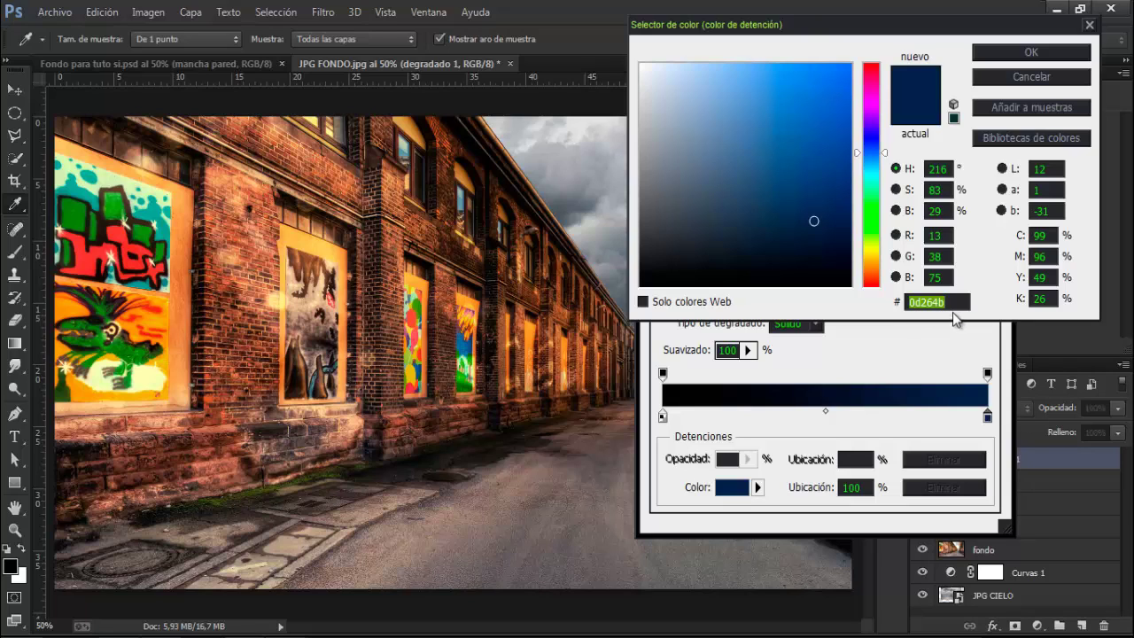
click(1028, 51)
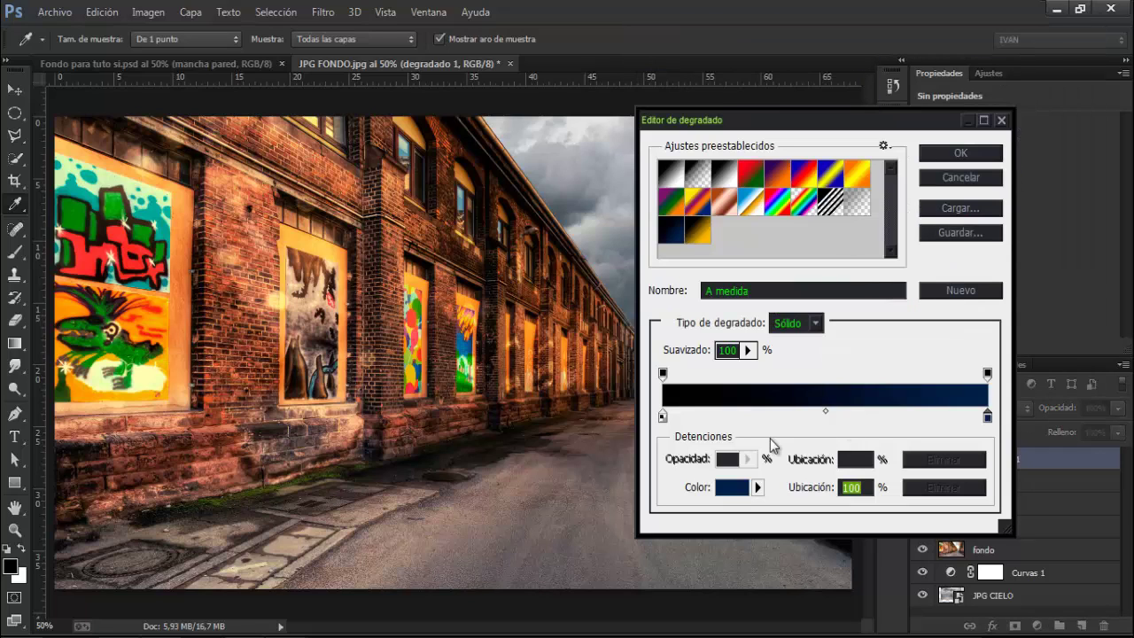
click(969, 156)
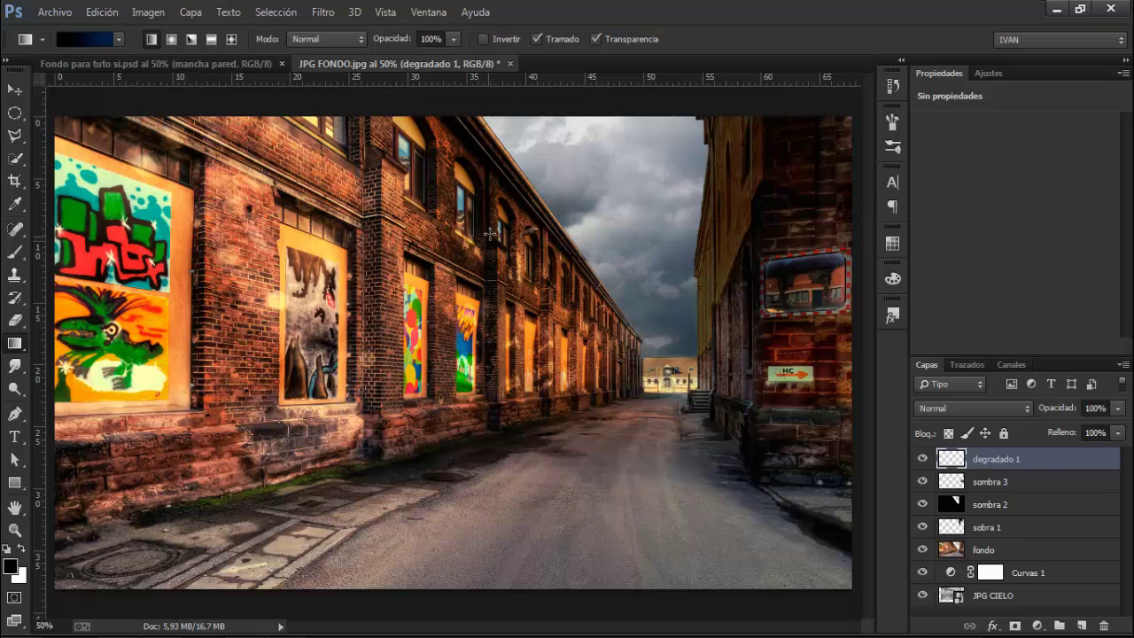
Fill degradado 1 with a vertical gradient, black above and blue below, then set it to Luz suave and reduce its opacity.
drag(489, 237, 487, 482)
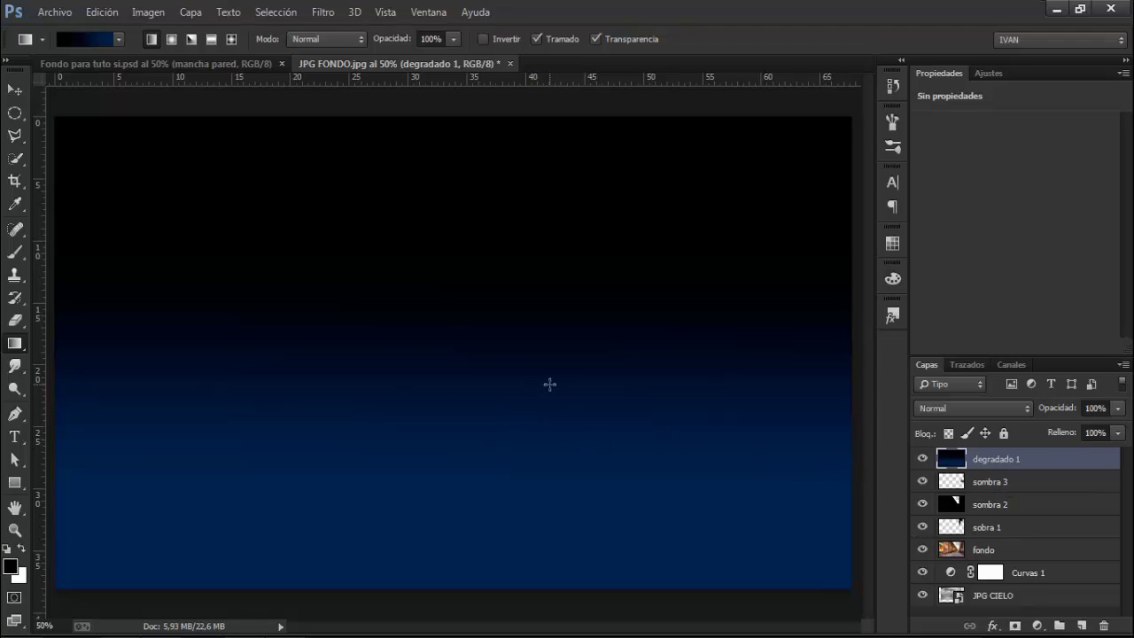
click(973, 407)
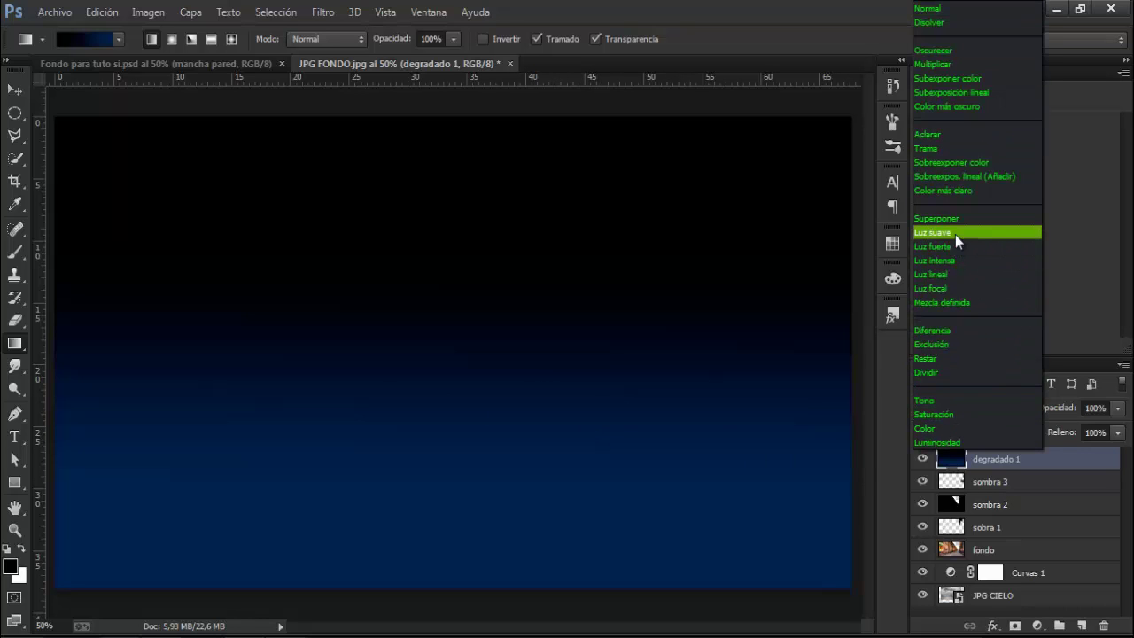
click(955, 234)
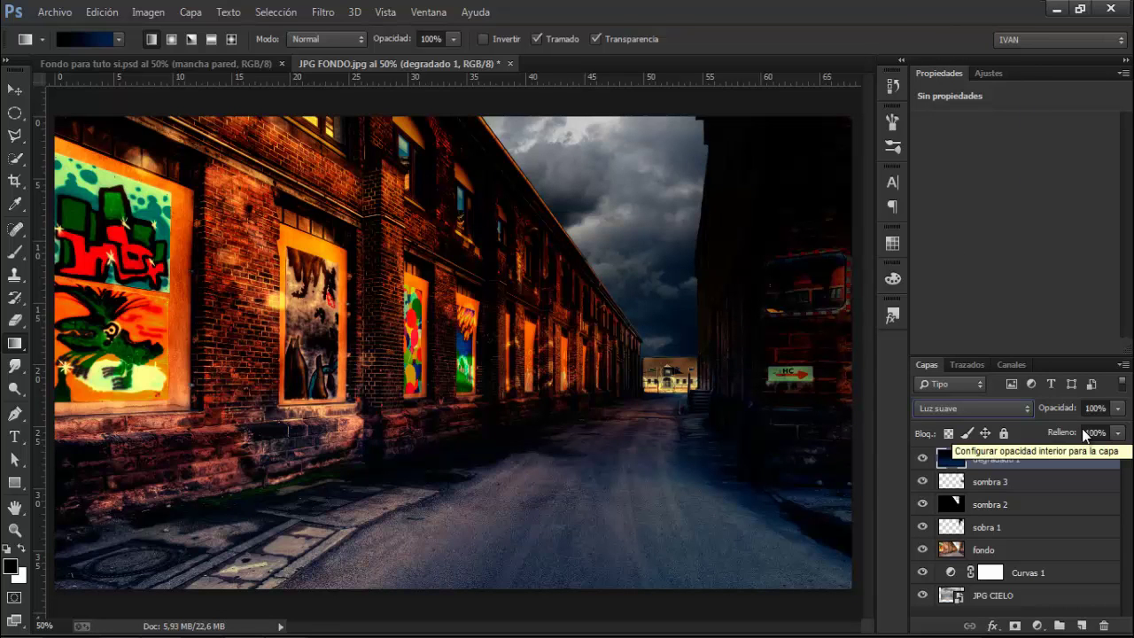
click(1094, 409)
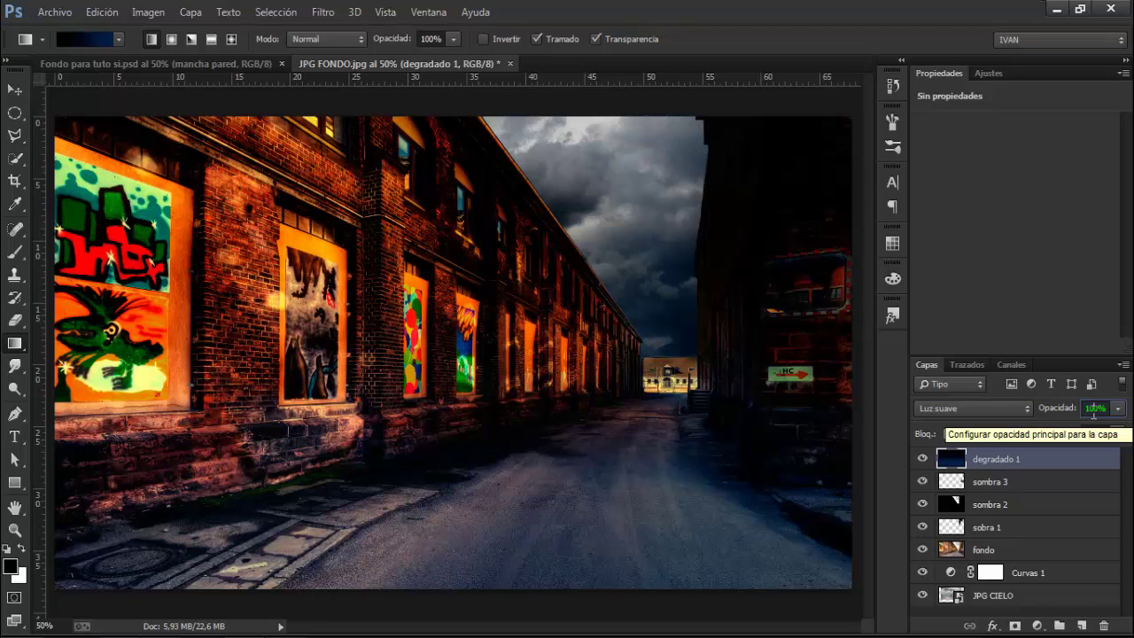
text(7)
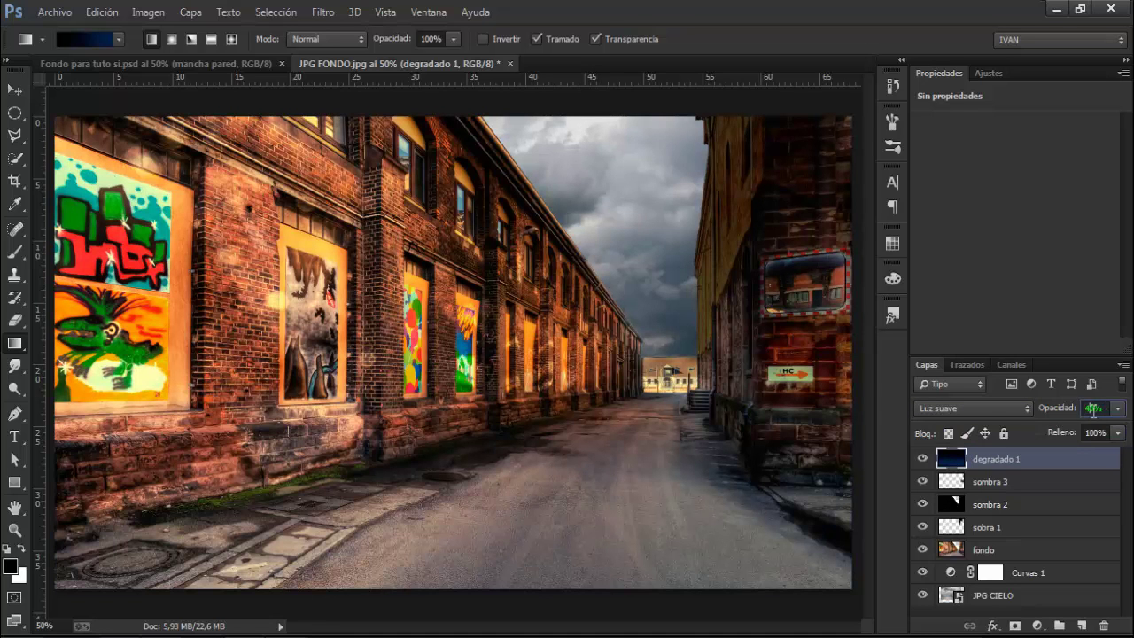
text(0)
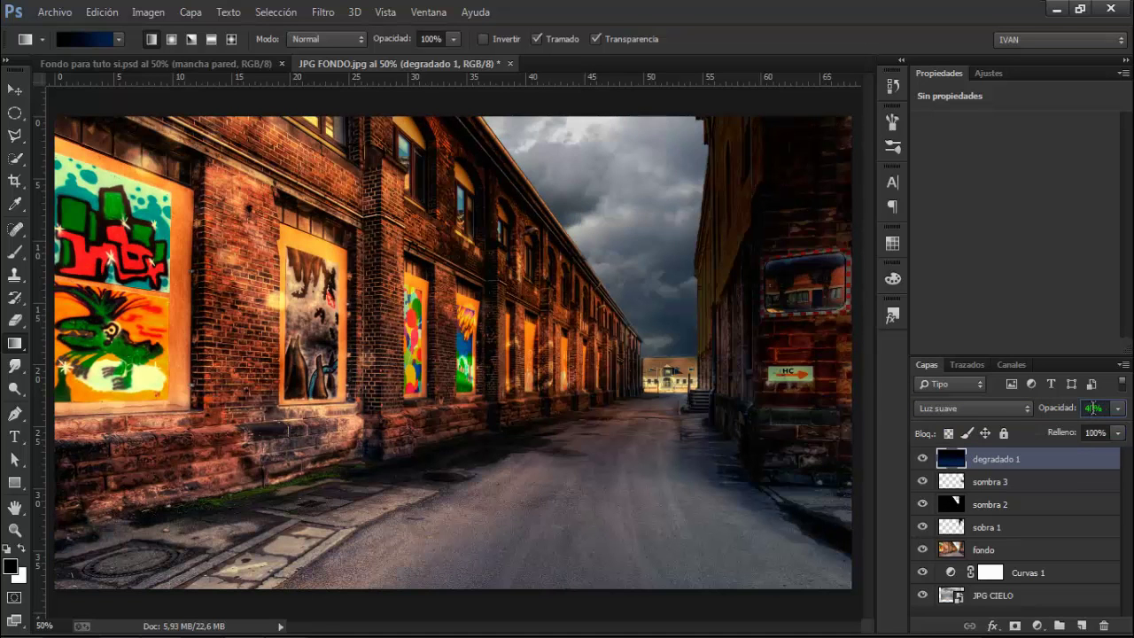
Create an empty layer above degradado 1 and name it degradado 2.
click(1081, 626)
double_click(986, 459)
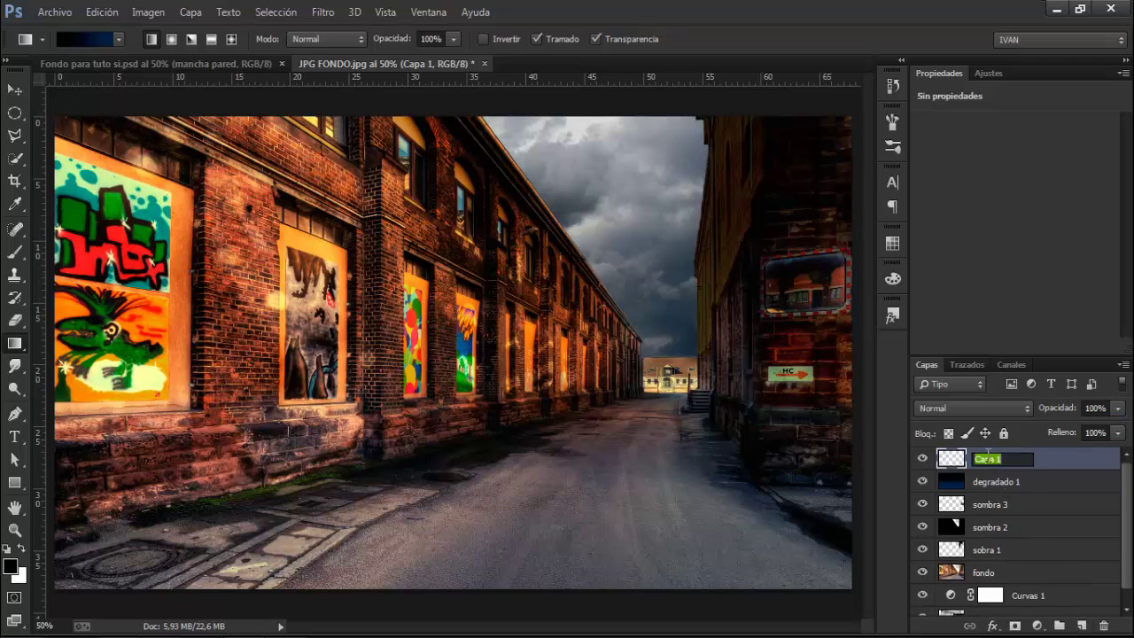
key(BackSpace)
key(Return)
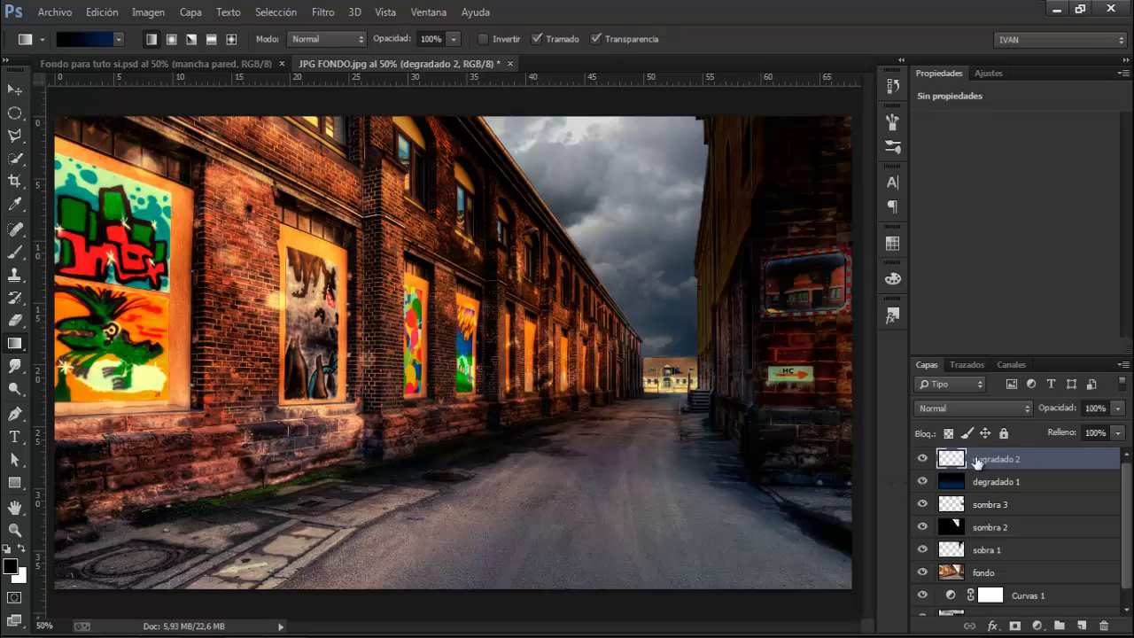
Switch the gradient to the black-to-yellow preset, using ebba27 as the end stop colour.
click(102, 39)
click(701, 244)
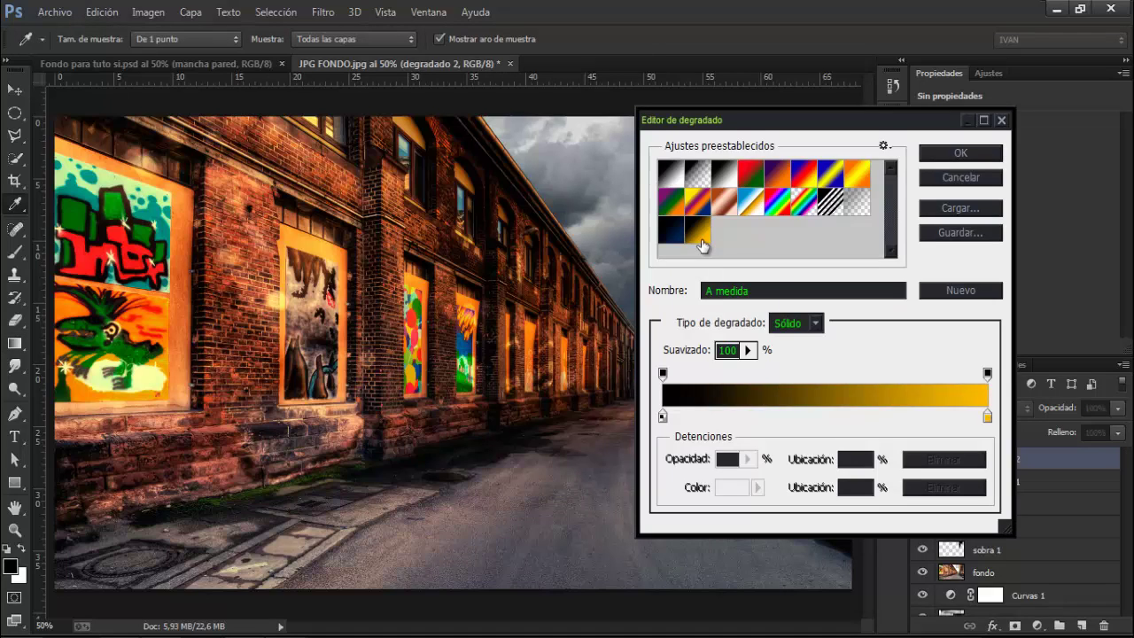
click(987, 417)
click(733, 489)
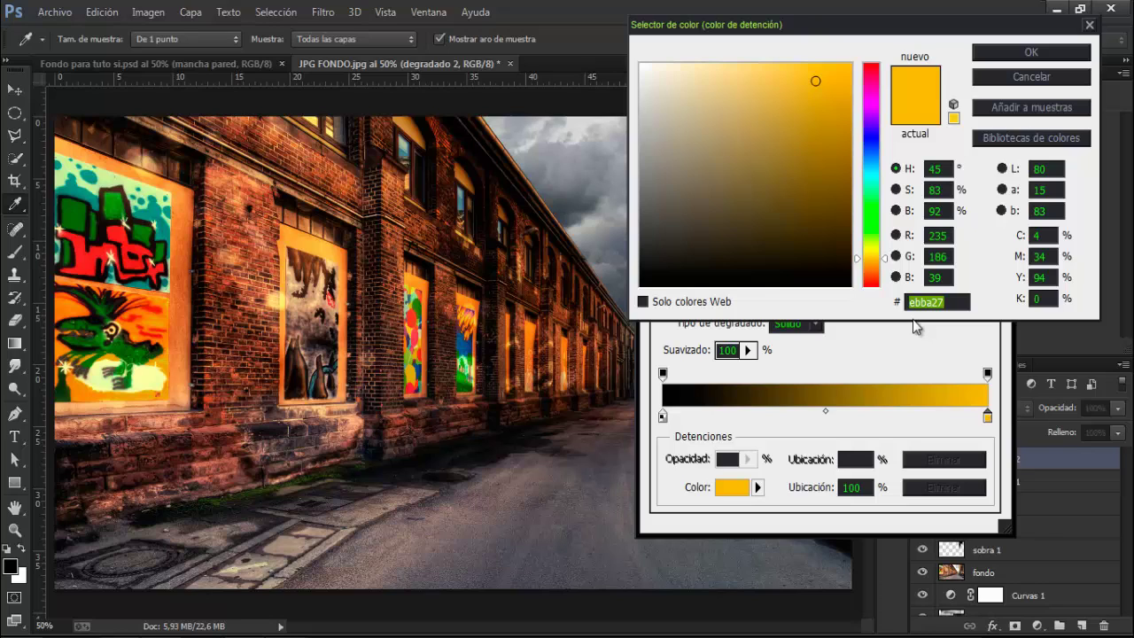
click(1032, 52)
click(963, 157)
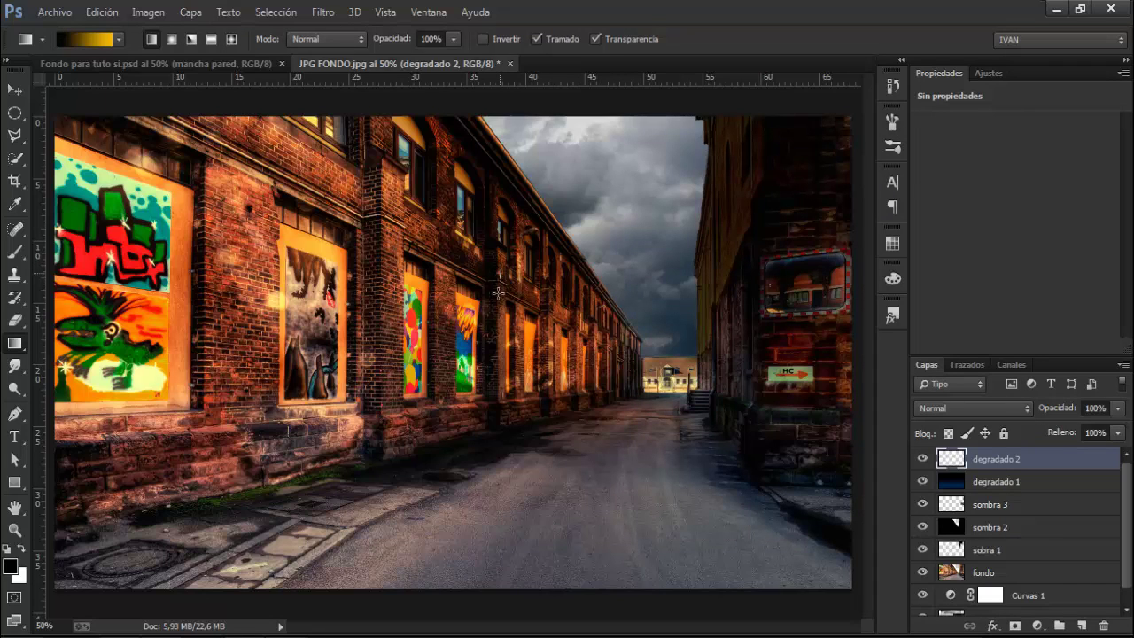
Fill degradado 2 with a slightly tilted linear gradient, black above and yellow below, redrawing it until the transition crosses the image's middle.
drag(498, 274, 478, 426)
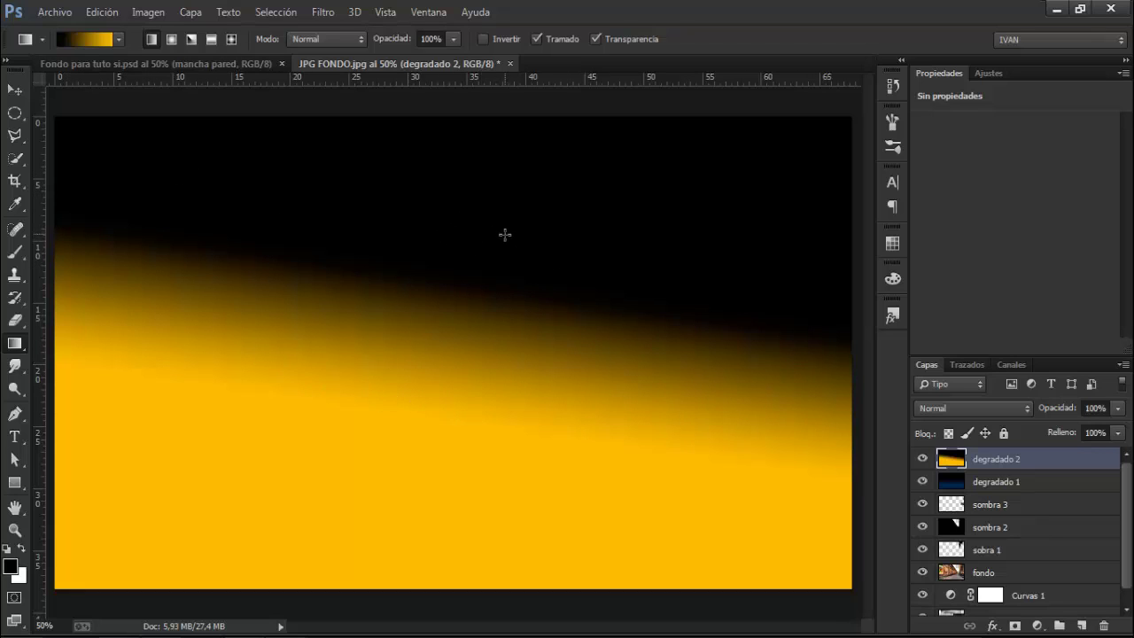
drag(504, 234, 435, 459)
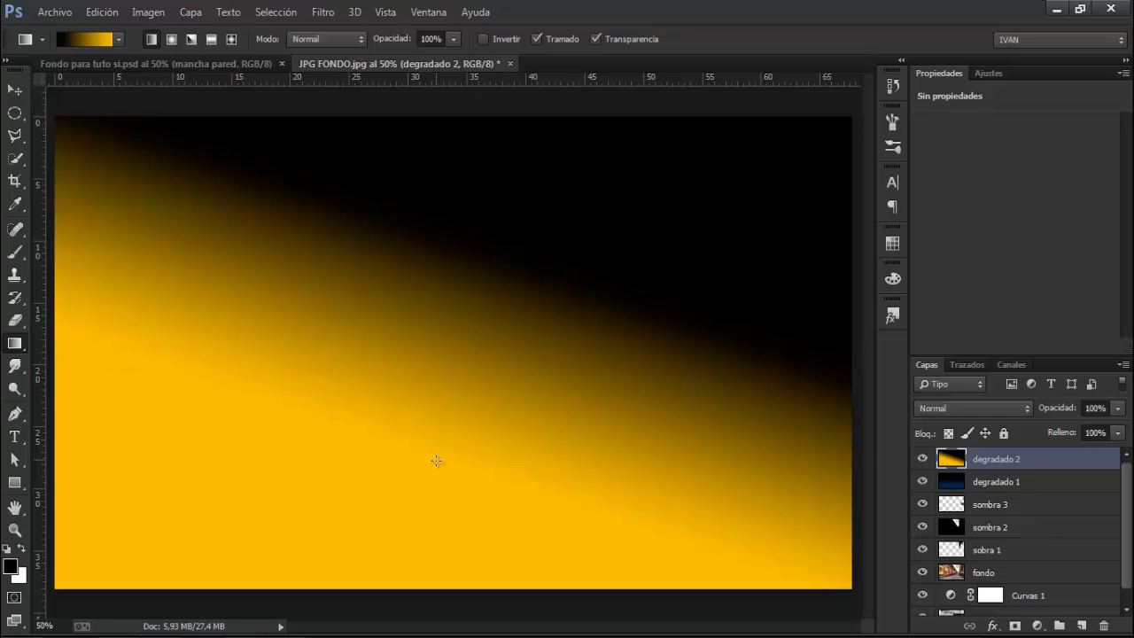
drag(445, 309, 412, 479)
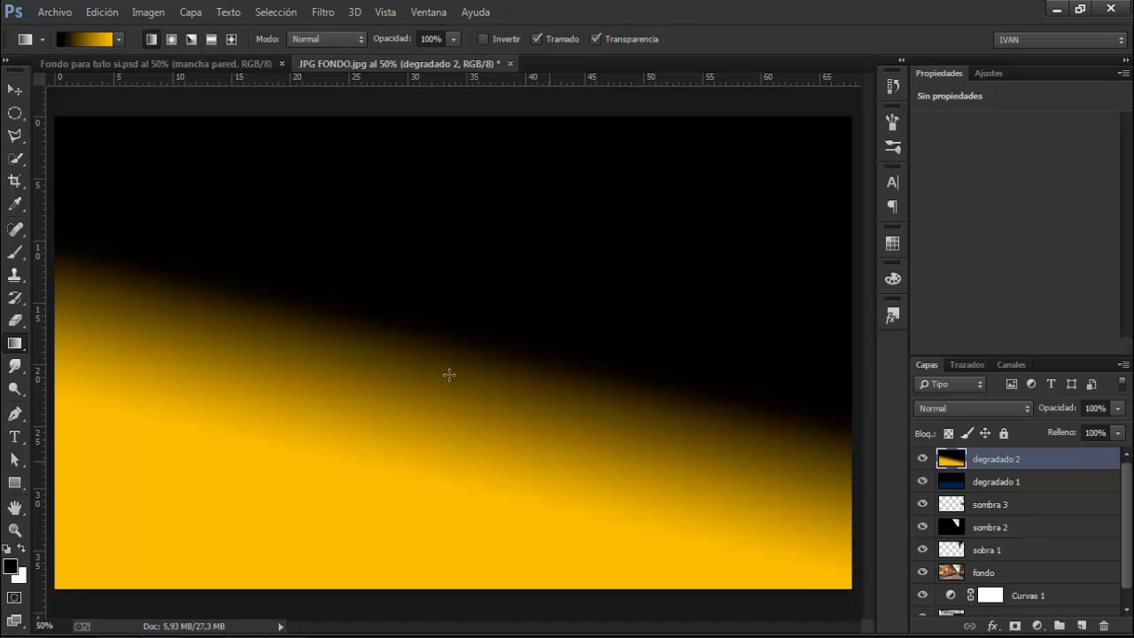
Set the degradado 2 layer's blend mode to Luz suave and its opacity to 50%.
click(1002, 418)
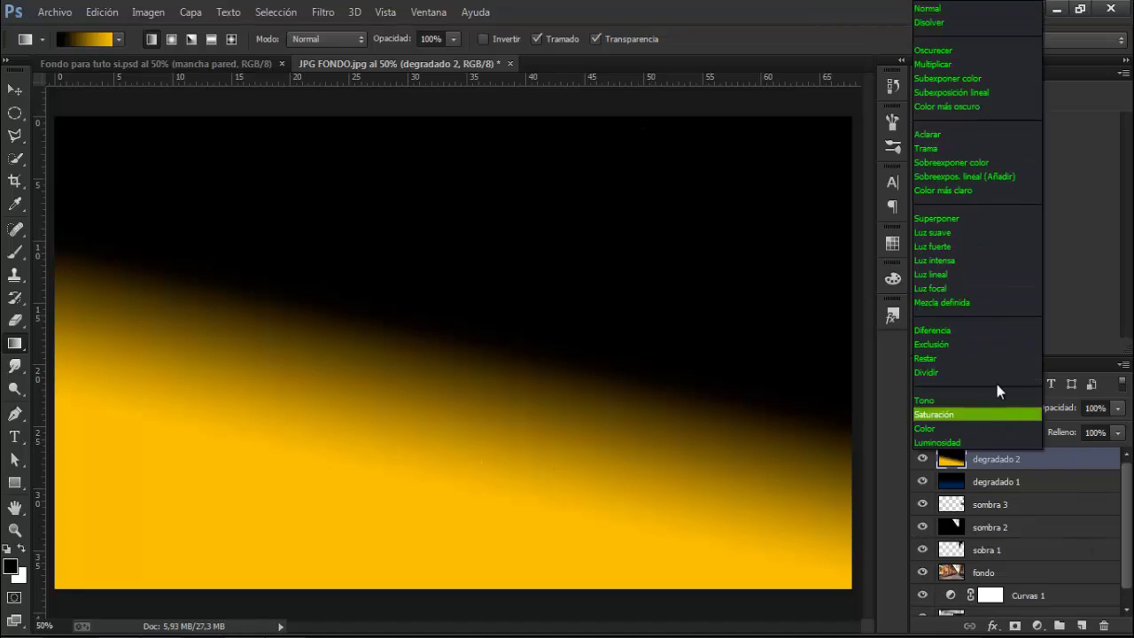
click(962, 232)
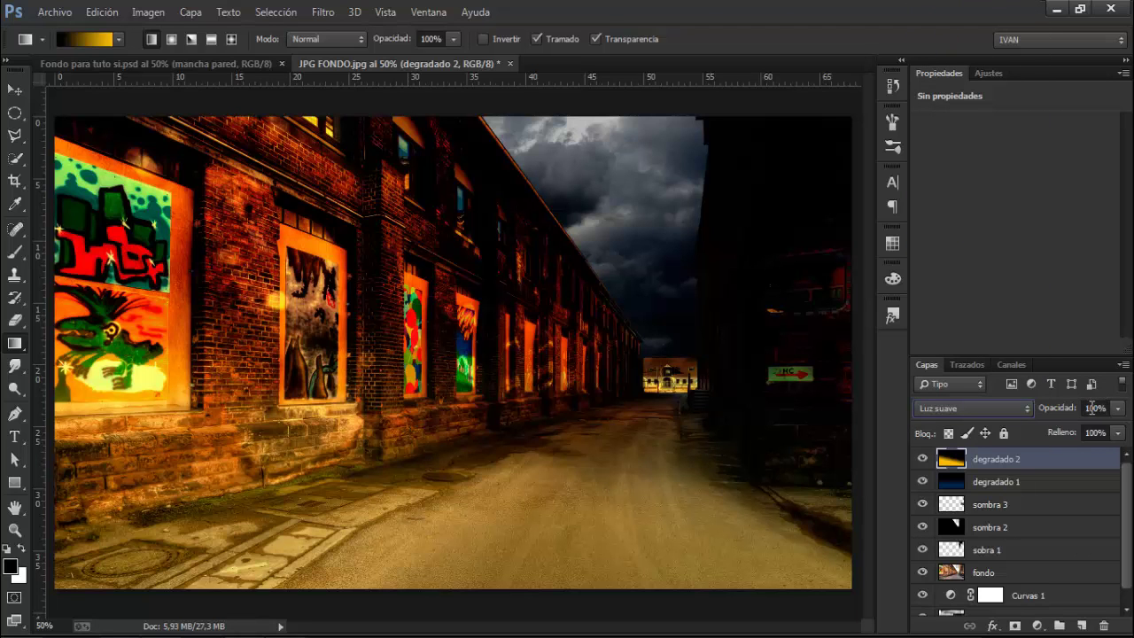
click(1095, 407)
key(Return)
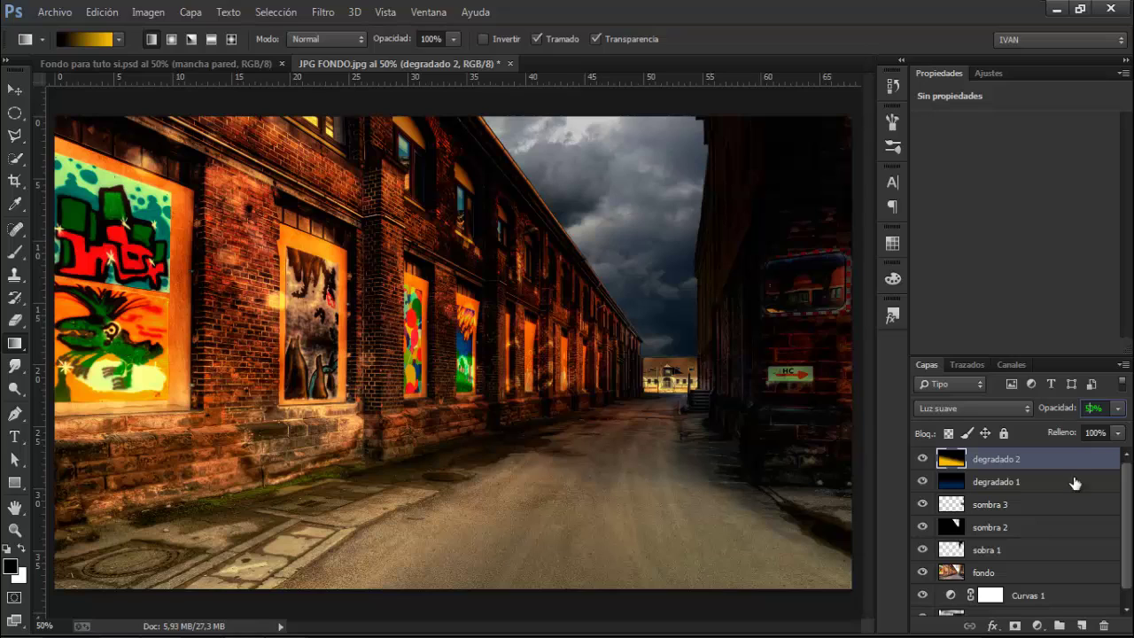
Add a white-filled layer above degradado 2 and hide it with a layer mask inverted to black.
click(1081, 627)
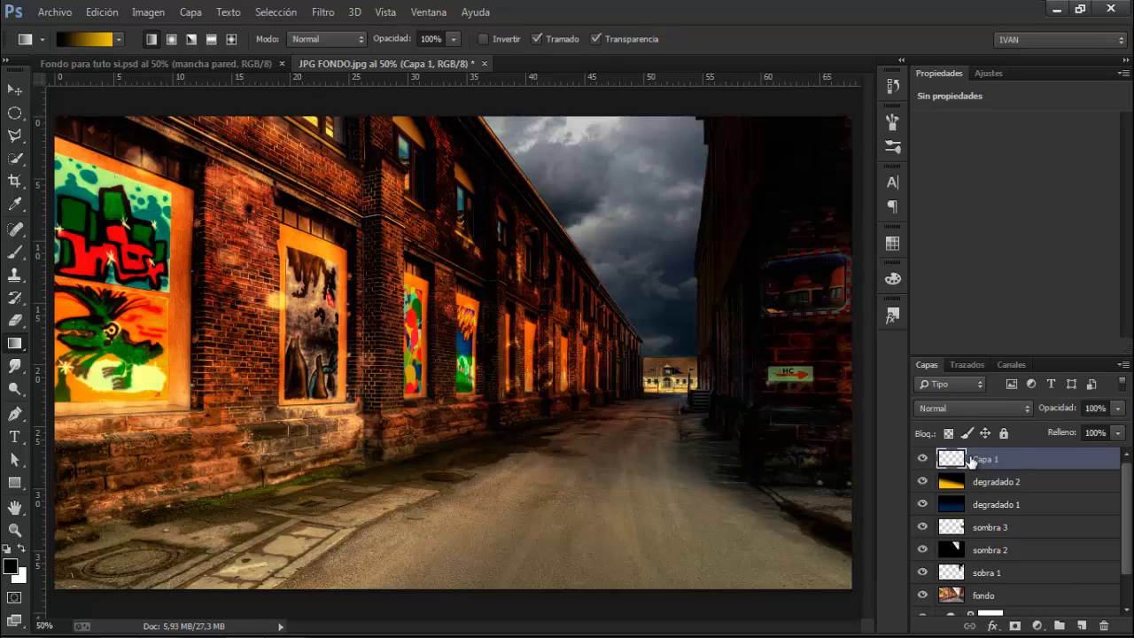
key(ctrl+BackSpace)
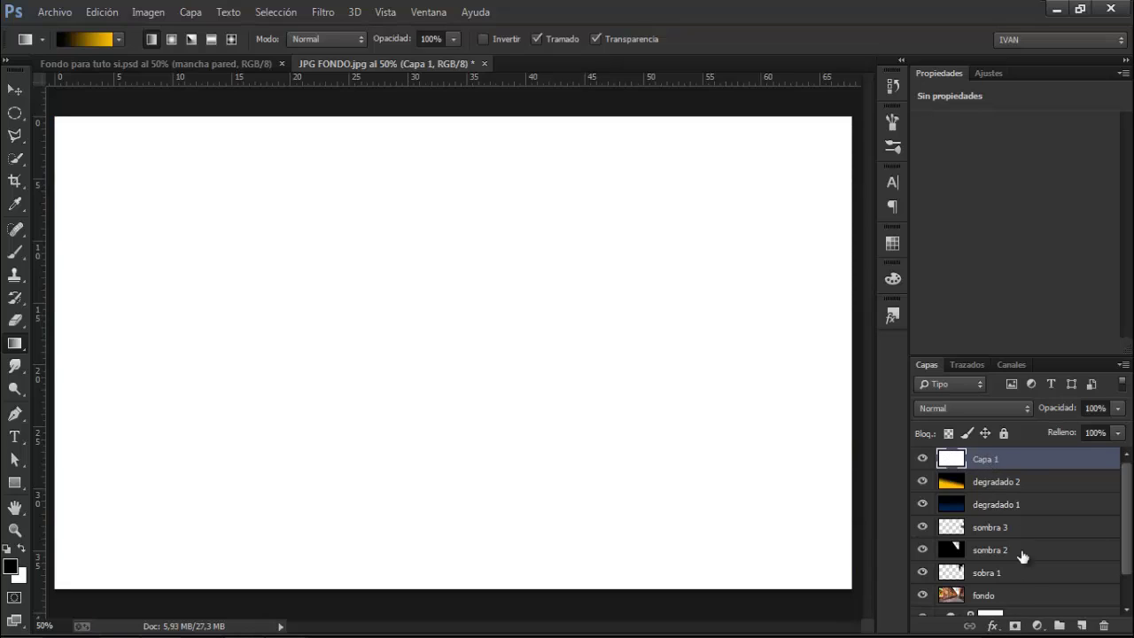
click(1015, 627)
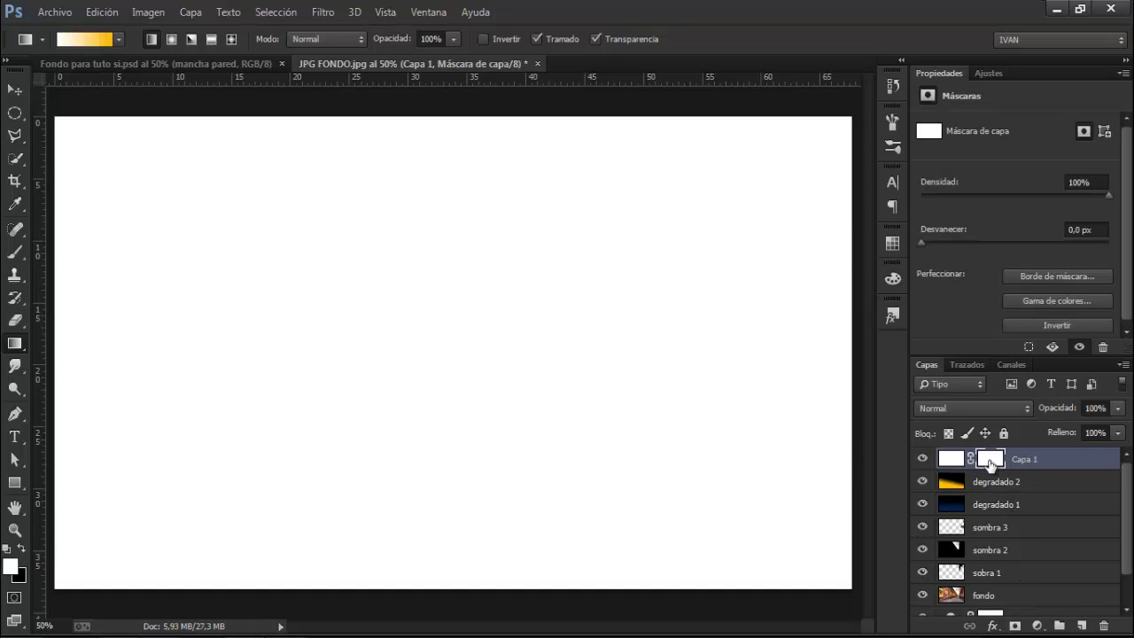
key(ctrl+i)
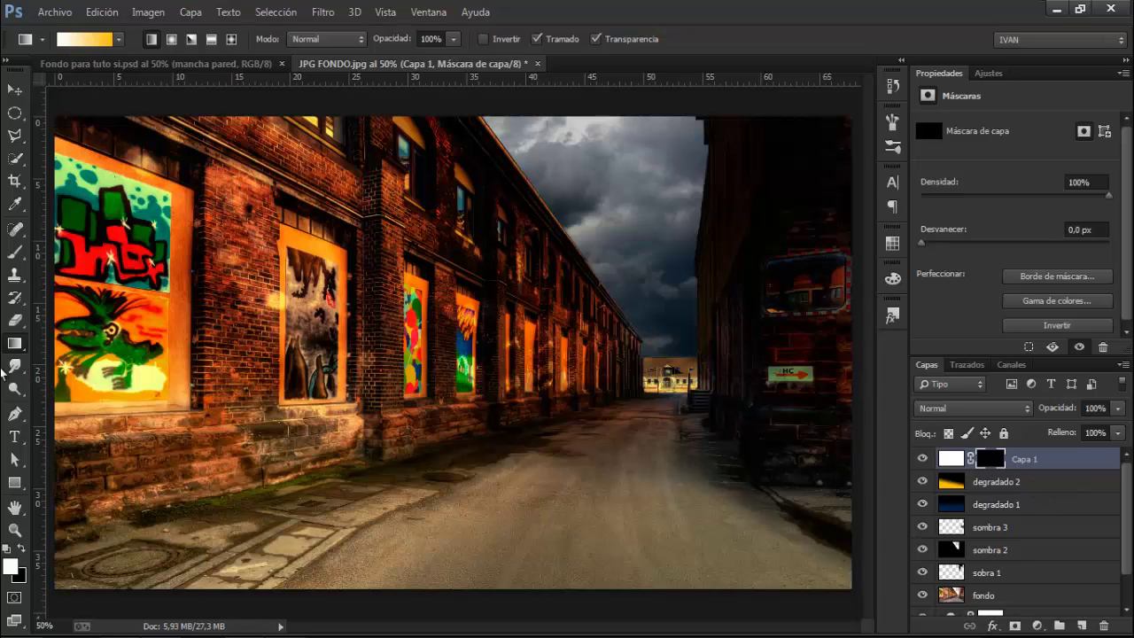
Set the white layer to Luz suave and brush white on its mask over the right building's brick wall, window and sign.
click(15, 252)
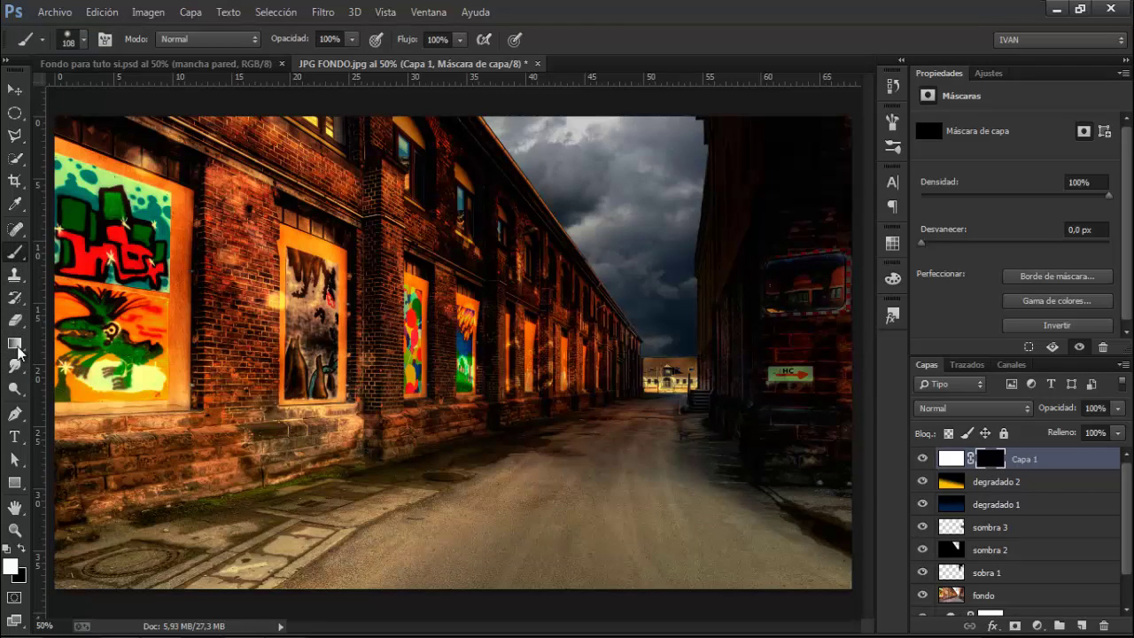
click(970, 407)
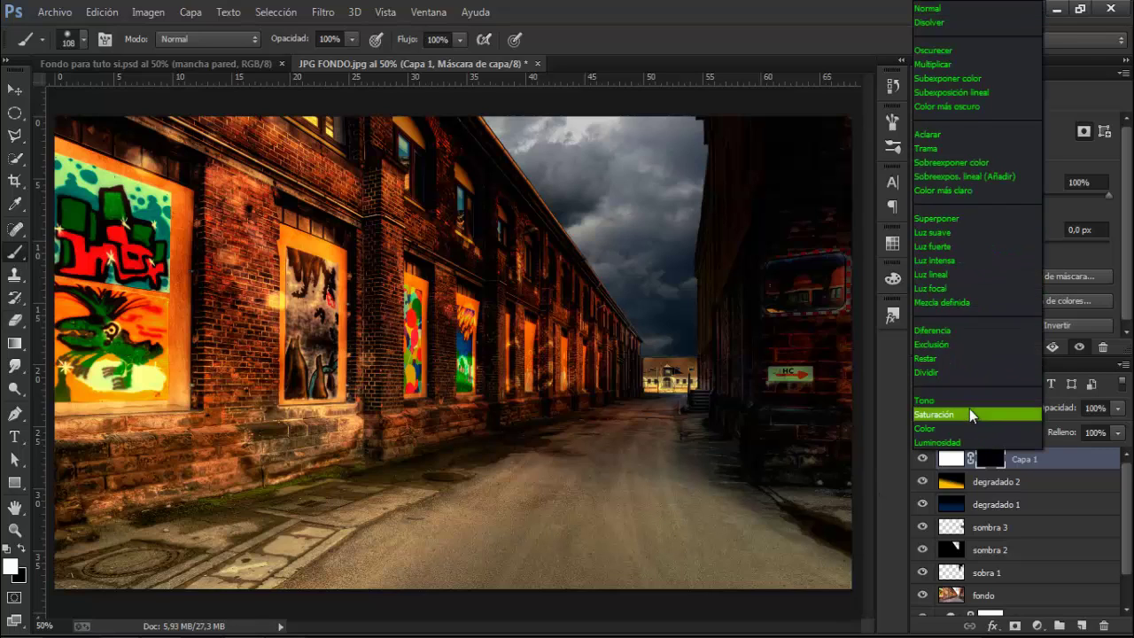
click(956, 232)
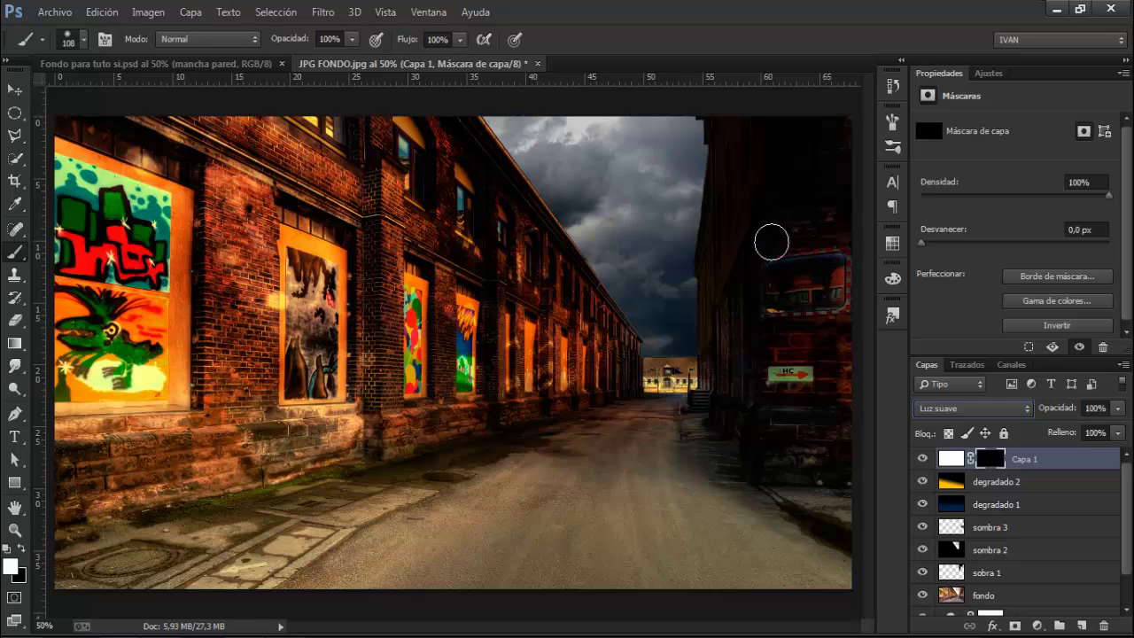
mouse_move(788, 242)
mouse_down()
mouse_move(763, 264)
mouse_move(828, 195)
mouse_move(762, 258)
mouse_move(753, 307)
mouse_move(825, 340)
mouse_move(832, 387)
mouse_move(794, 335)
mouse_move(758, 332)
mouse_move(779, 373)
mouse_up()
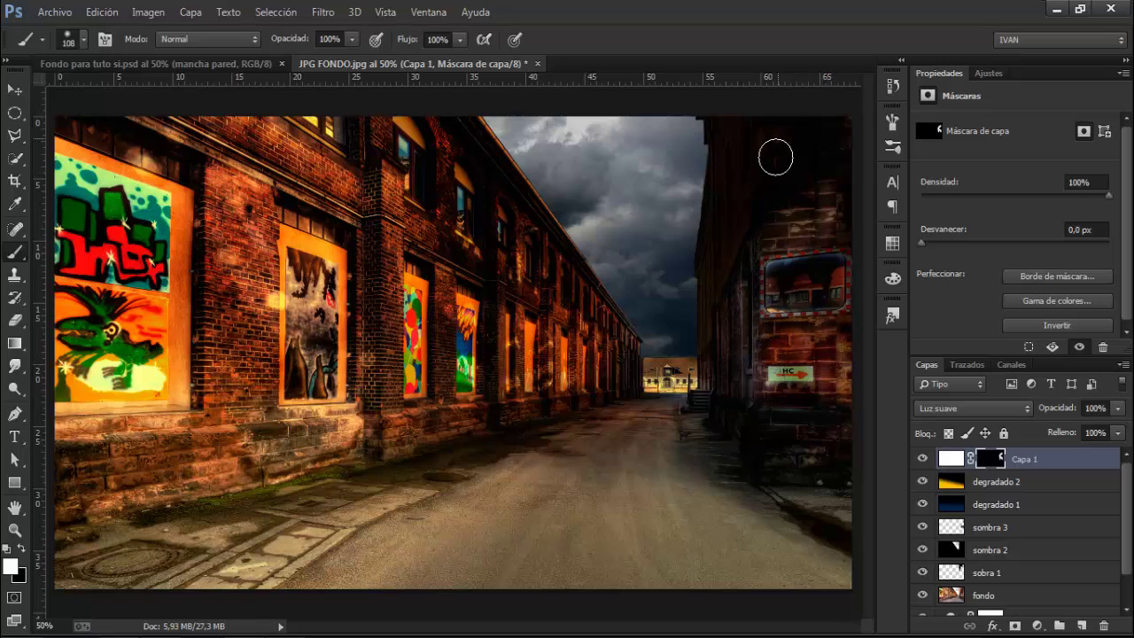
mouse_move(776, 157)
mouse_down()
mouse_move(781, 186)
mouse_move(804, 131)
mouse_move(846, 151)
mouse_move(847, 134)
mouse_move(836, 216)
mouse_move(783, 197)
mouse_move(798, 148)
mouse_move(833, 132)
mouse_move(791, 131)
mouse_move(786, 190)
mouse_move(765, 211)
mouse_move(784, 227)
mouse_move(840, 202)
mouse_up()
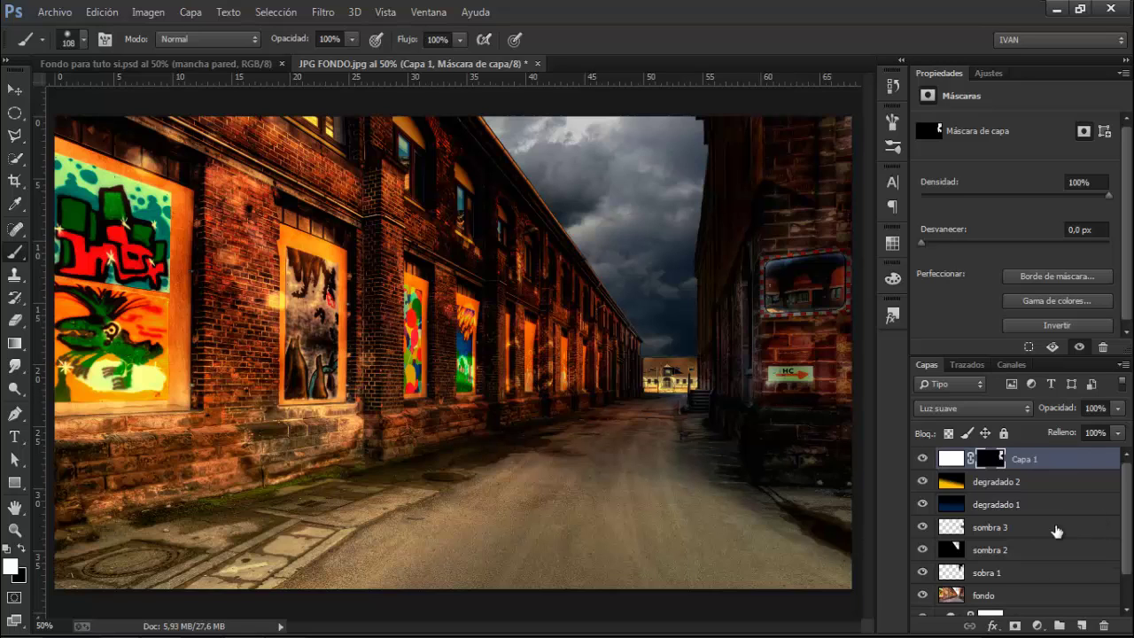
Add a Curves adjustment layer above everything and pull the RGB curve's midpoint slightly down to darken the scene.
click(1036, 626)
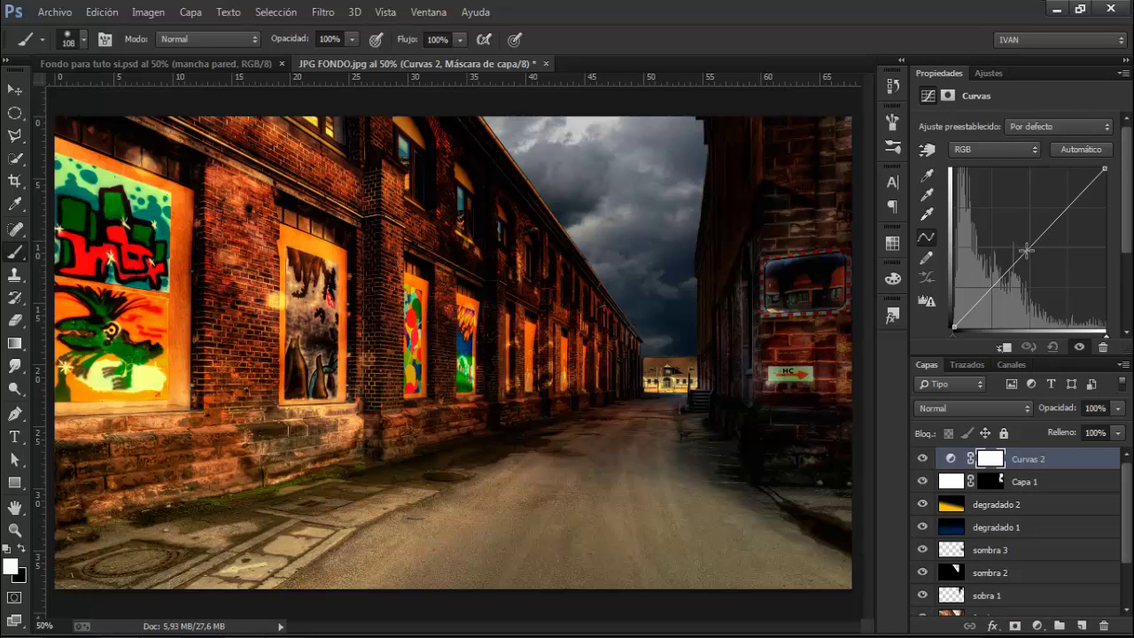
drag(1025, 251, 1030, 260)
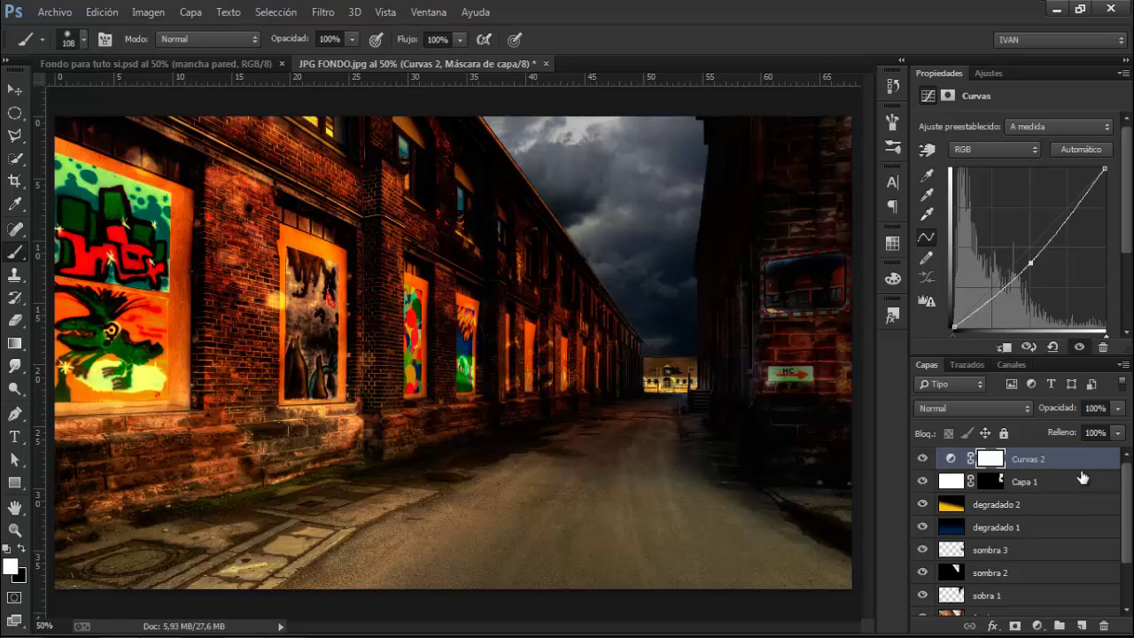
Group all layers from Curvas 2 down to JPG CIELO and name the group FONDO.
scroll(1118, 492, down, 2)
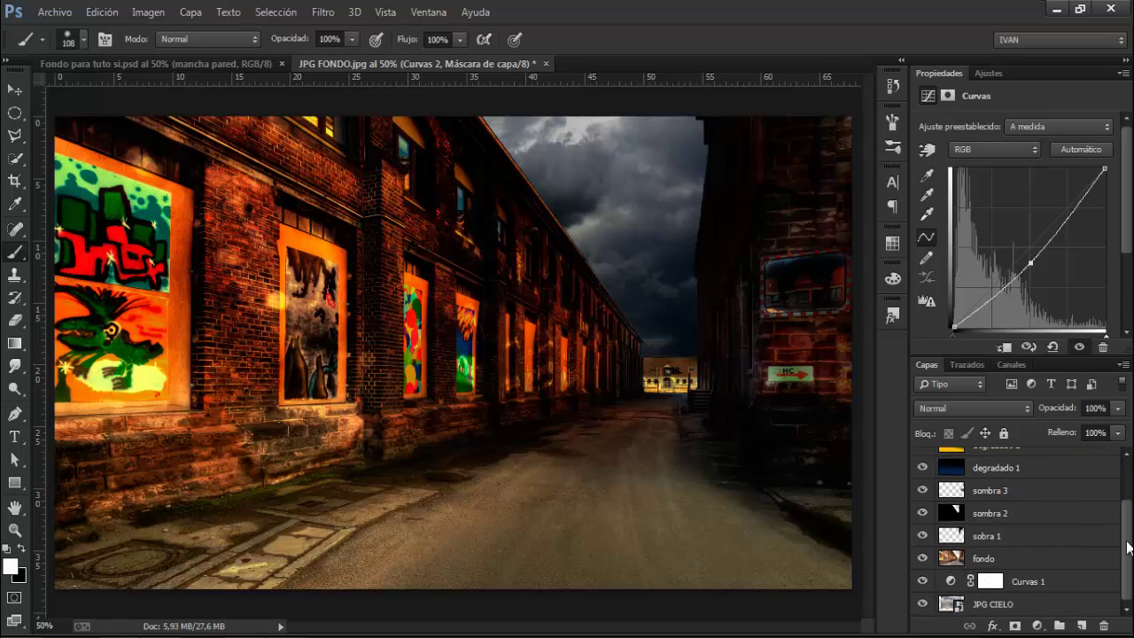
shift+click(1050, 605)
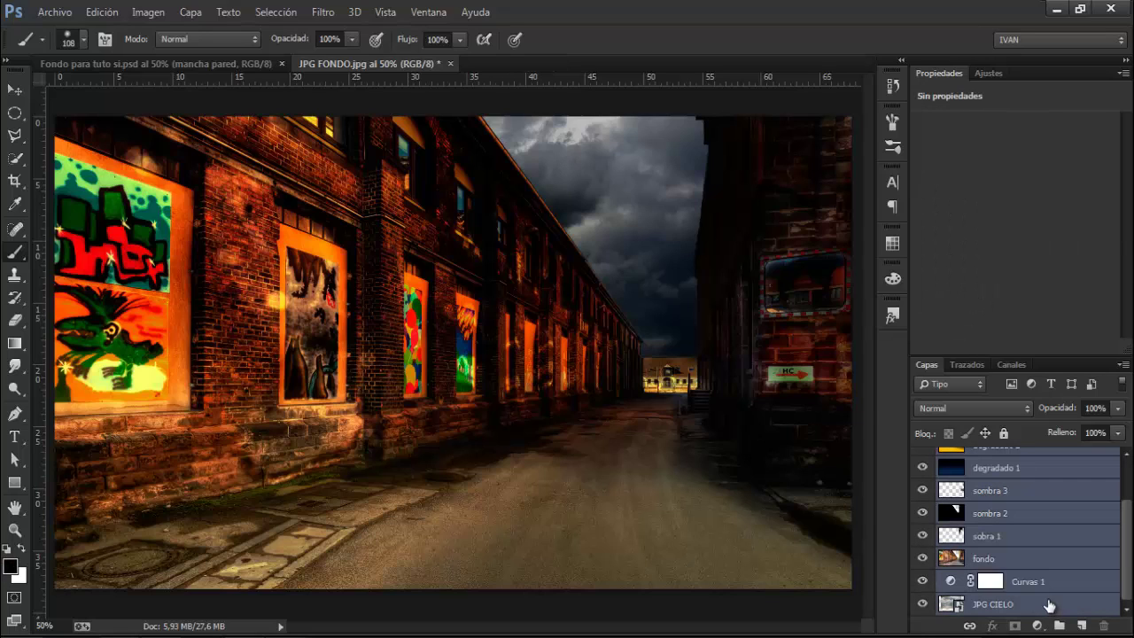
key(ctrl+g)
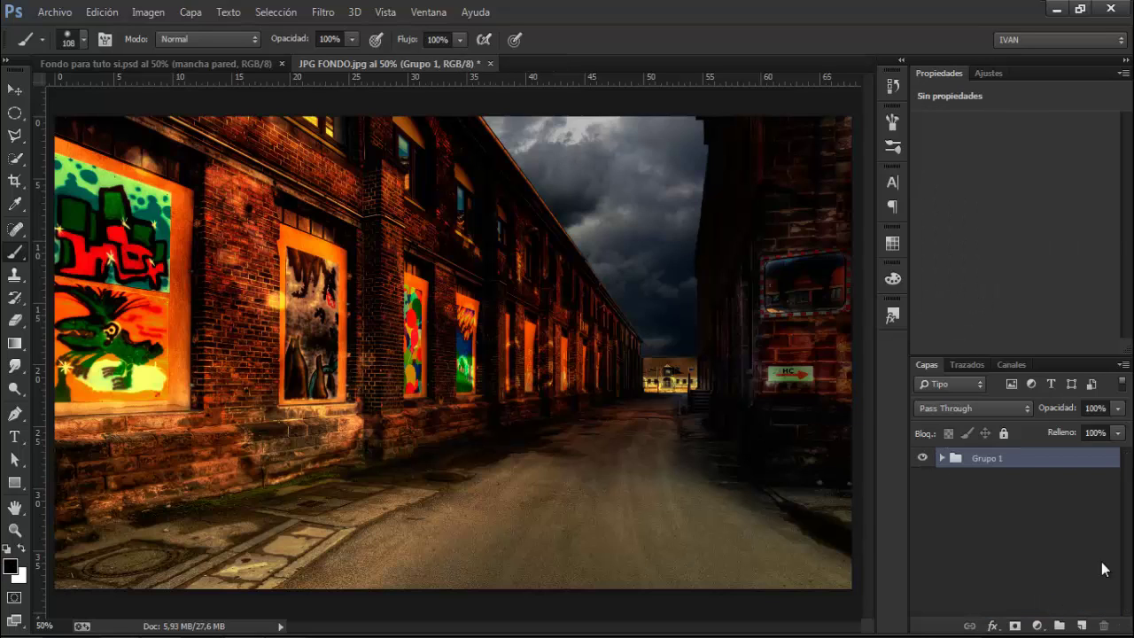
double_click(989, 458)
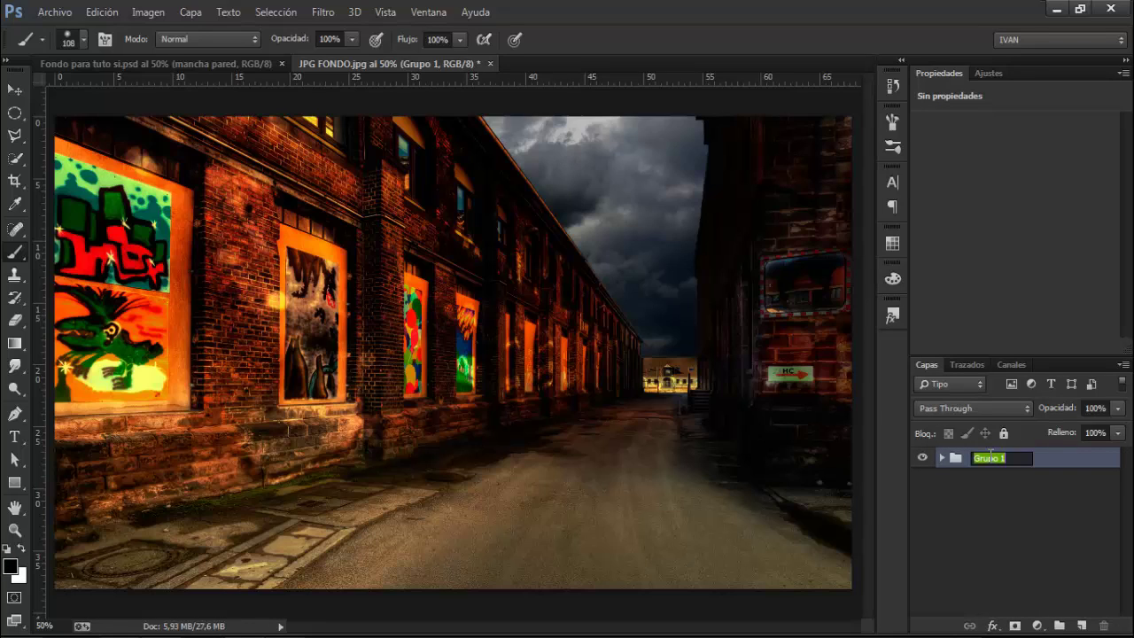
key(BackSpace)
text(FONDO)
key(Return)
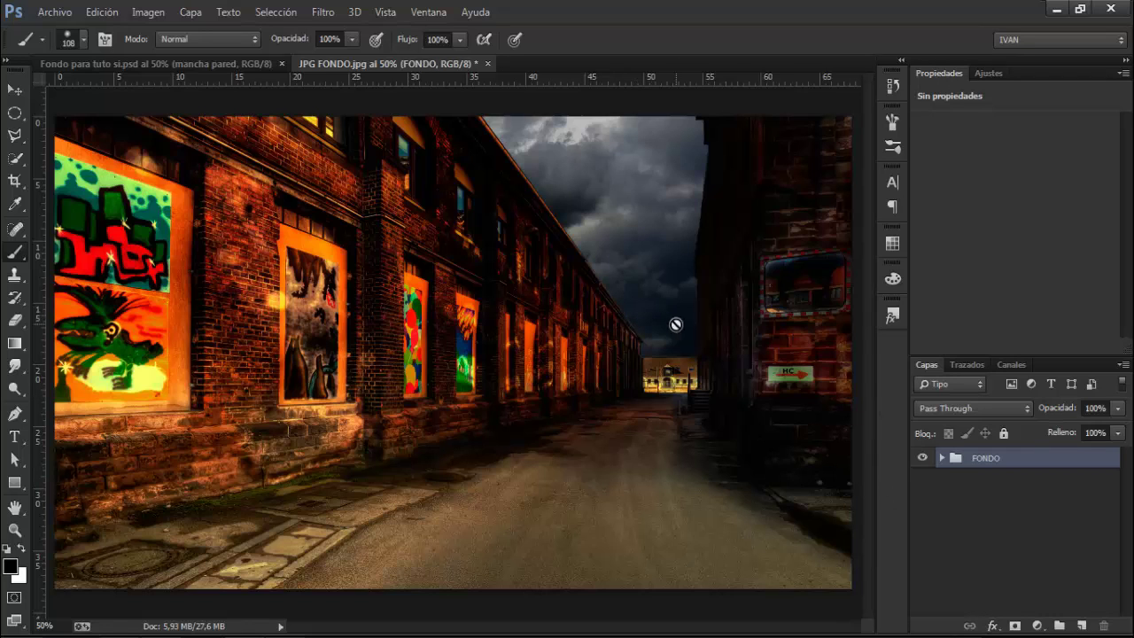
Place the PNGCOCHE (4) car image from the MATERIALES folder into the composite.
click(55, 12)
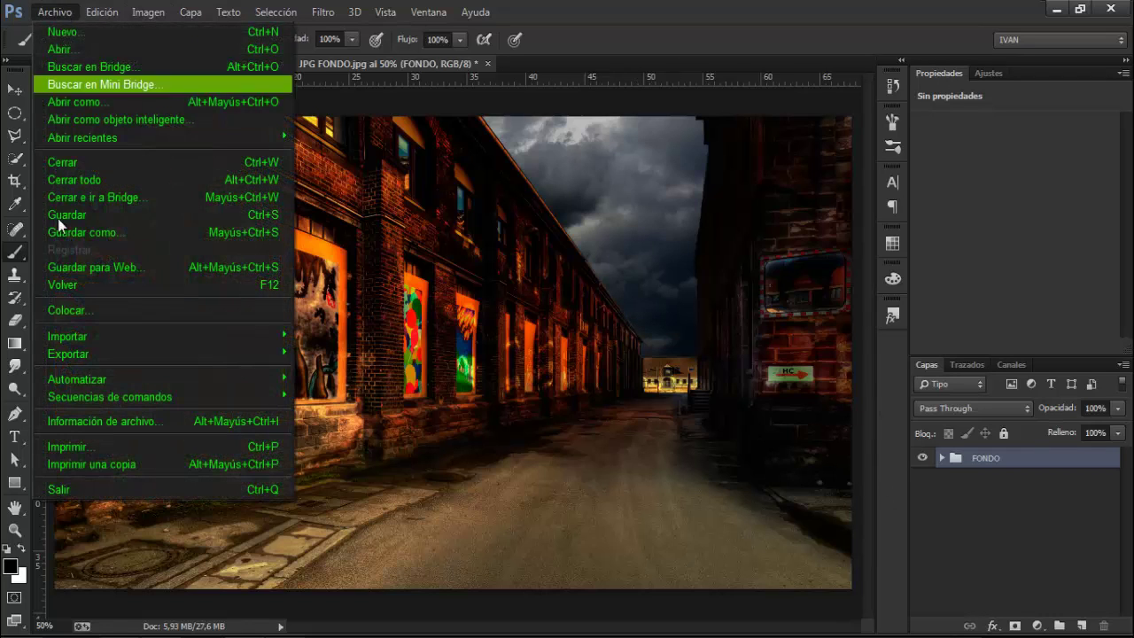
click(139, 305)
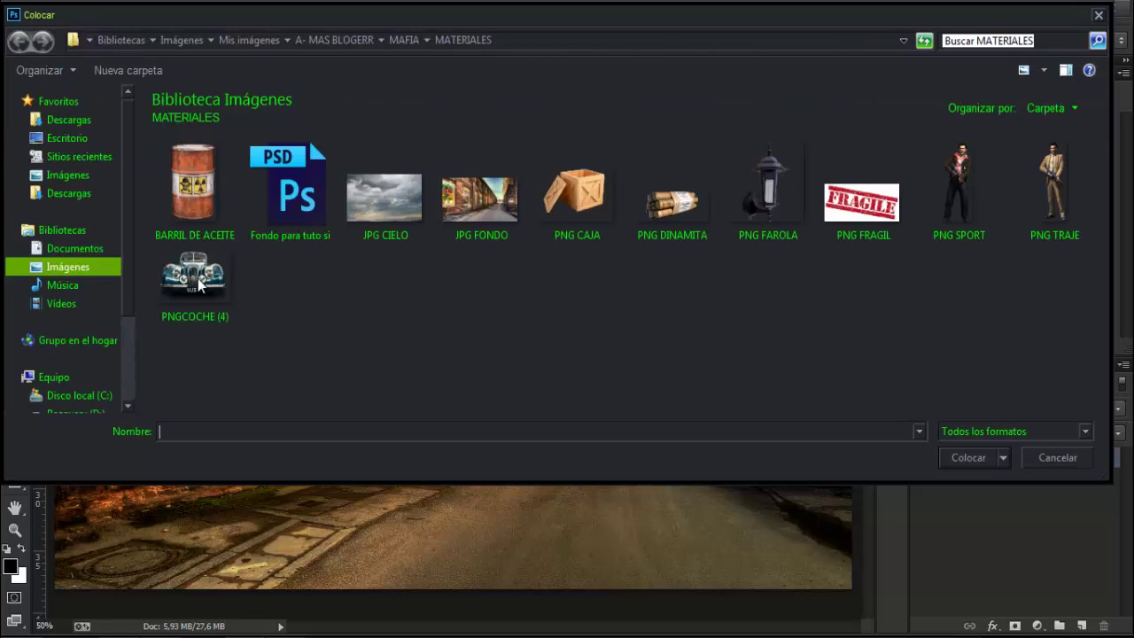
double_click(196, 280)
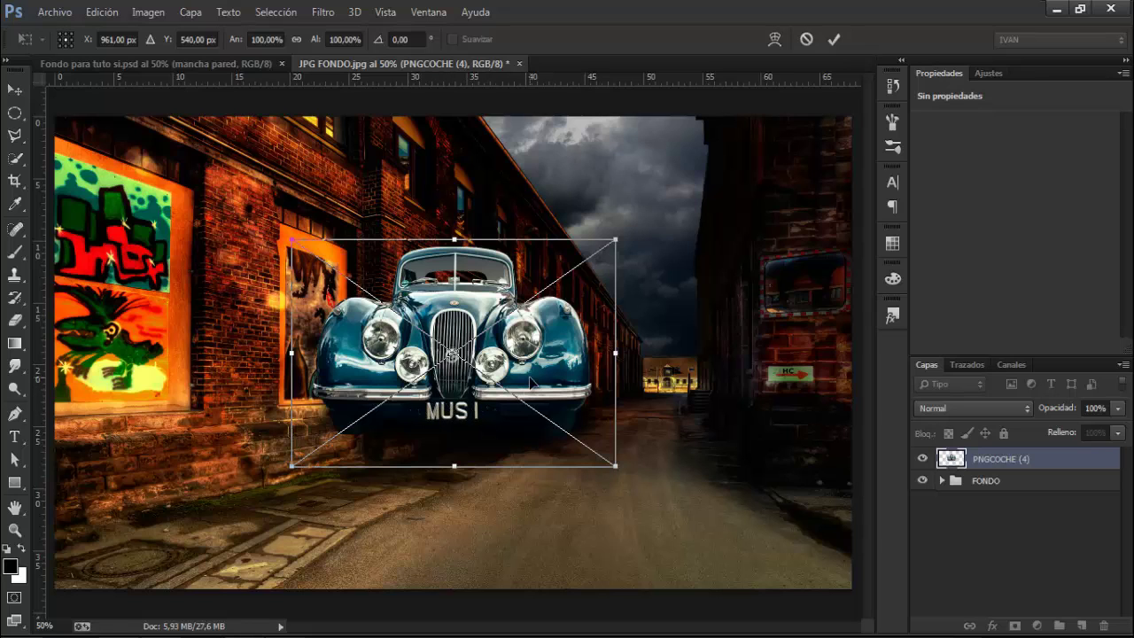
Scale the placed car to about 85% and position it on the road, just right of the image's centre.
drag(531, 383, 602, 418)
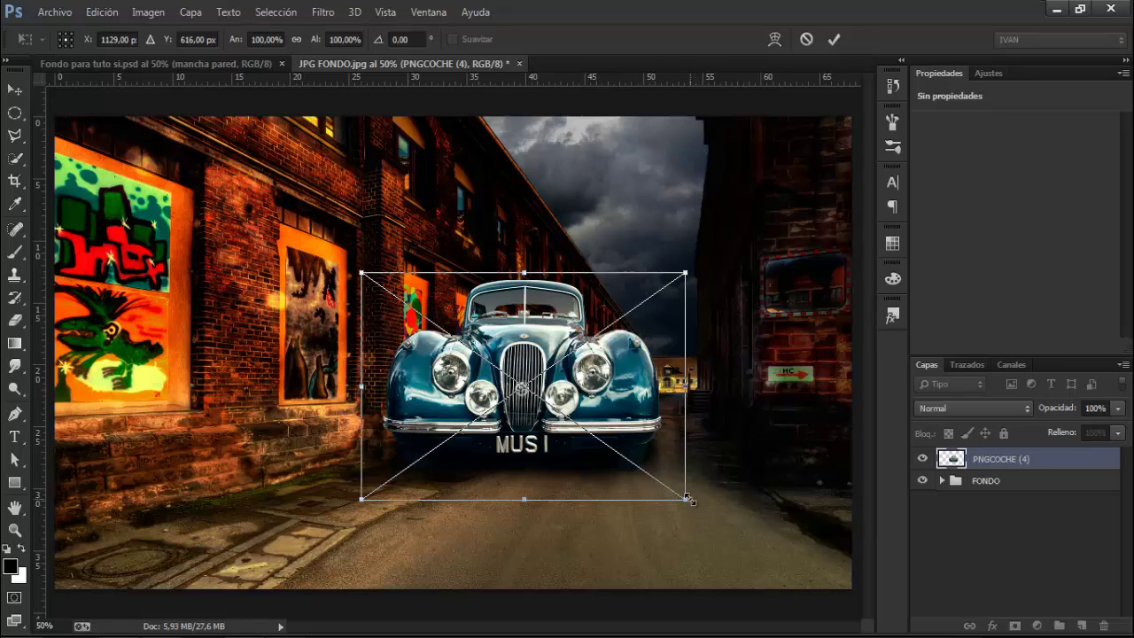
drag(688, 500, 644, 464)
drag(604, 431, 668, 467)
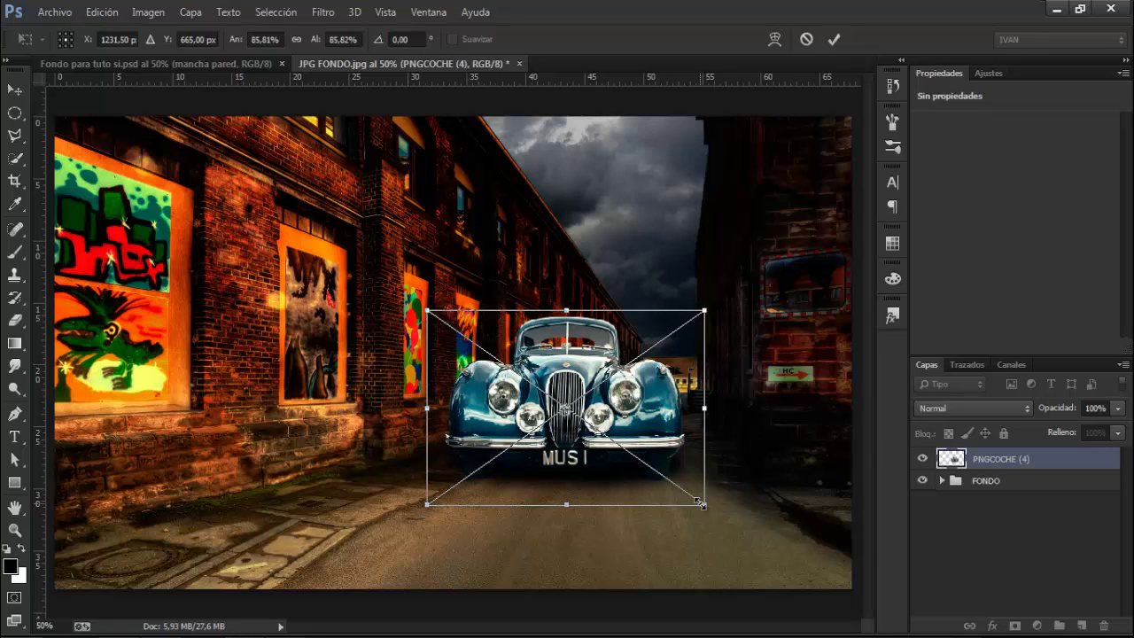
drag(704, 504, 675, 467)
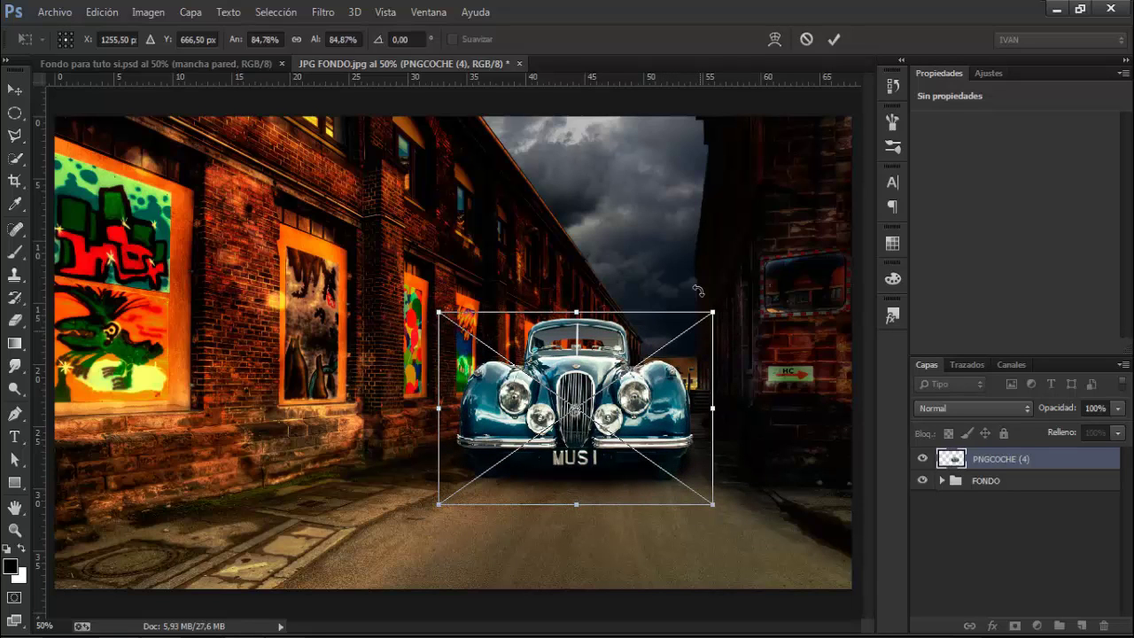
click(839, 39)
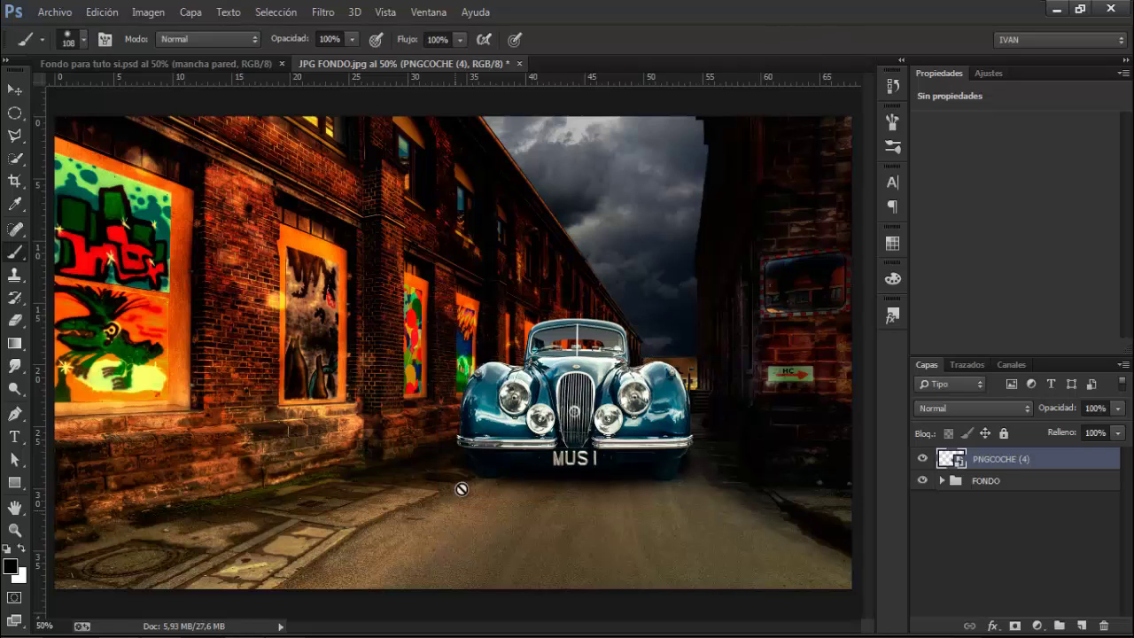
Rasterize the PNGCOCHE (4) layer.
click(15, 90)
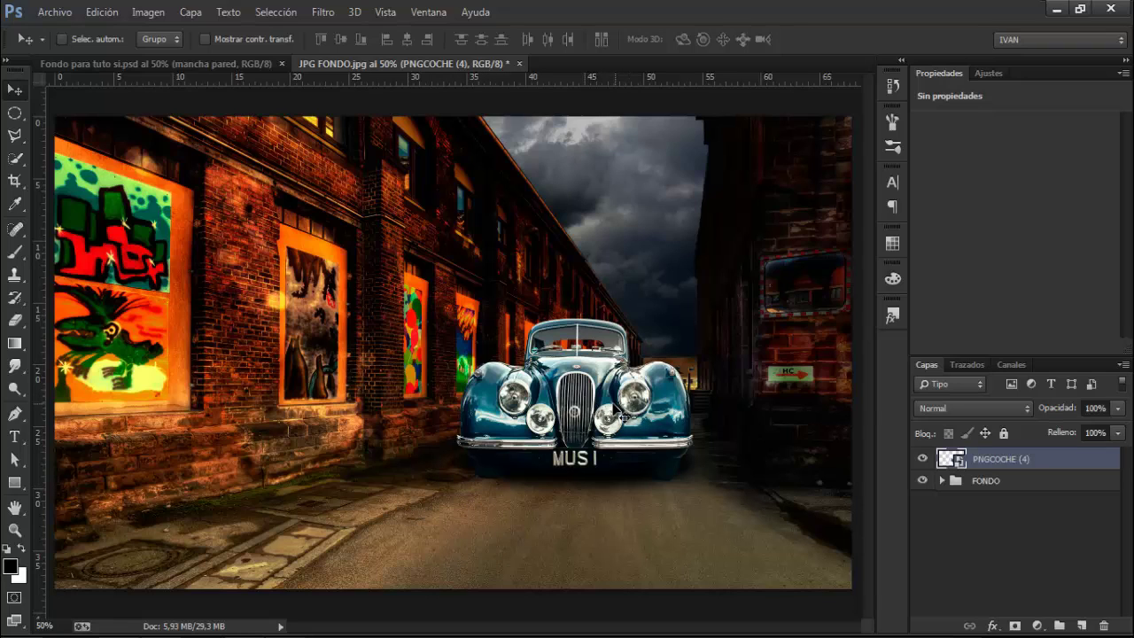
right_click(1041, 461)
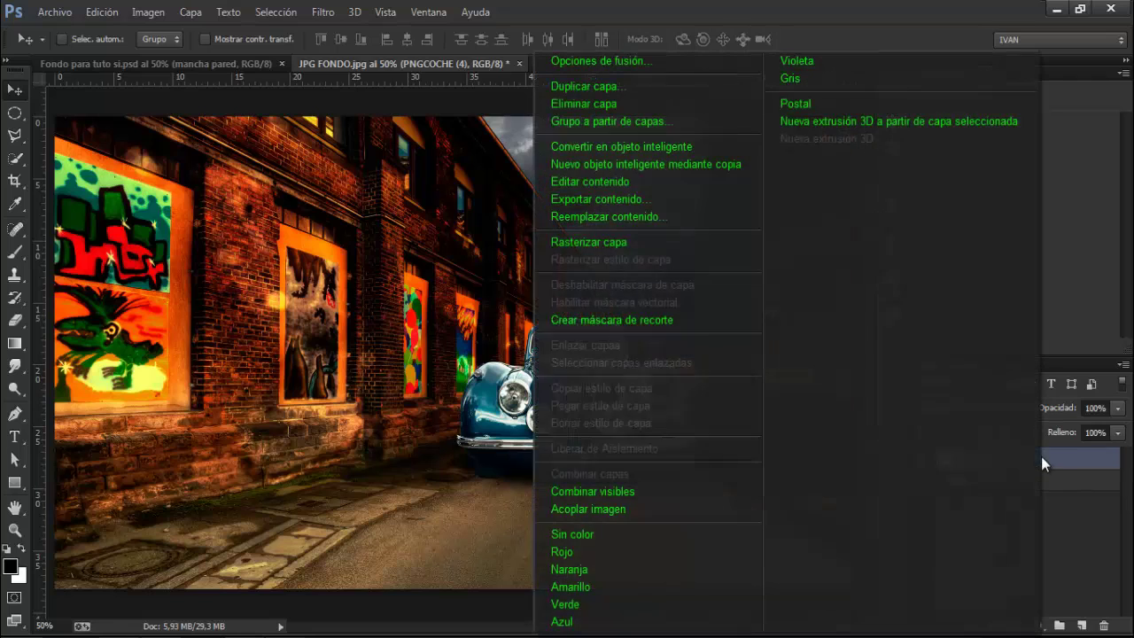
click(673, 248)
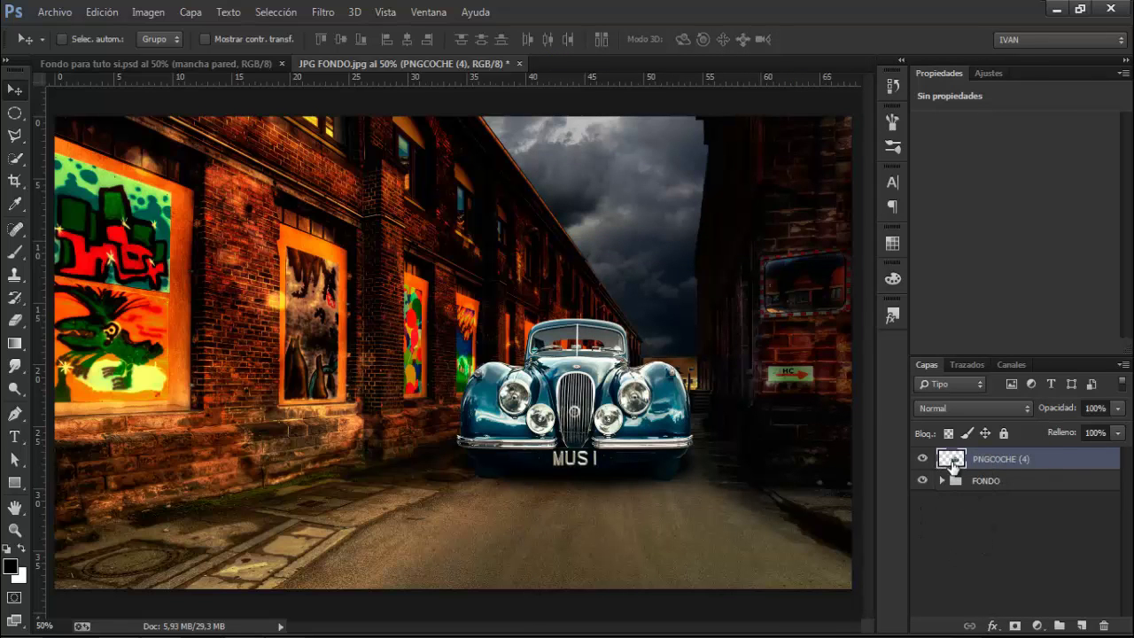
Create an empty layer above PNGCOCHE (4) and name it degradado.
click(1082, 626)
double_click(993, 461)
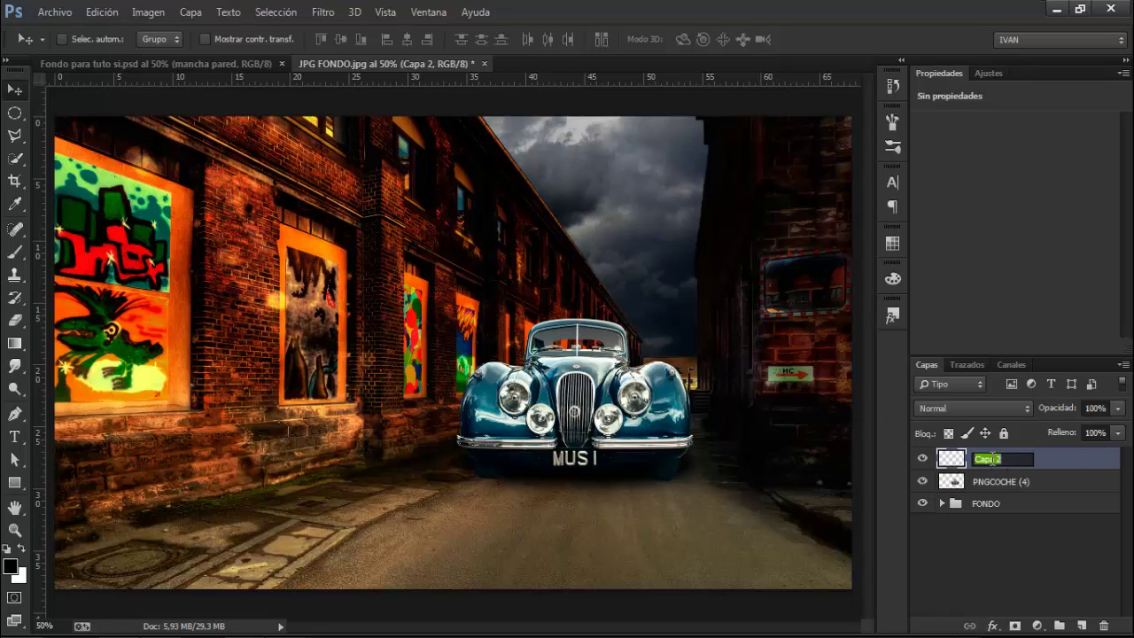
key(BackSpace)
key(Return)
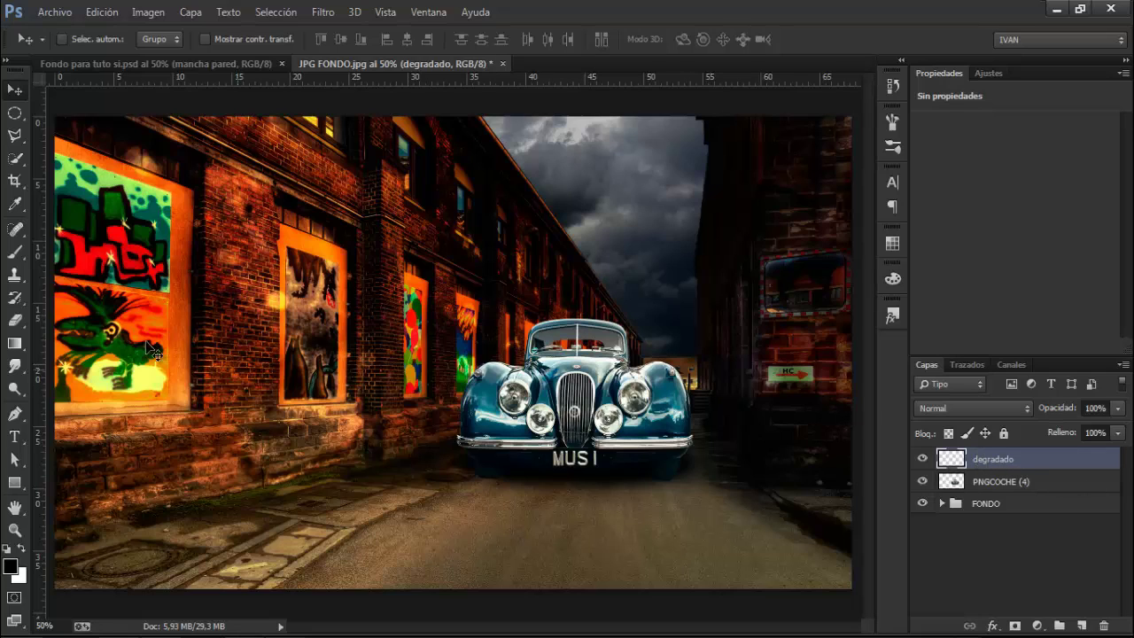
Fill the degradado layer with a vertical black-to-white linear gradient, placing the transition across the car's height.
click(16, 344)
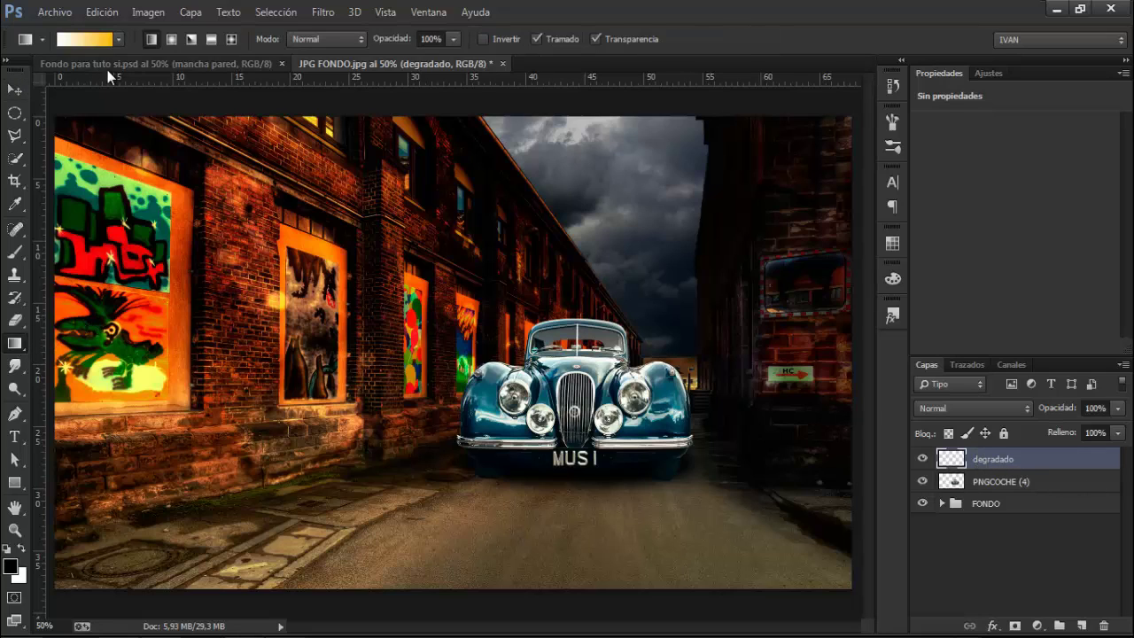
click(75, 39)
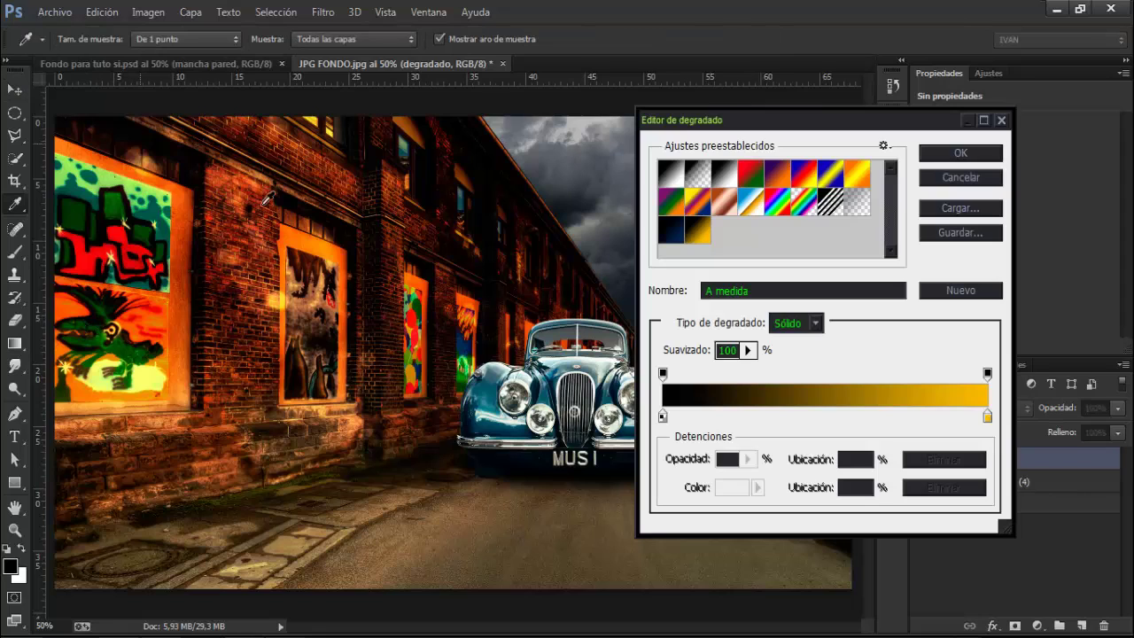
click(668, 176)
click(960, 153)
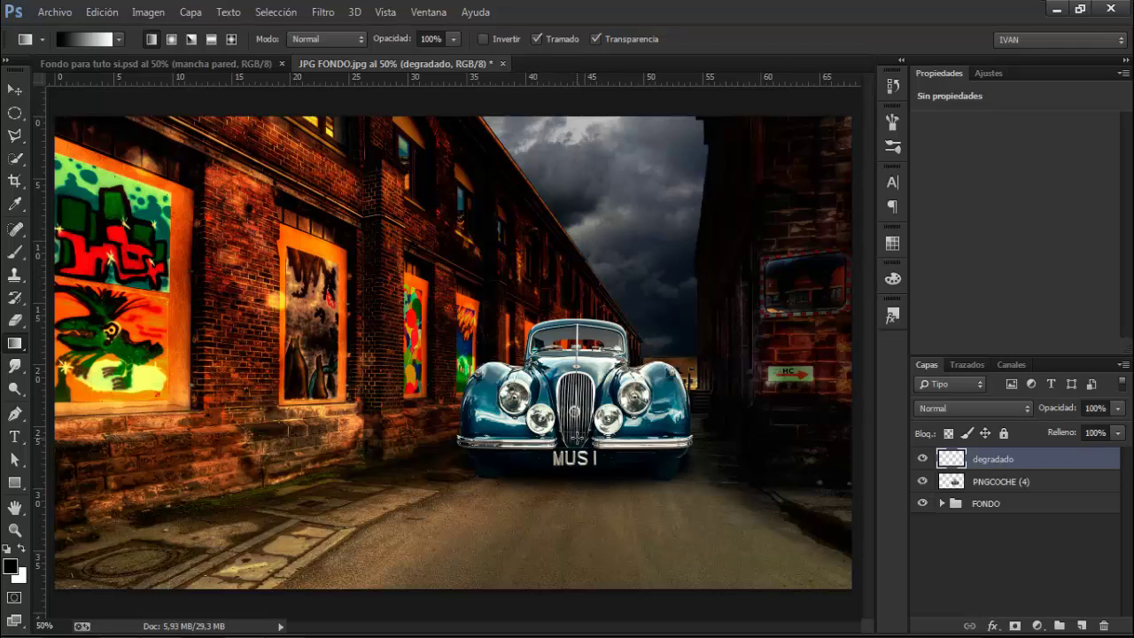
drag(577, 359, 578, 439)
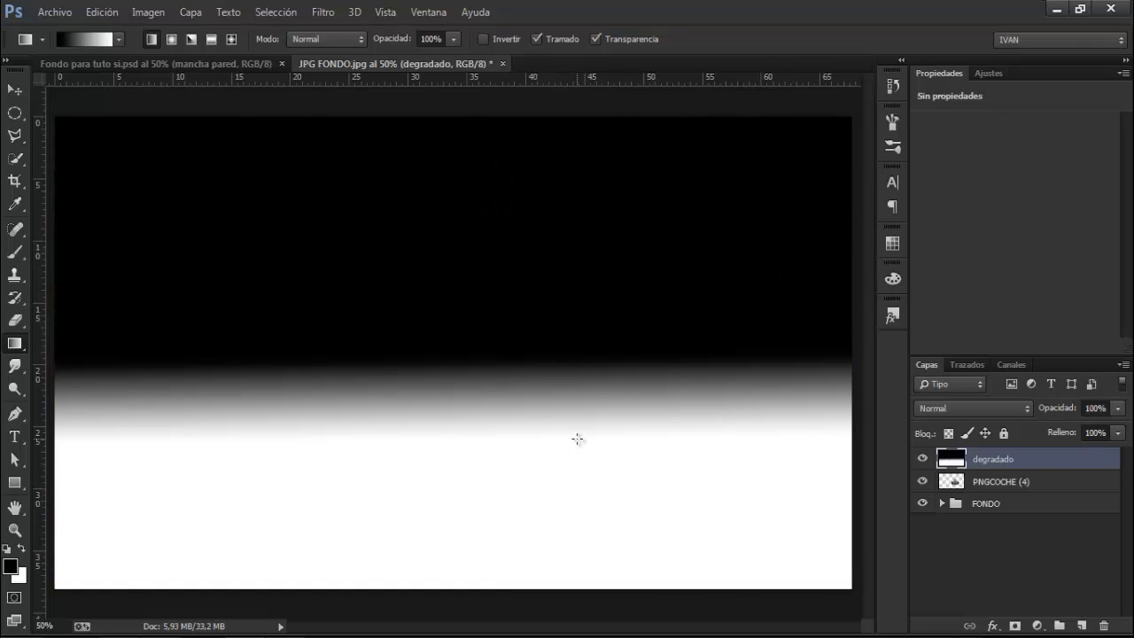
Mask the degradado layer to the outline of the PNGCOCHE (4) car and set its blend mode to Superponer.
ctrl+click(953, 485)
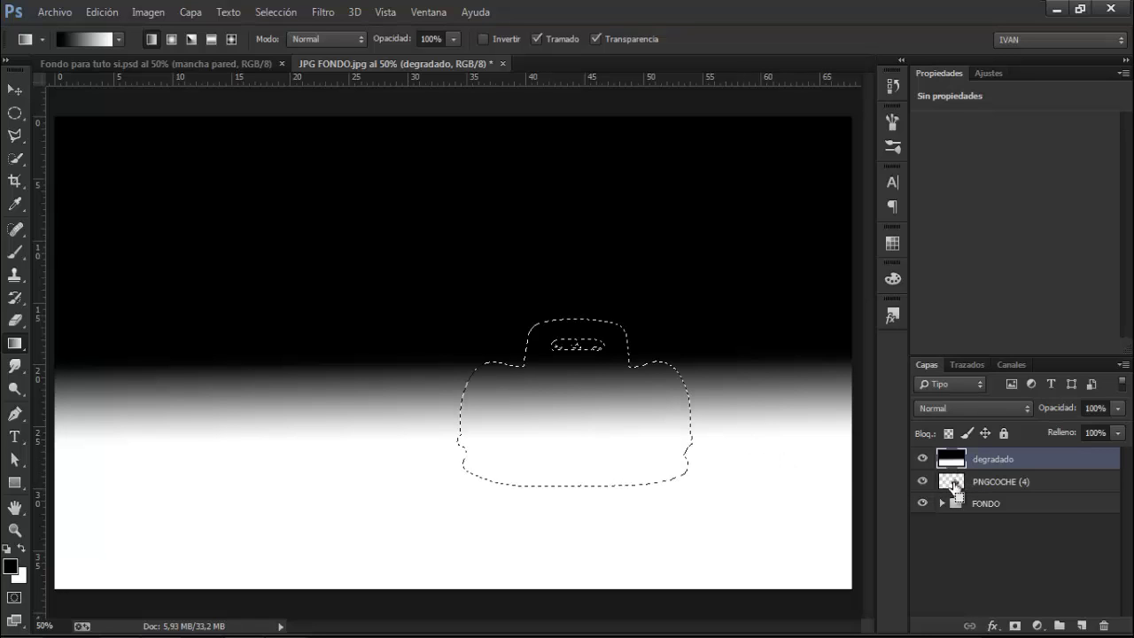
click(1015, 625)
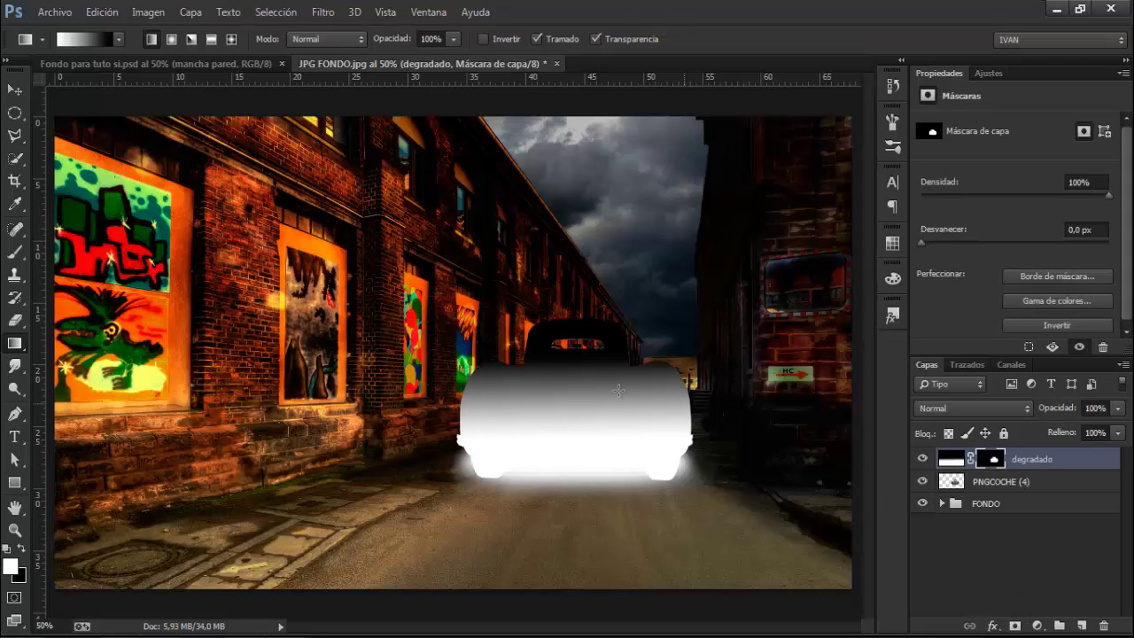
click(950, 410)
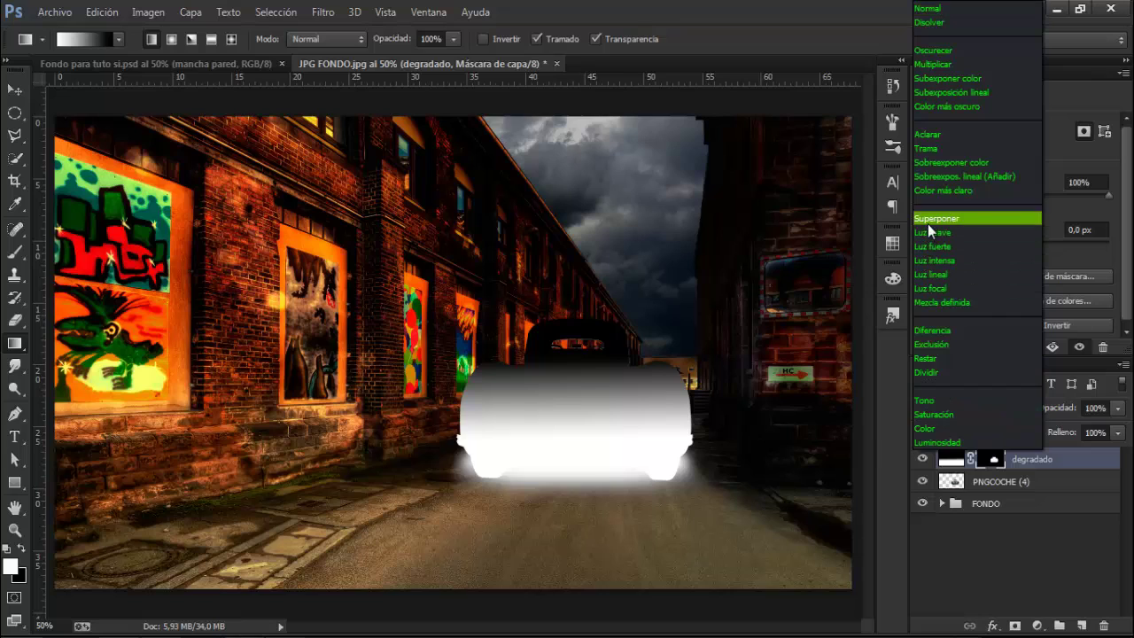
click(928, 224)
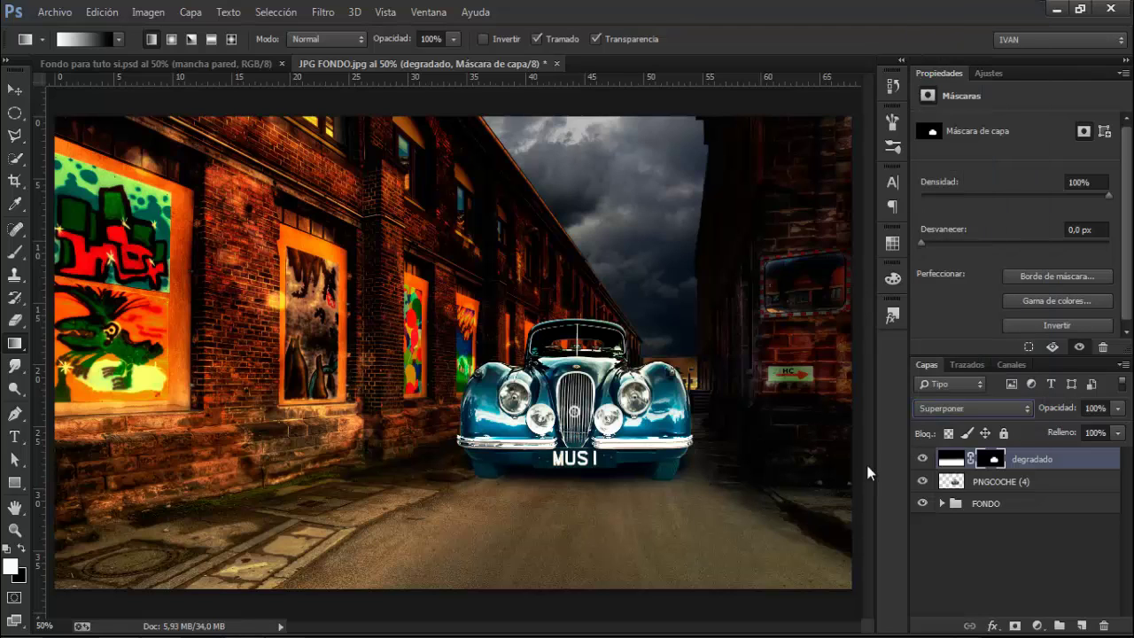
Compare the car with and without the degradado layer, and set that layer's opacity to 80%.
click(922, 459)
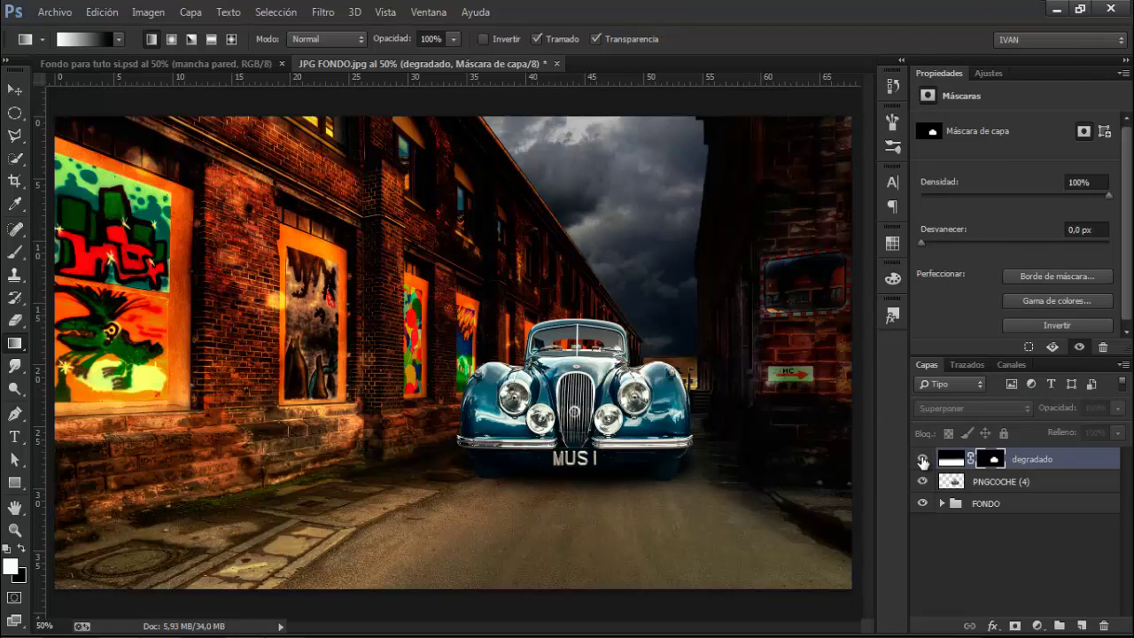
click(922, 459)
click(922, 459)
click(923, 459)
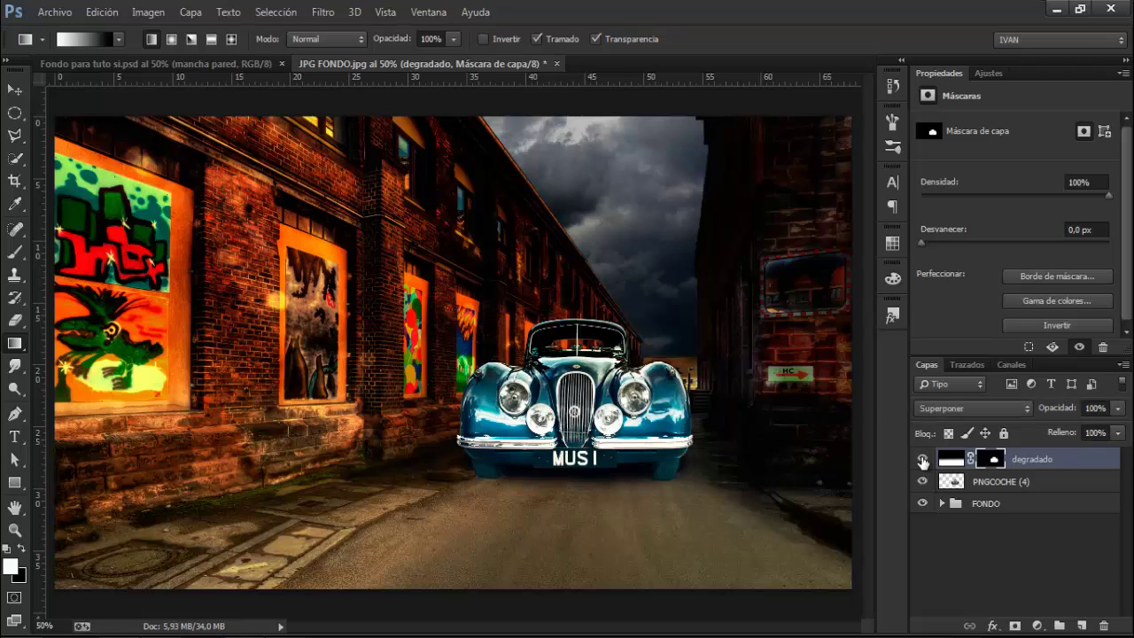
click(1117, 410)
drag(1118, 431, 1103, 433)
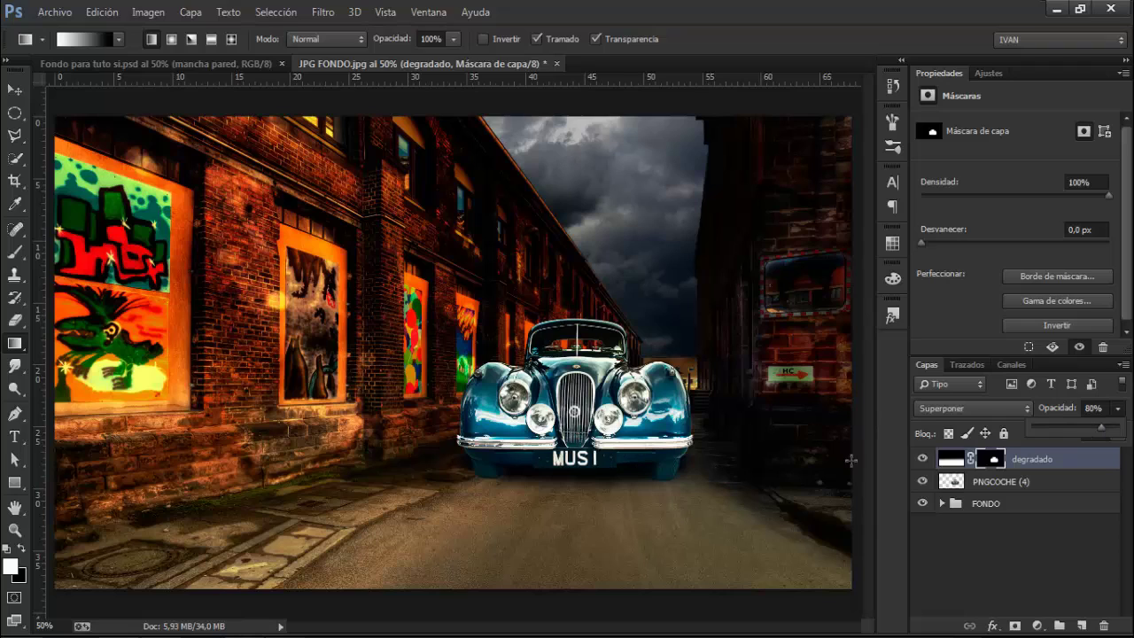
On the PNGCOCHE (4) layer, outline the car's underside, number plate, tyres and ground shadow below the bumper with a polygonal lasso selection.
click(1020, 487)
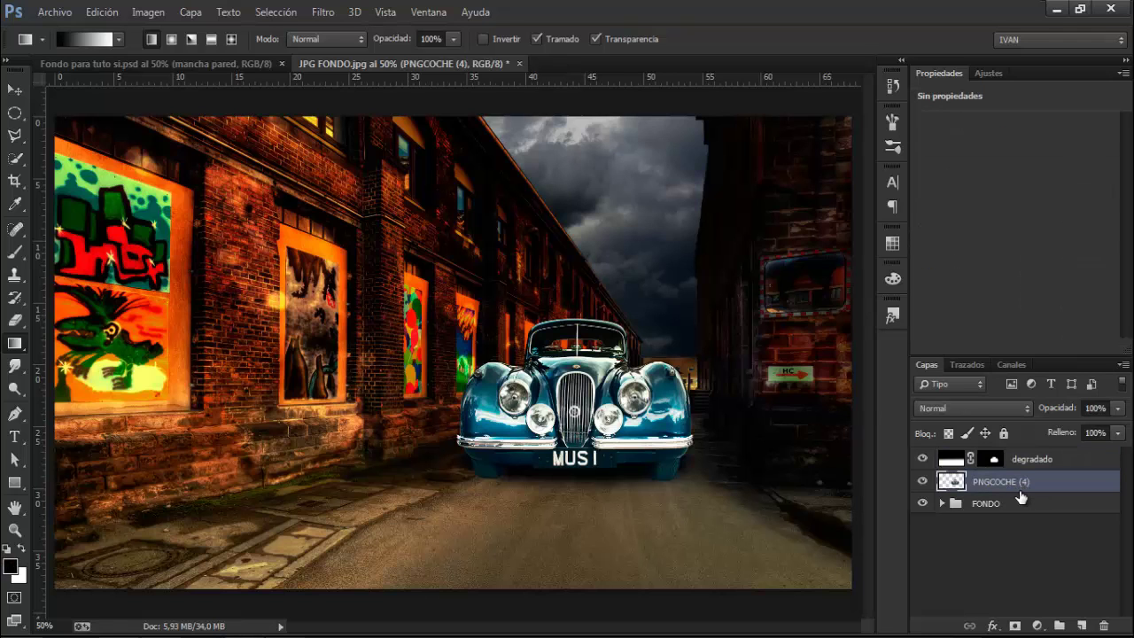
key(ctrl+plus)
key(ctrl+plus)
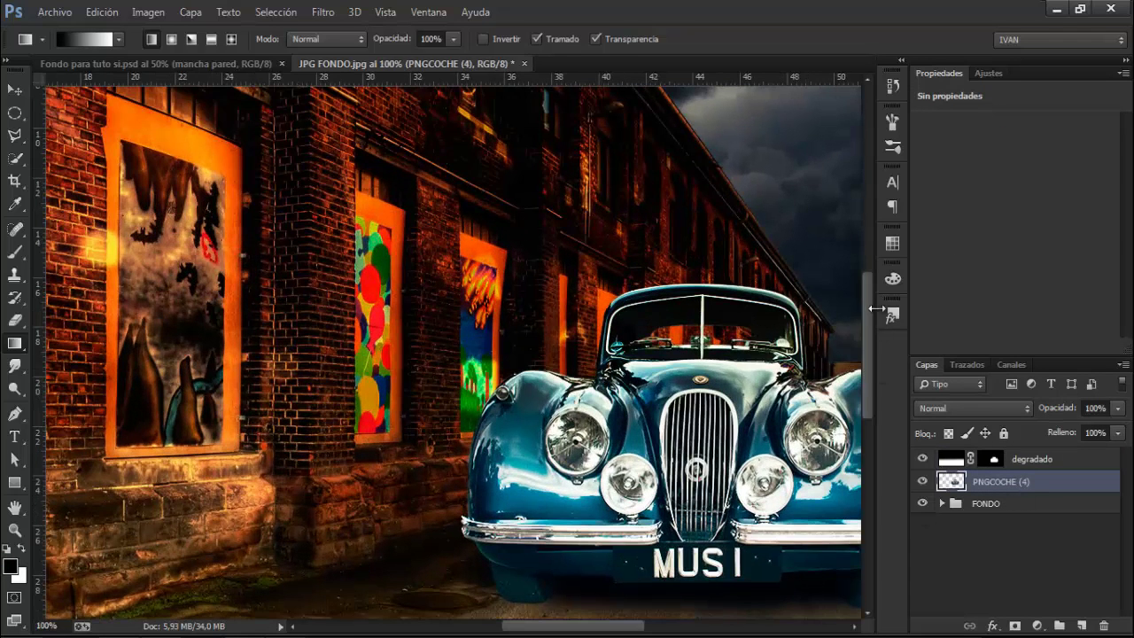
drag(868, 328, 868, 368)
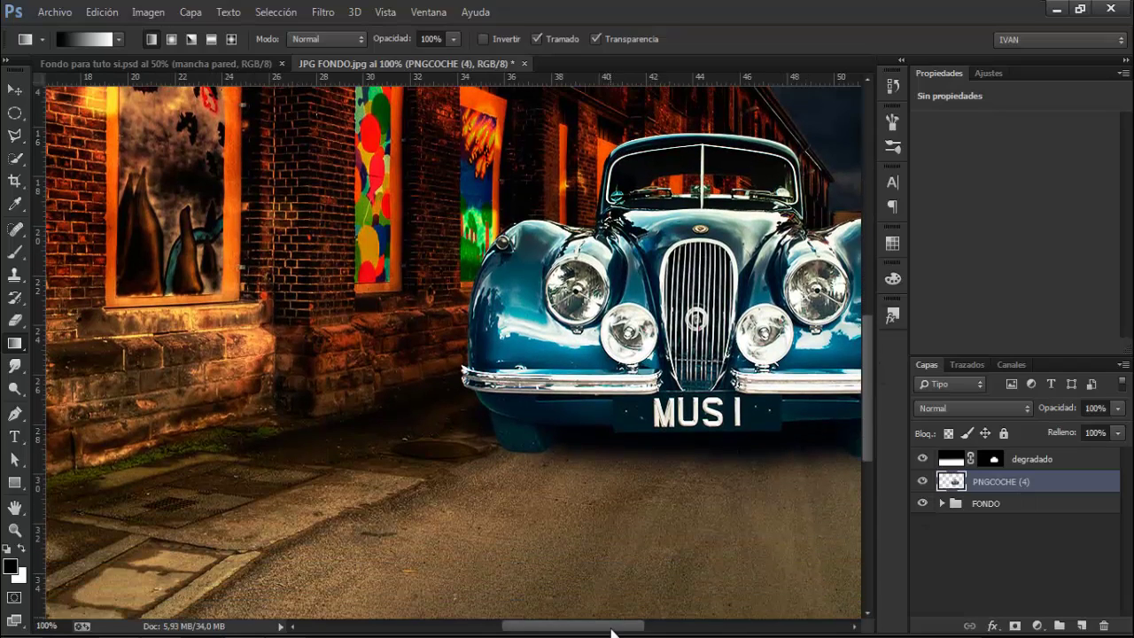
drag(611, 631, 644, 629)
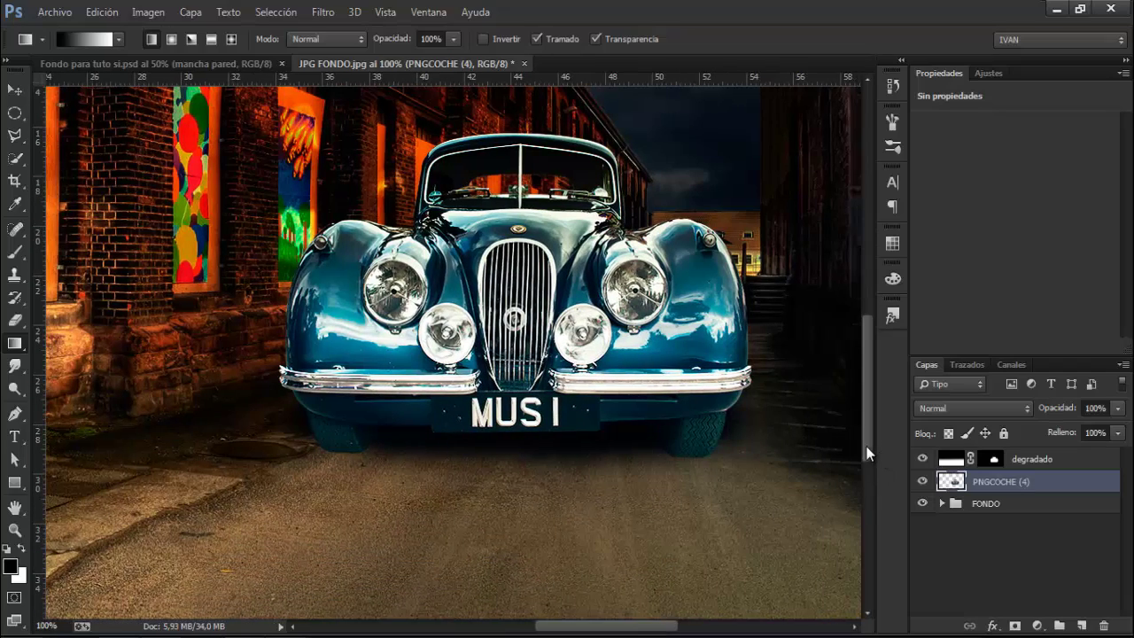
drag(867, 453, 867, 465)
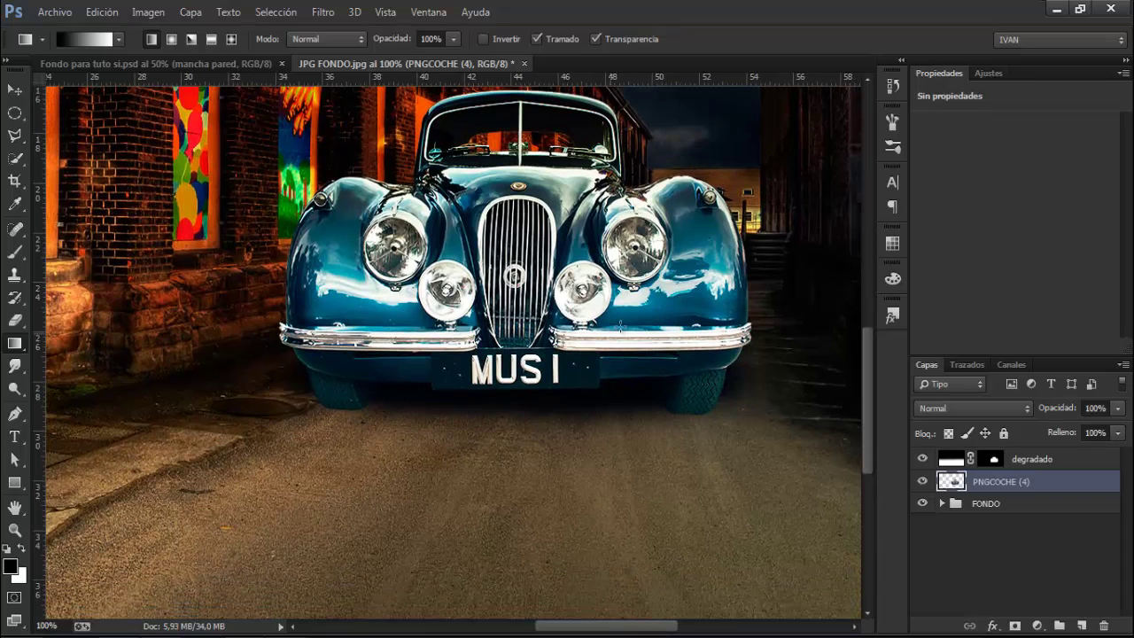
right_click(15, 137)
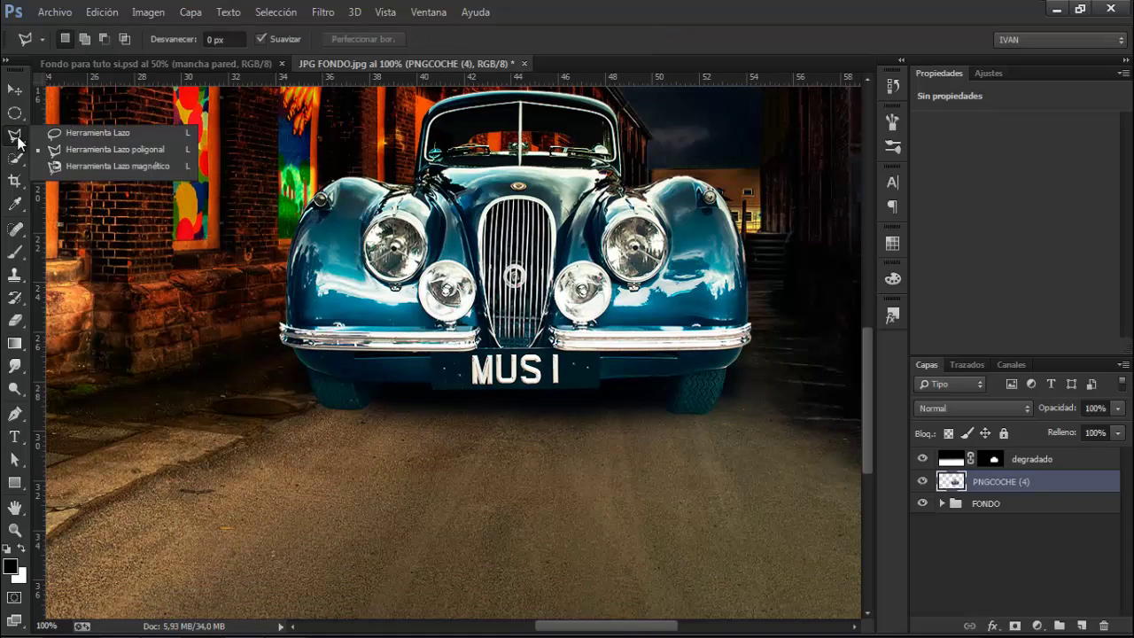
click(60, 154)
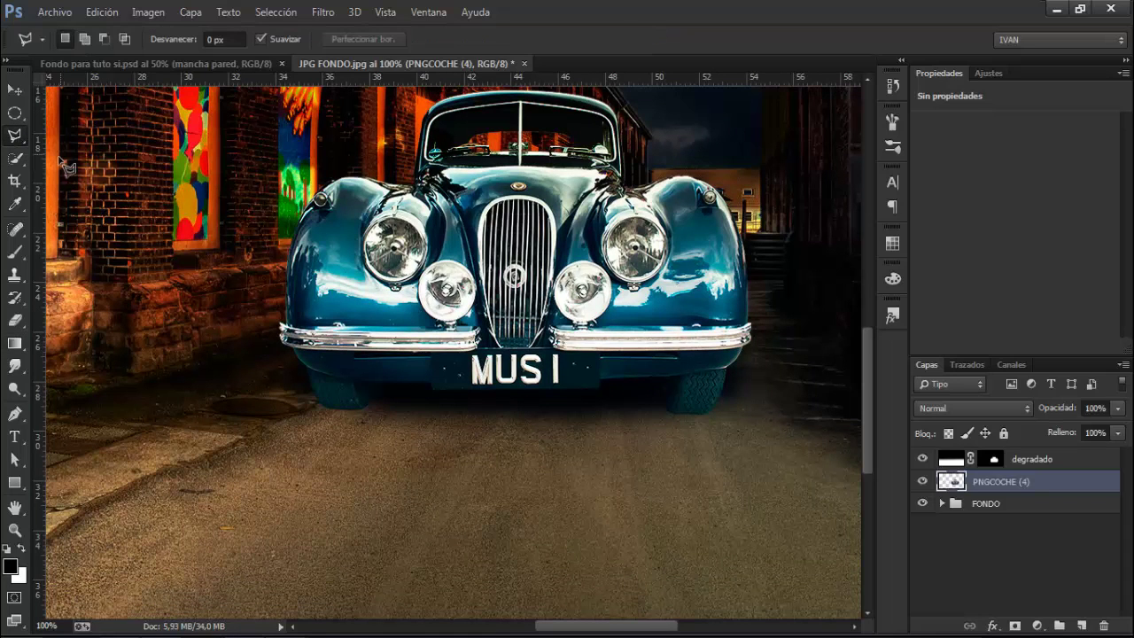
click(303, 358)
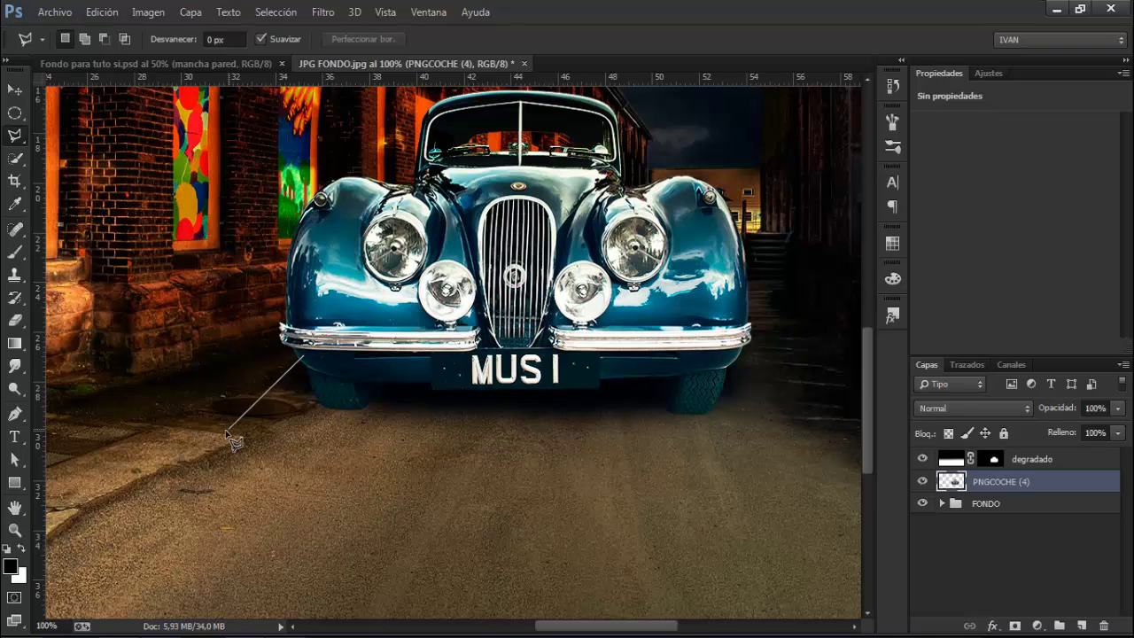
click(226, 432)
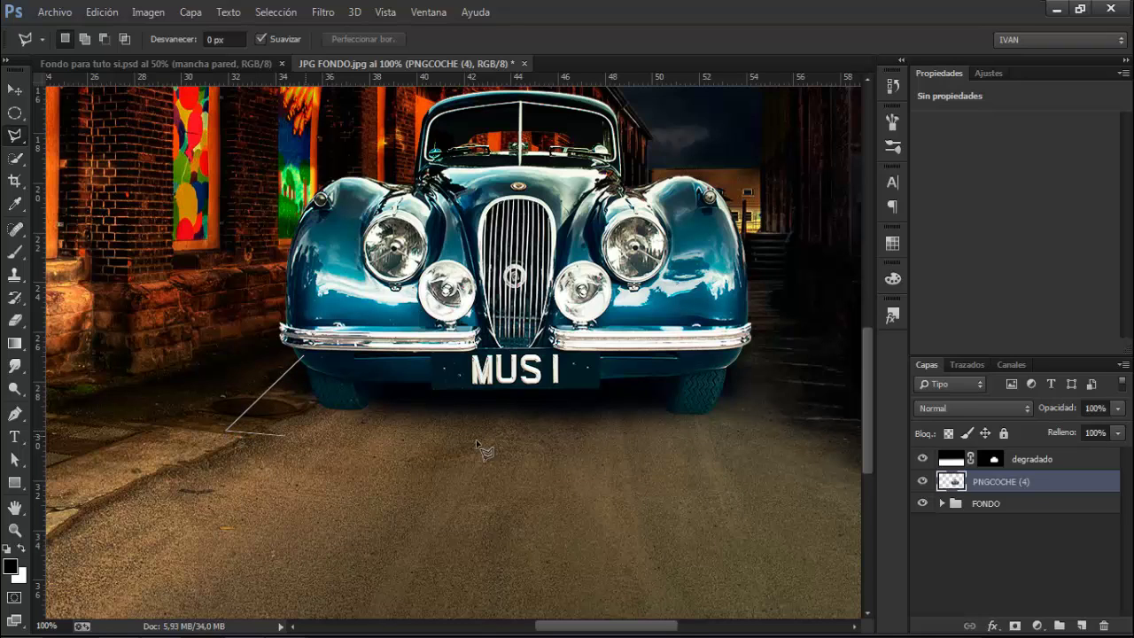
click(780, 434)
click(730, 354)
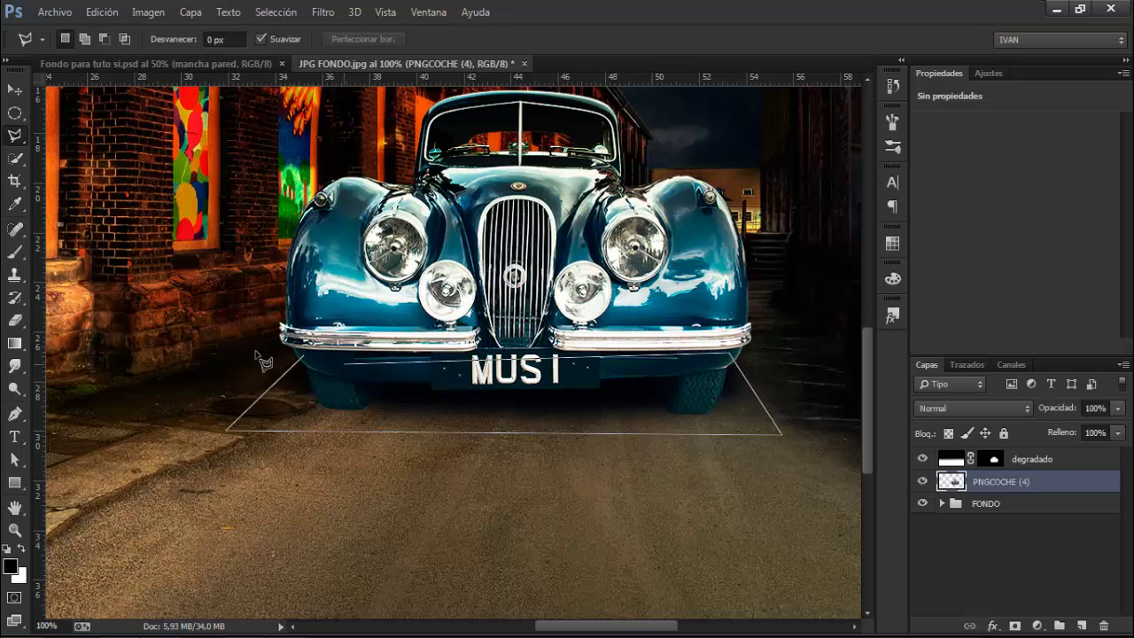
double_click(306, 353)
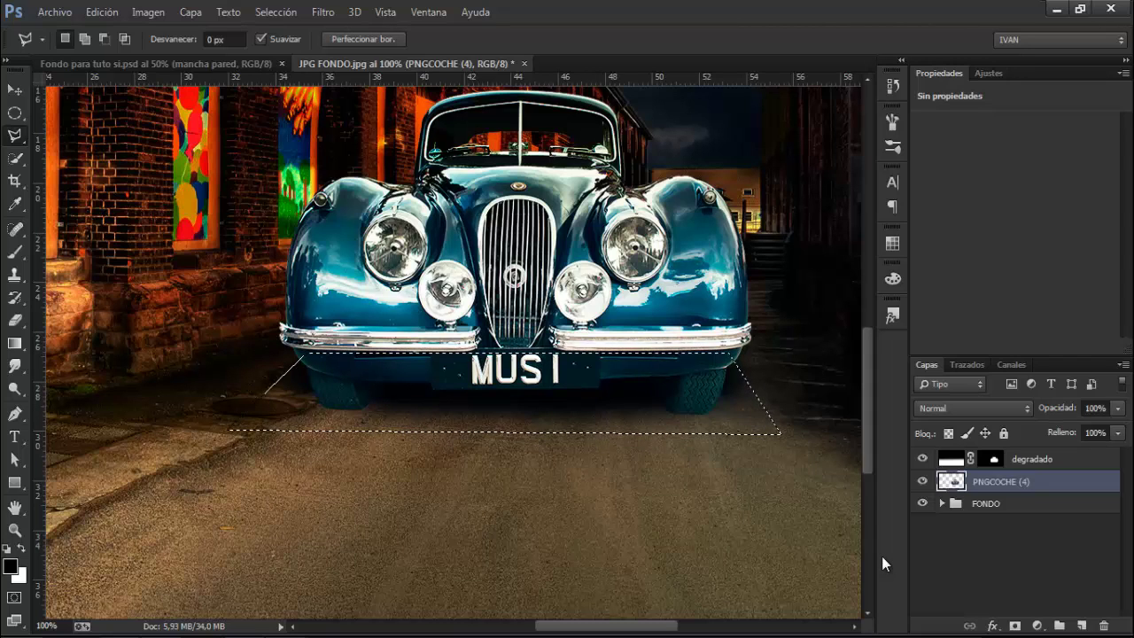
Copy the selected car underside to a new layer and check it with the PNGCOCHE (4) layer temporarily hidden.
key(ctrl+j)
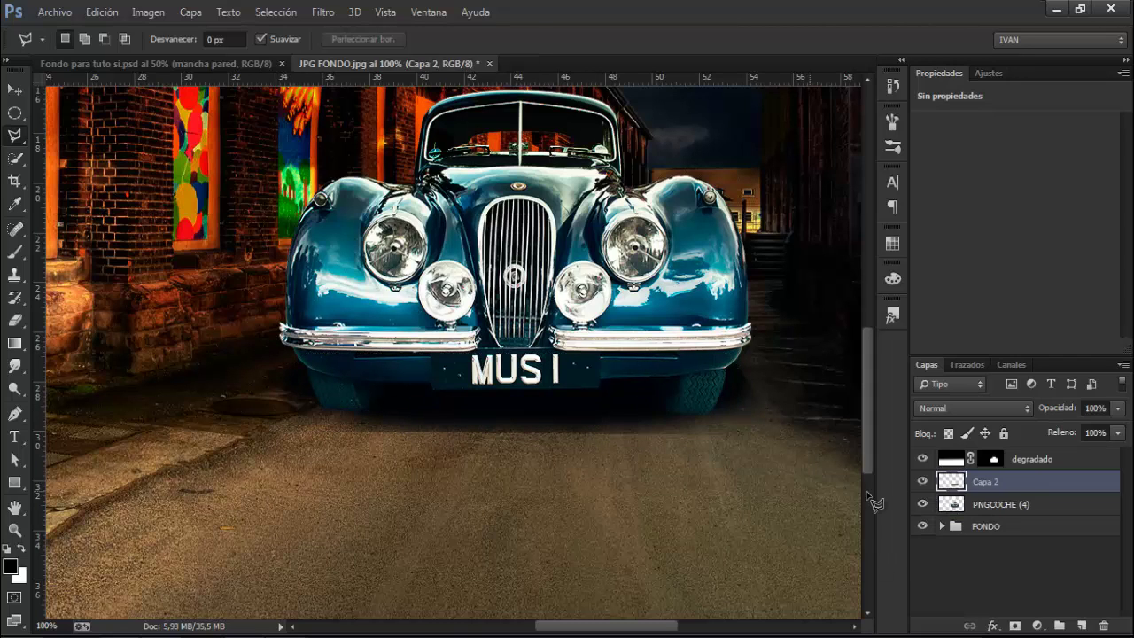
click(922, 504)
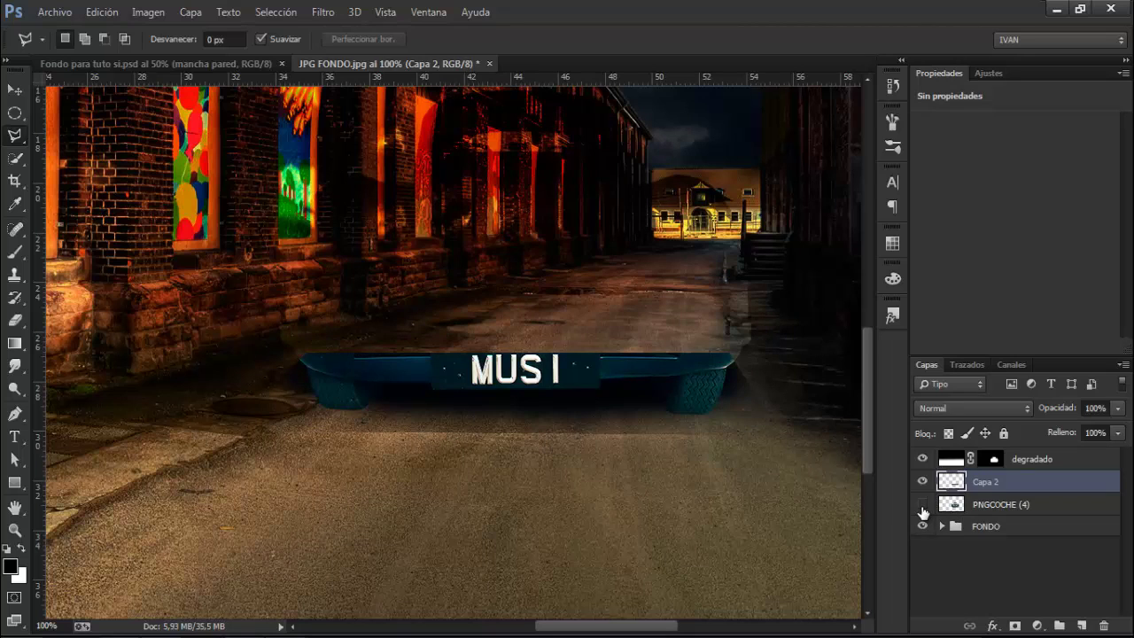
click(922, 506)
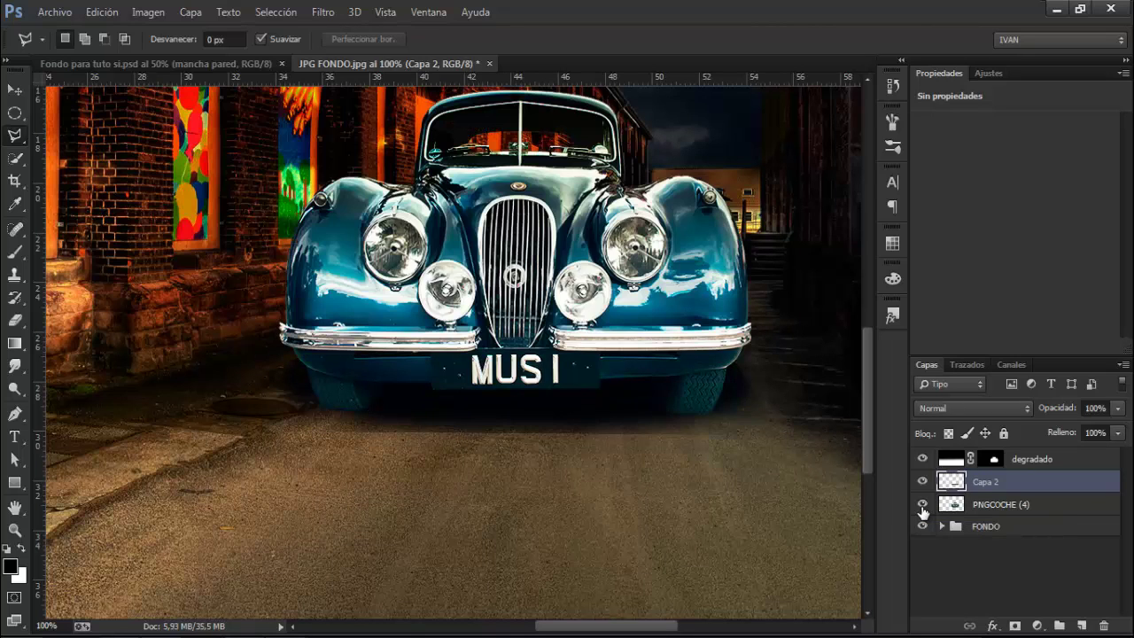
click(922, 510)
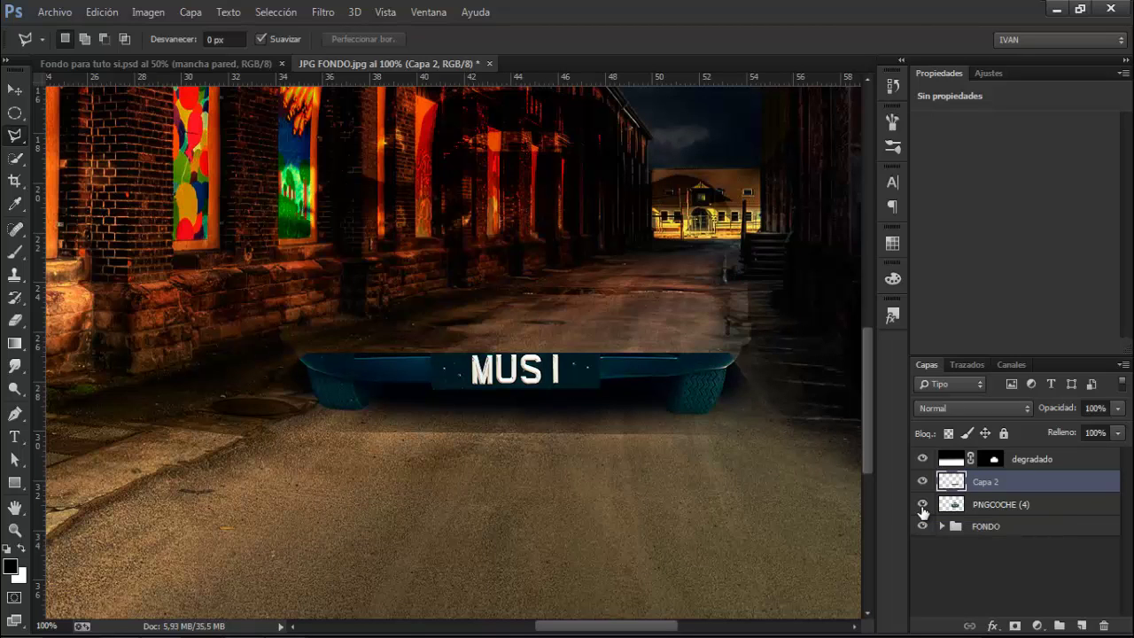
click(922, 506)
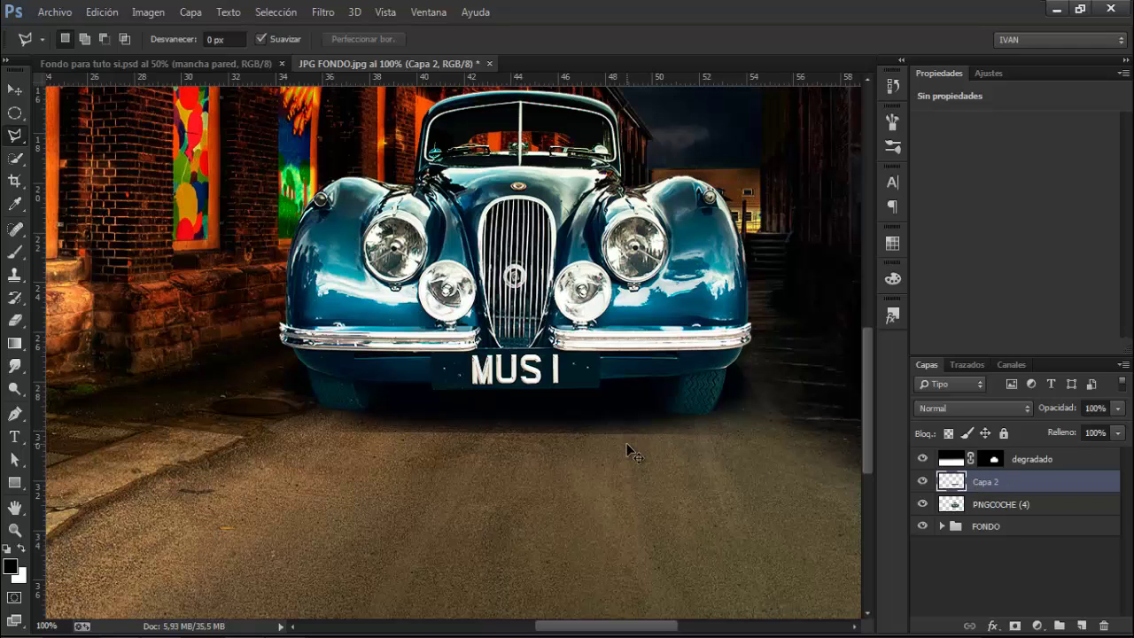
Widen the lower edge of Capa 2 with a Perspective transform to about 118.6% width, and place the layer beneath PNGCOCHE (4).
key(ctrl+t)
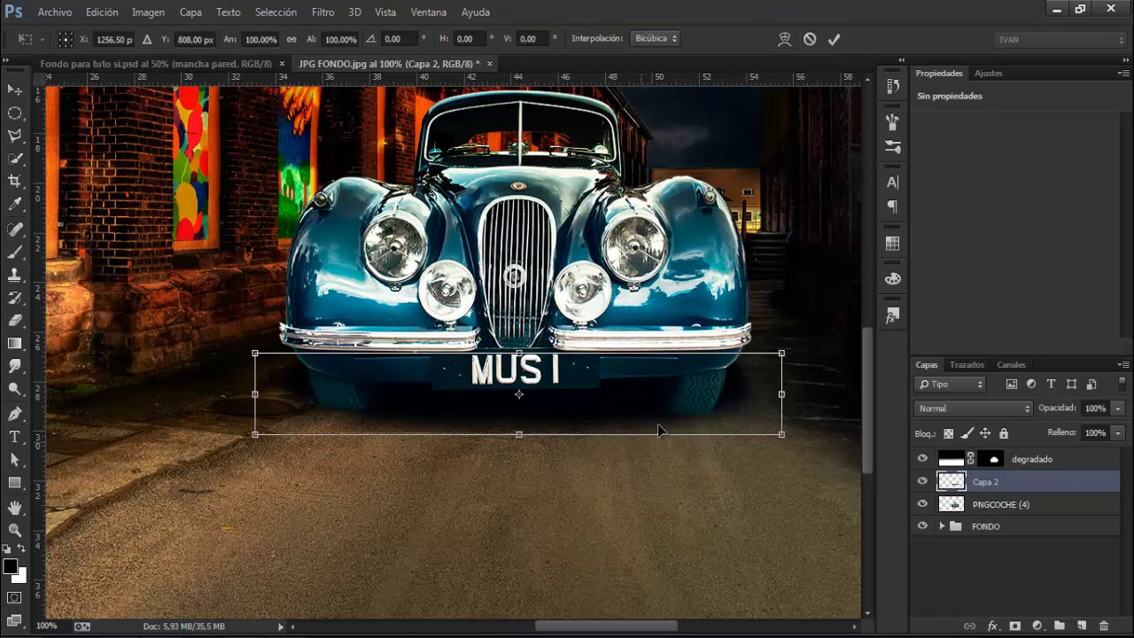
right_click(662, 395)
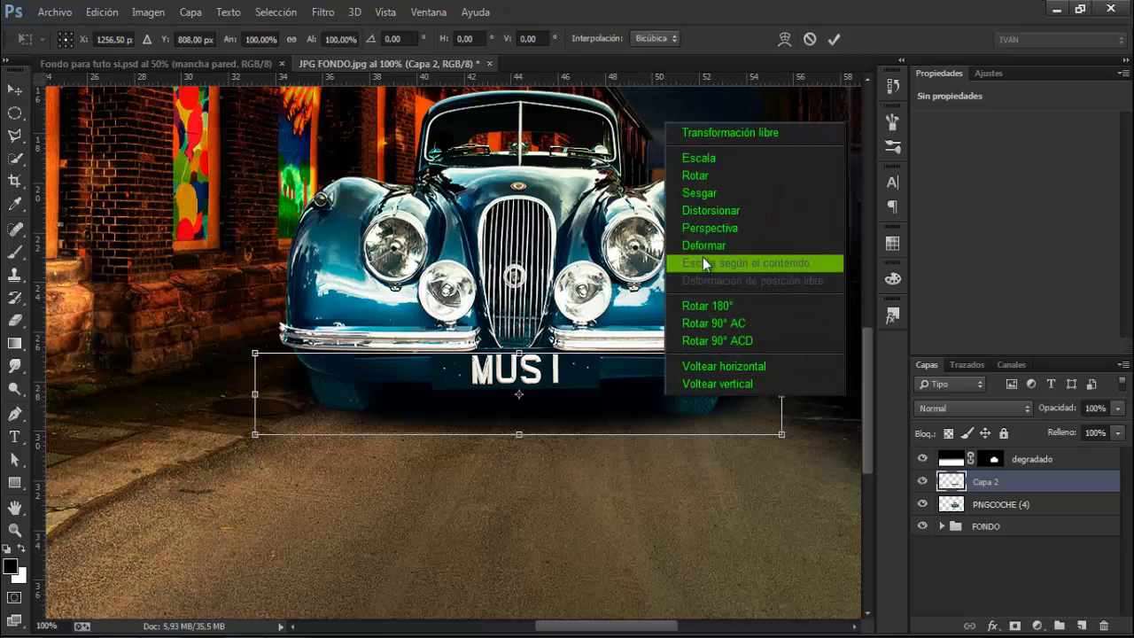
click(701, 229)
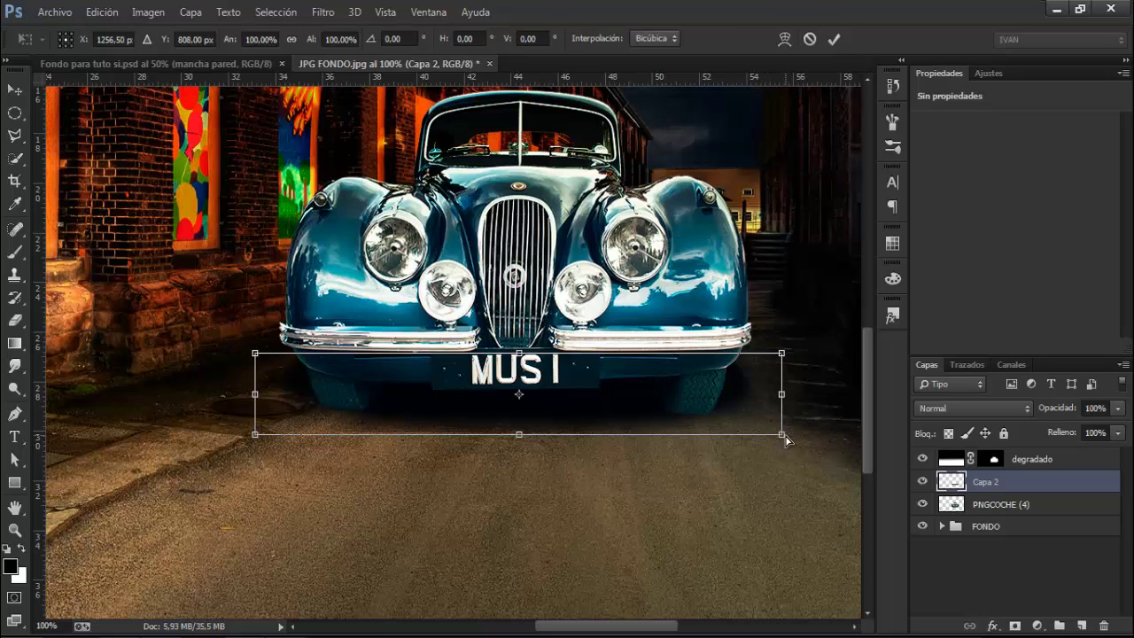
drag(782, 438, 832, 436)
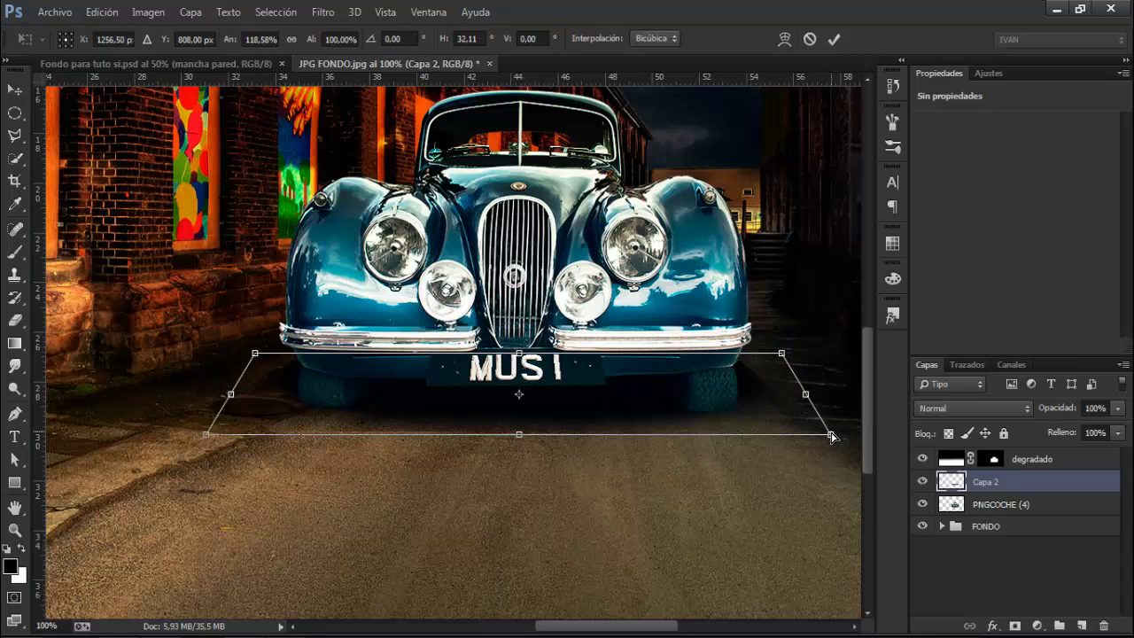
click(836, 39)
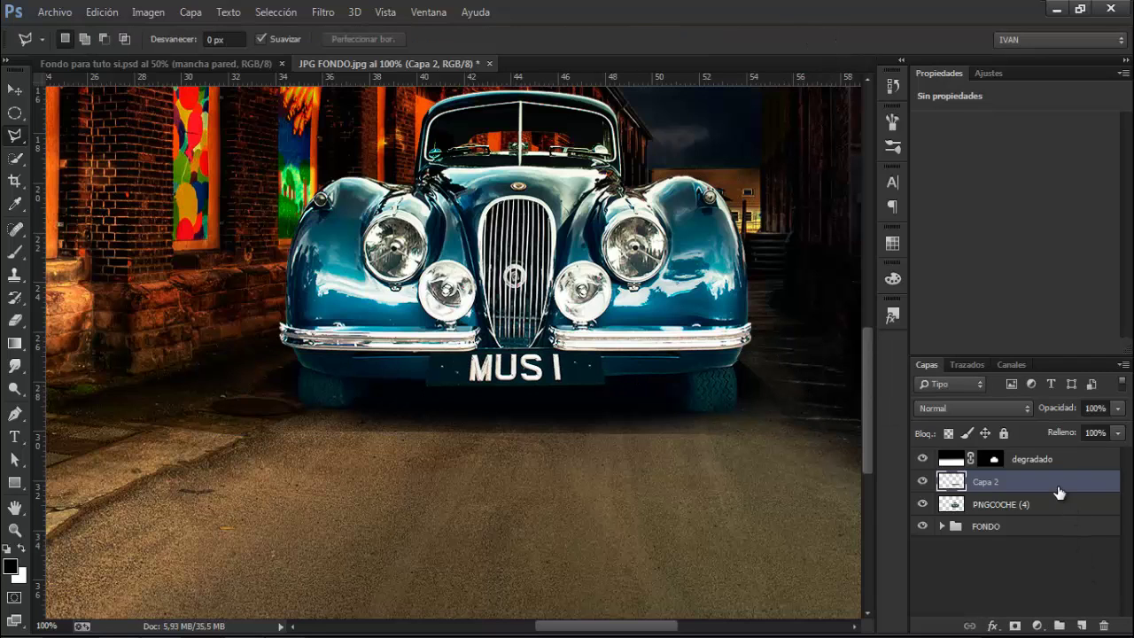
drag(1053, 493, 1051, 516)
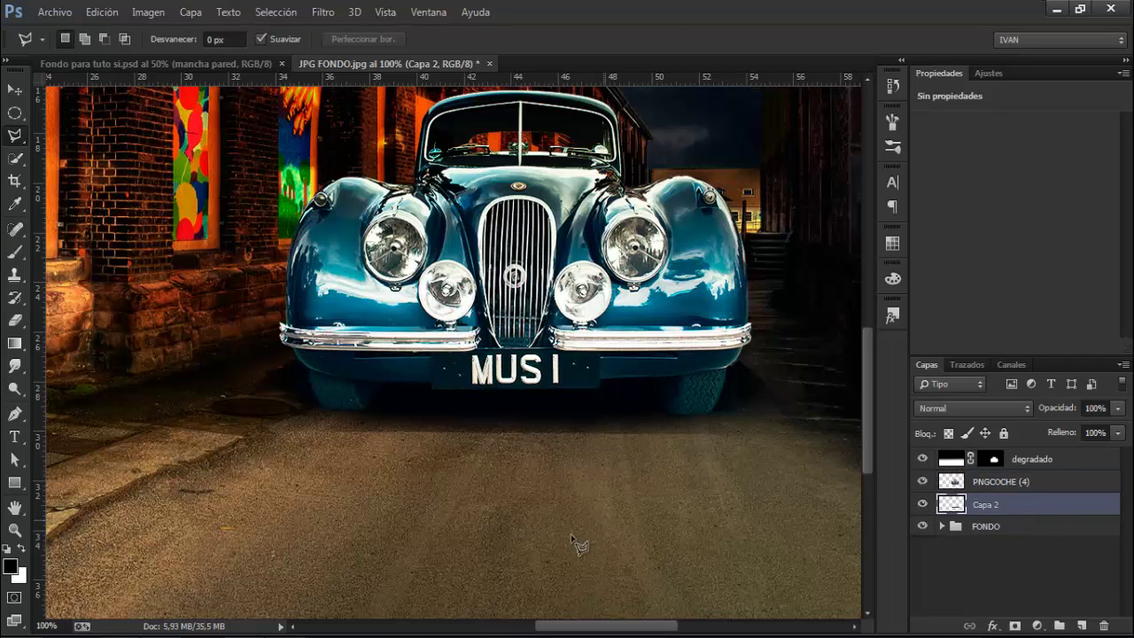
Free-transform Capa 2, moving the copied underside down below the car's tyres and narrowing it to about 86% width to align with them.
key(ctrl+t)
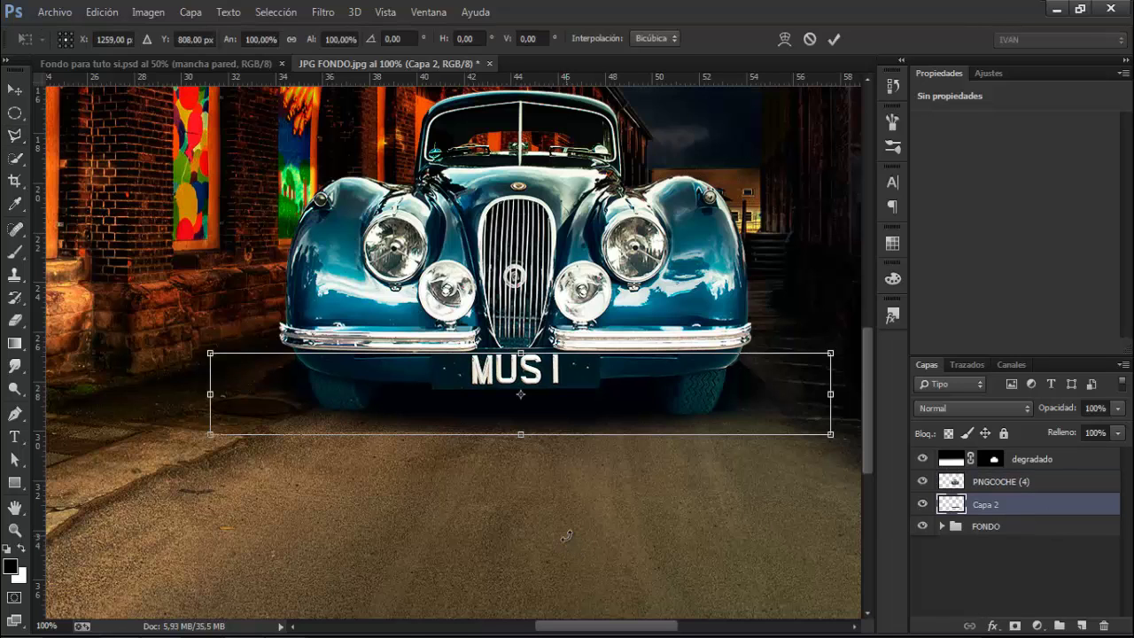
drag(593, 404, 593, 432)
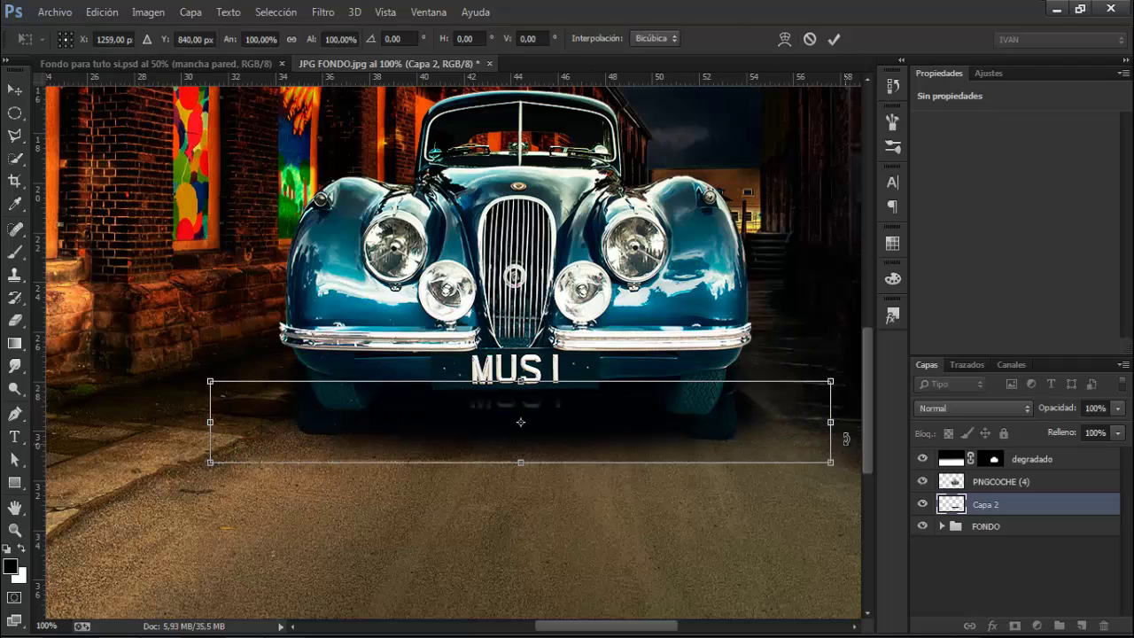
drag(831, 422, 802, 424)
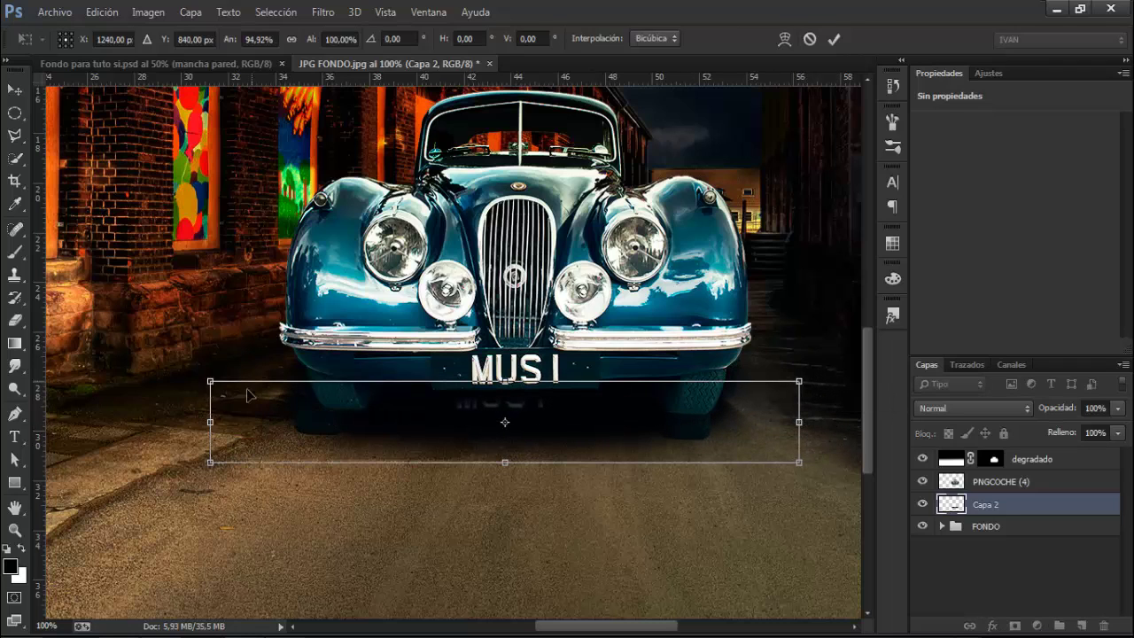
drag(219, 423, 256, 426)
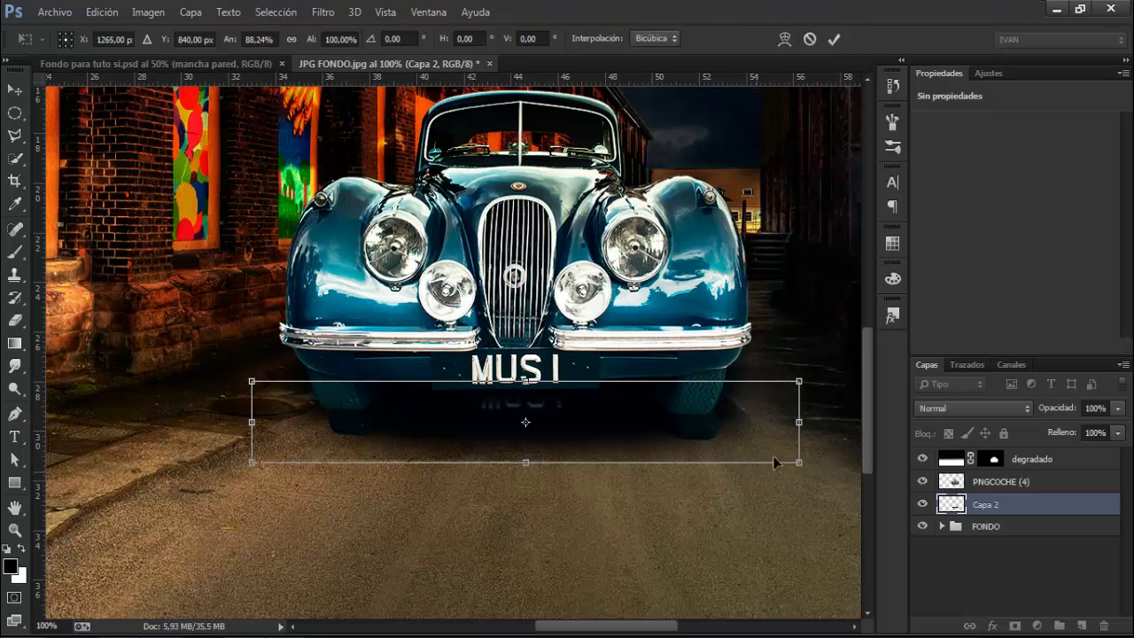
drag(801, 423, 788, 422)
drag(554, 436, 551, 438)
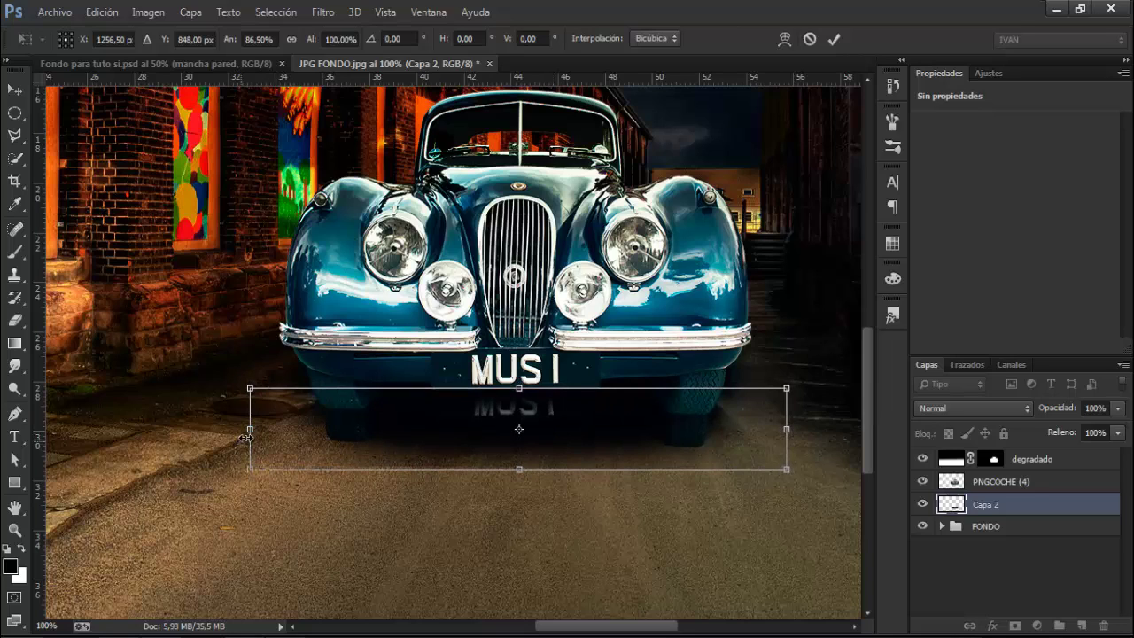
drag(250, 430, 252, 430)
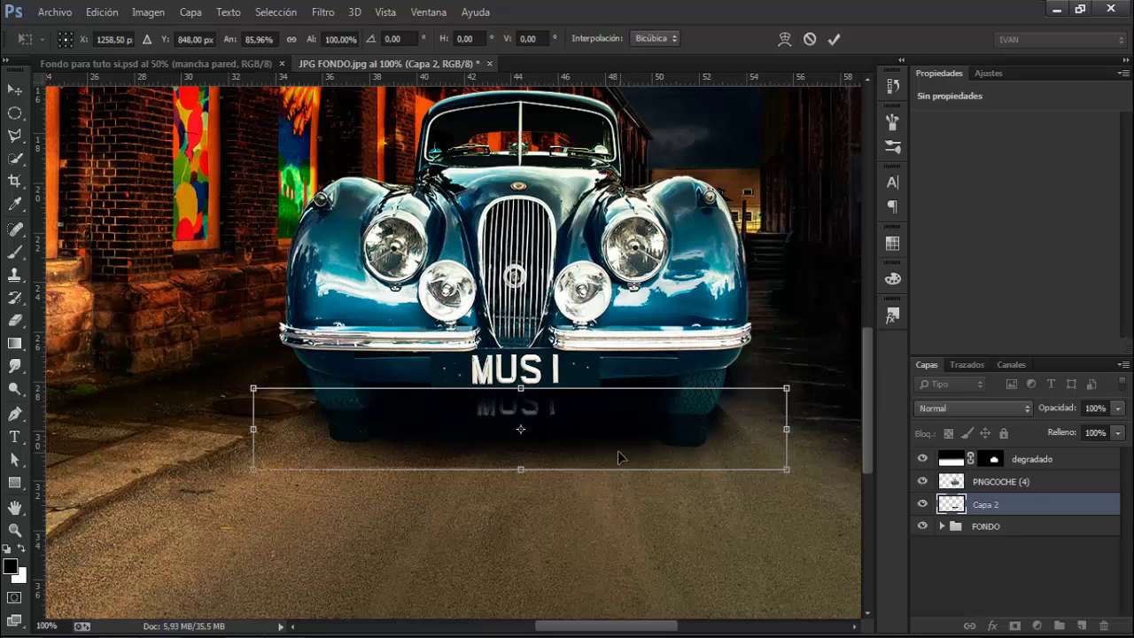
drag(616, 457, 617, 466)
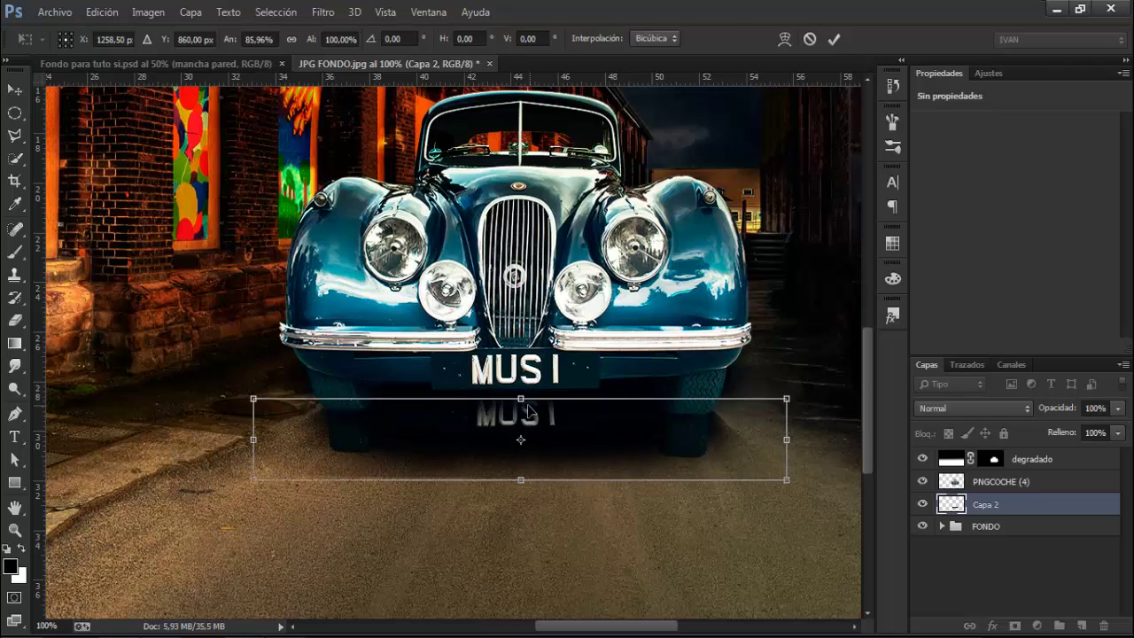
Stretch Capa 2 to 147.87% height and 86.50% width so its tyres extend the car's originals, and apply the transform.
drag(520, 396, 520, 367)
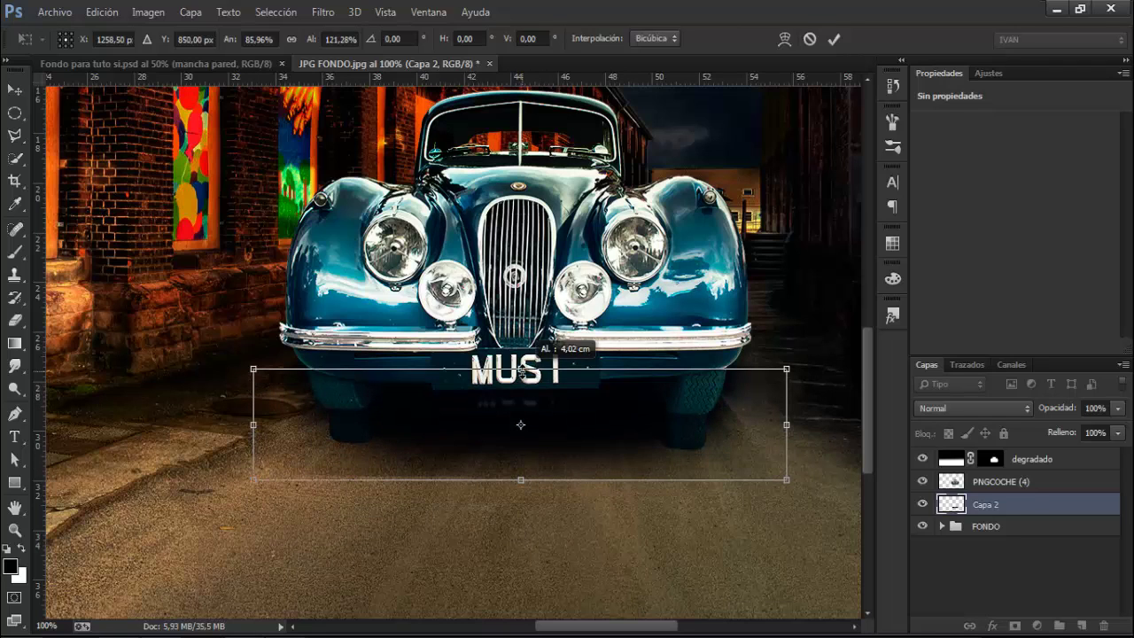
drag(520, 481, 520, 503)
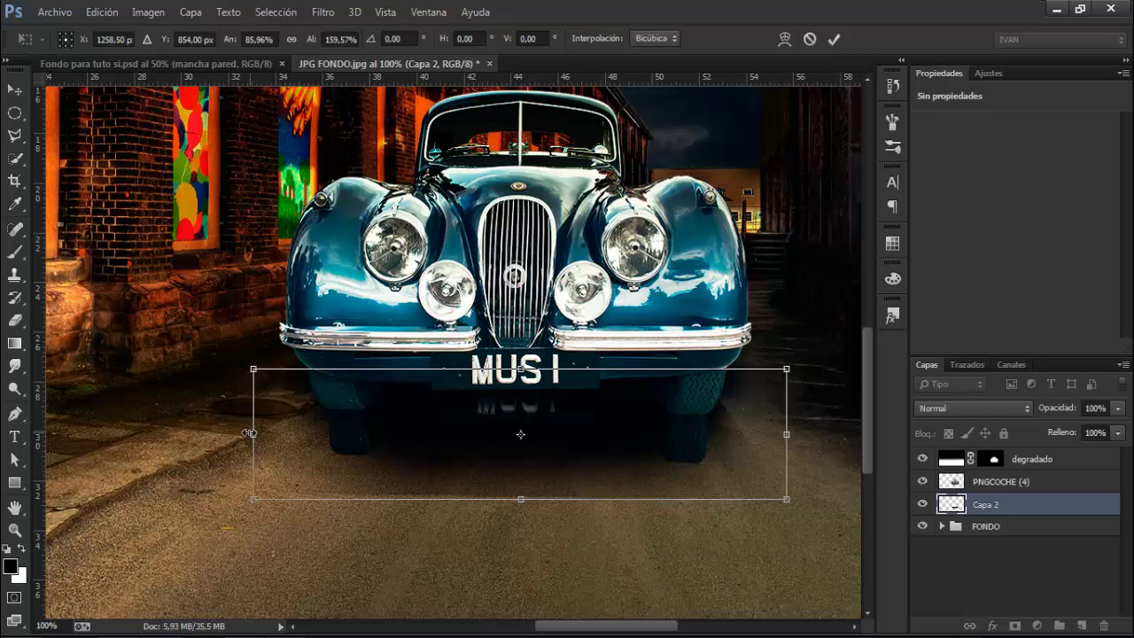
drag(249, 433, 246, 434)
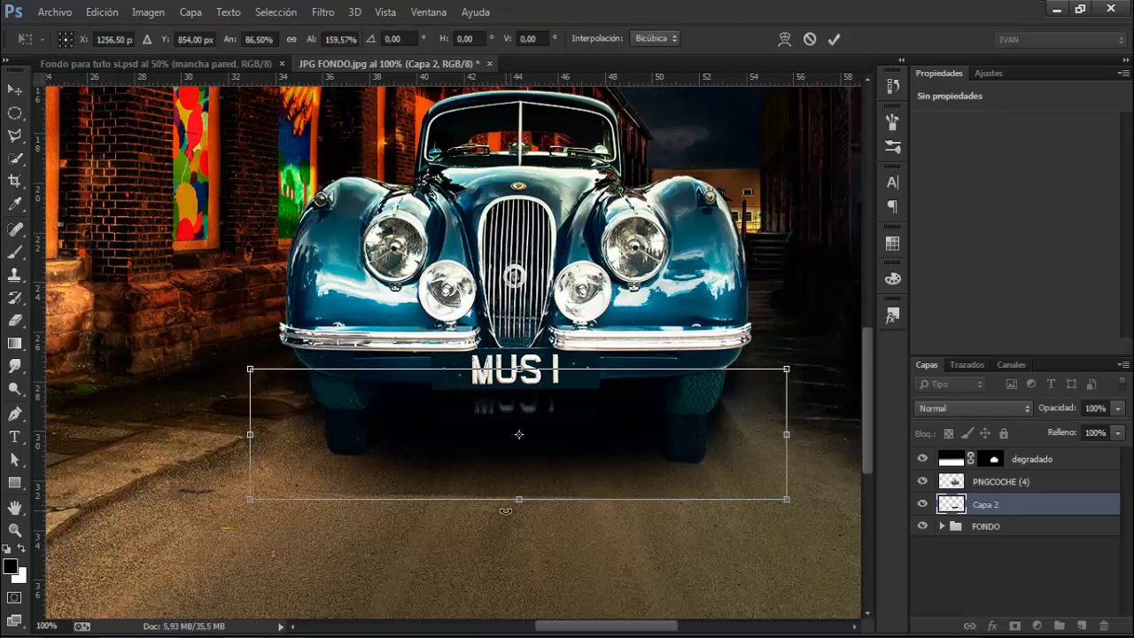
drag(521, 499, 521, 489)
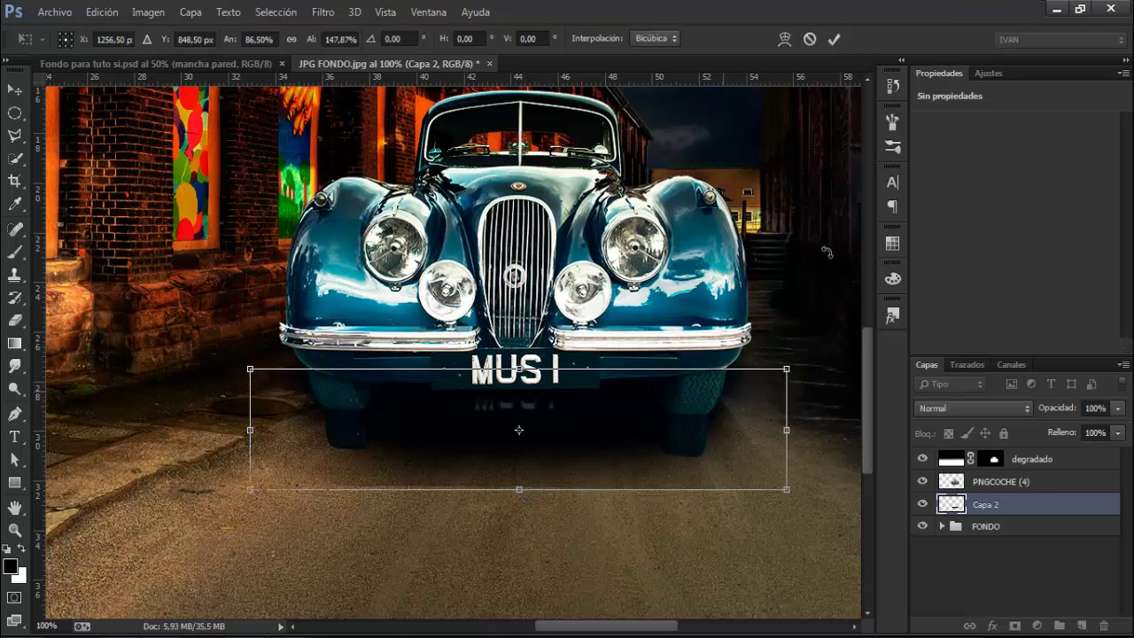
click(835, 46)
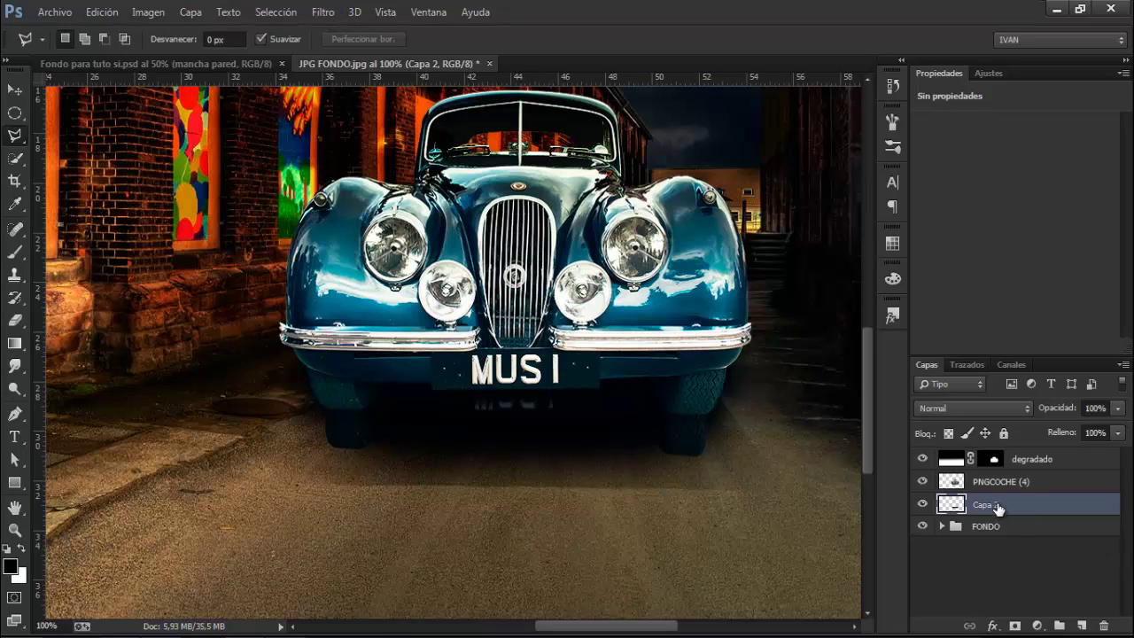
Apply a Gaussian blur with a 3.0-pixel radius to Capa 2.
click(319, 21)
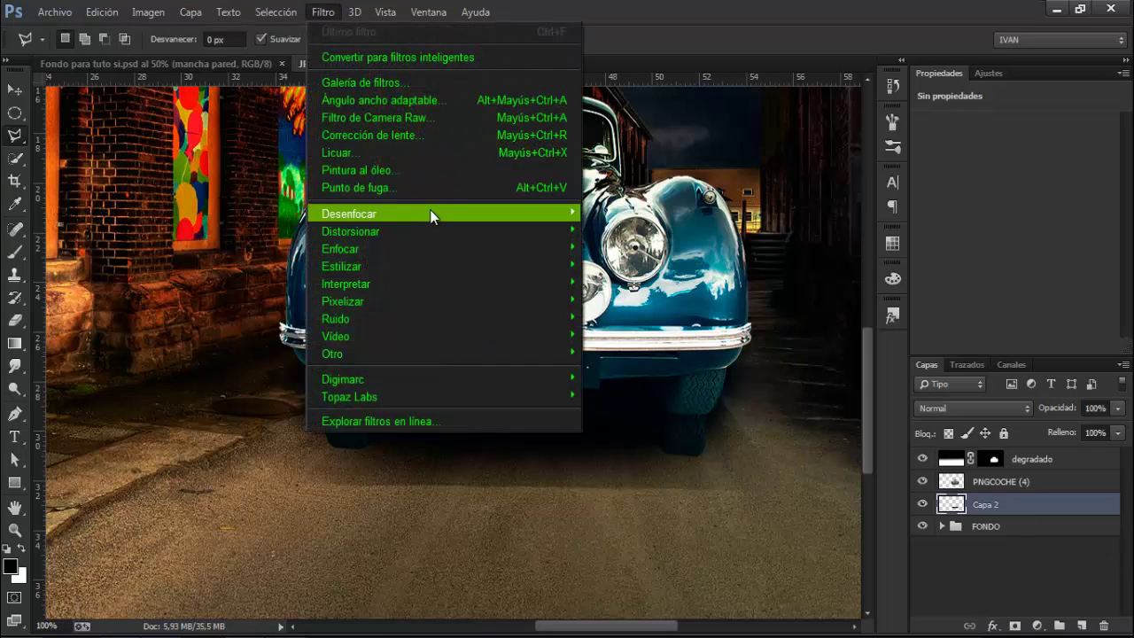
mouse_move(492, 213)
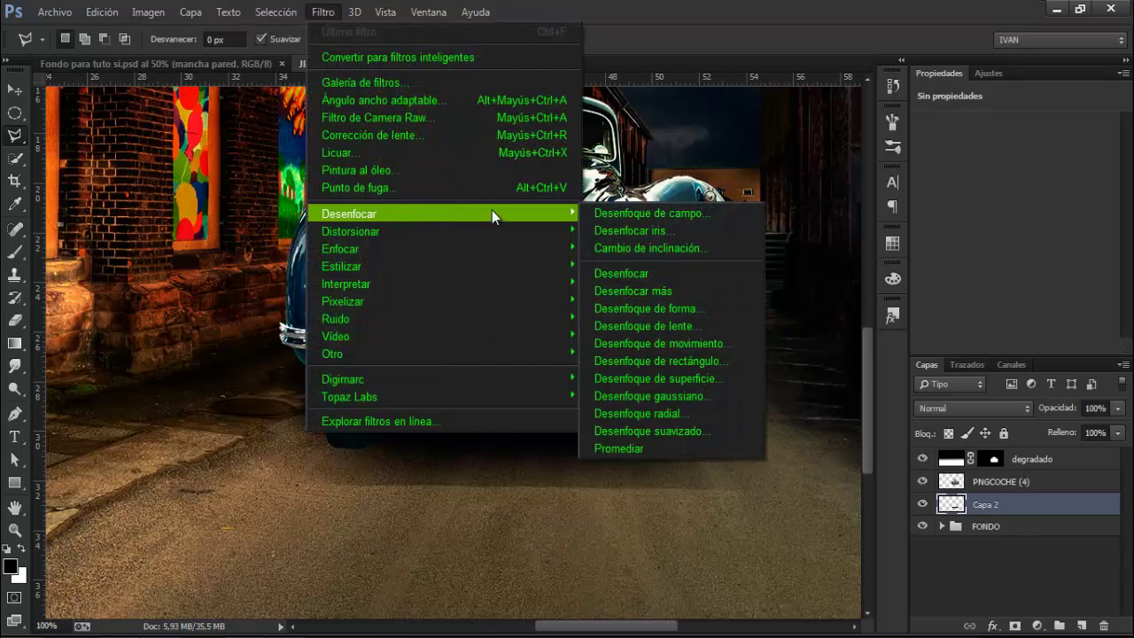
click(634, 398)
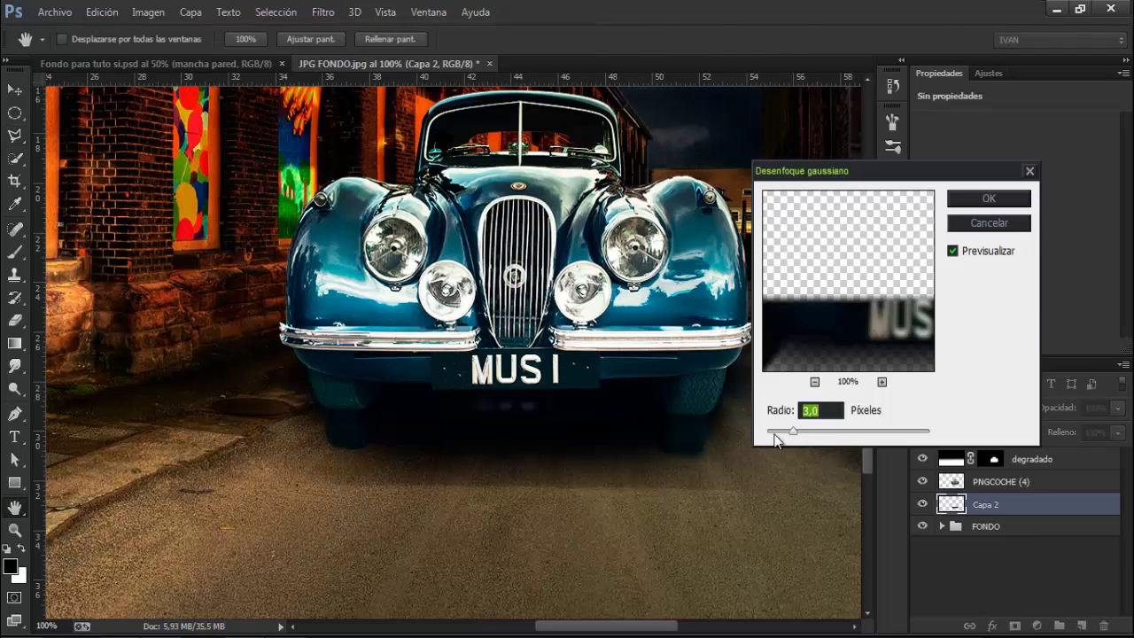
click(989, 201)
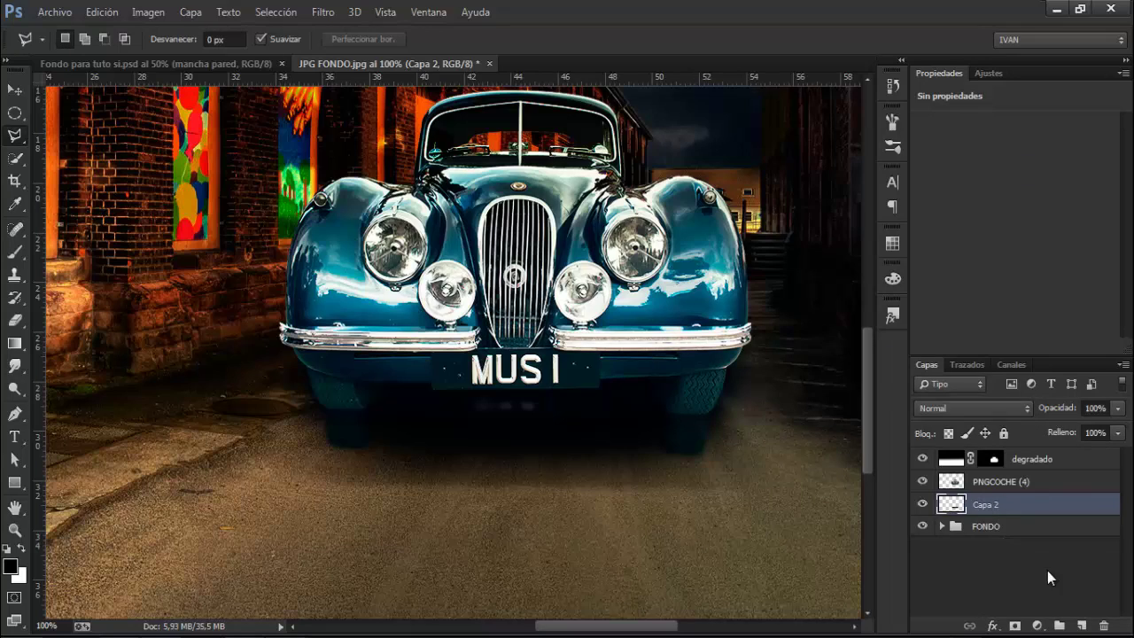
Create a new layer beneath Capa 2 and name it "sombra 1".
ctrl+click(1082, 627)
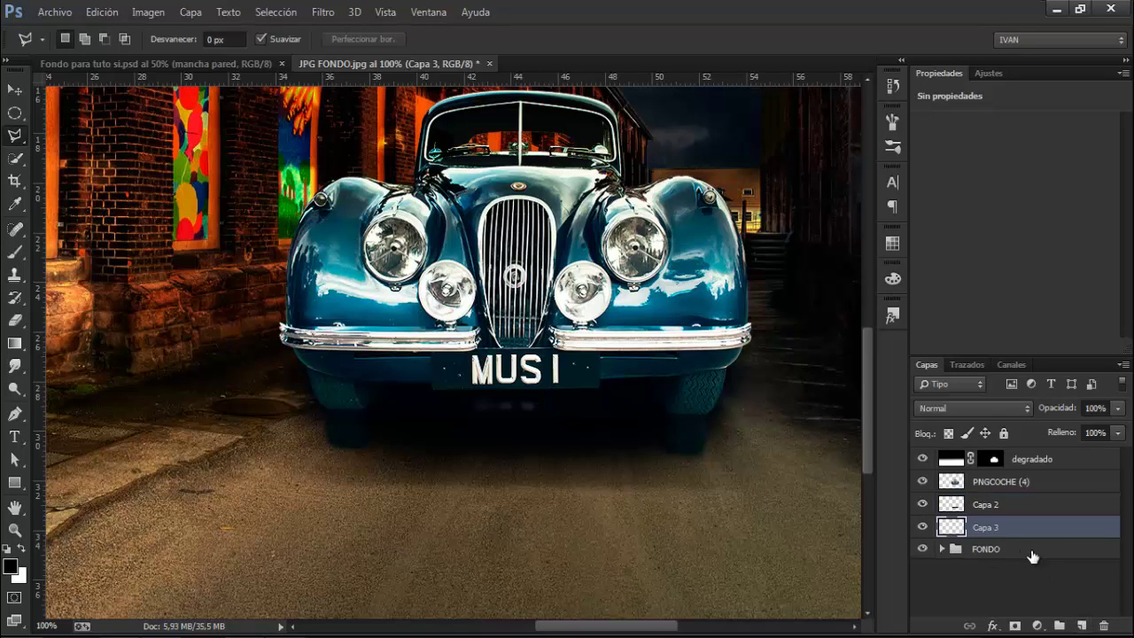
double_click(980, 527)
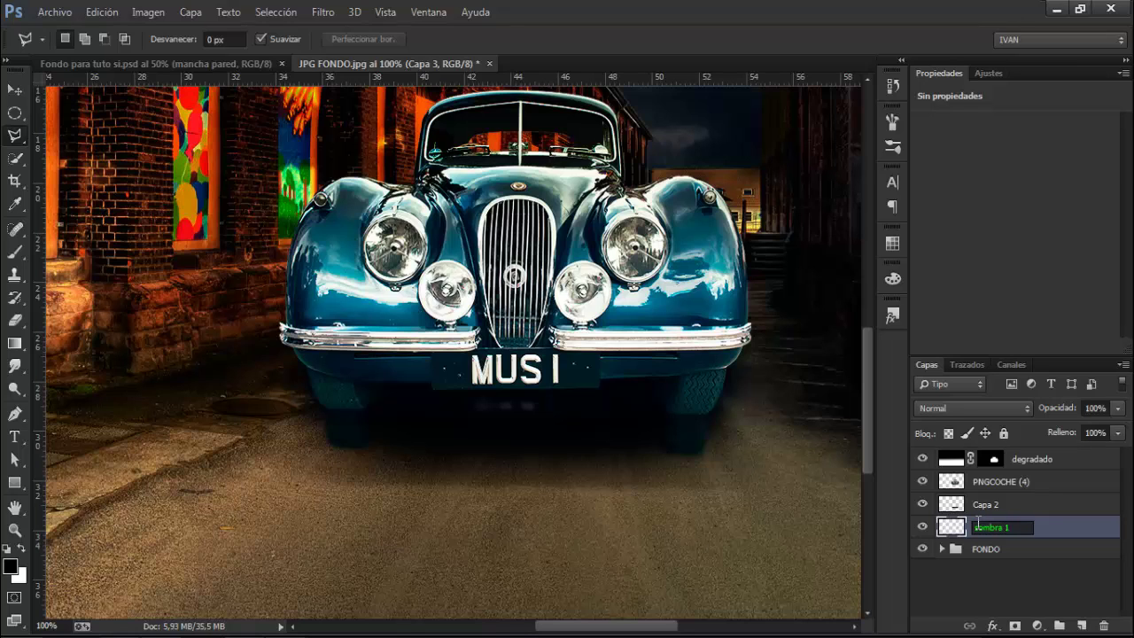
key(Return)
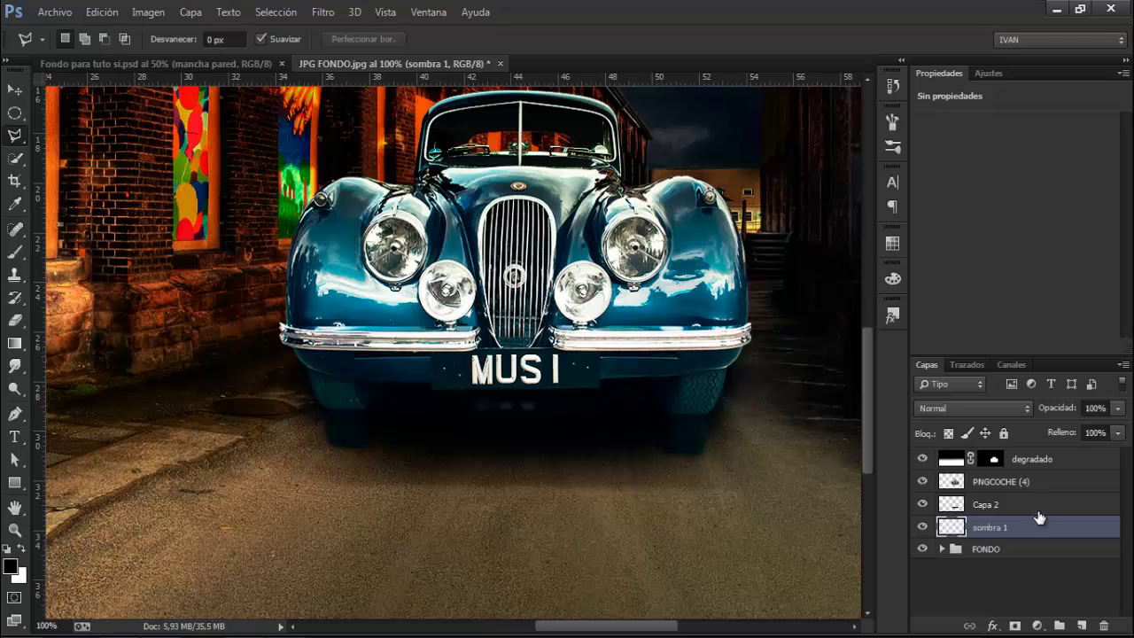
Load the outline of Capa 2 as a selection, fill it with black on the sombra 1 layer, and deselect.
ctrl+click(955, 506)
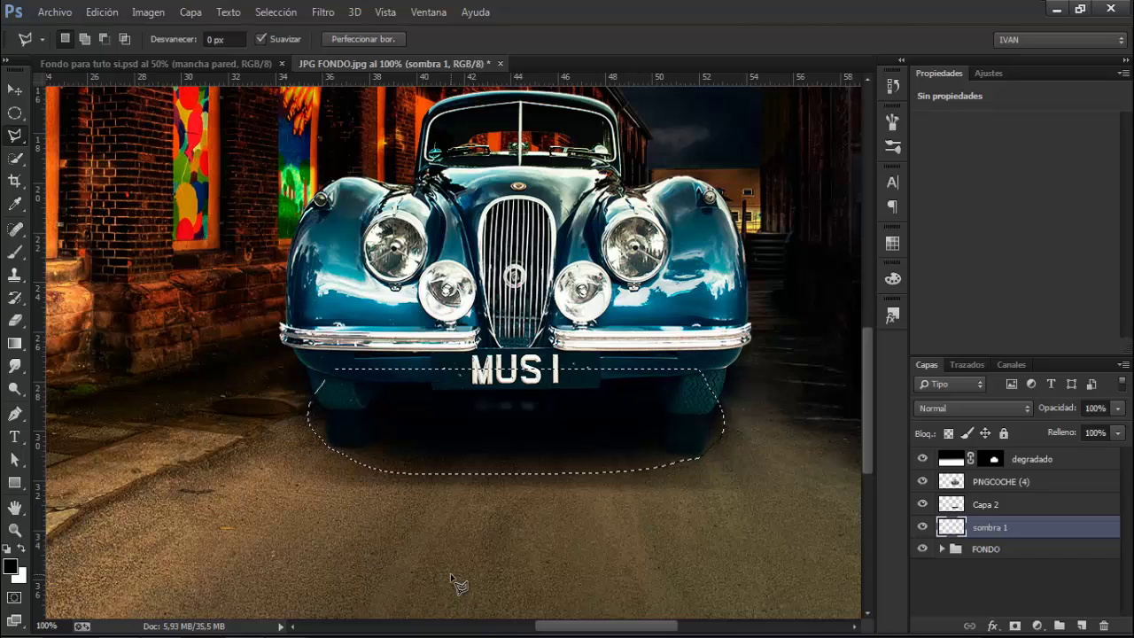
key(alt+BackSpace)
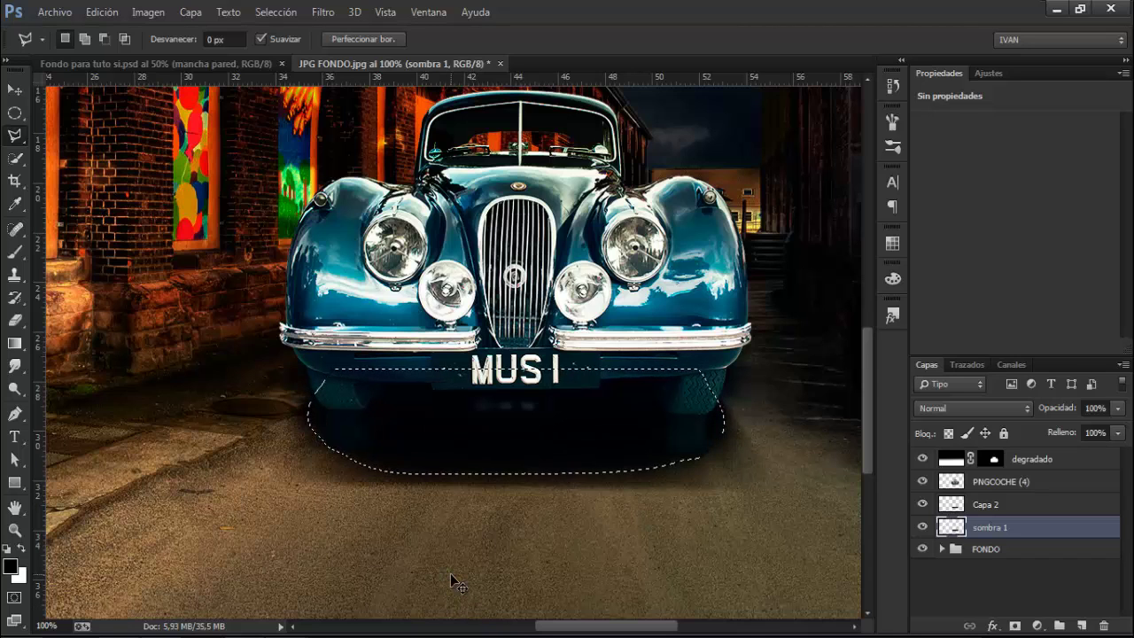
key(ctrl+d)
Soften the sombra 1 shadow with a 3.0-pixel Gaussian blur.
click(319, 12)
mouse_move(493, 215)
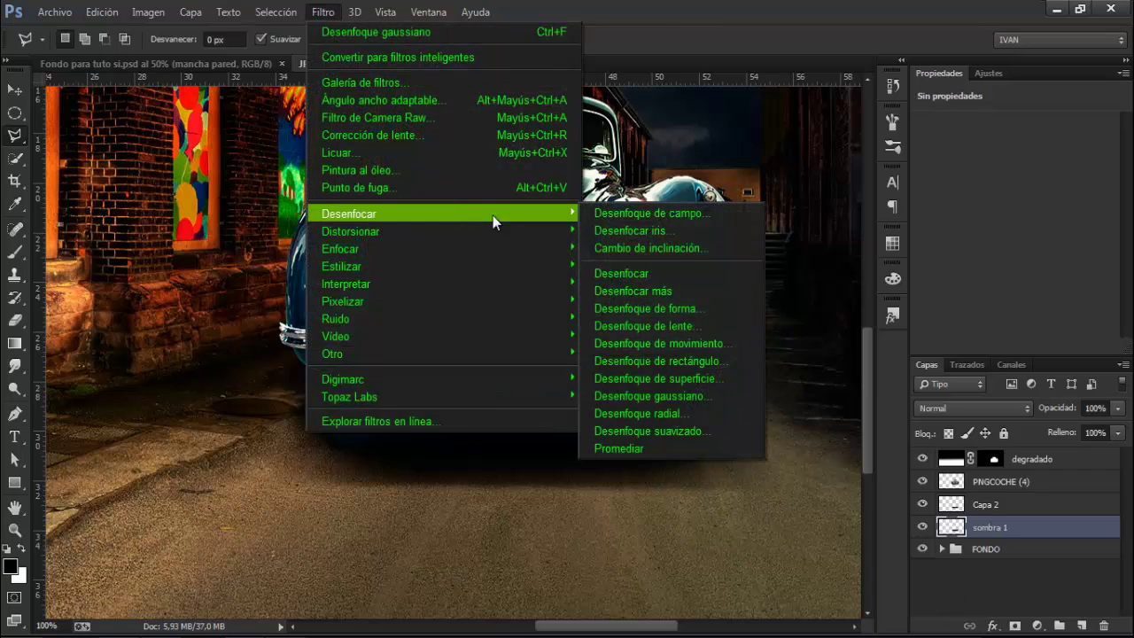
click(700, 398)
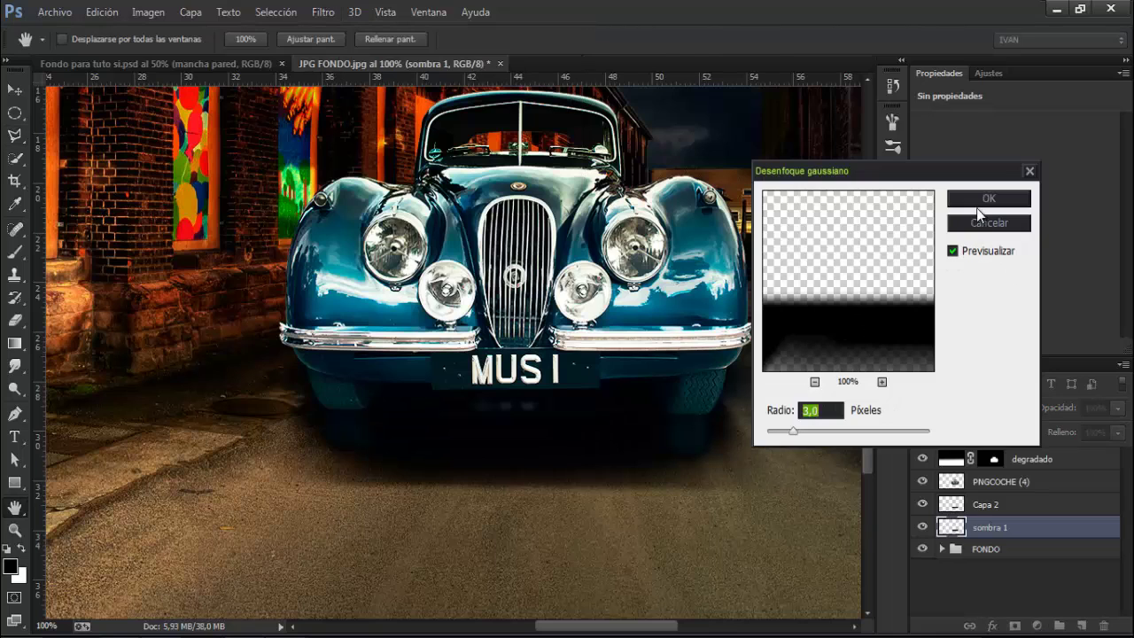
click(985, 200)
key(l)
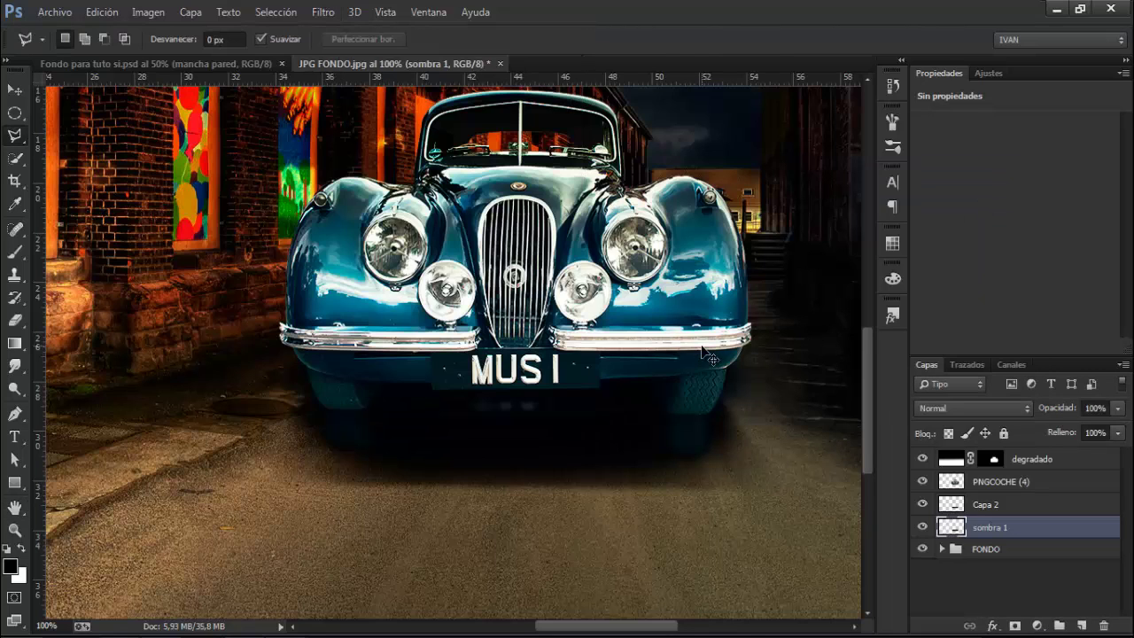
Enlarge the sombra 1 shadow to 107.34% width and 121.38% height, extending it downward and sideways, and set its layer opacity to 75%.
key(ctrl+t)
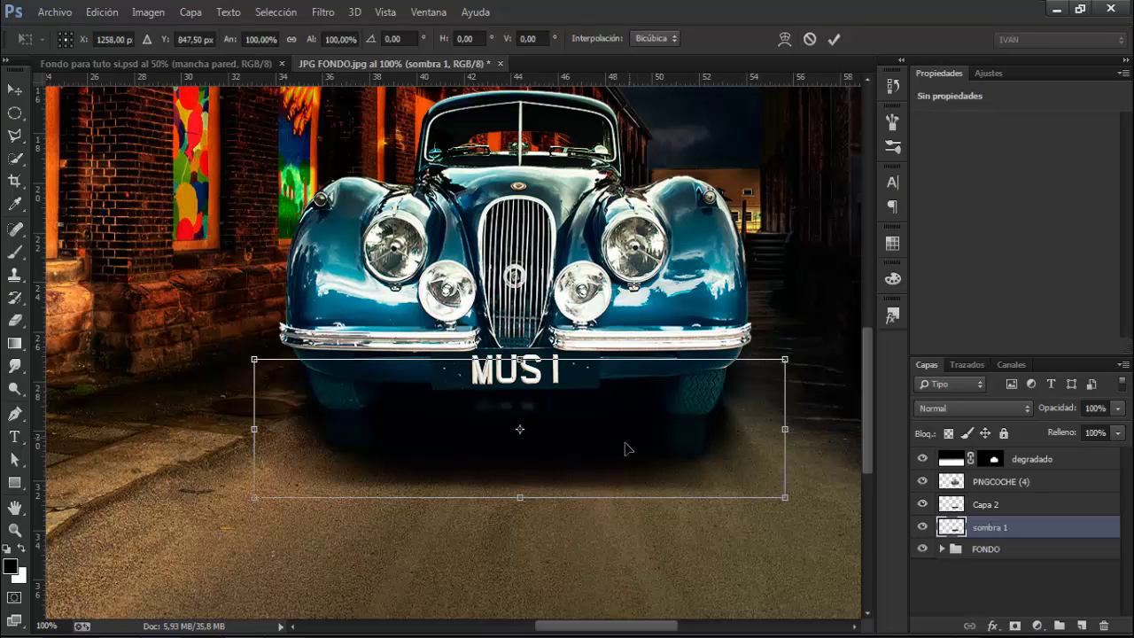
drag(516, 507, 519, 537)
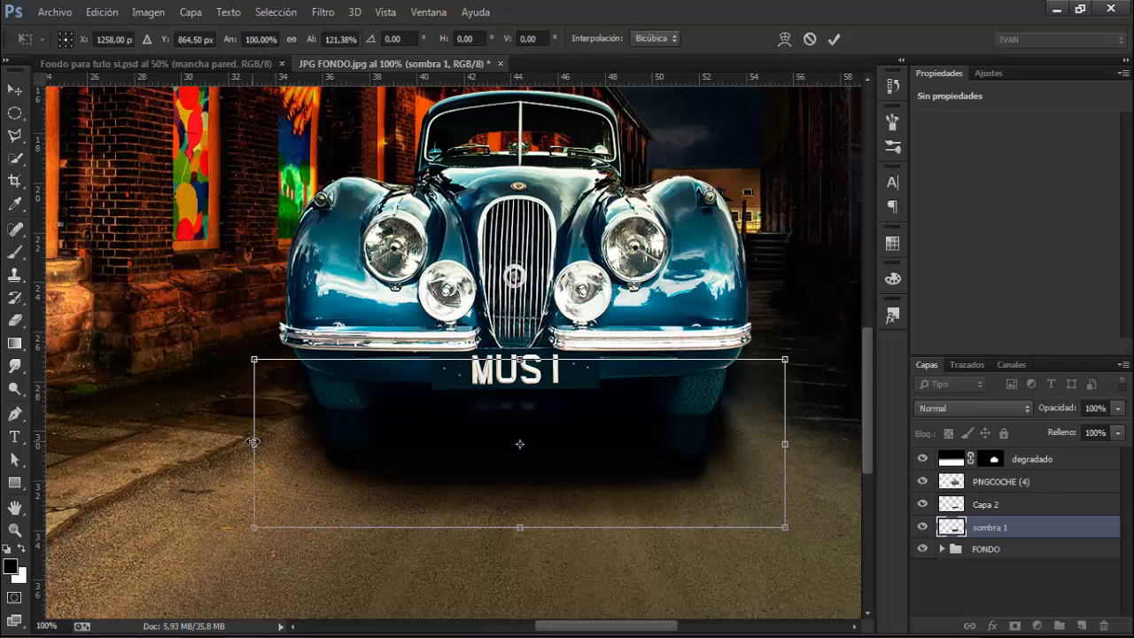
drag(253, 443, 242, 443)
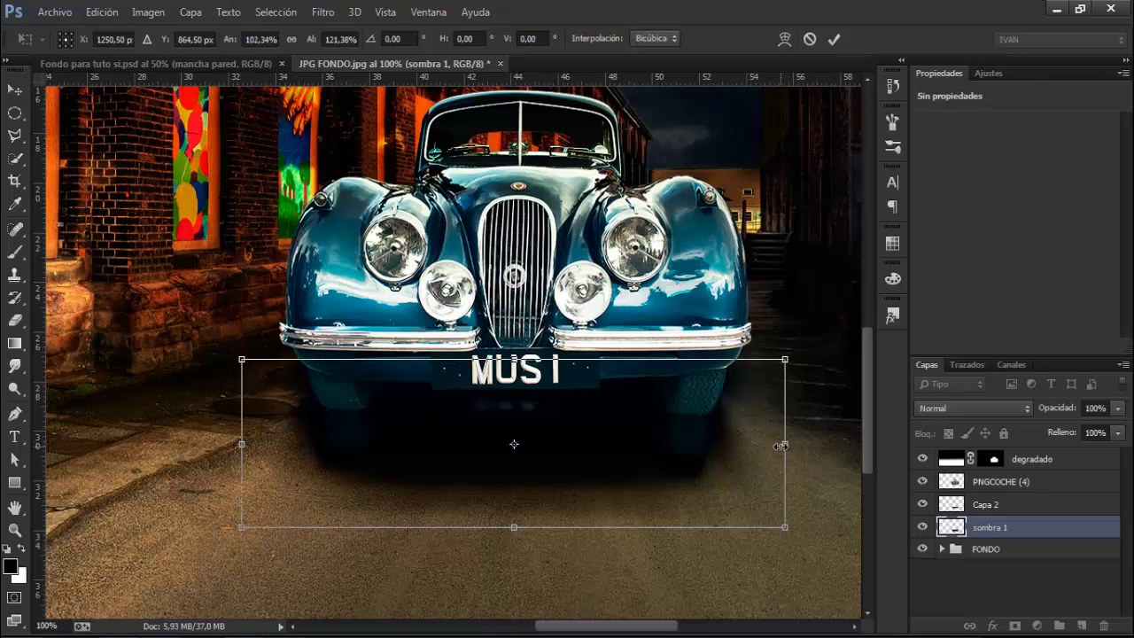
drag(785, 444, 809, 446)
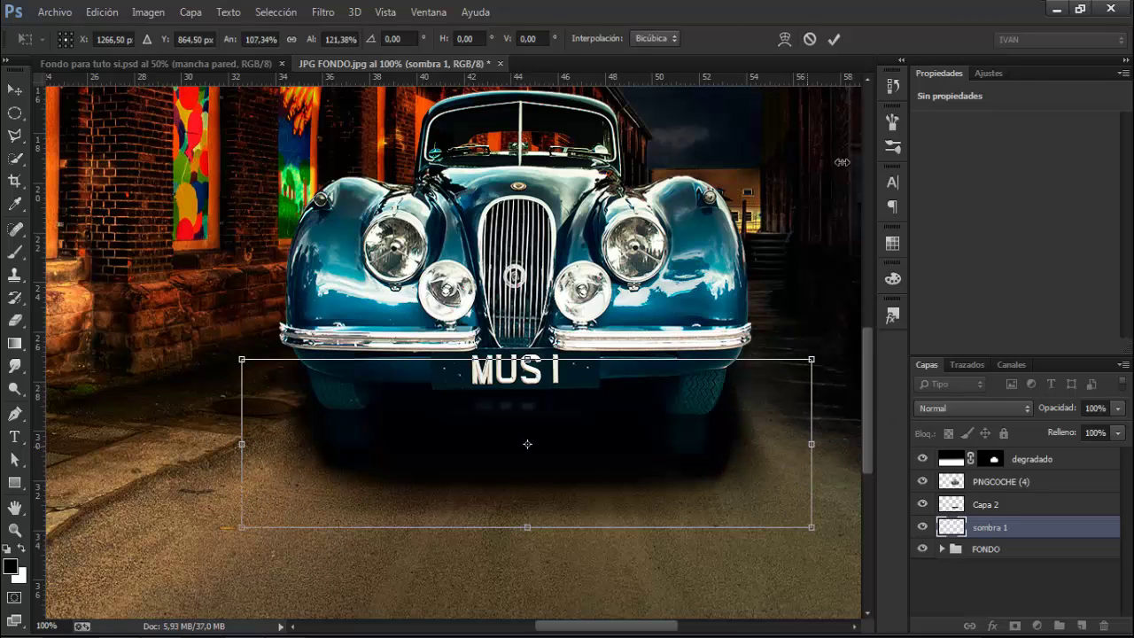
click(832, 40)
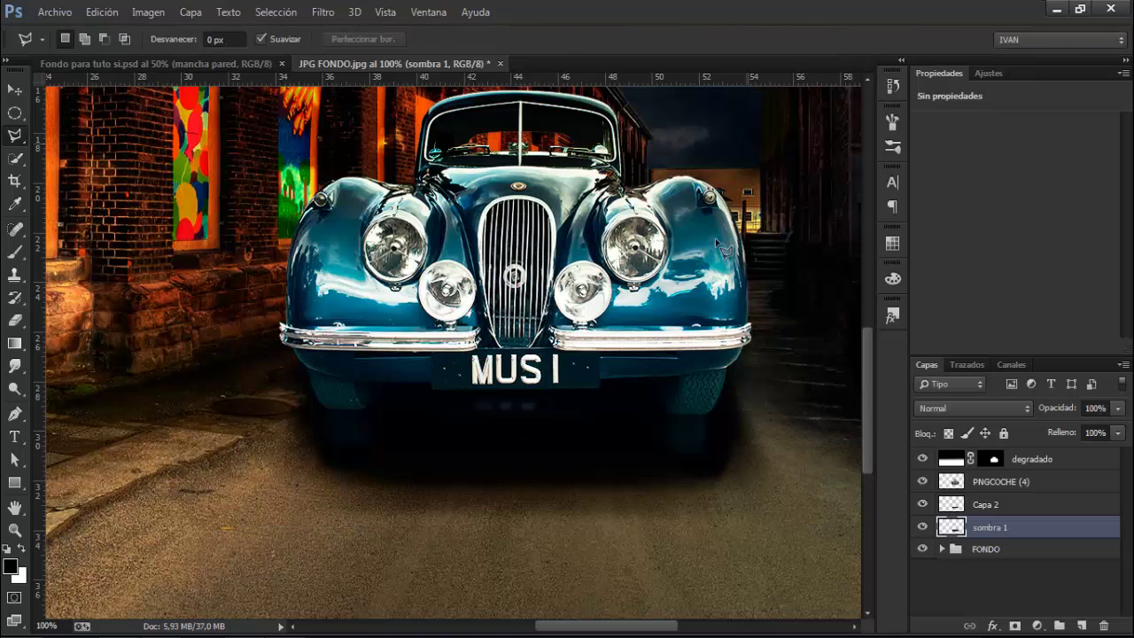
click(1118, 407)
drag(1115, 432, 1100, 434)
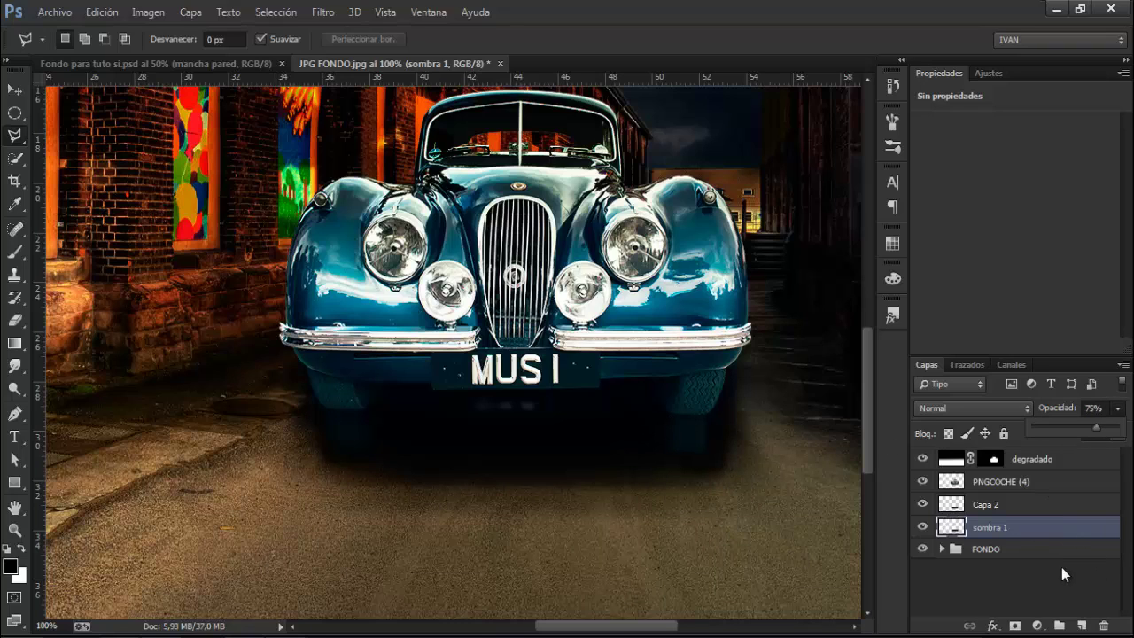
Create a new layer above degradado and name it "blanco".
click(1083, 465)
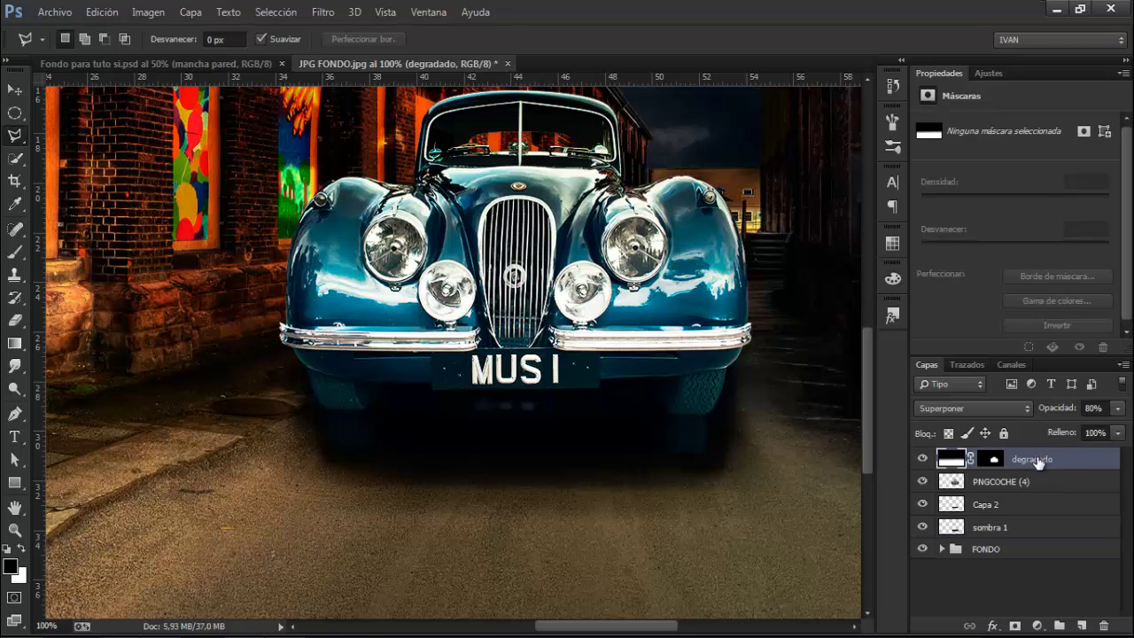
click(1081, 625)
double_click(989, 459)
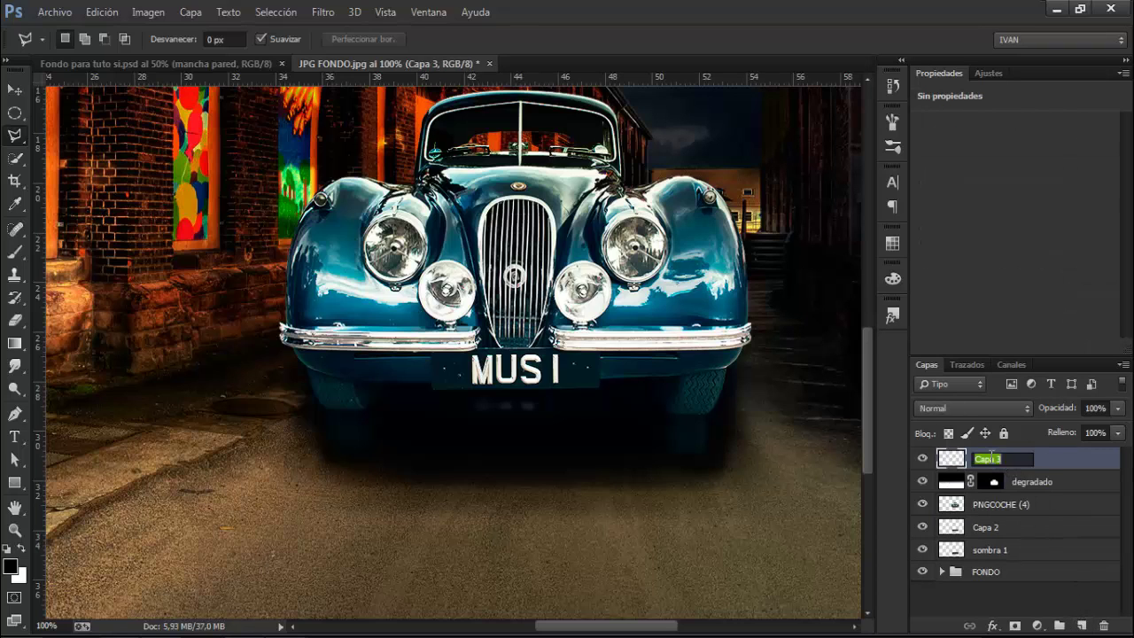
key(BackSpace)
key(Return)
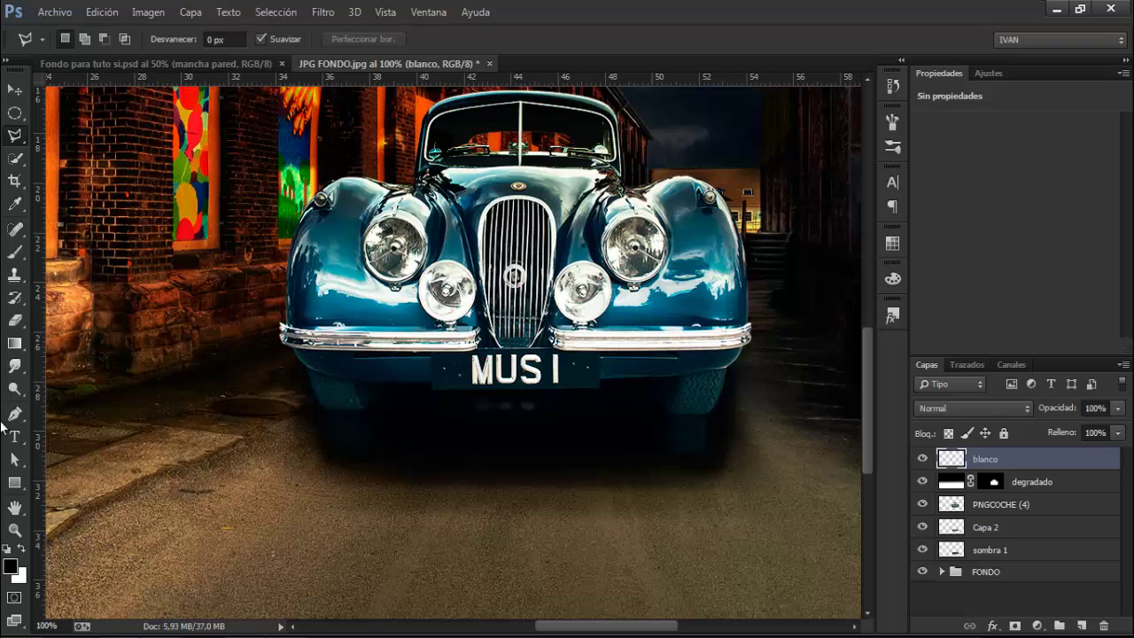
Paint a white glow on all four car headlights with a soft 90 px brush at 0% hardness, and set the blanco layer's opacity to 40%.
click(22, 548)
click(18, 254)
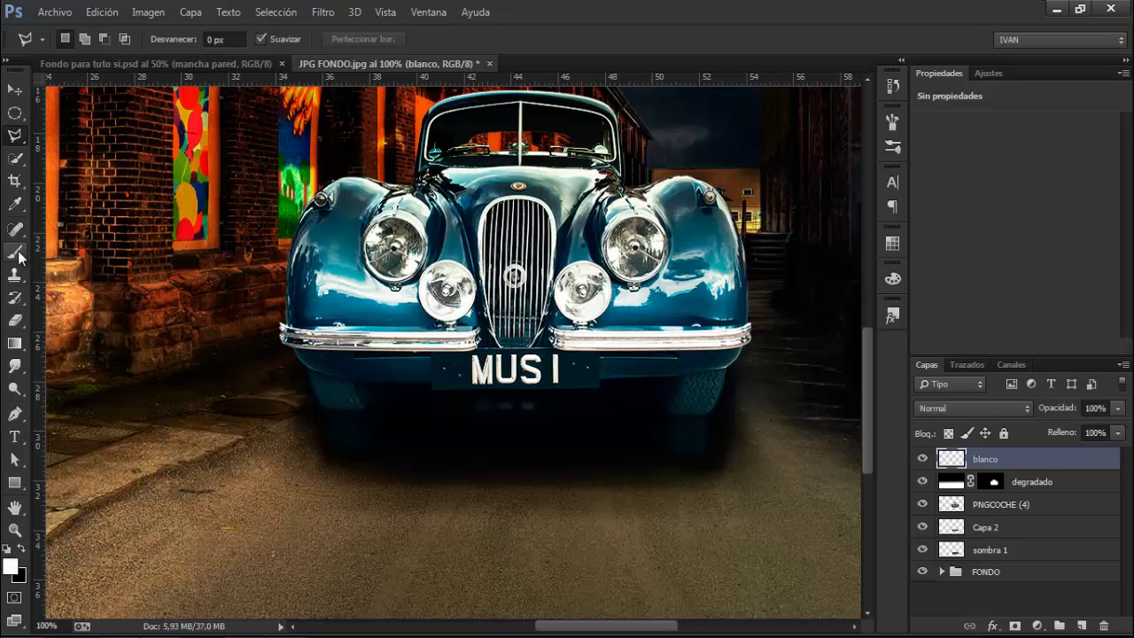
click(18, 255)
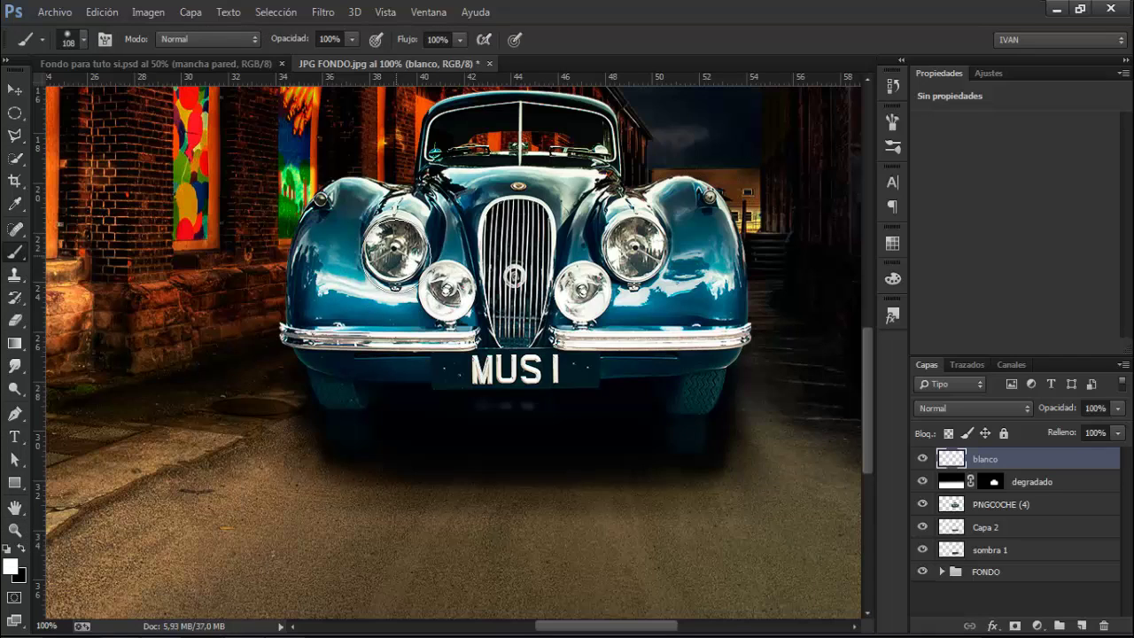
right_click(403, 257)
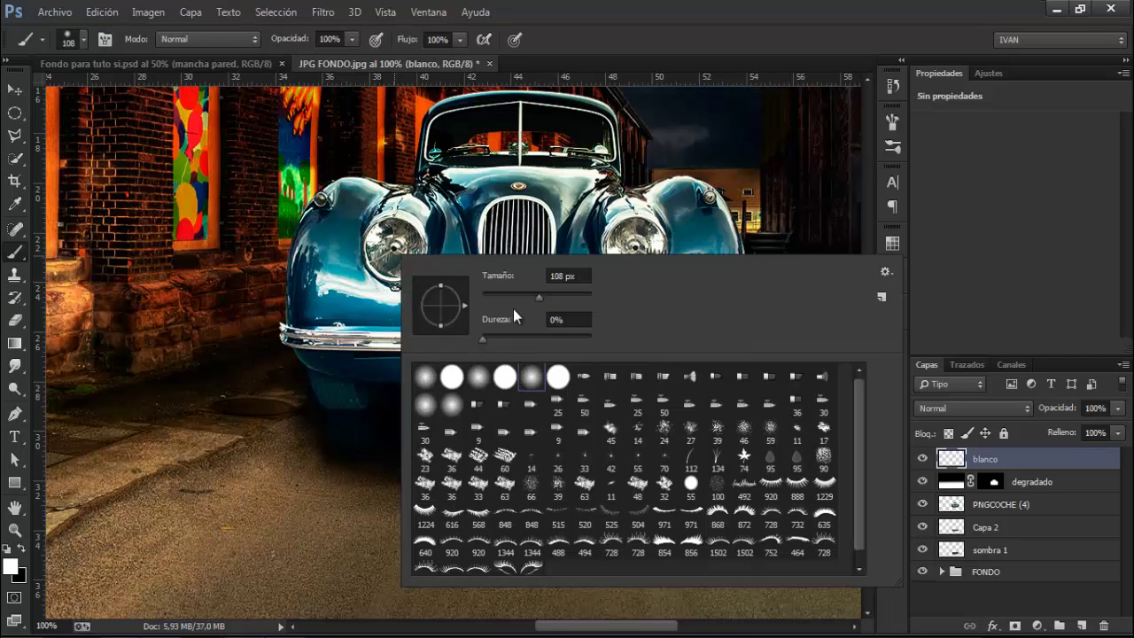
drag(533, 299, 529, 297)
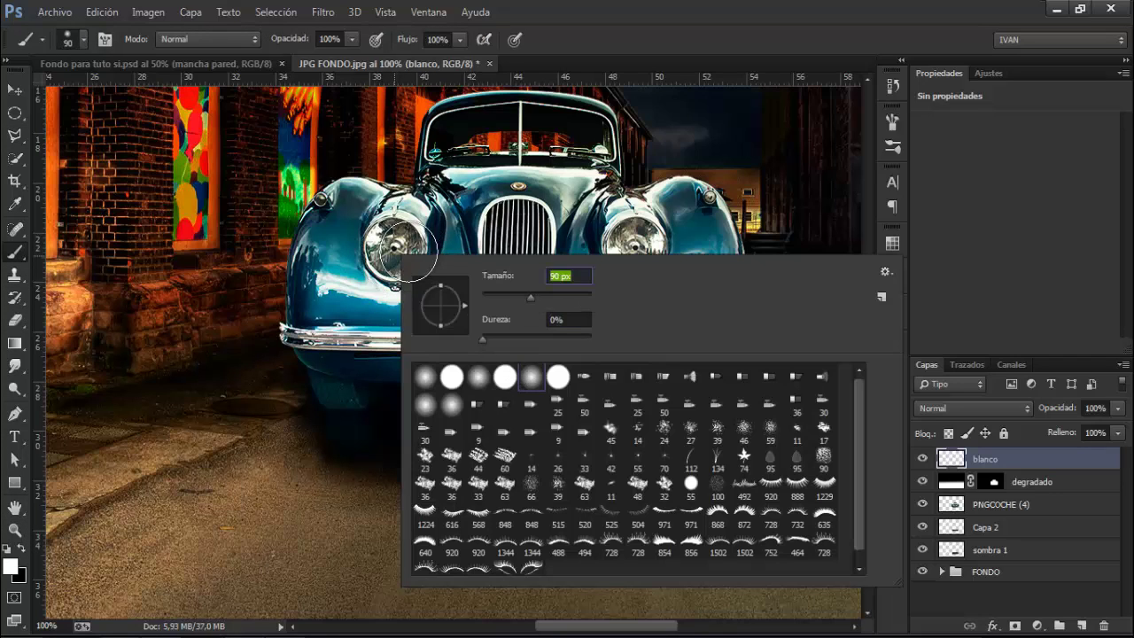
click(614, 33)
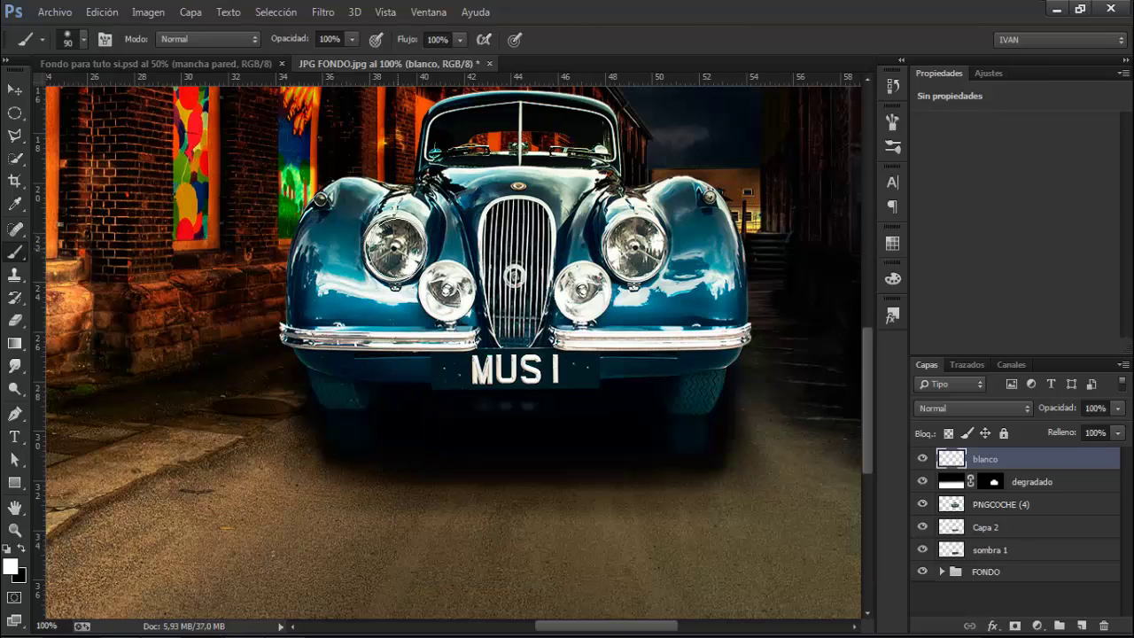
click(393, 247)
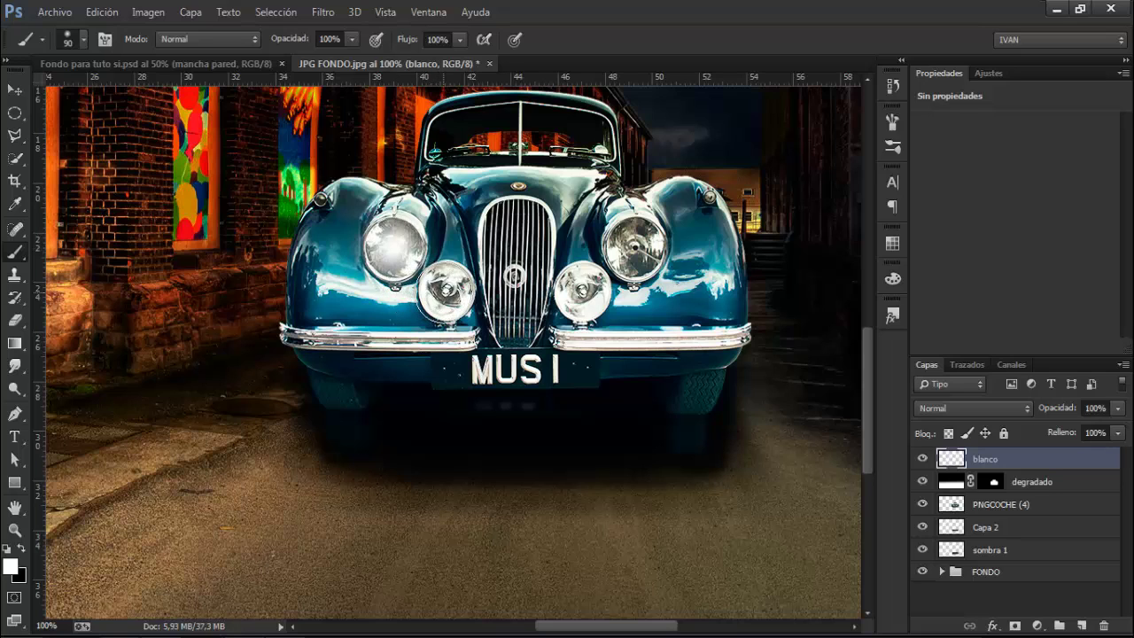
click(446, 288)
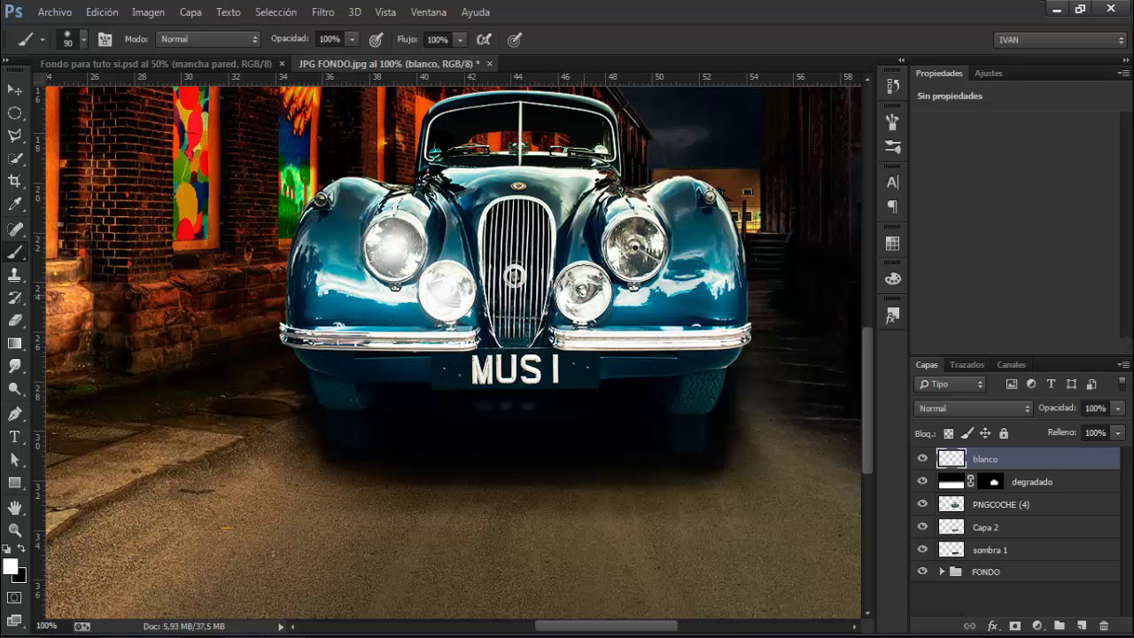
click(582, 290)
click(634, 247)
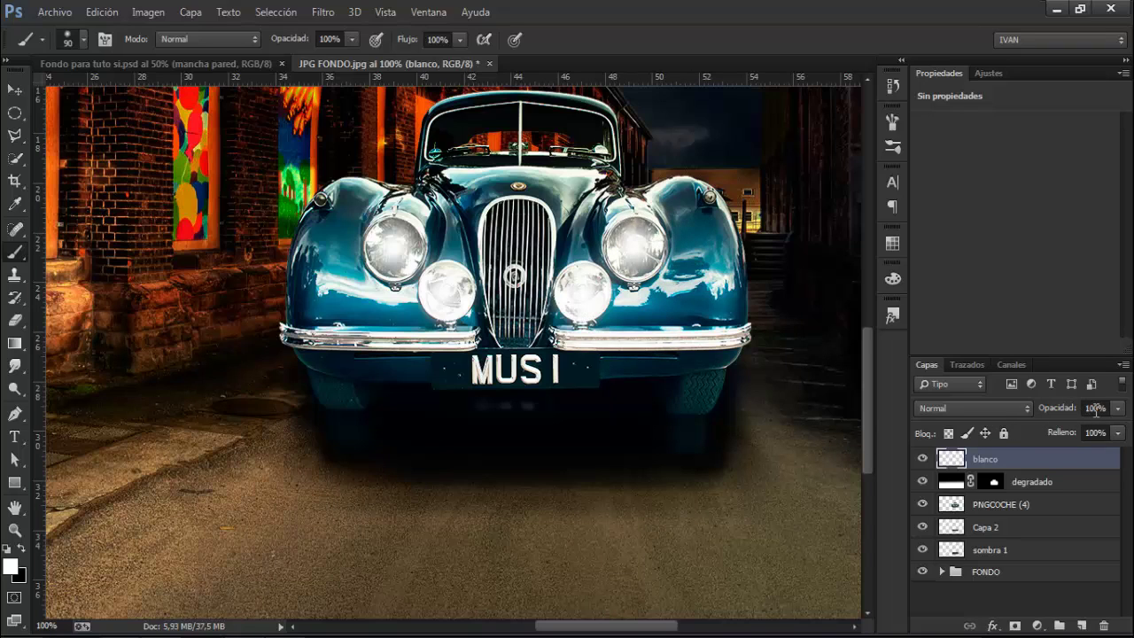
drag(1095, 409, 1087, 409)
text(40)
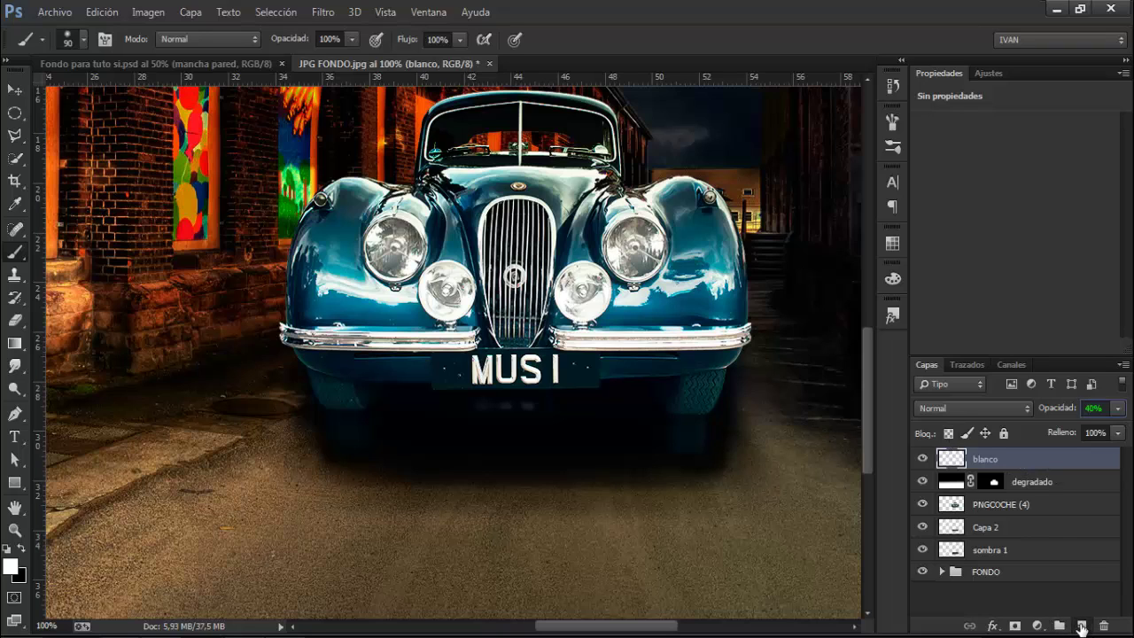
Create a new layer above blanco and name it "destello".
click(1081, 626)
double_click(1002, 460)
key(BackSpace)
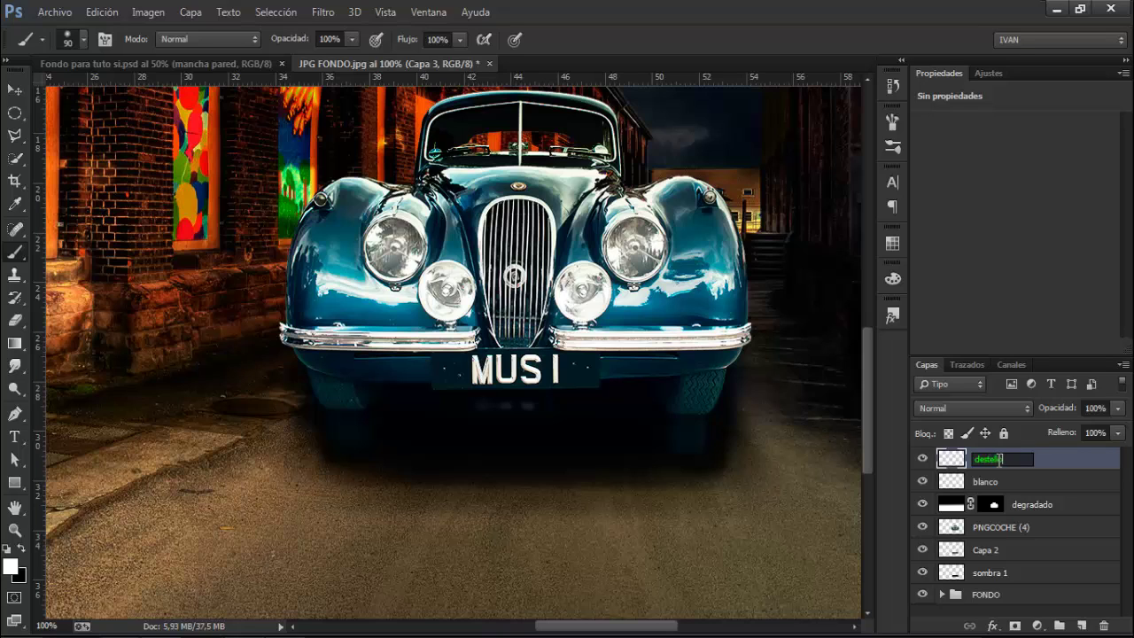
key(Return)
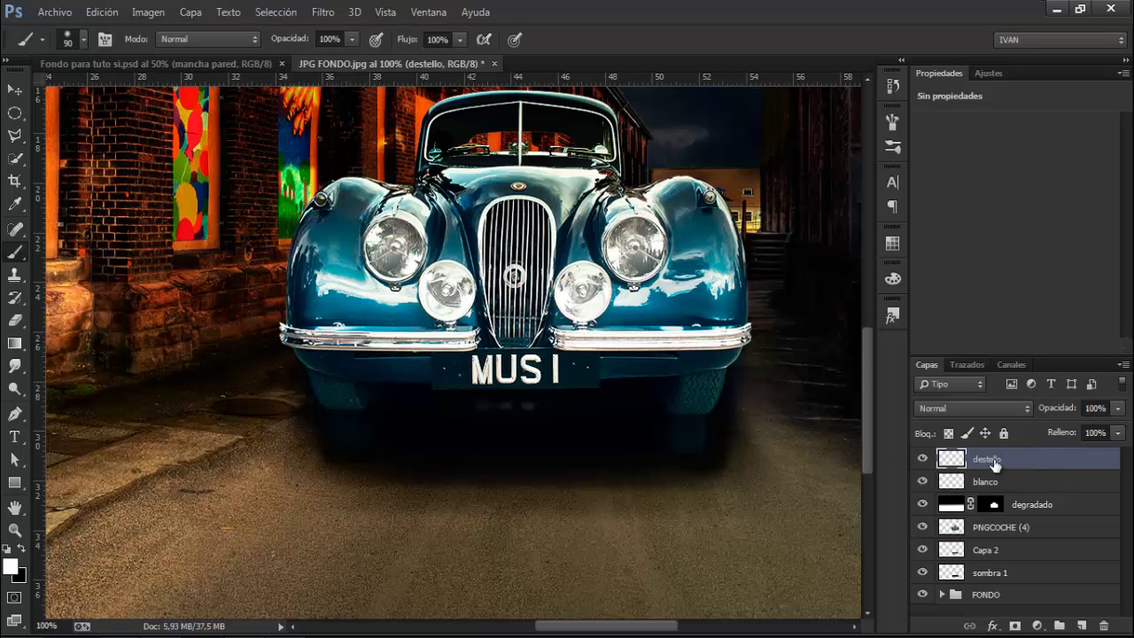
Make a roughly circular selection just below the car's left bumper half and fill it with black on the destello layer.
right_click(22, 115)
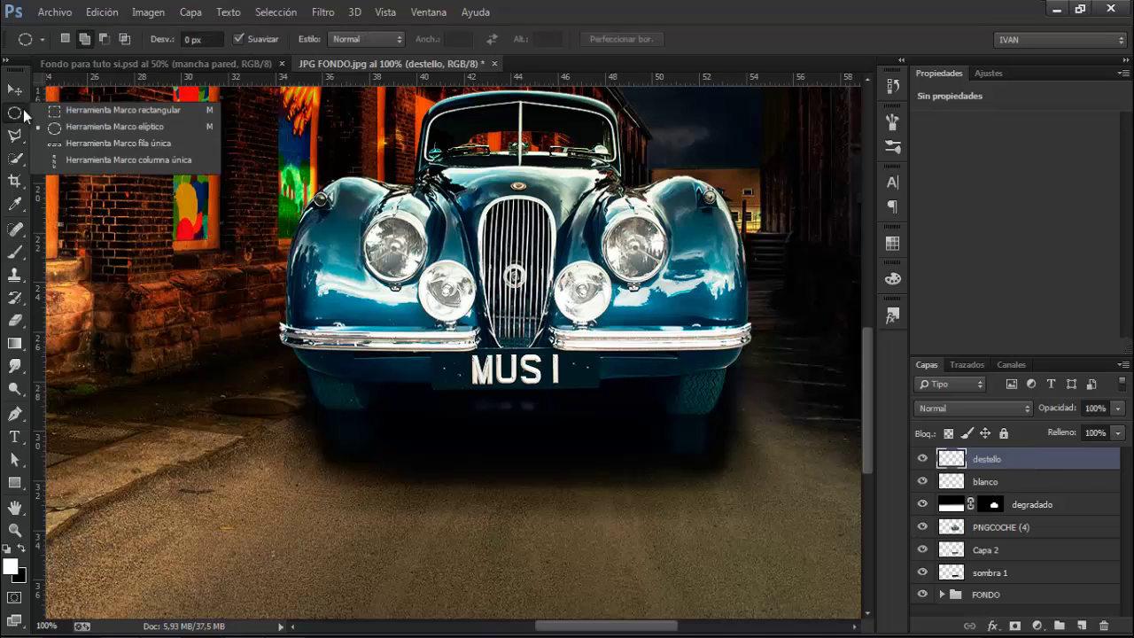
click(96, 130)
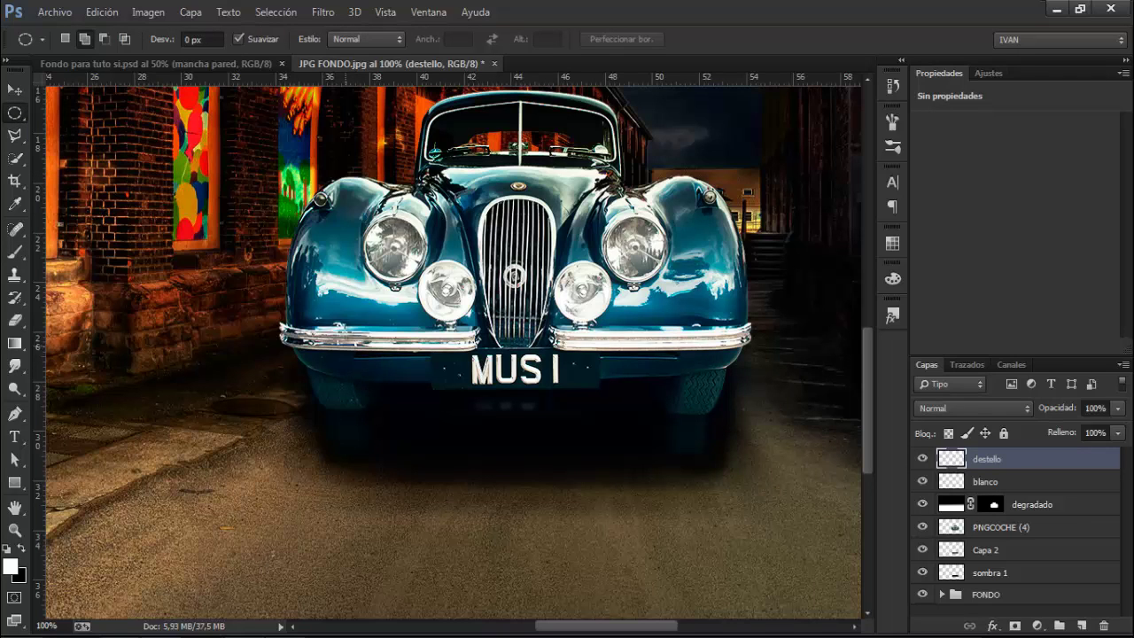
drag(355, 352, 463, 468)
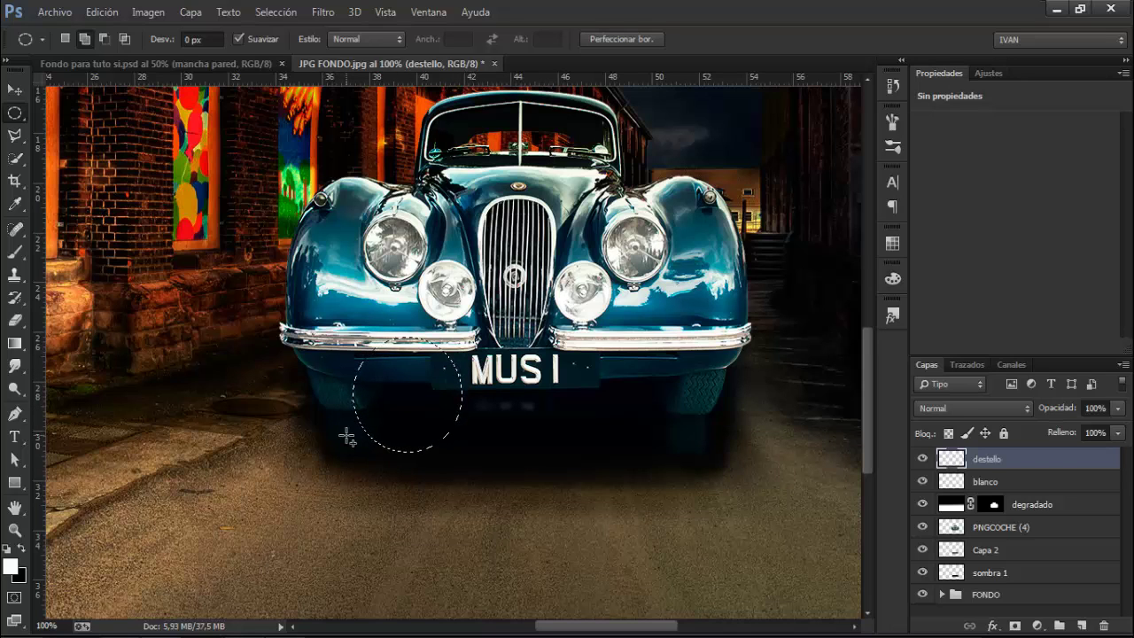
key(ctrl+BackSpace)
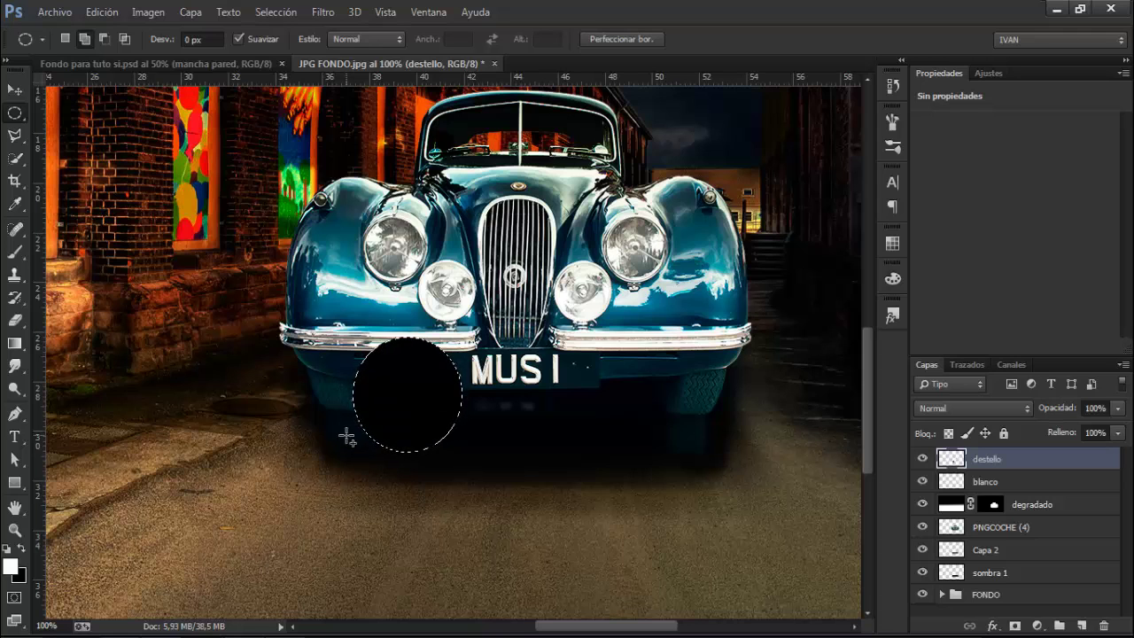
Render a lens flare centred in the black circle, using the 105 mm prime lens type at 100% brightness.
click(321, 12)
mouse_move(513, 245)
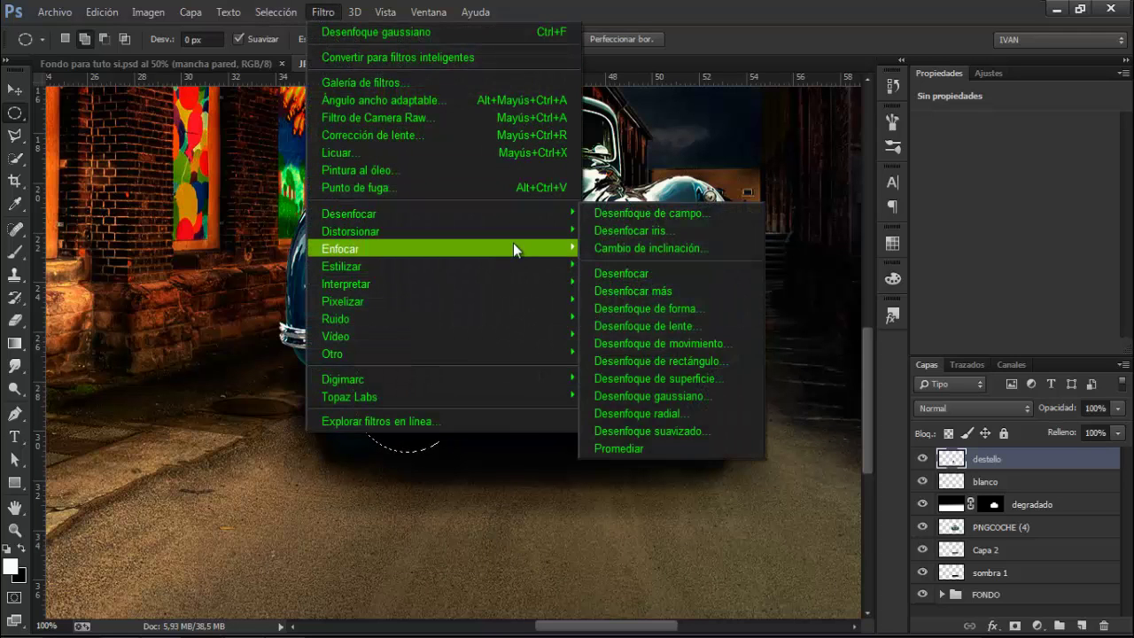
mouse_move(538, 280)
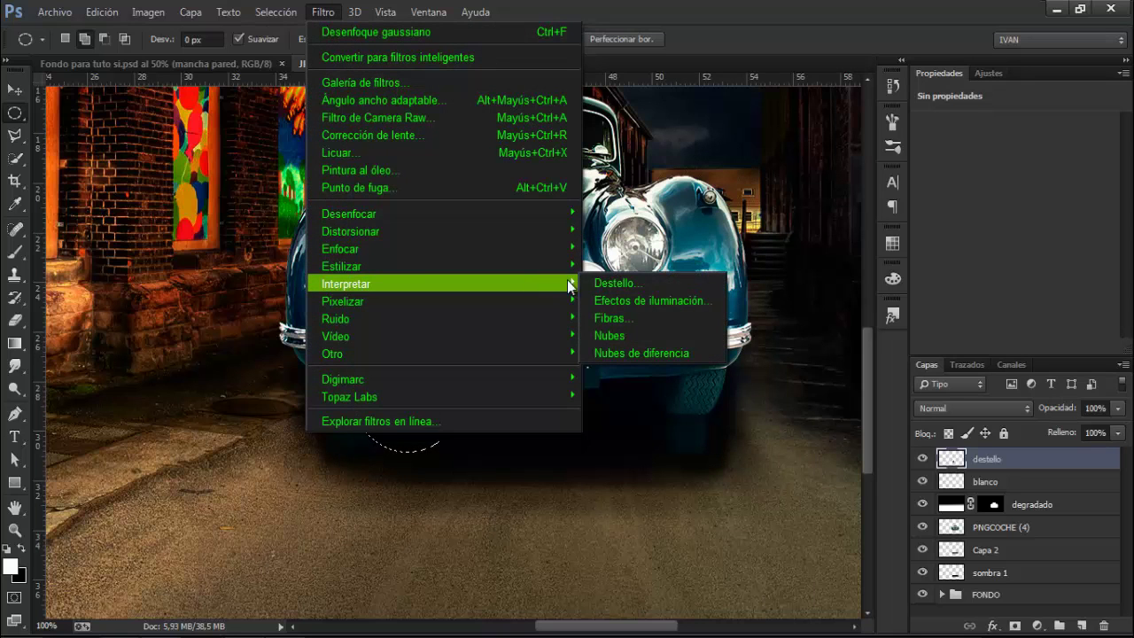
click(595, 284)
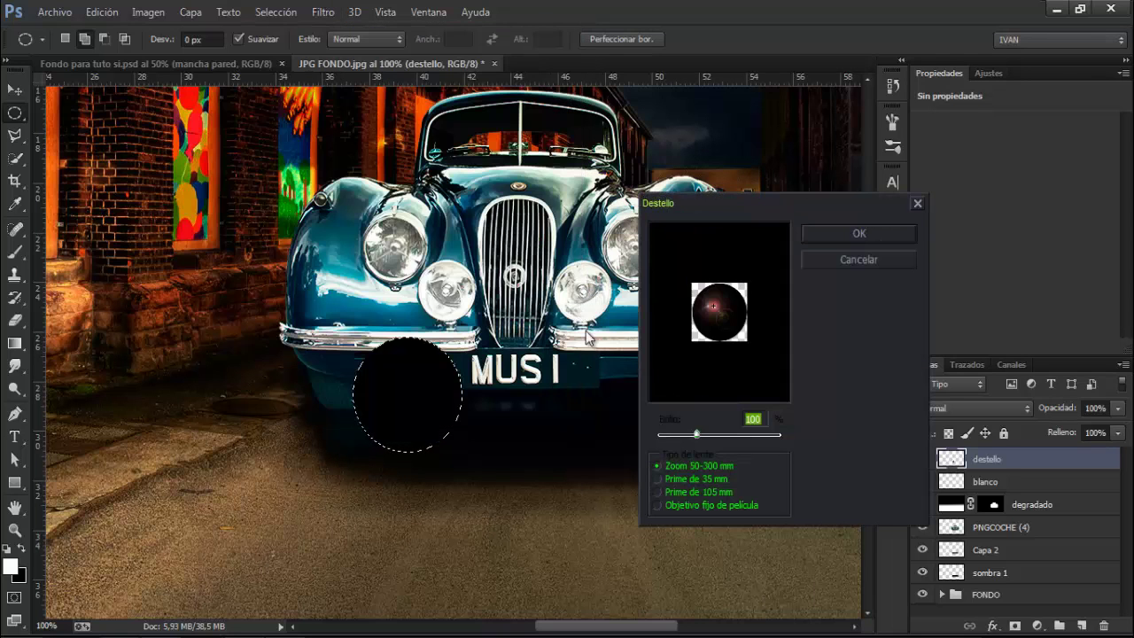
click(658, 478)
double_click(751, 416)
click(658, 493)
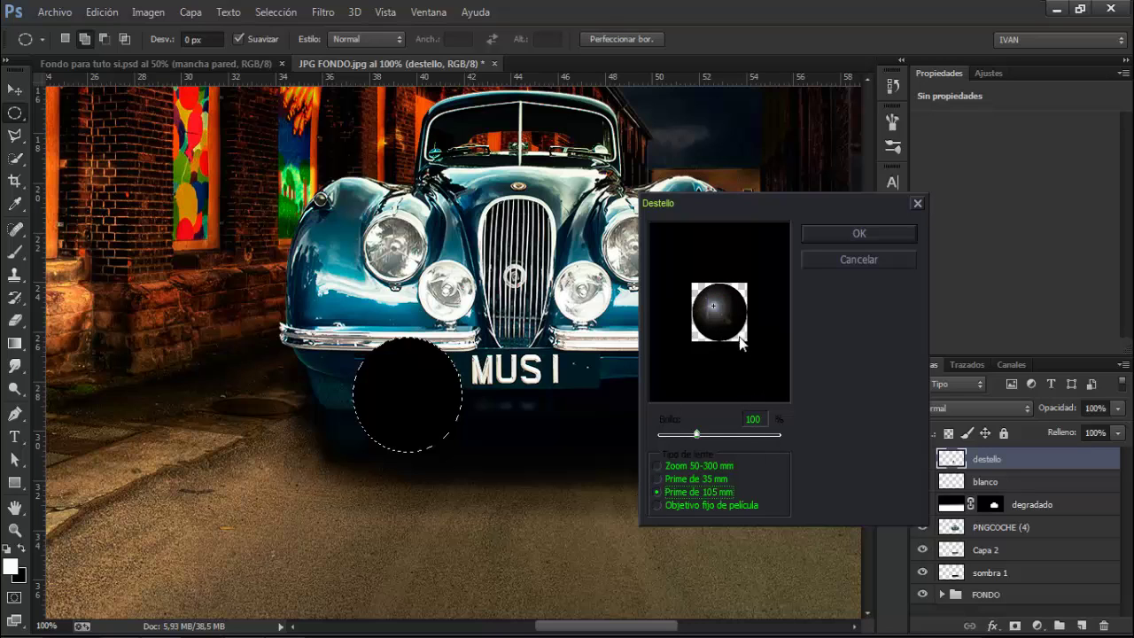
drag(715, 306, 721, 313)
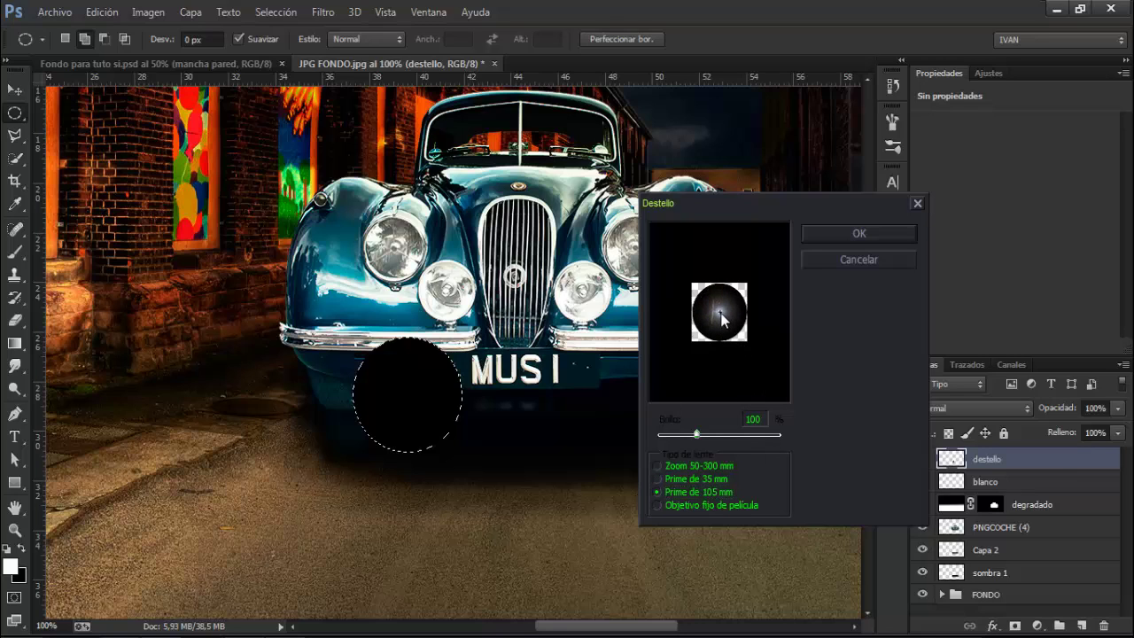
click(876, 233)
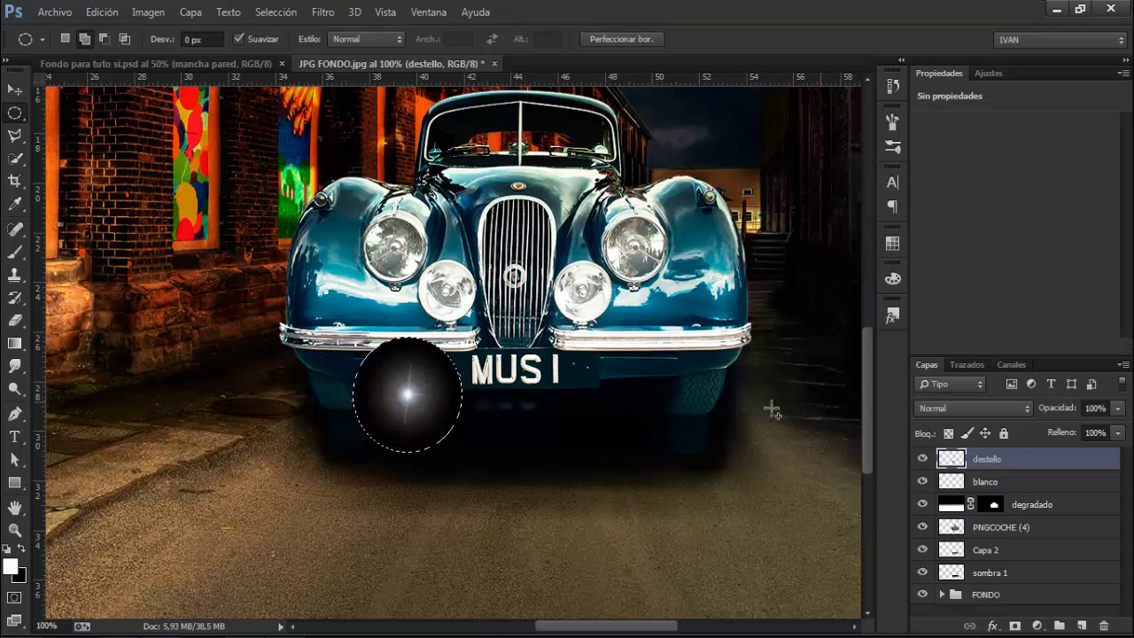
Set the destello layer's blending mode to Trama and deselect the circle.
click(979, 404)
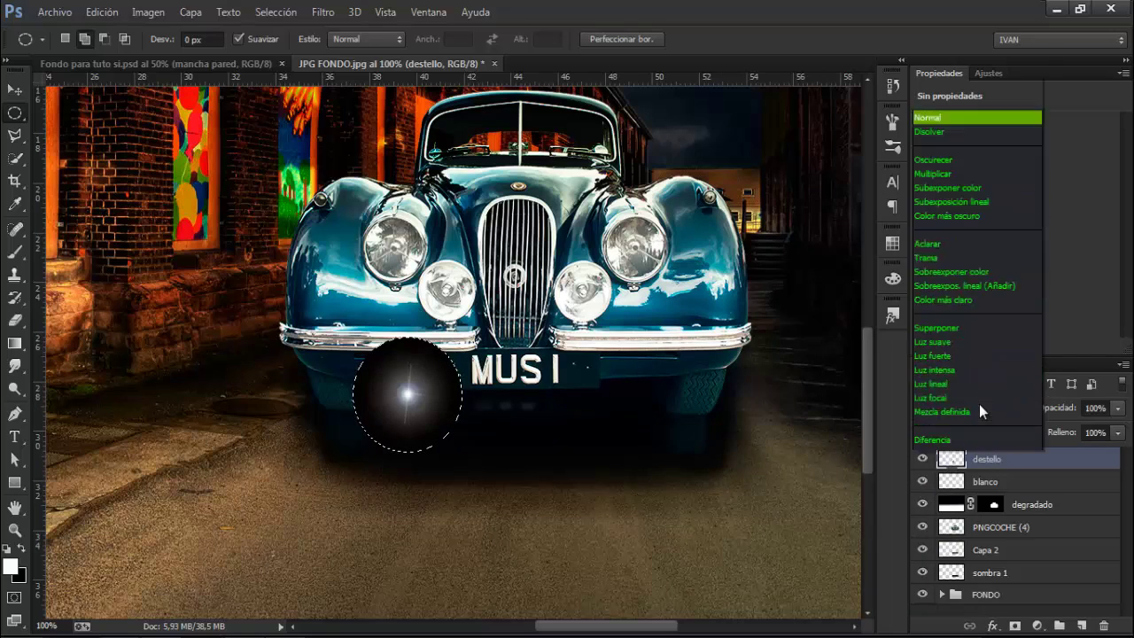
click(952, 147)
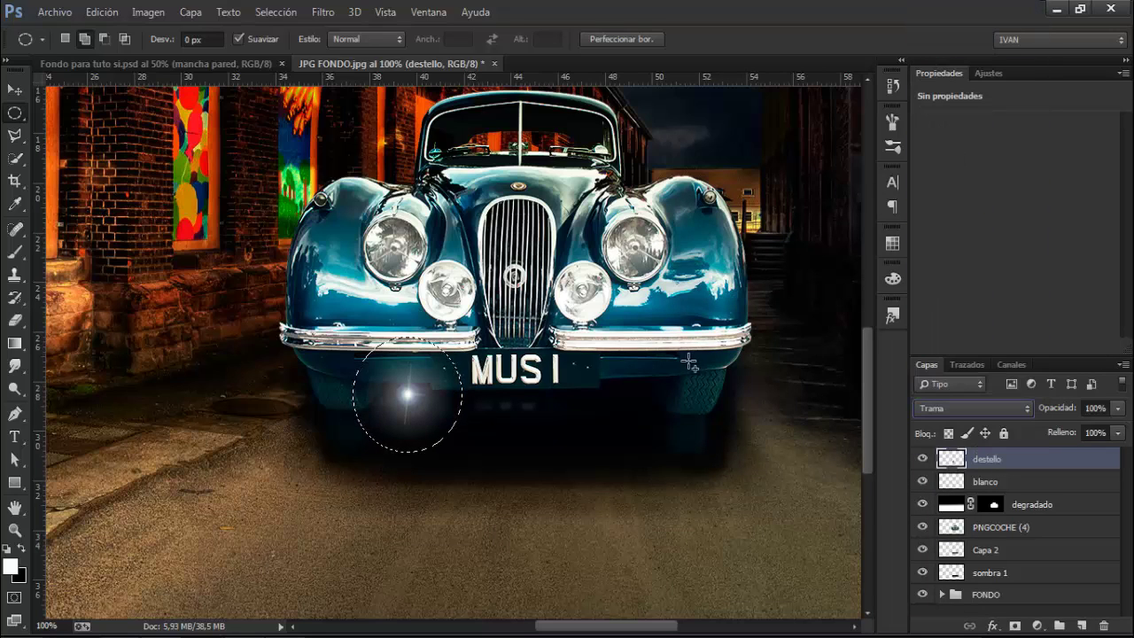
key(ctrl+d)
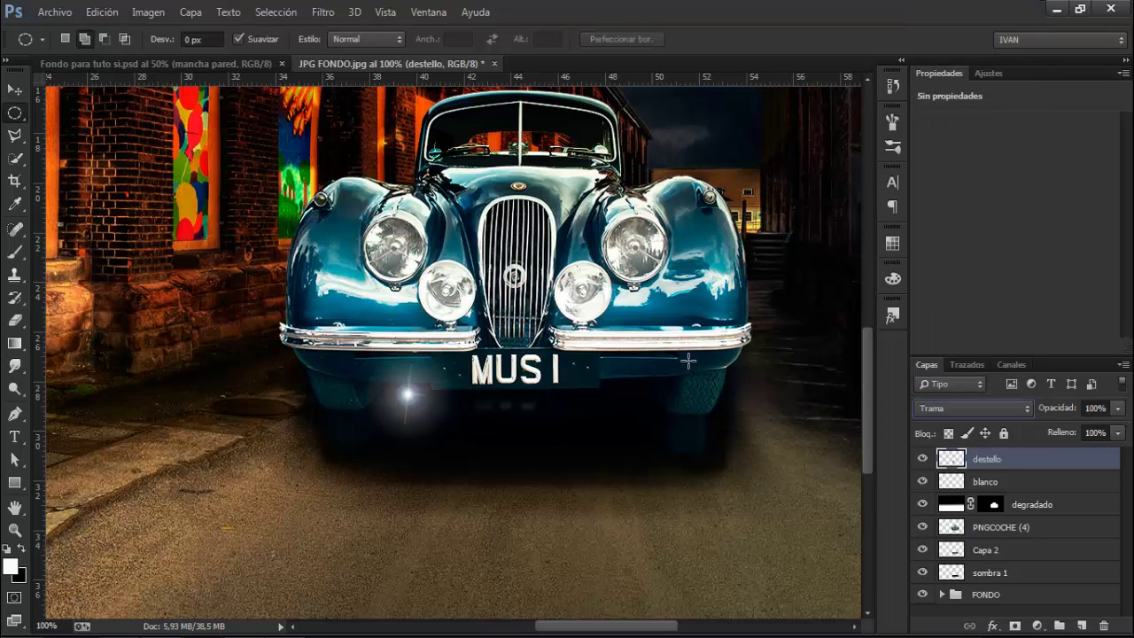
Move the flare onto the large left headlight and place duplicates of it over the other three headlights.
click(14, 89)
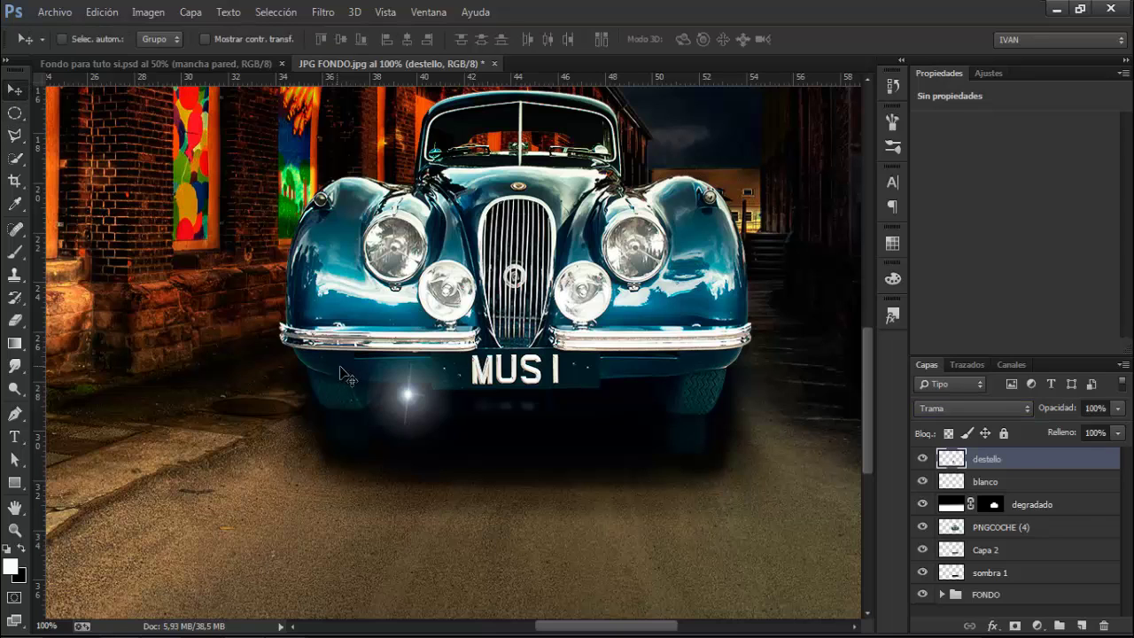
drag(405, 390, 395, 260)
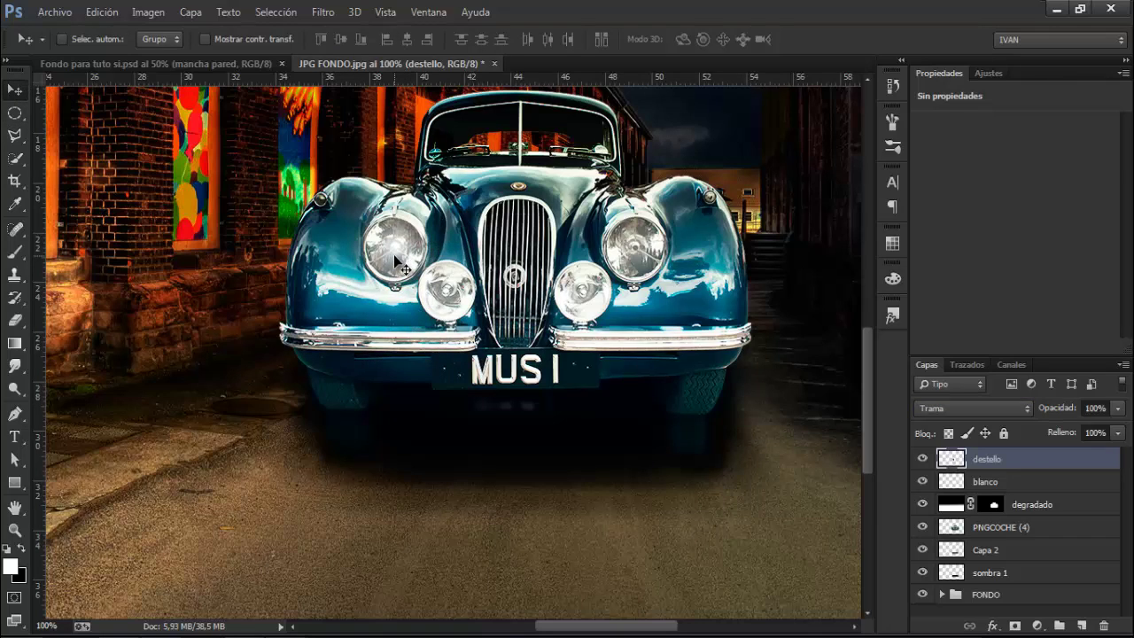
key(ctrl+j)
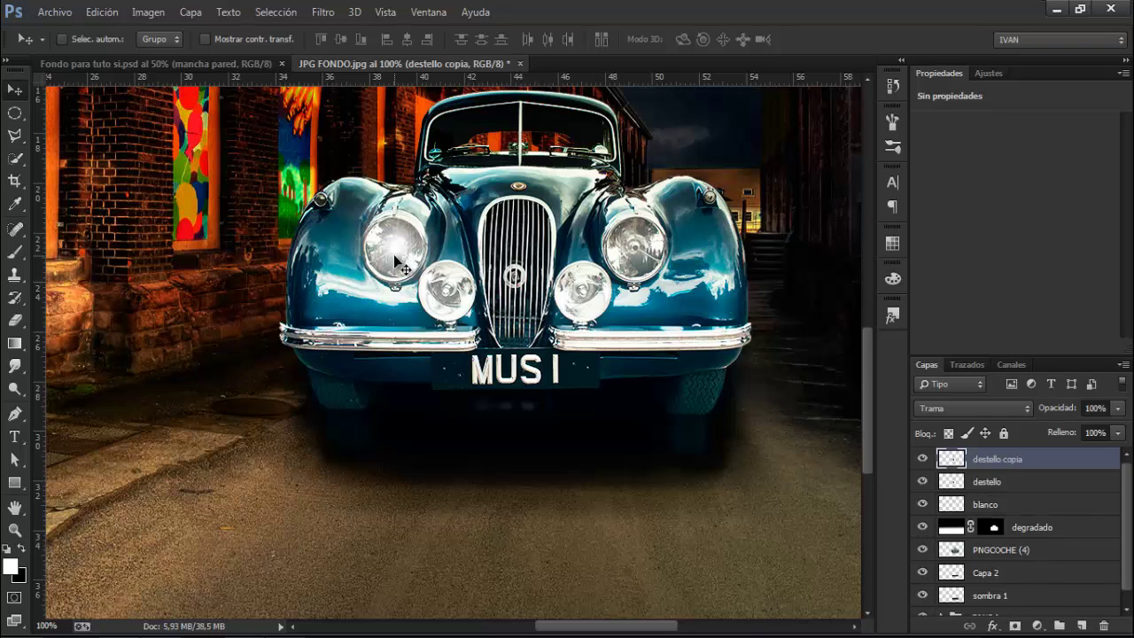
drag(393, 255, 633, 257)
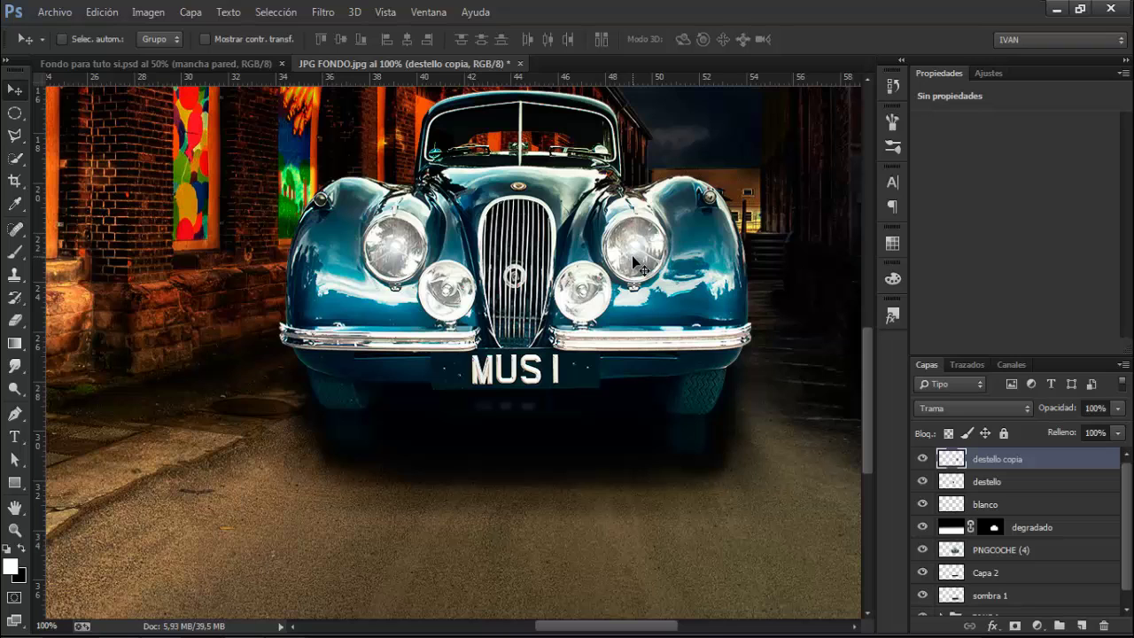
key(ctrl+j)
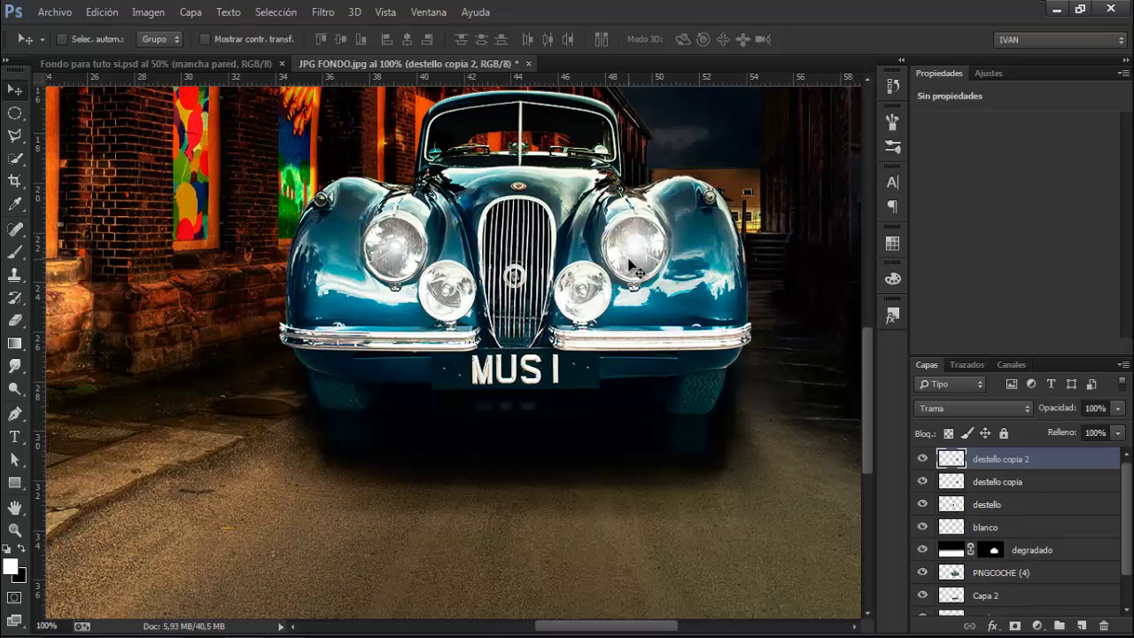
drag(638, 254, 585, 303)
key(ctrl+j)
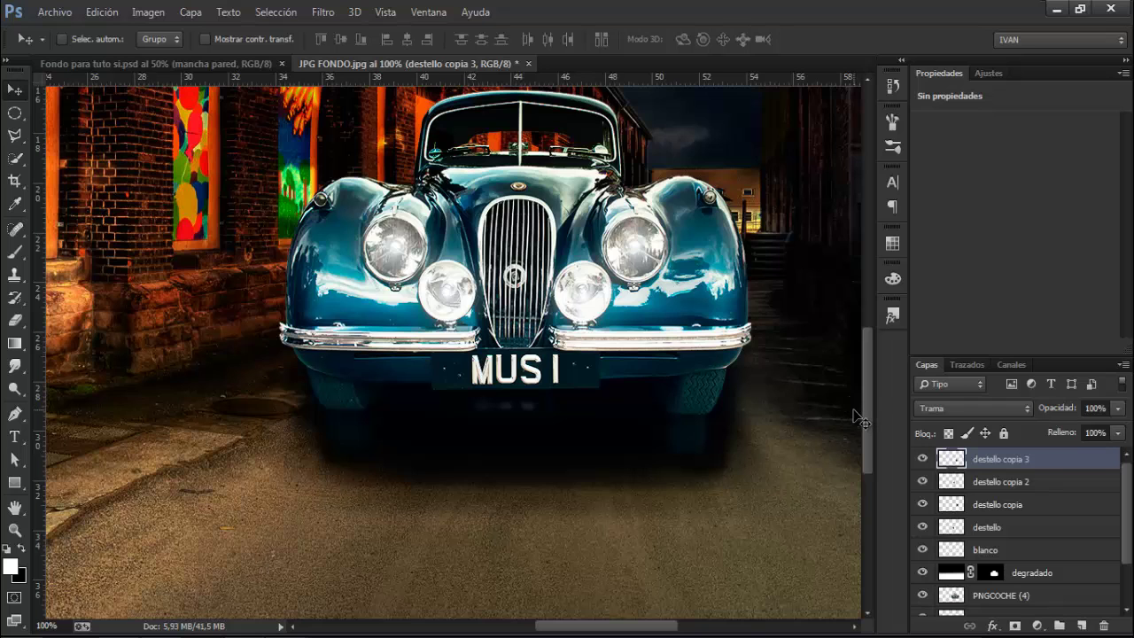
Create a new layer above the destello copies and name it "luz larga".
key(ctrl+minus)
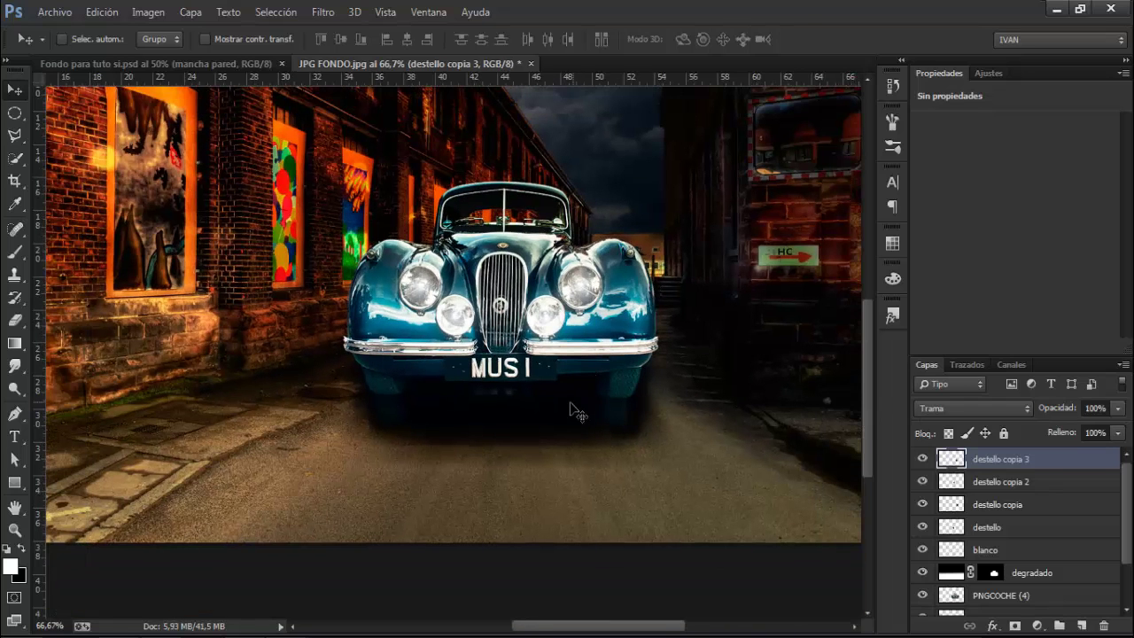
click(1084, 626)
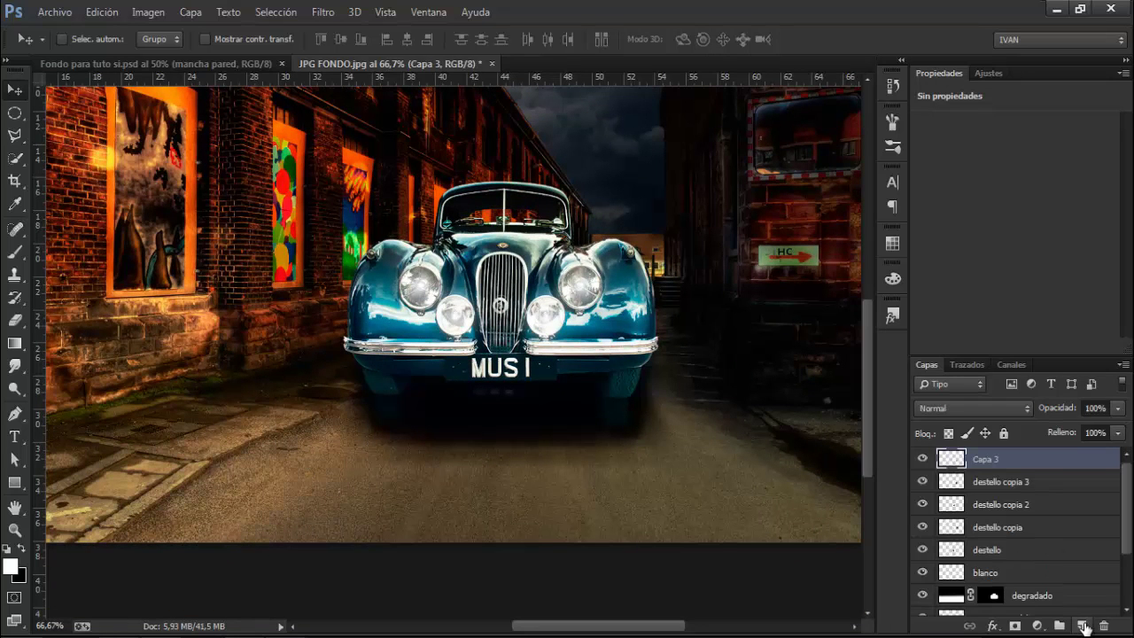
double_click(989, 459)
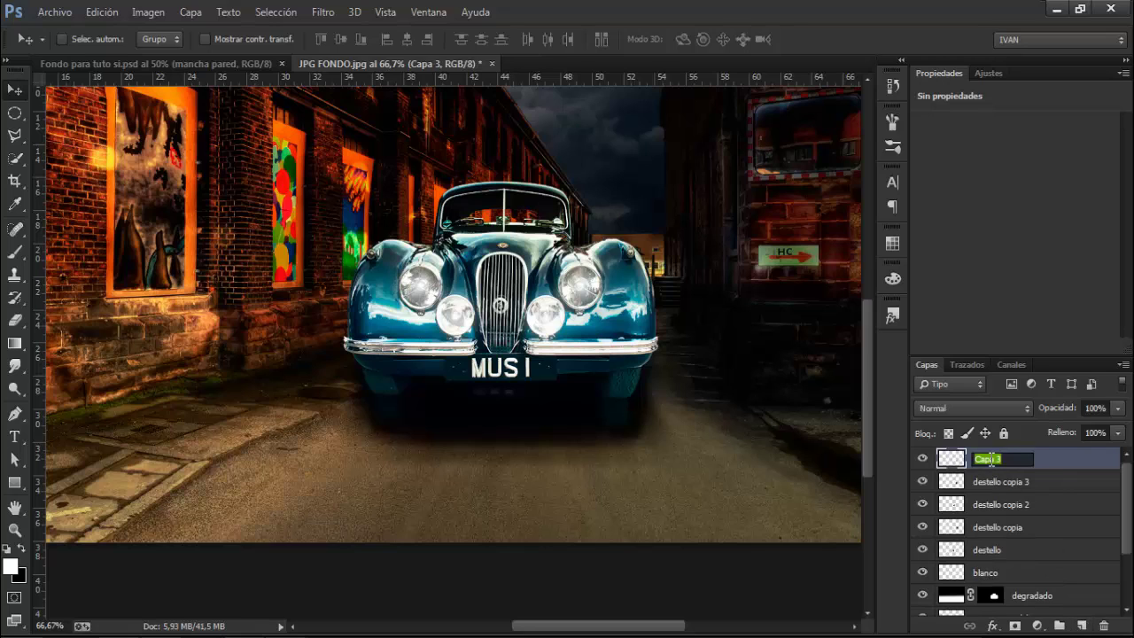
key(BackSpace)
click(893, 454)
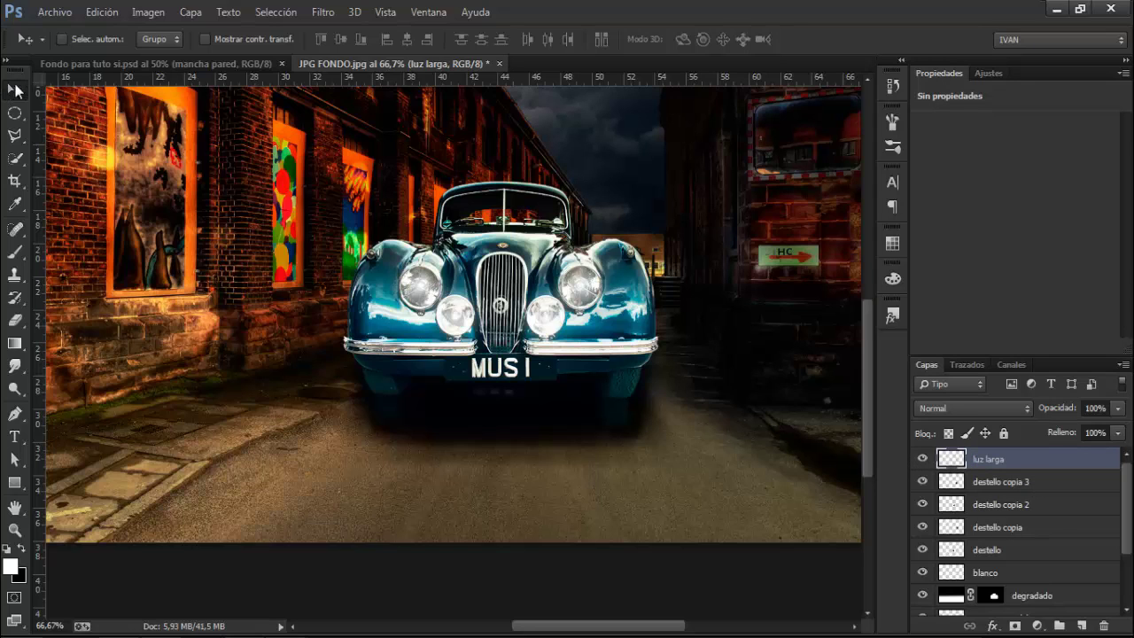
Outline a trapezoid with the polygonal lasso from the two large headlights to below the street's edge, fill it with white and deselect.
click(15, 136)
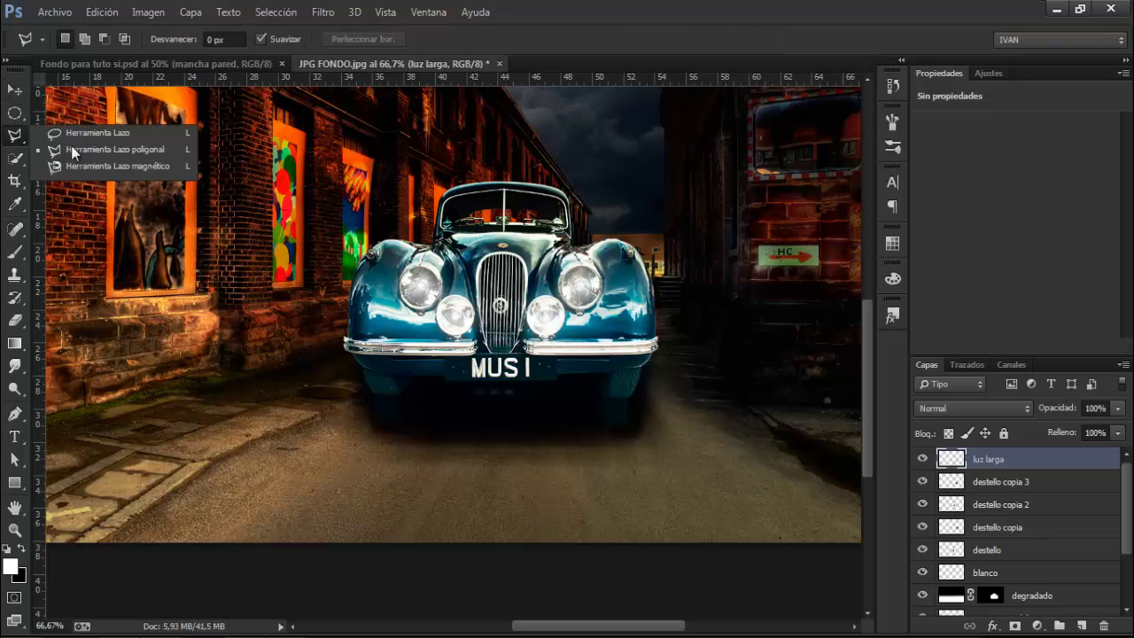
click(100, 150)
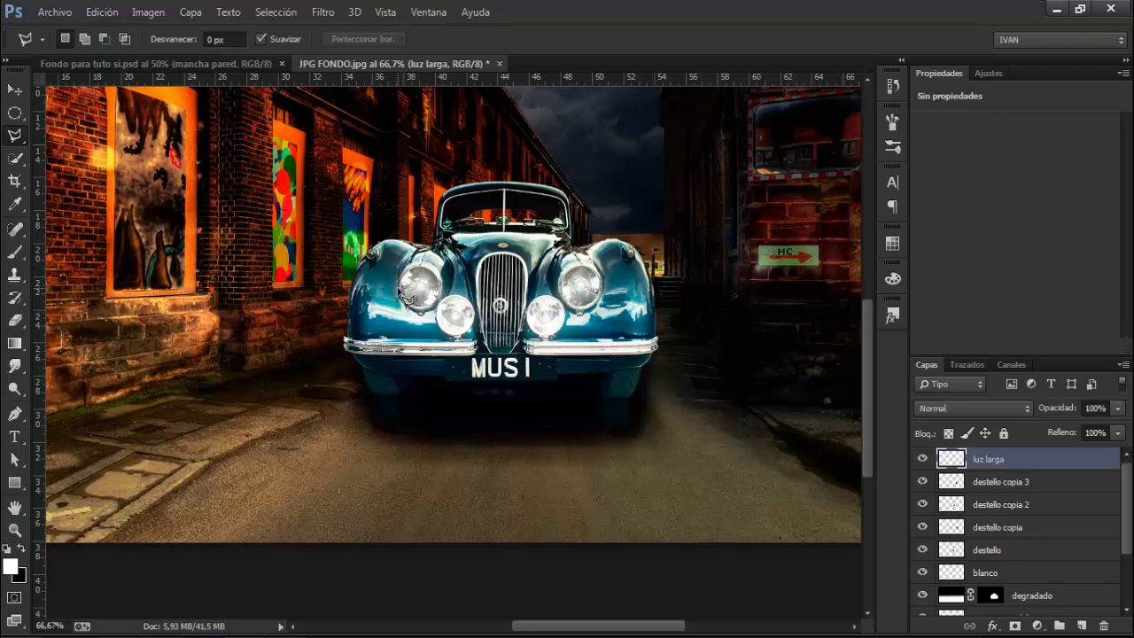
click(396, 287)
click(145, 560)
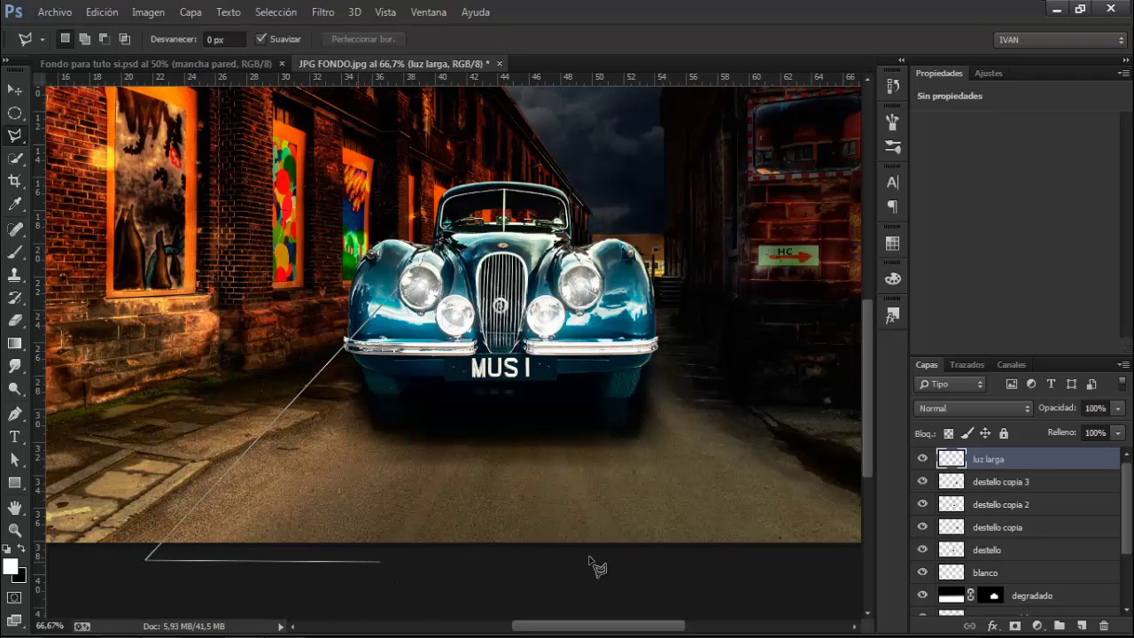
click(752, 558)
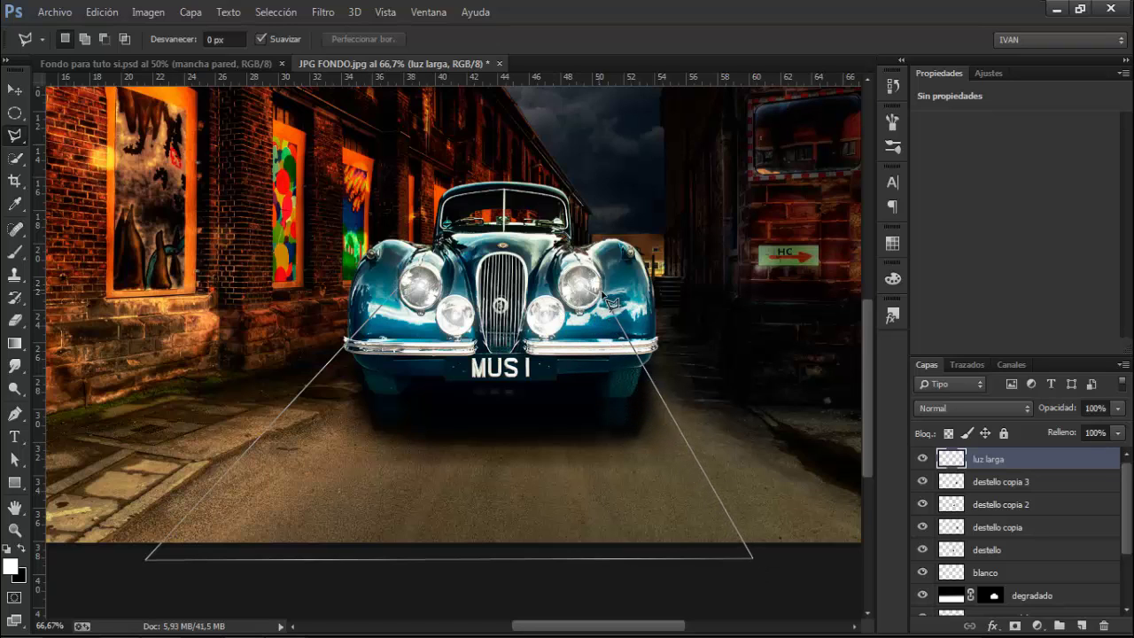
click(605, 292)
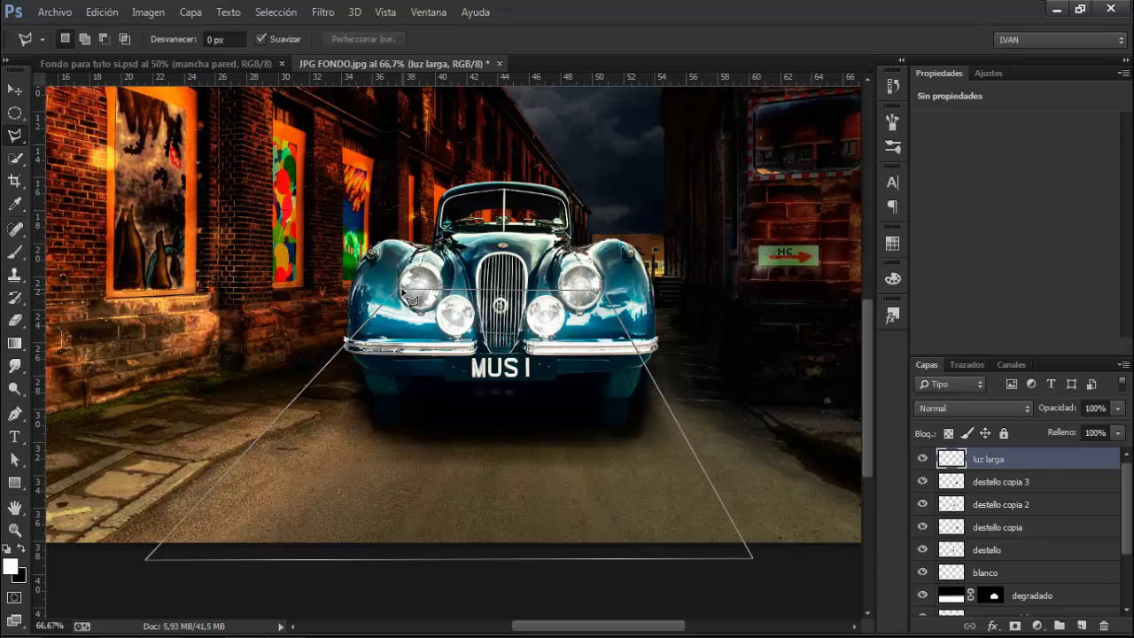
click(403, 291)
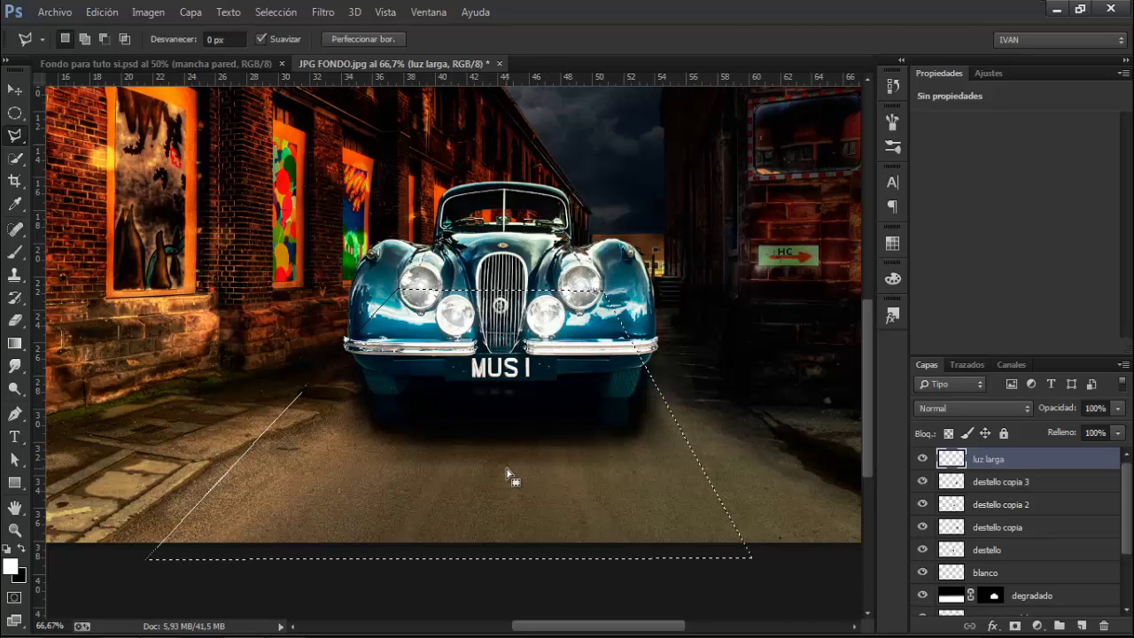
key(alt+BackSpace)
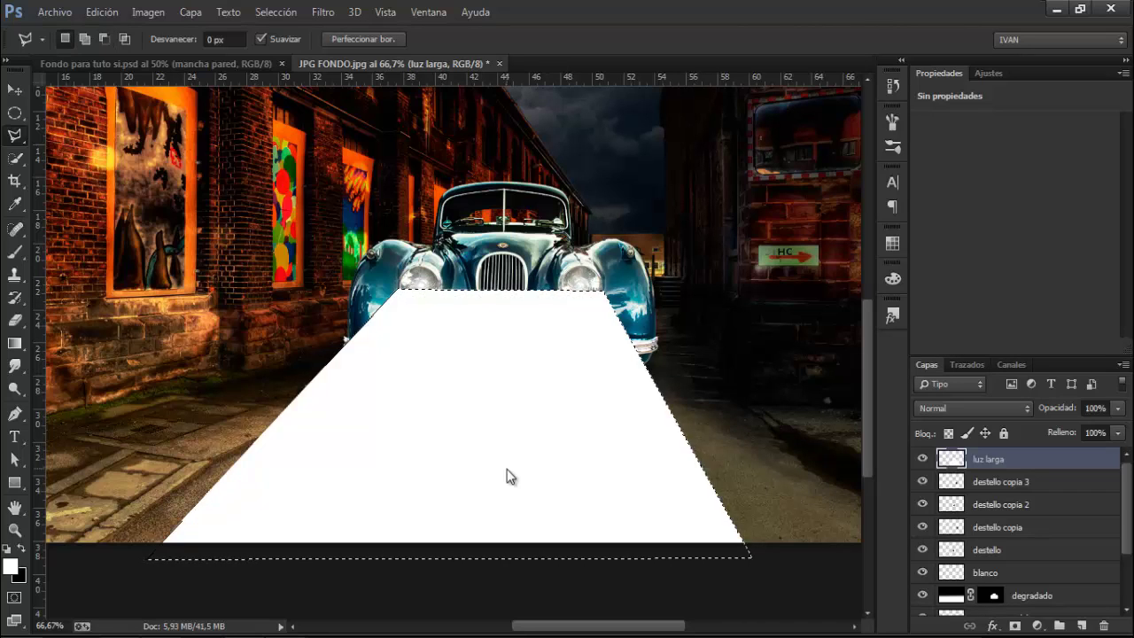
key(ctrl+d)
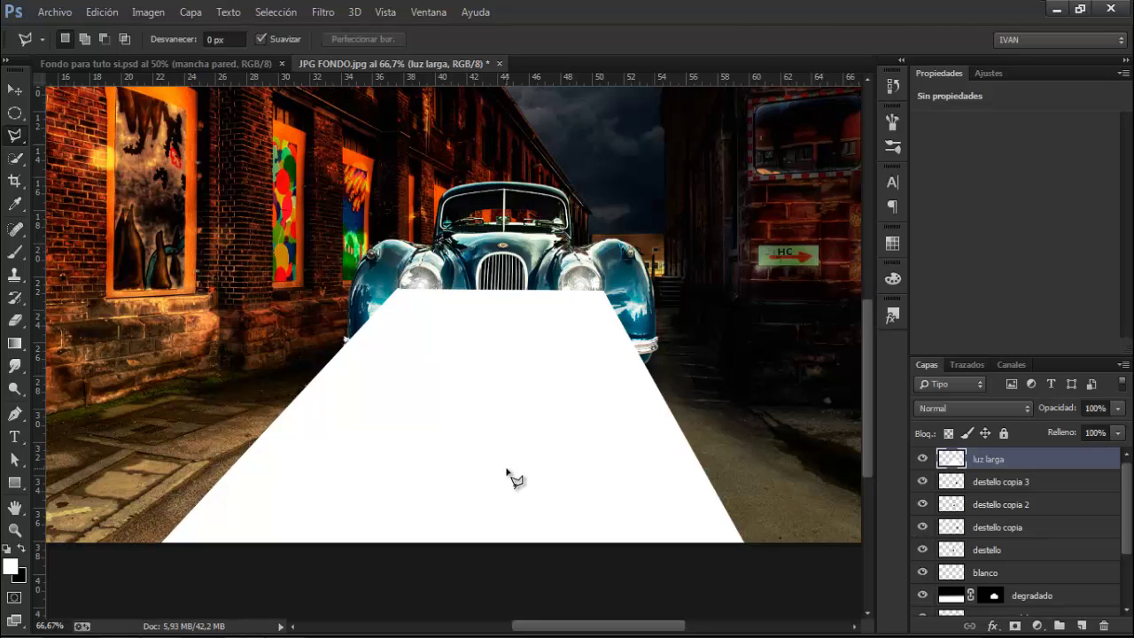
Apply a Gaussian blur with a radius of 30.5 pixels to the white trapezoid on the luz larga layer.
click(333, 19)
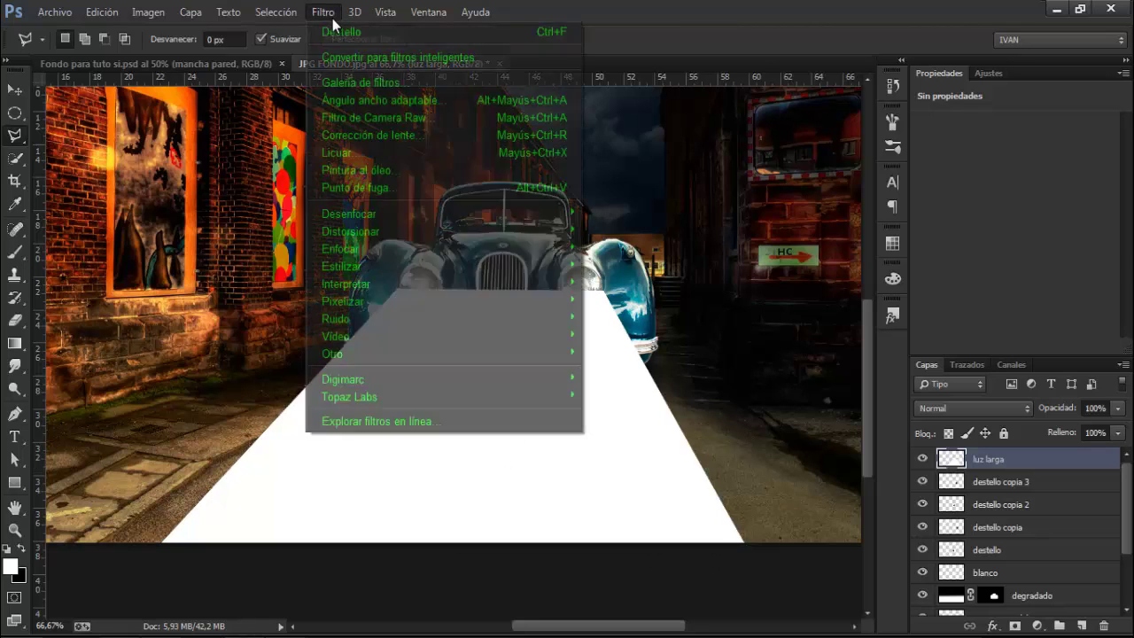
mouse_move(561, 216)
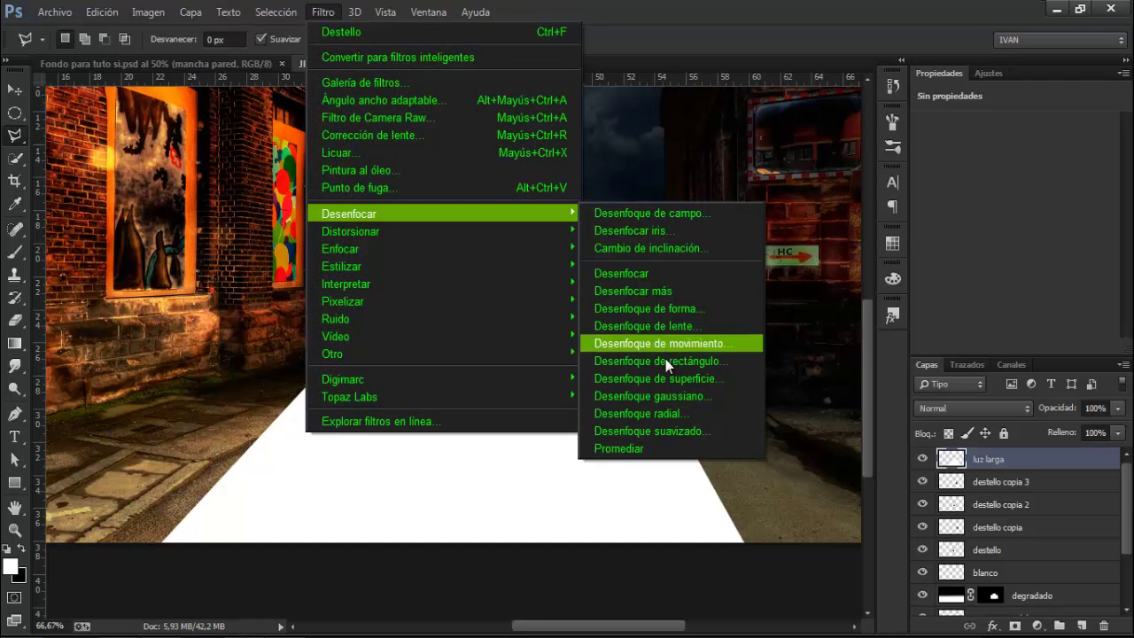
click(673, 397)
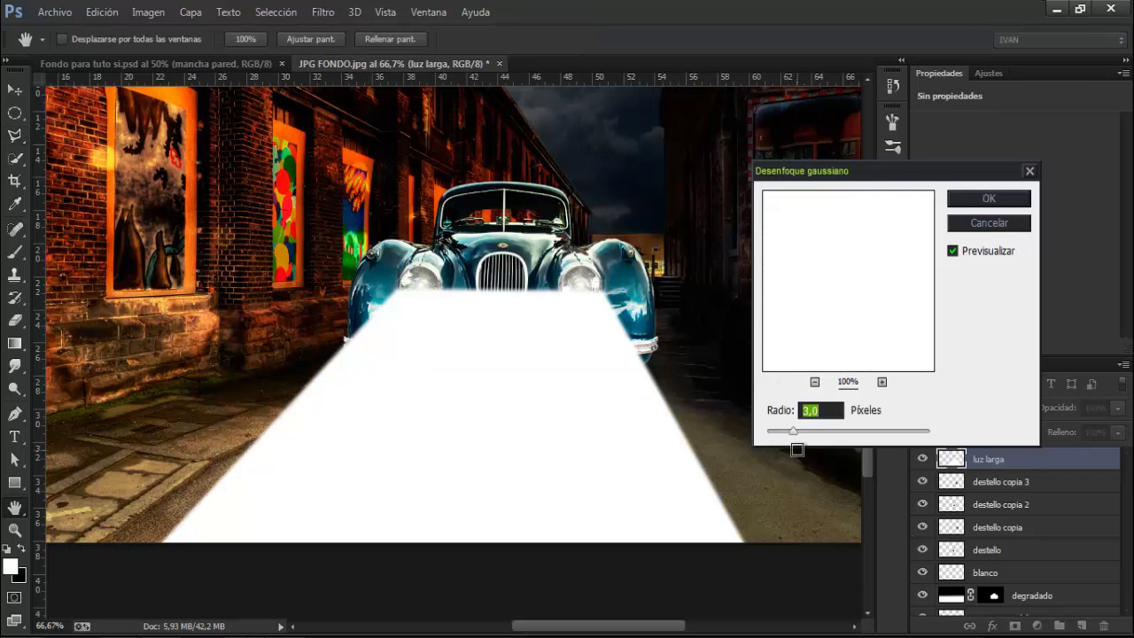
drag(798, 430, 844, 429)
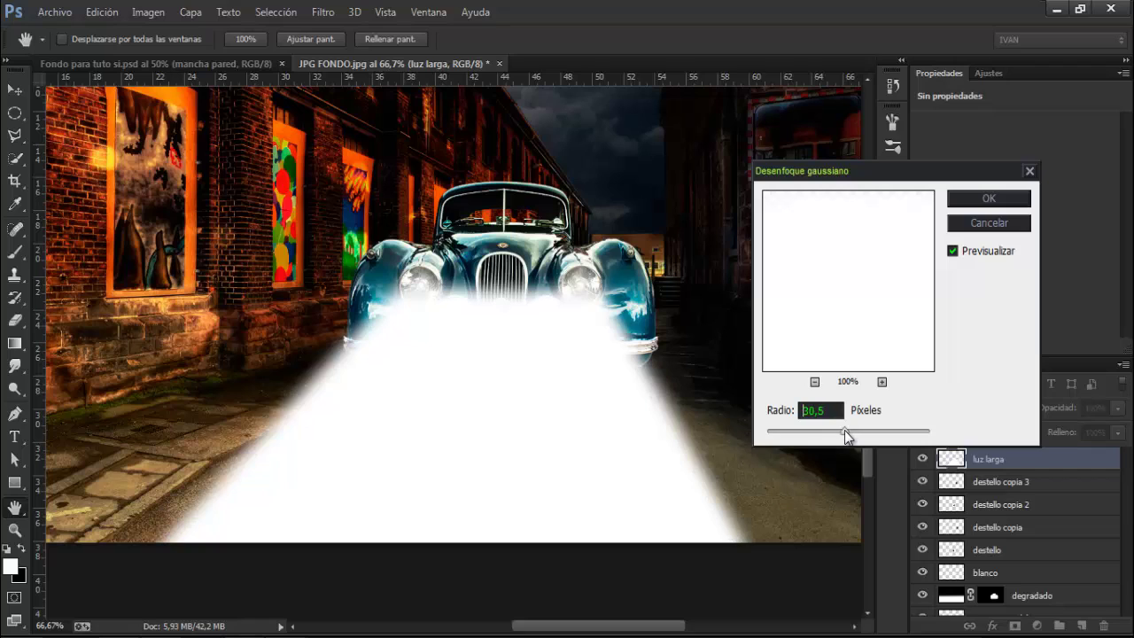
click(988, 200)
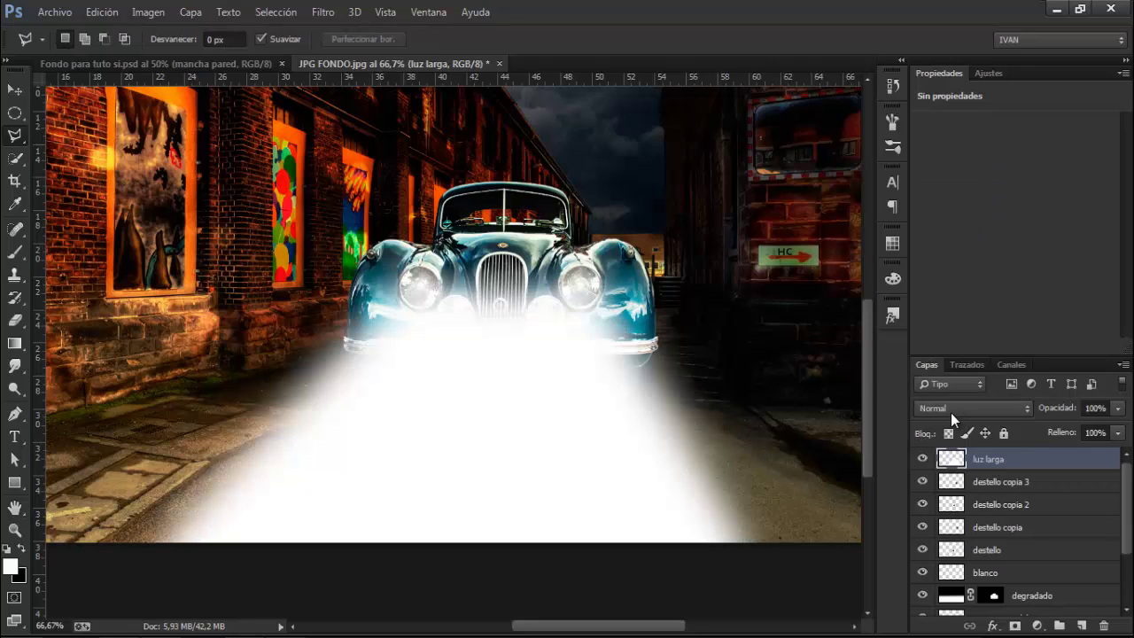
Set the luz larga layer's blending mode to Luz suave and its opacity to 51%.
click(951, 413)
click(970, 236)
click(1117, 409)
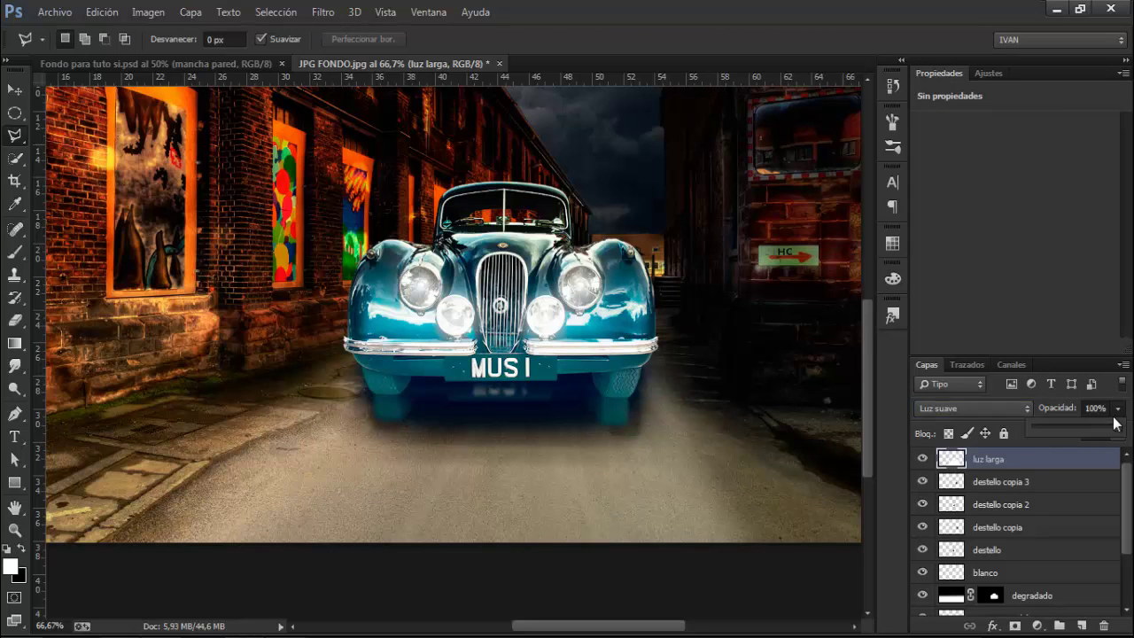
drag(1078, 424, 1076, 424)
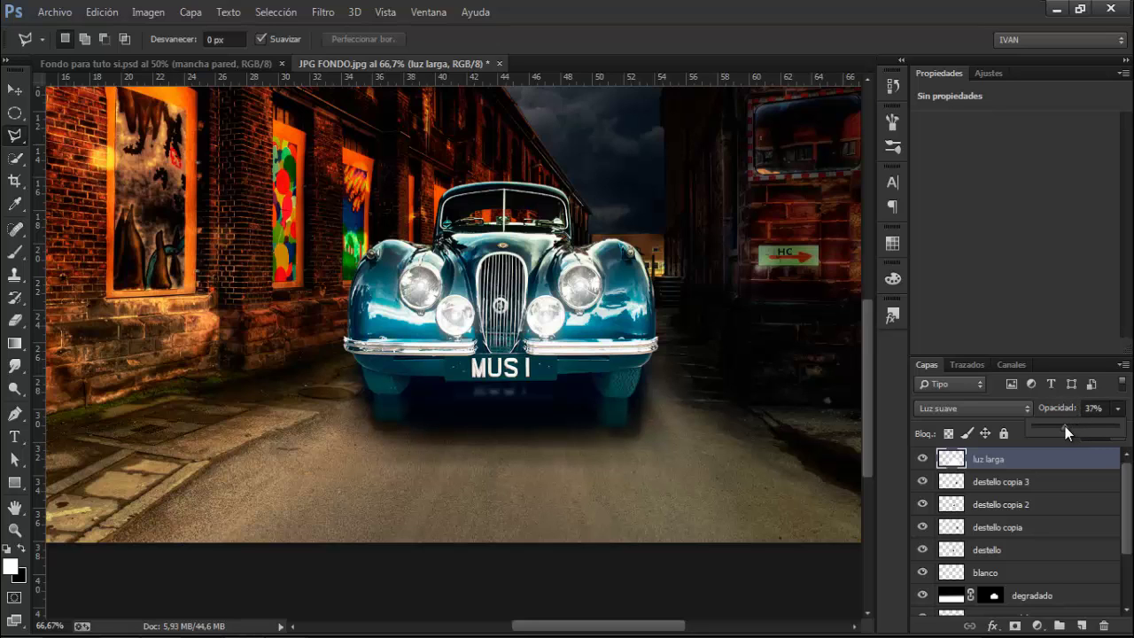
drag(1076, 426, 1076, 426)
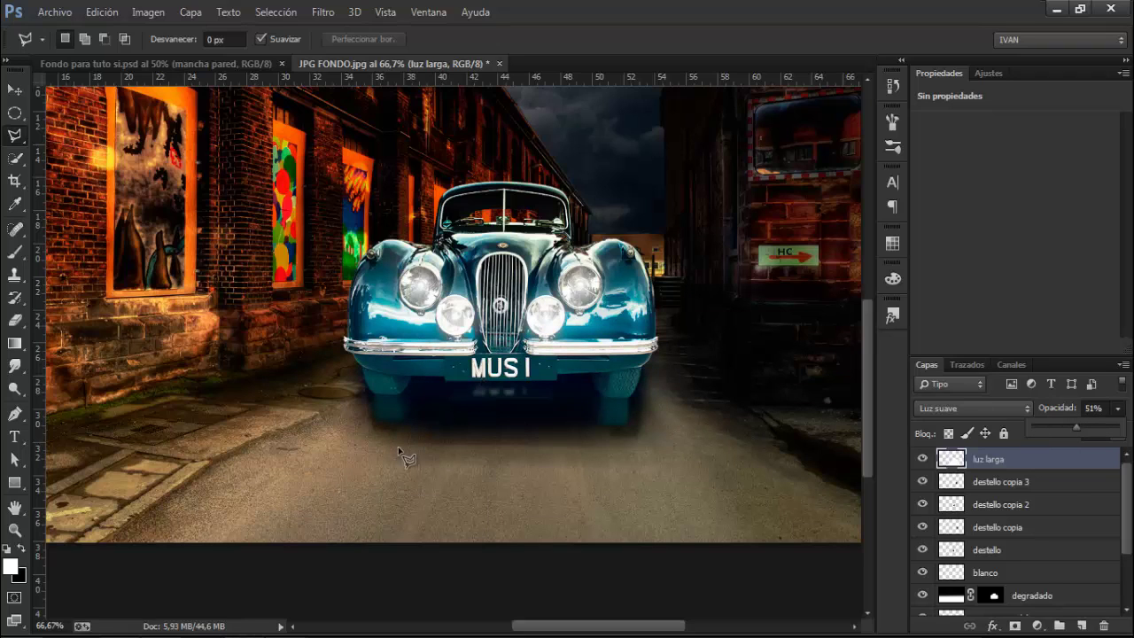
Create a new layer above luz larga and name it "intermitentes".
click(1082, 626)
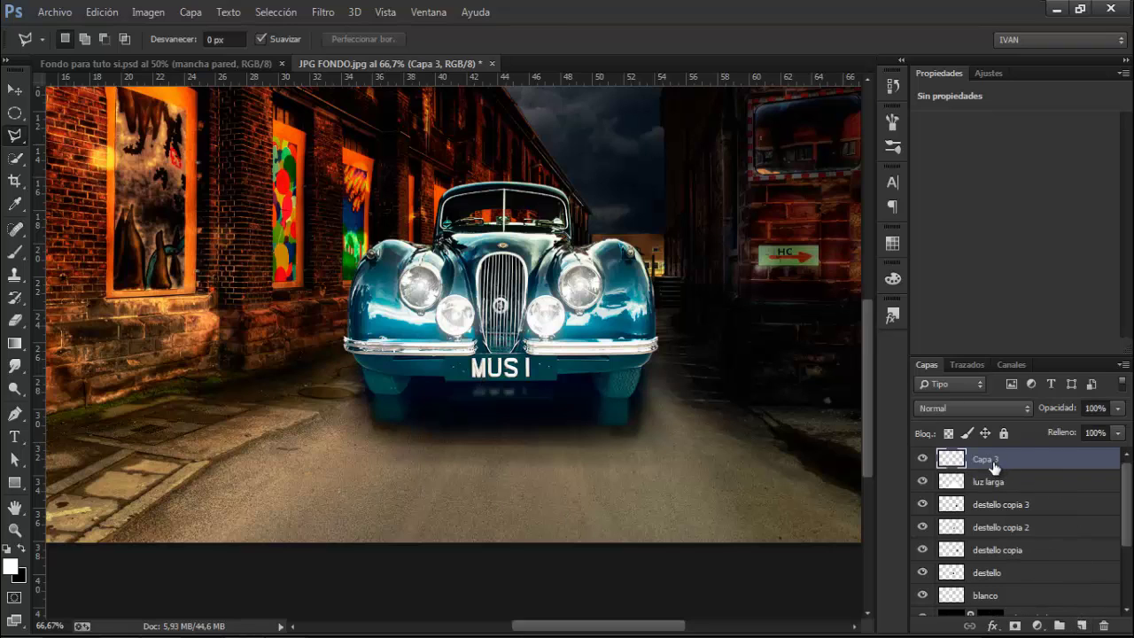
double_click(987, 459)
key(BackSpace)
key(Return)
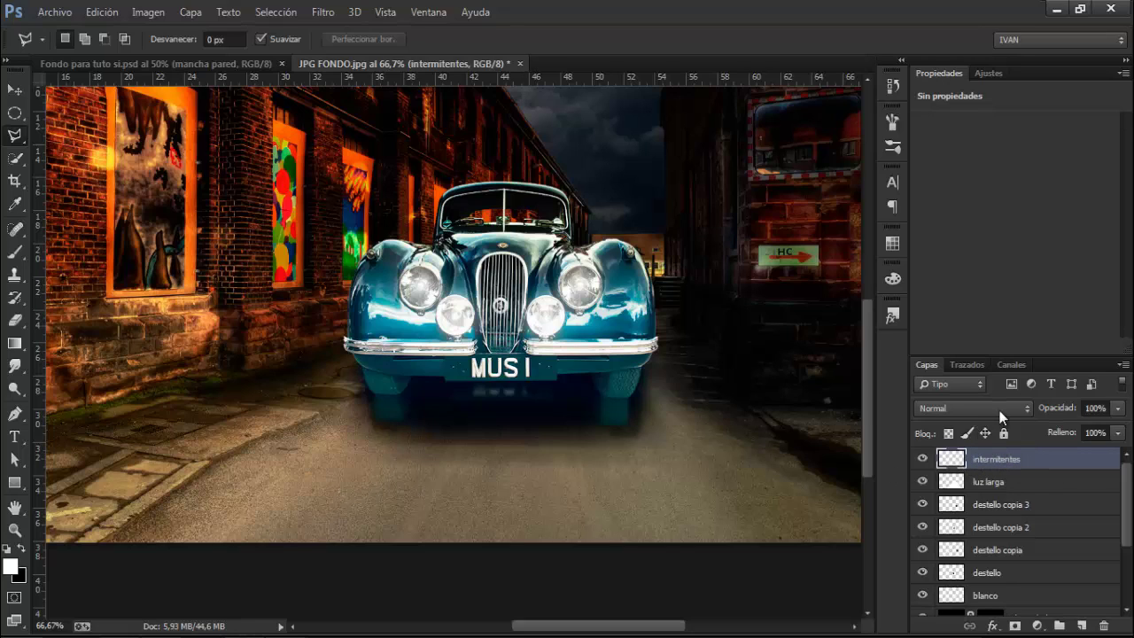
Sample the orange of the large poster's frame and shift the foreground colour to a more saturated orange, about fd8c00.
click(15, 202)
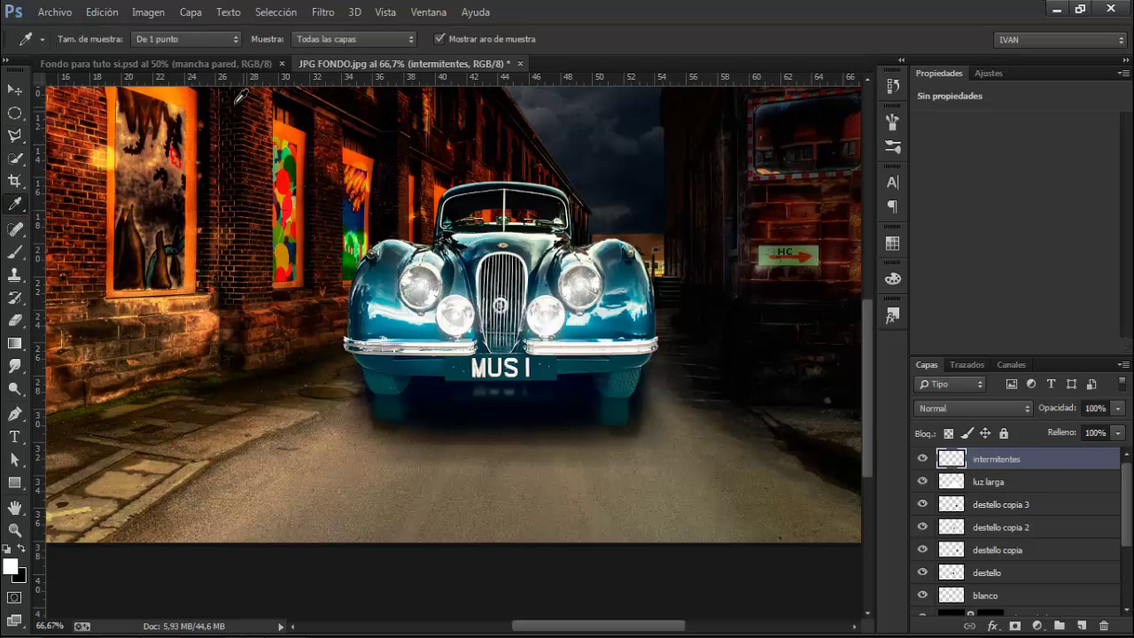
click(176, 92)
click(12, 568)
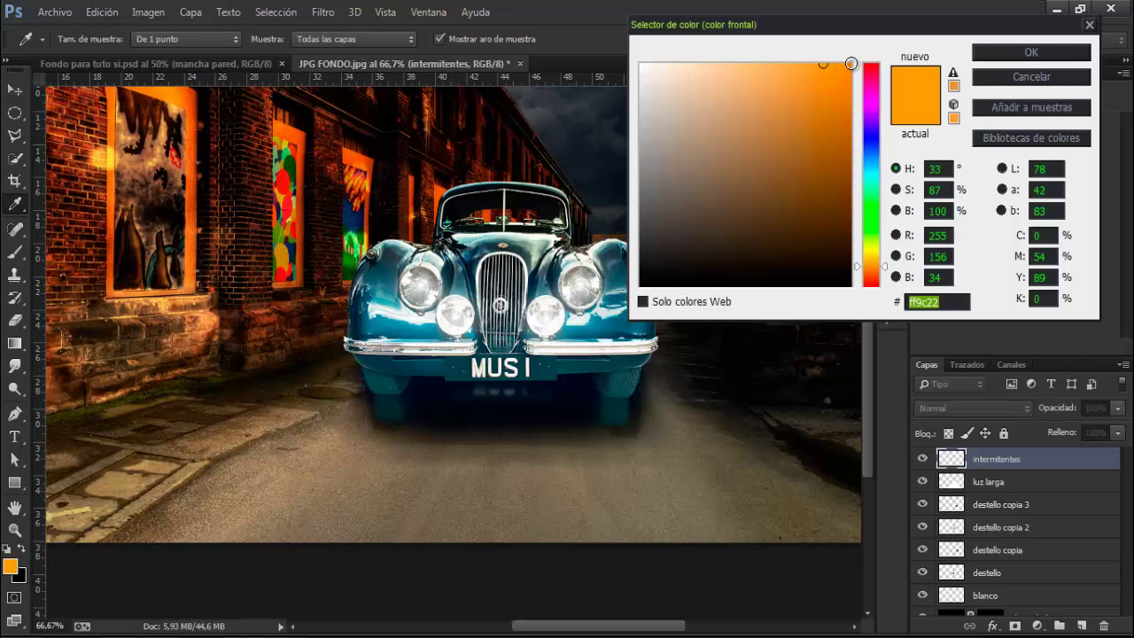
click(852, 65)
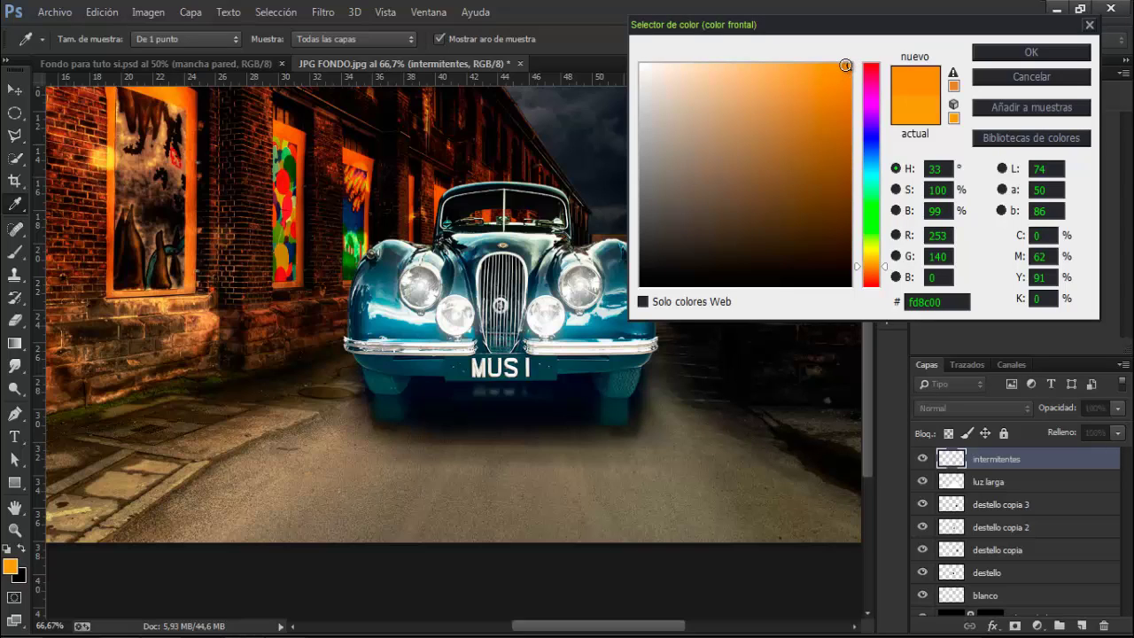
click(848, 64)
click(1029, 49)
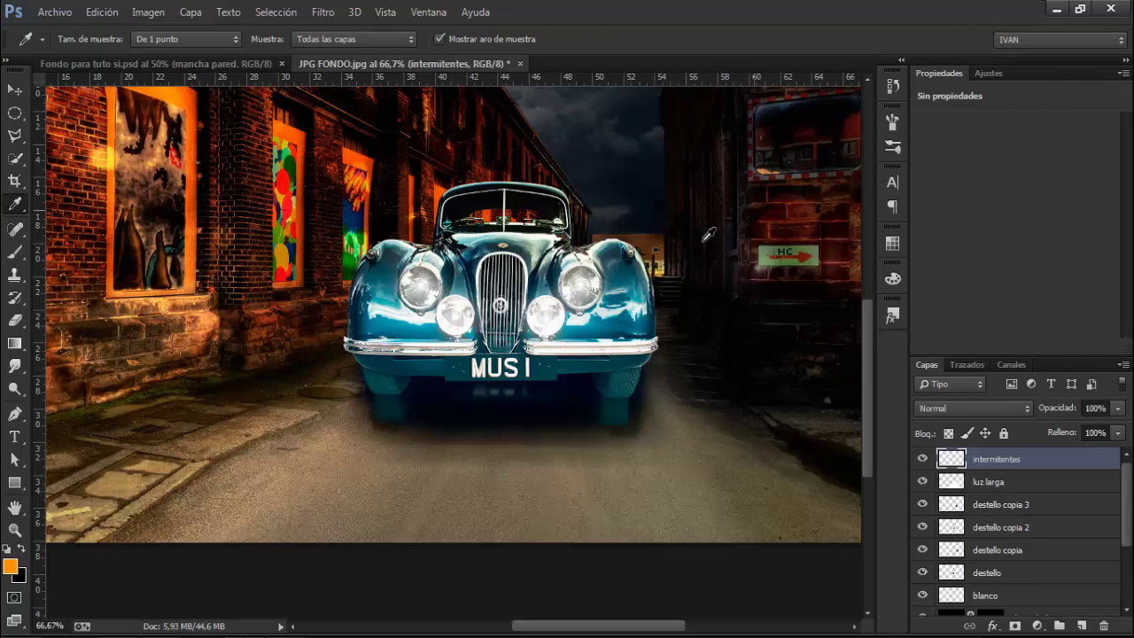
Dab orange on both turn signals with a hard round 15 px brush and set the intermitentes layer's blending mode to Sobreexponer color.
click(16, 254)
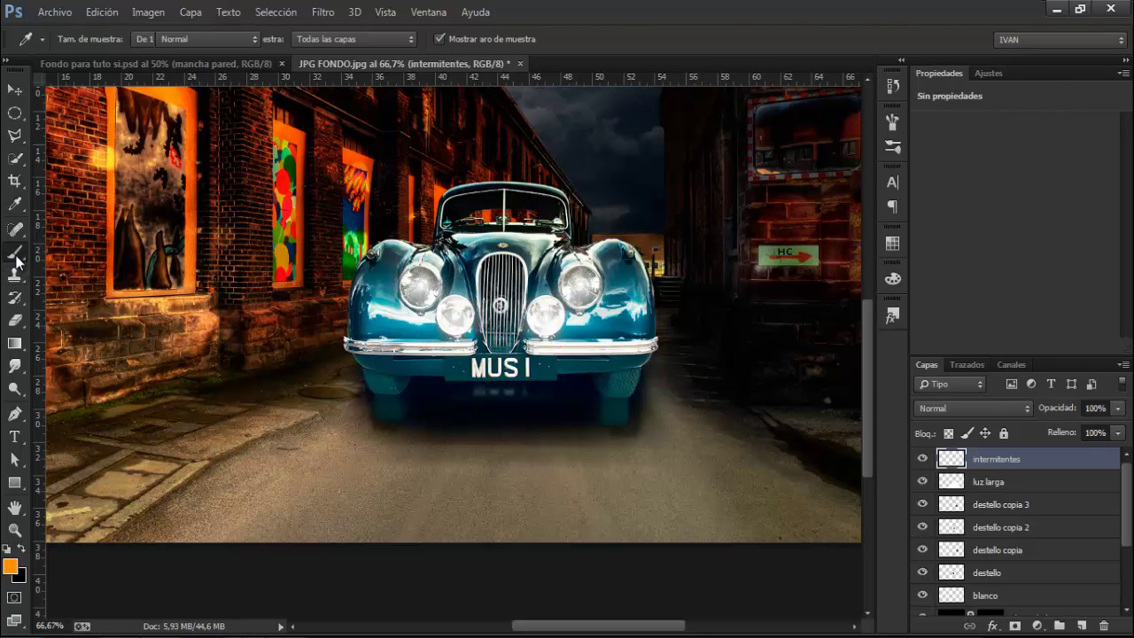
right_click(407, 340)
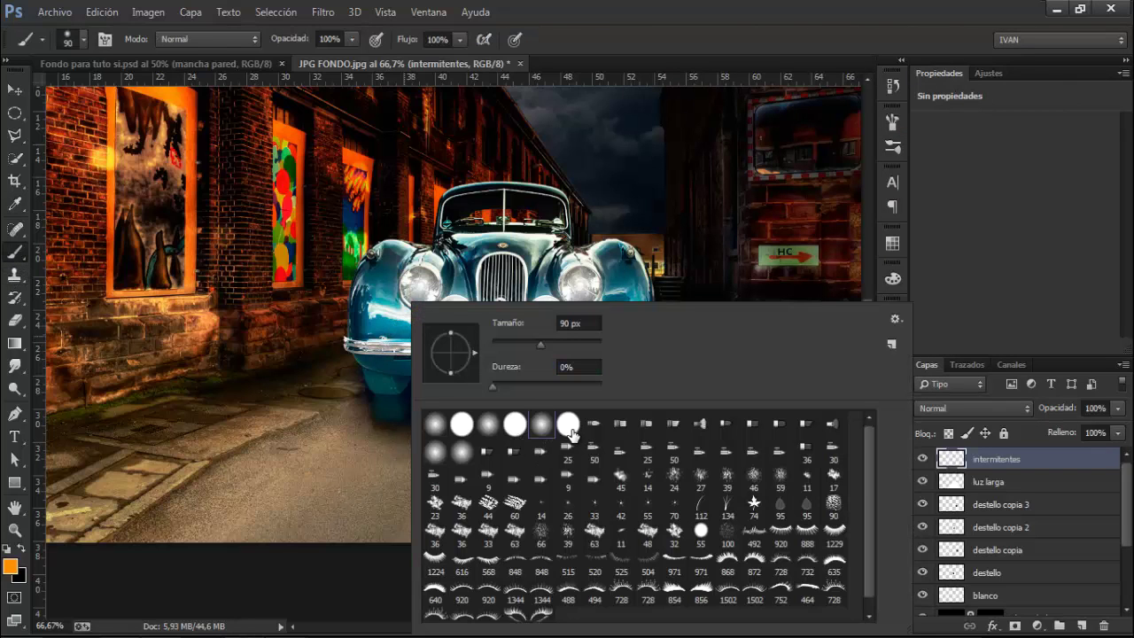
click(571, 429)
click(498, 343)
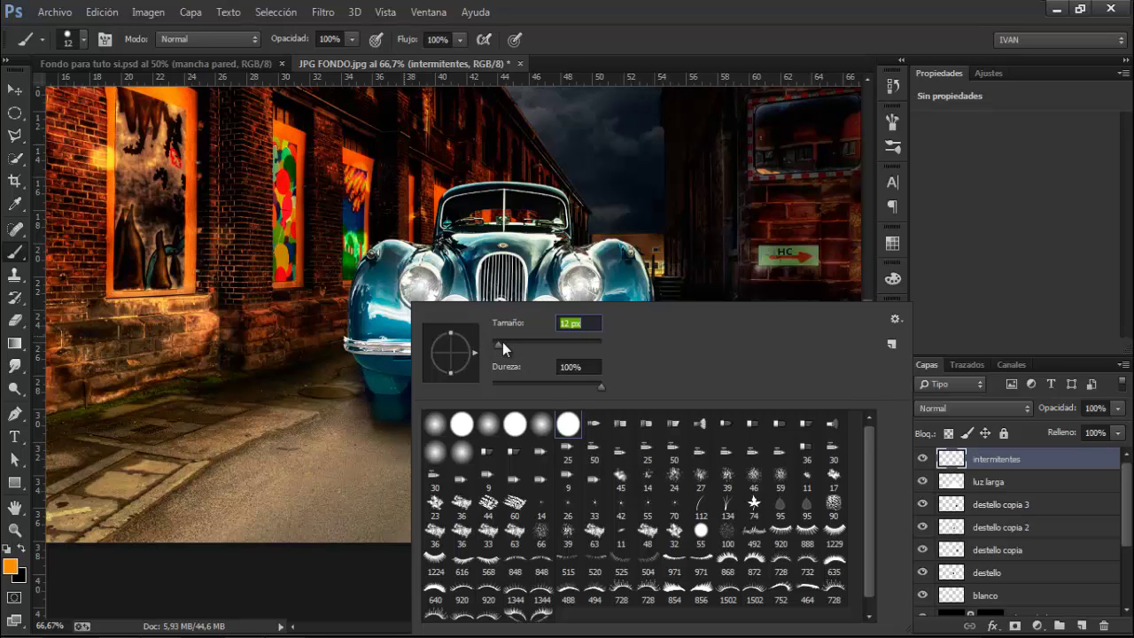
drag(502, 342, 503, 342)
click(370, 254)
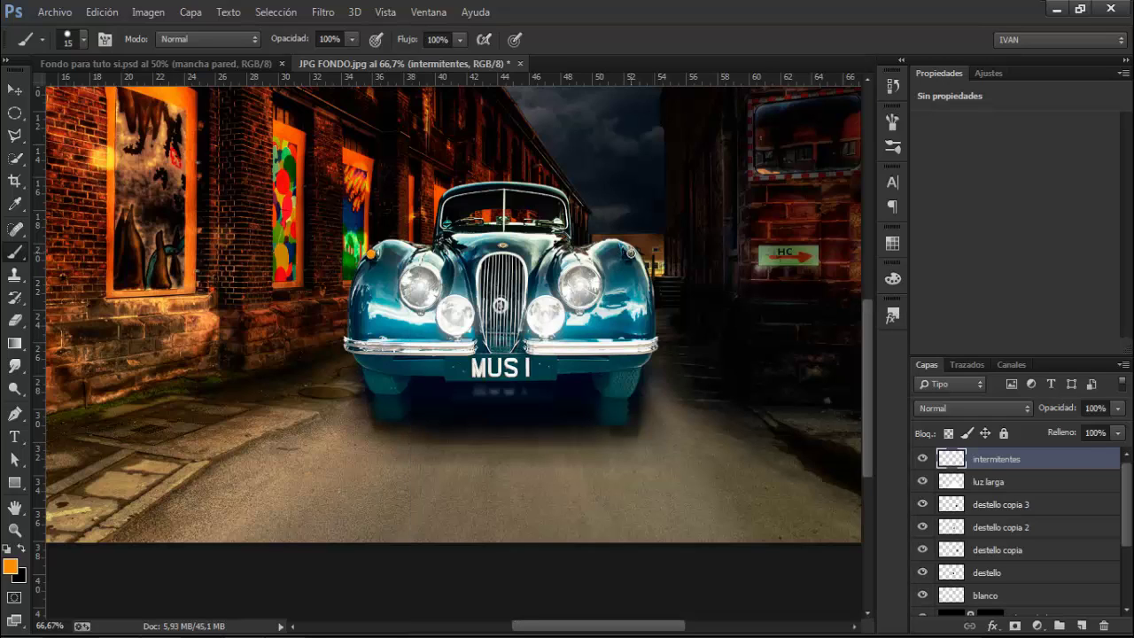
click(630, 252)
click(984, 413)
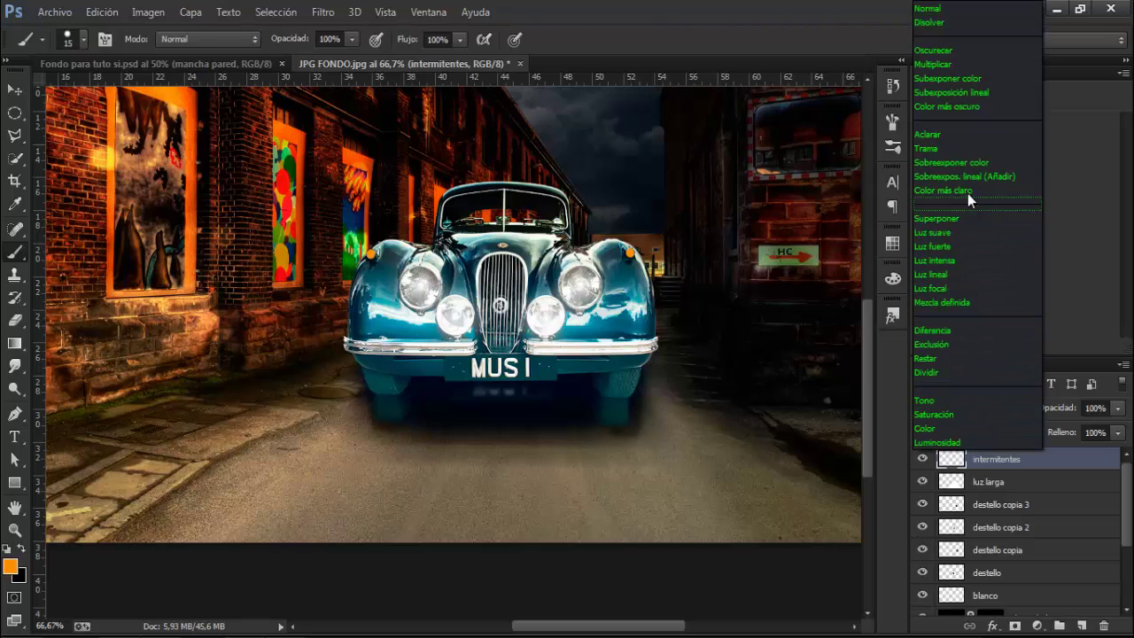
click(963, 163)
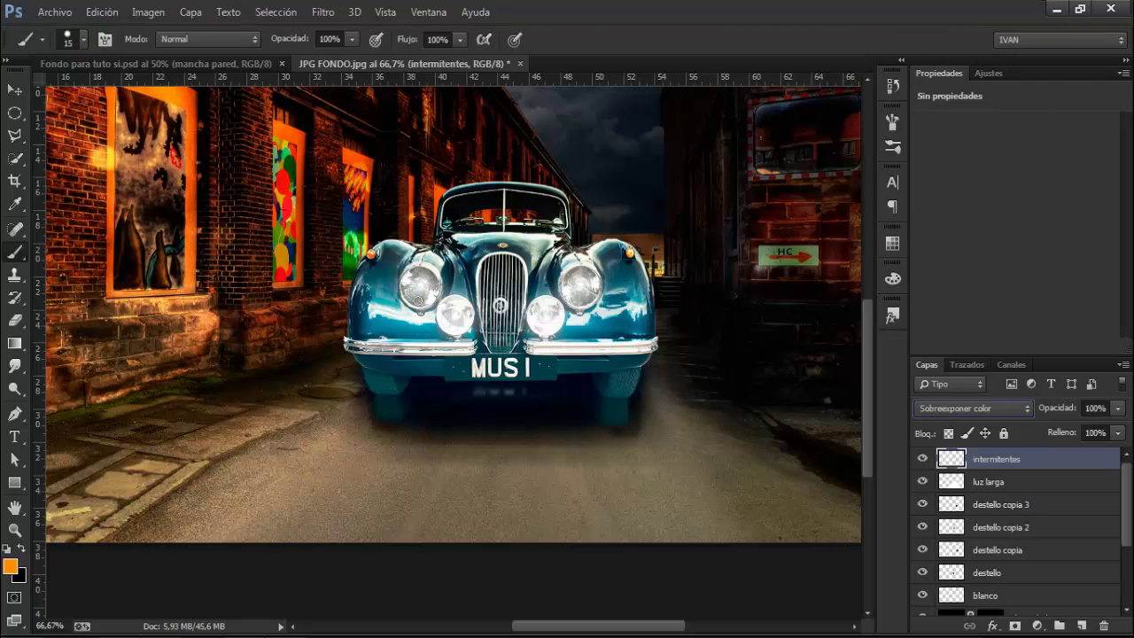
Create a new layer above intermitentes and name it "intermitentes 1".
click(1083, 626)
double_click(990, 459)
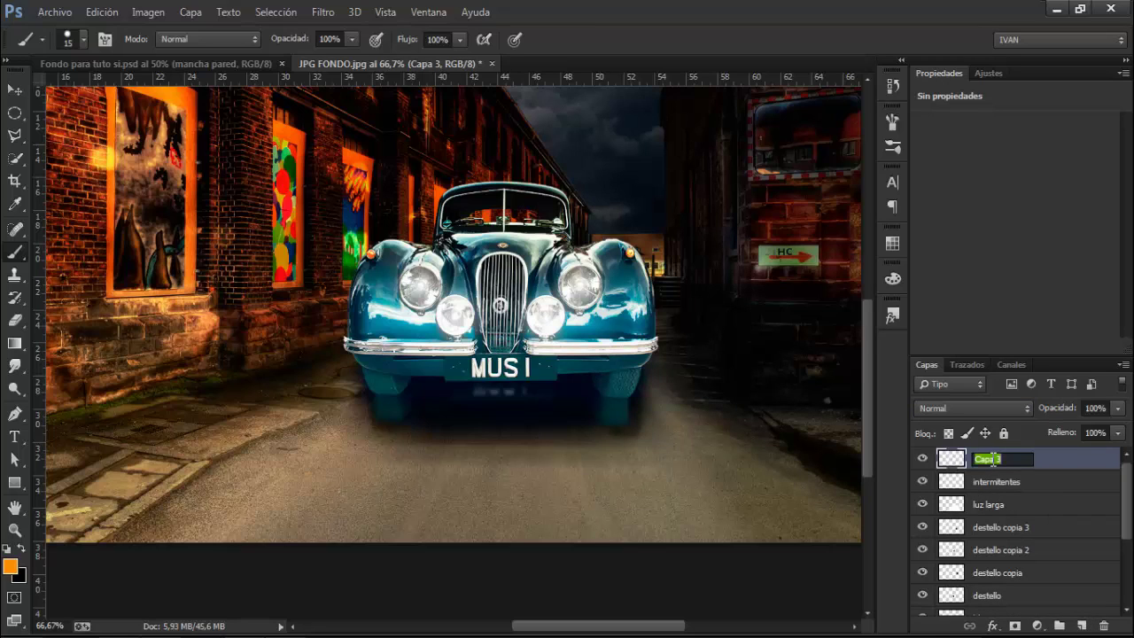
key(BackSpace)
text(intermitentes 1)
key(Return)
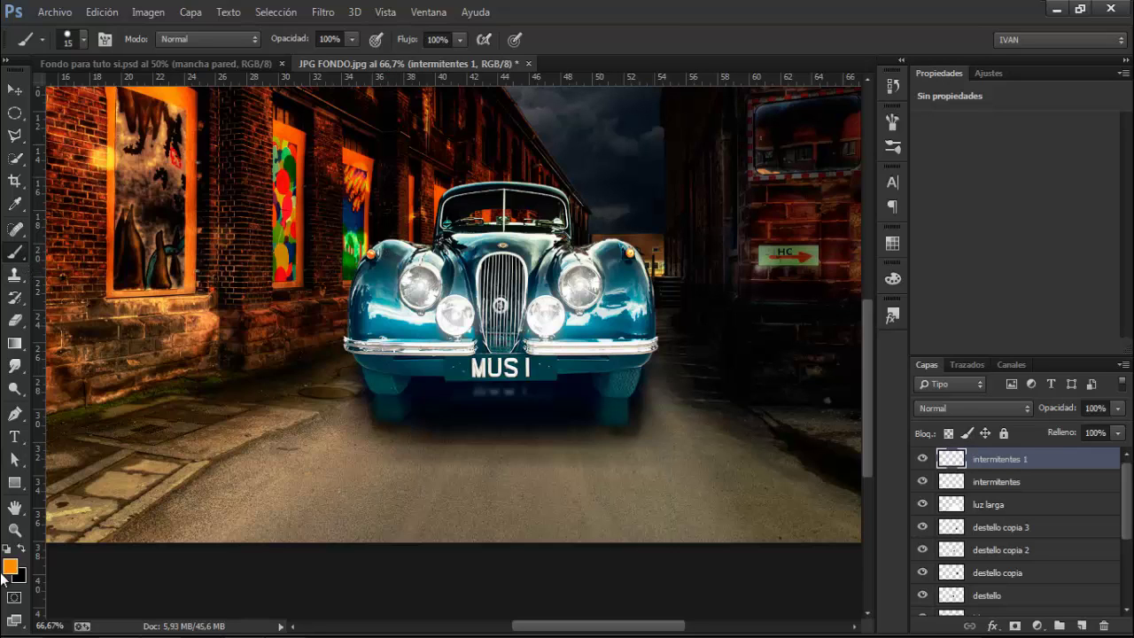
Paint an orange glow over both turn signals with a soft 48 px brush and set the layer's blending mode to Sobreexpos. lineal (Añadir).
alt+right_click(327, 280)
drag(339, 298, 356, 324)
right_click(487, 385)
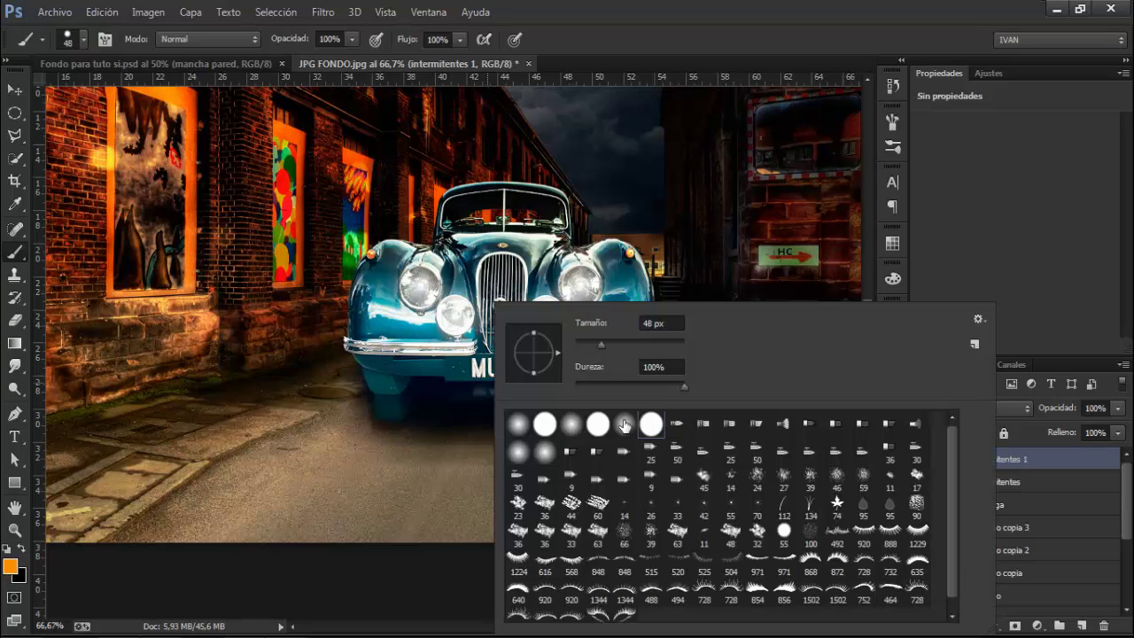
click(624, 423)
click(965, 278)
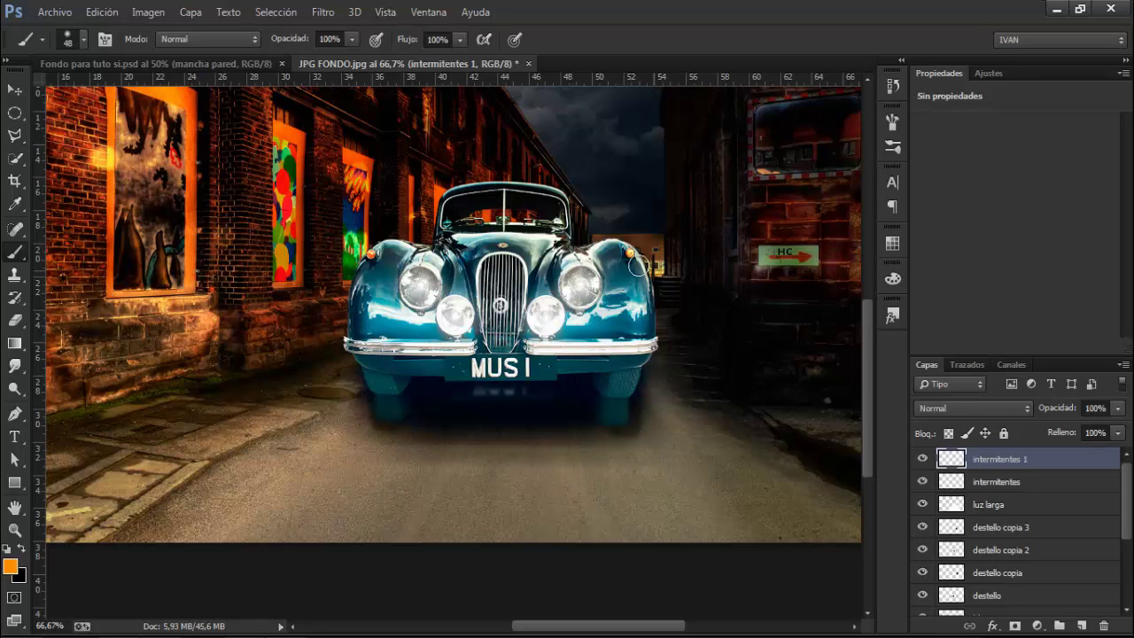
click(630, 253)
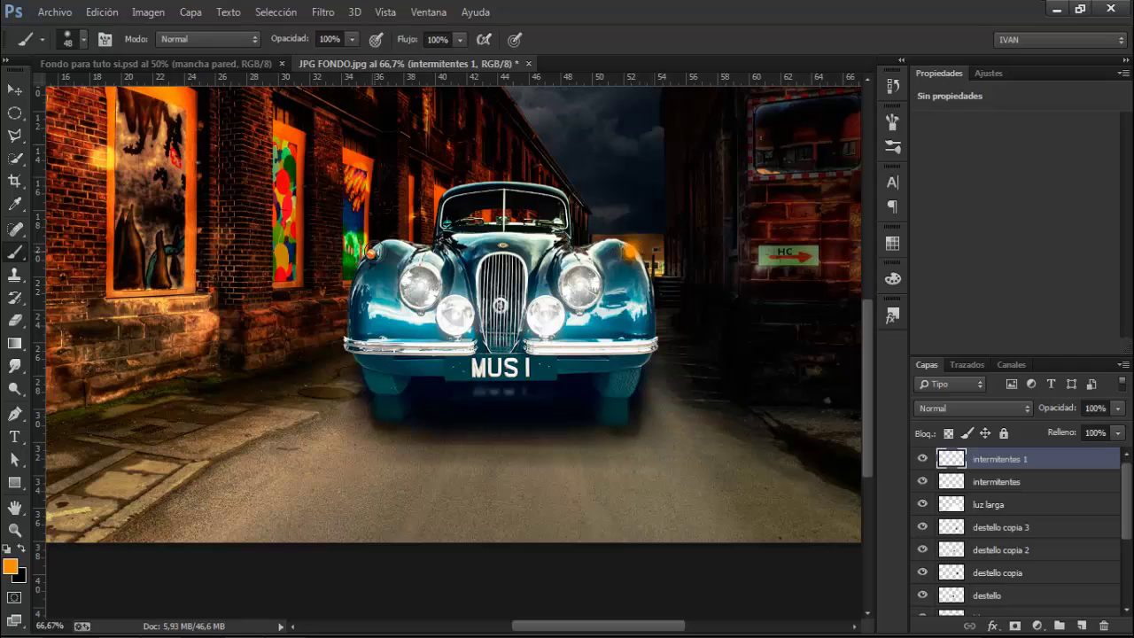
click(373, 253)
key(ctrl+z)
click(973, 408)
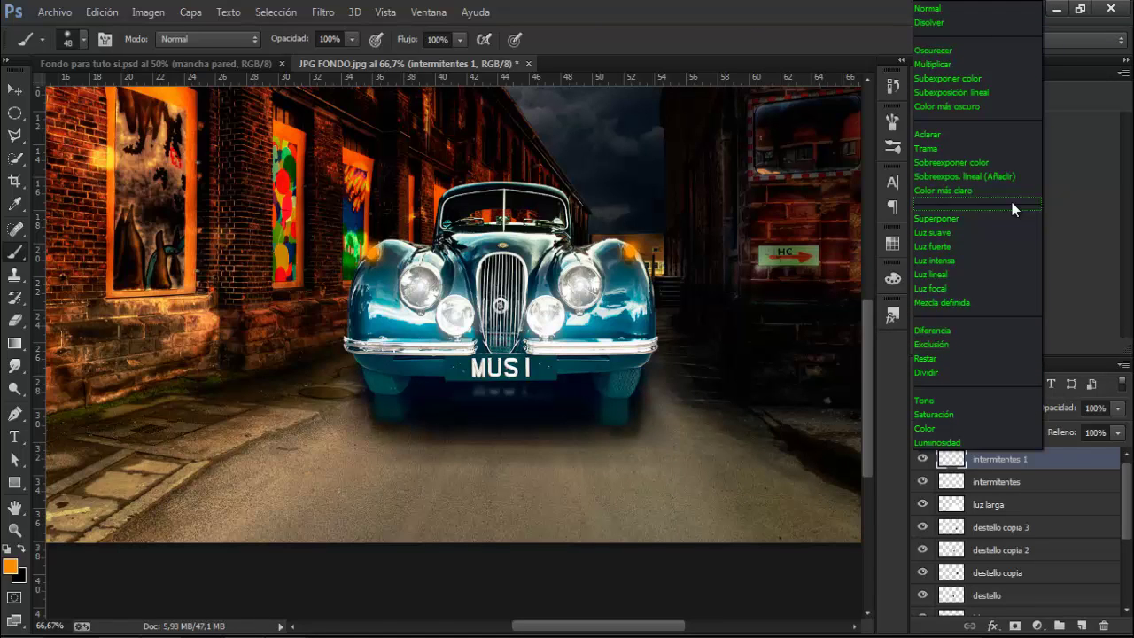
click(961, 177)
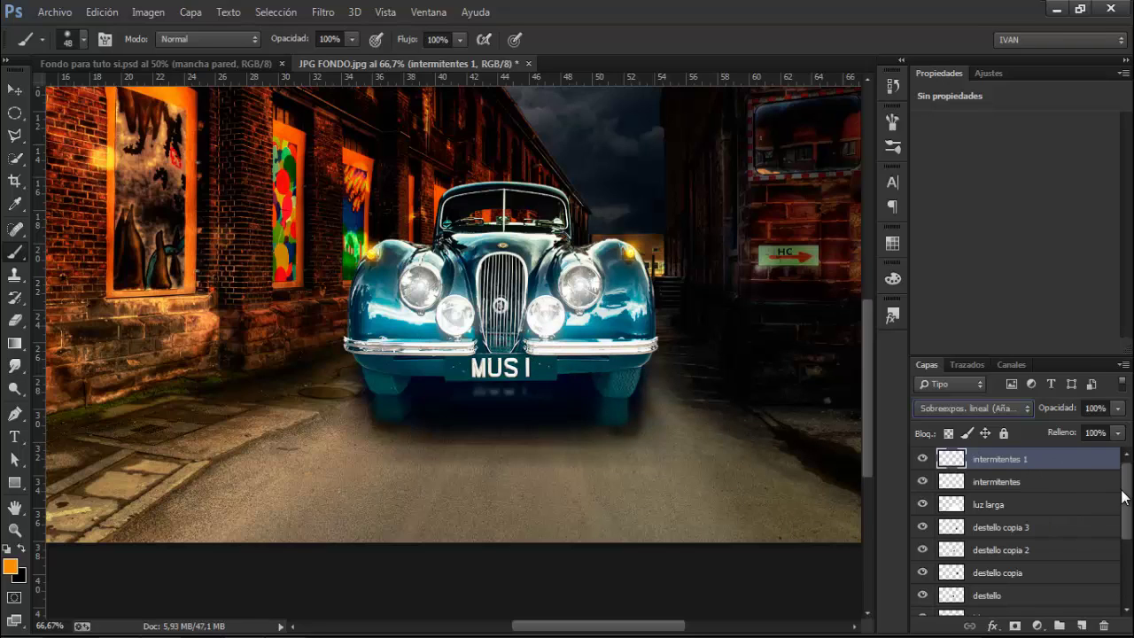
Group all the layers from intermitentes 1 down to sombra 1 and name the group COCHE.
drag(1126, 516, 1130, 591)
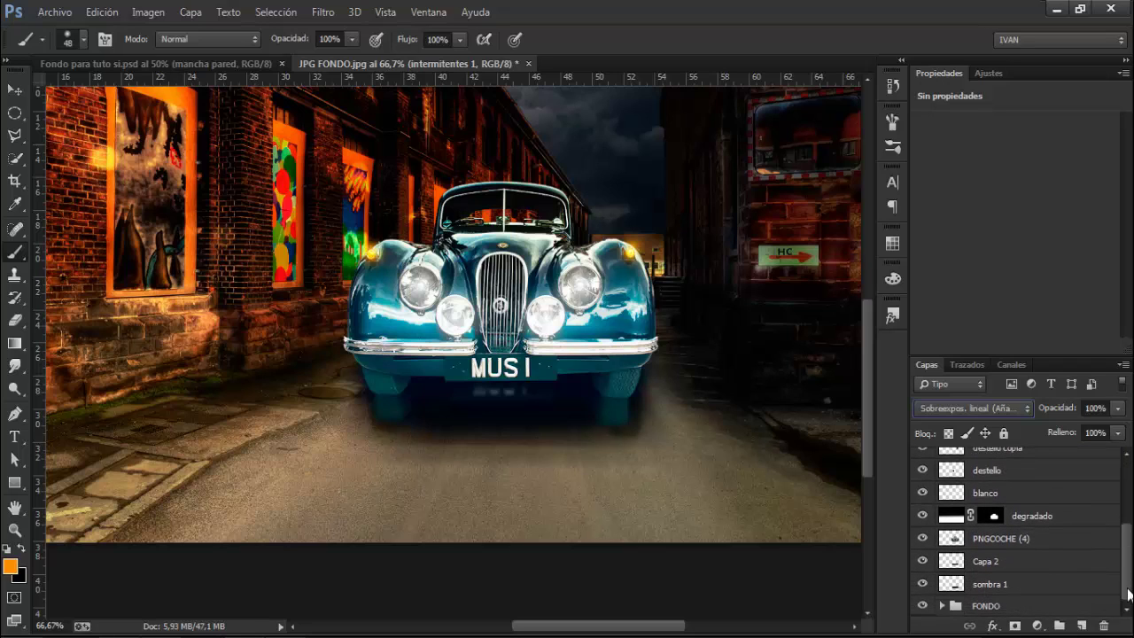
shift+click(1040, 588)
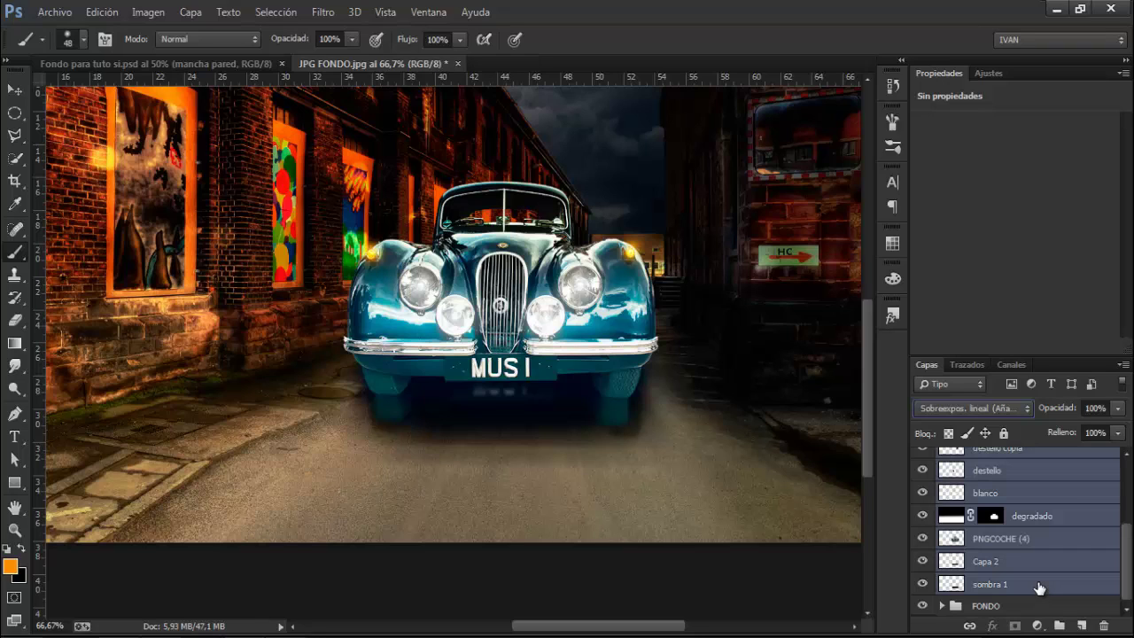
key(ctrl+g)
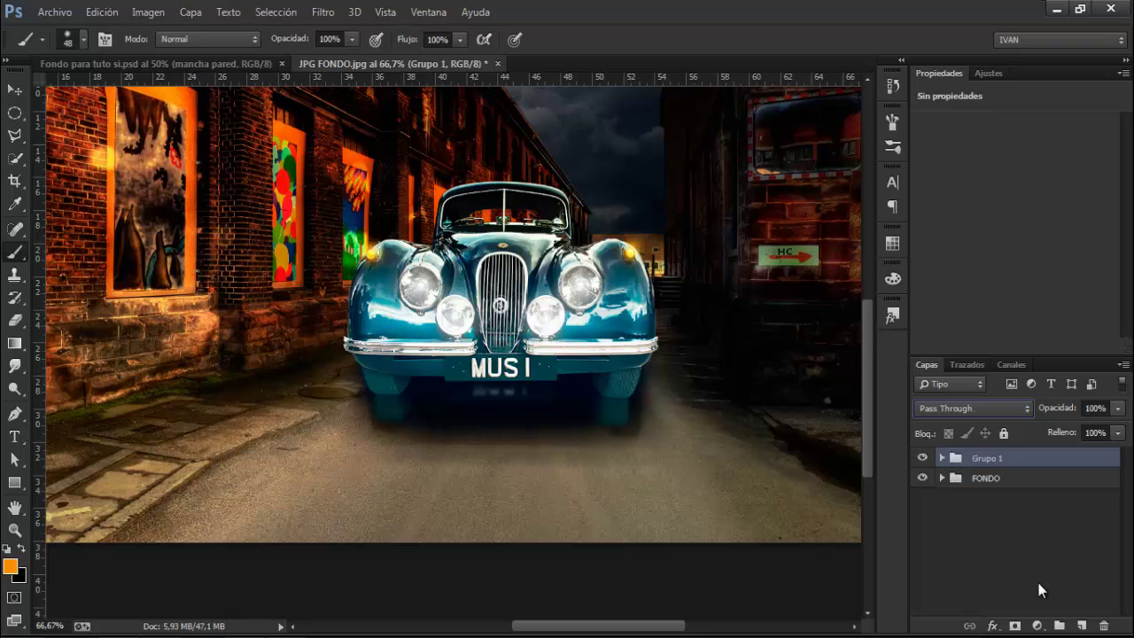
double_click(986, 458)
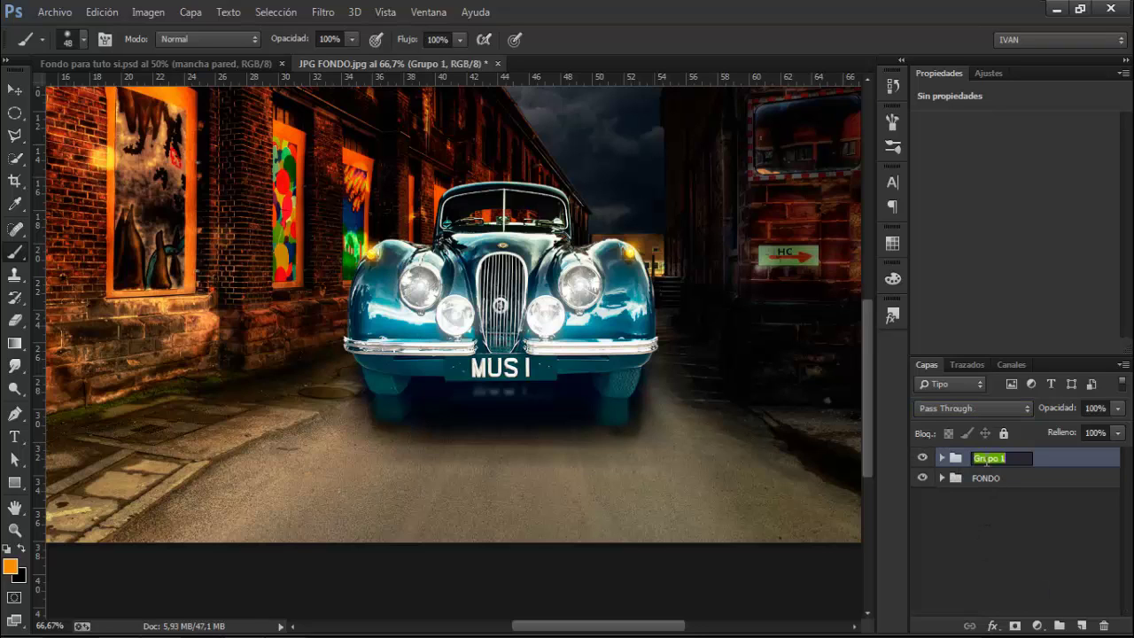
key(BackSpace)
key(Return)
key(ctrl+0)
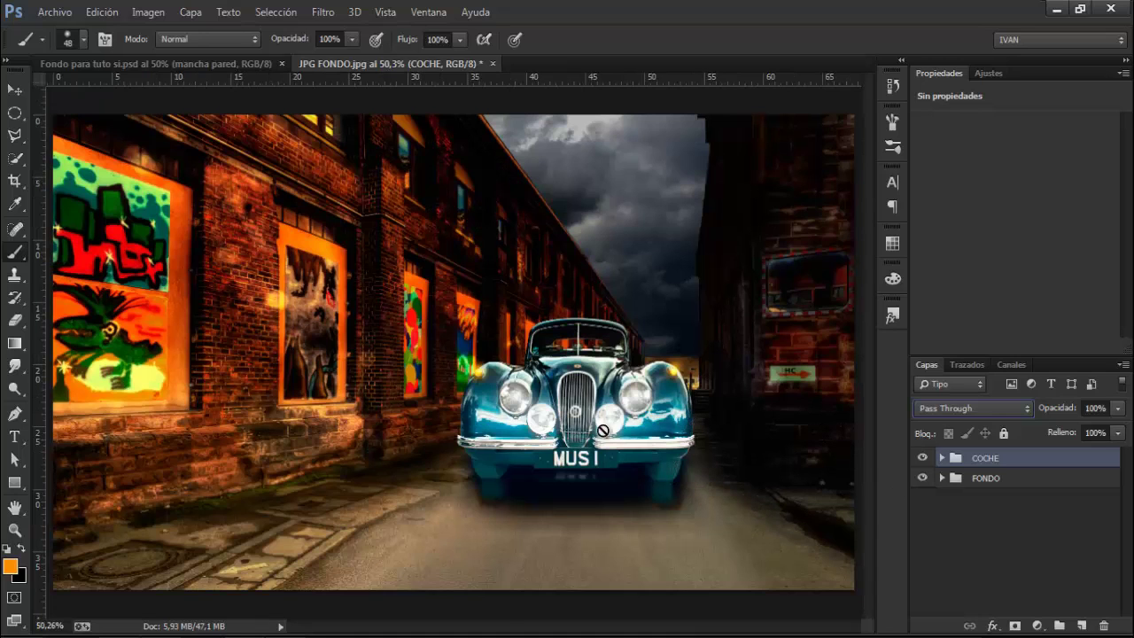
Place the PNG SPORT image, scale it to about 65.5% and stand the figure on the street just left of the car.
click(55, 12)
click(147, 310)
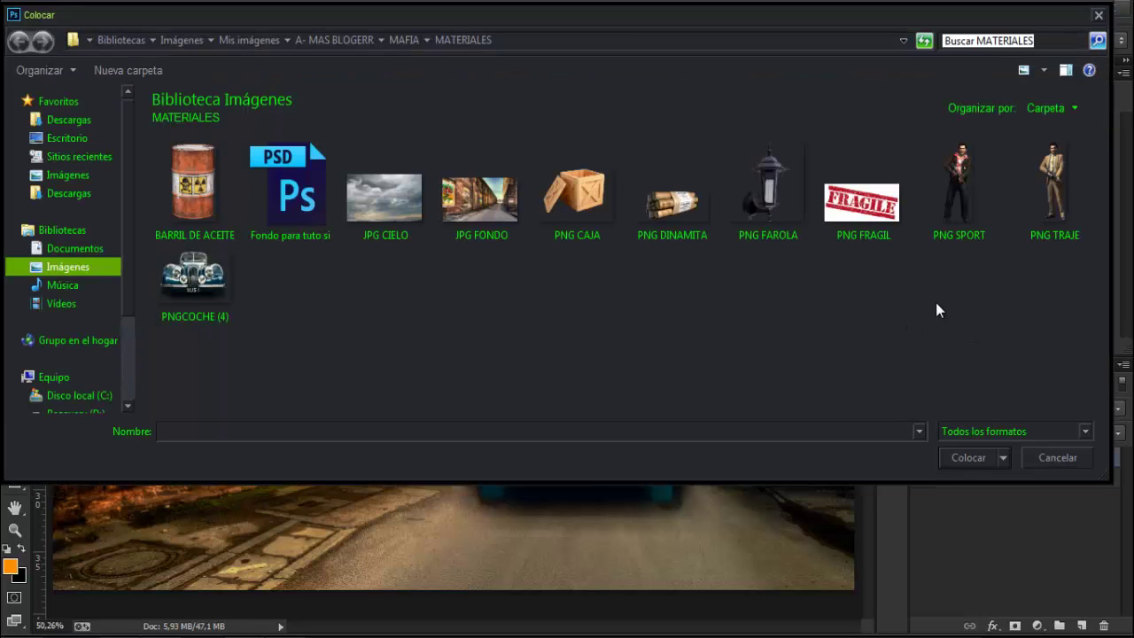
double_click(963, 196)
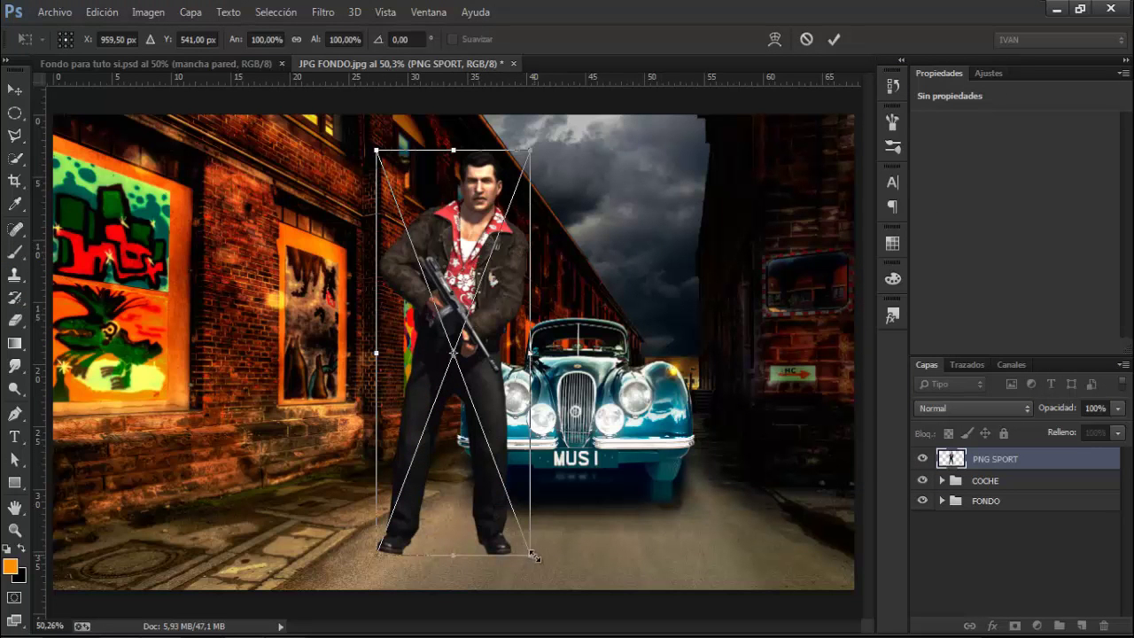
drag(530, 557, 447, 478)
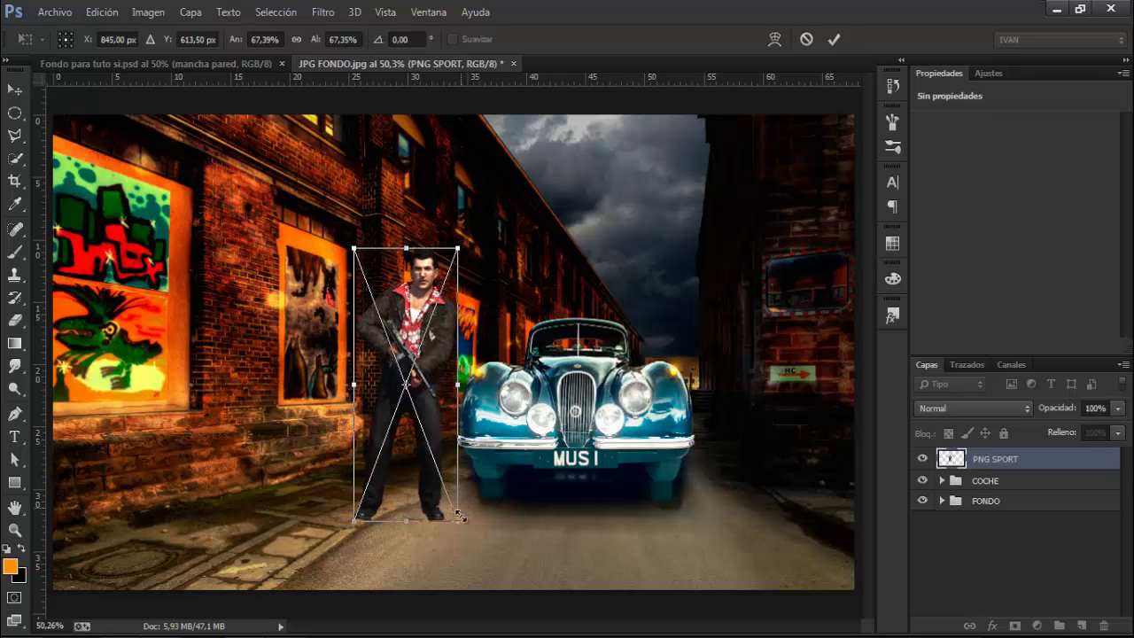
drag(458, 526, 440, 493)
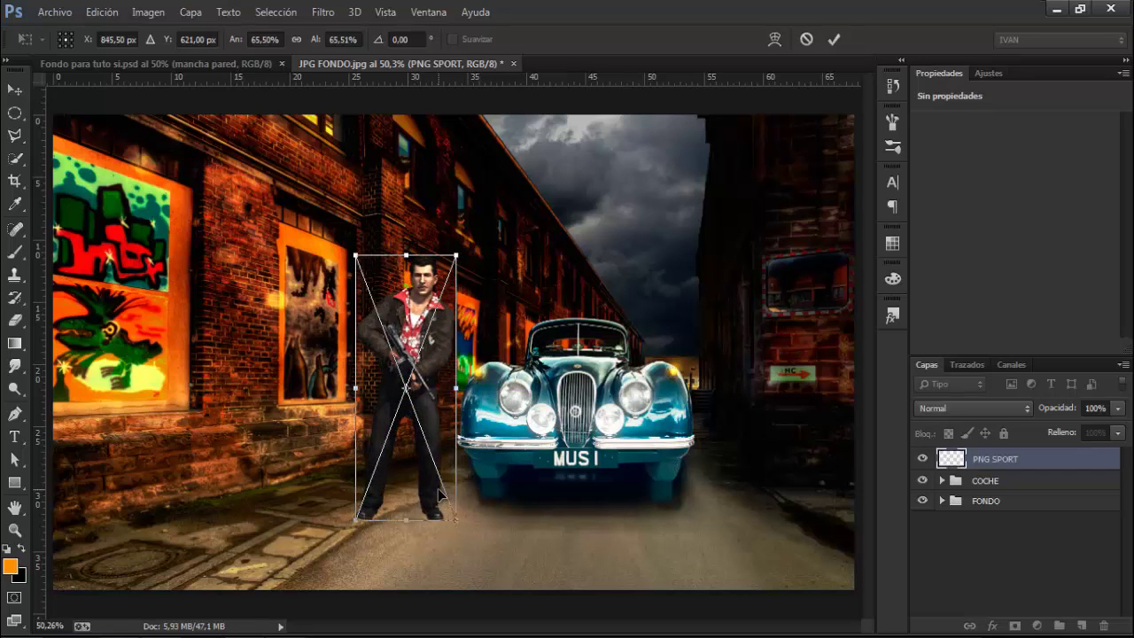
click(834, 39)
key(b)
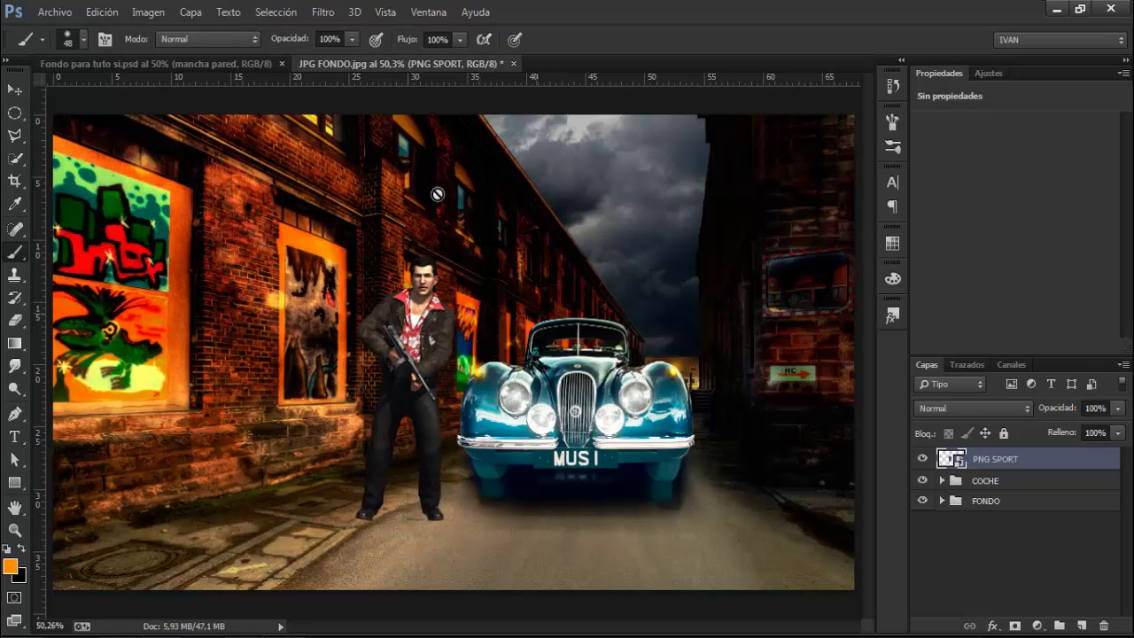
Place the PNG TRAJE image, scale it to about 65% and stand the figure just right of the car.
click(55, 11)
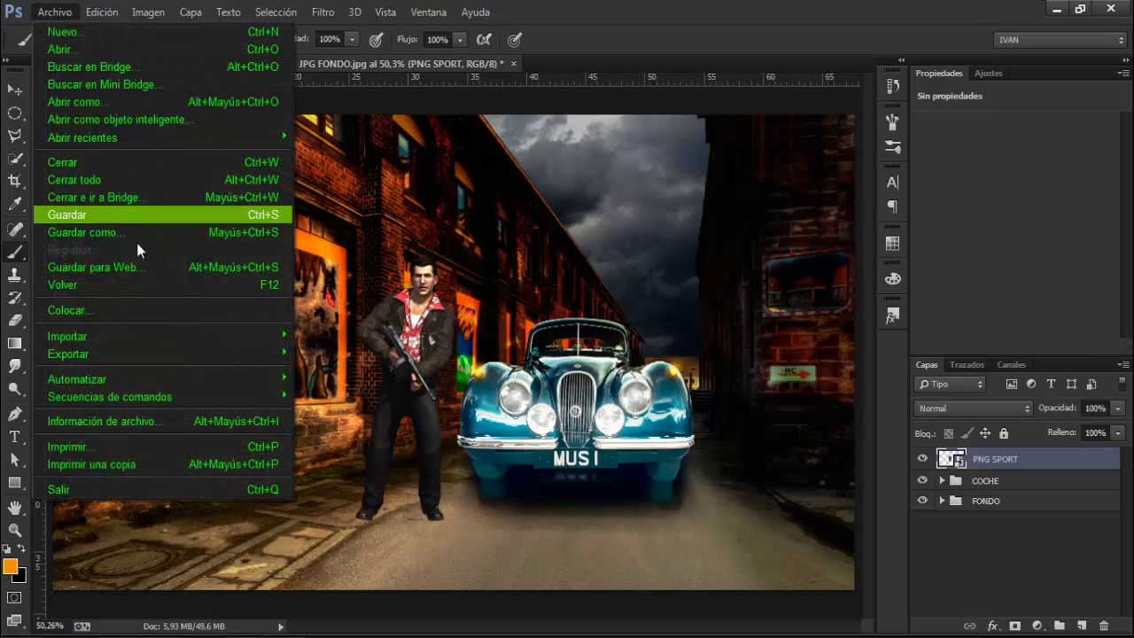
click(177, 305)
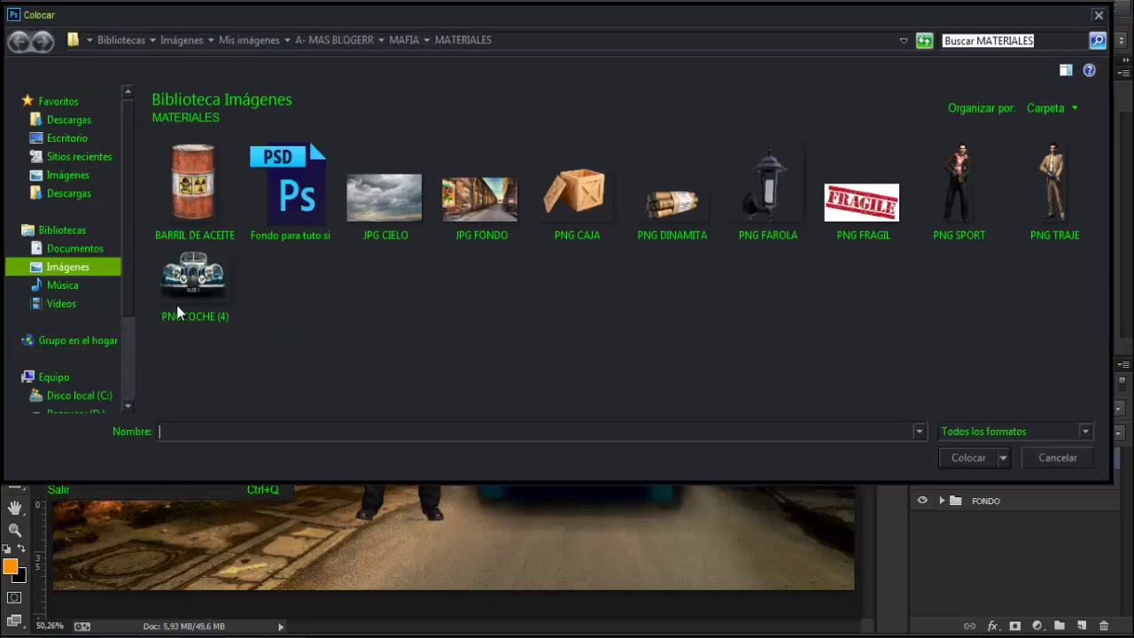
double_click(1054, 191)
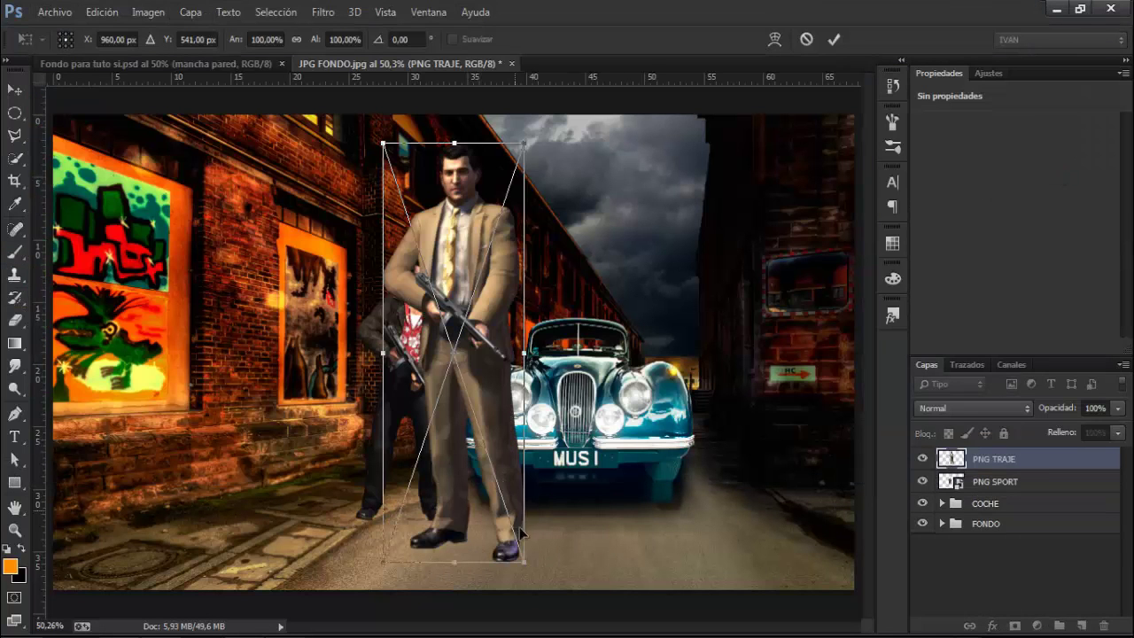
drag(526, 562, 740, 463)
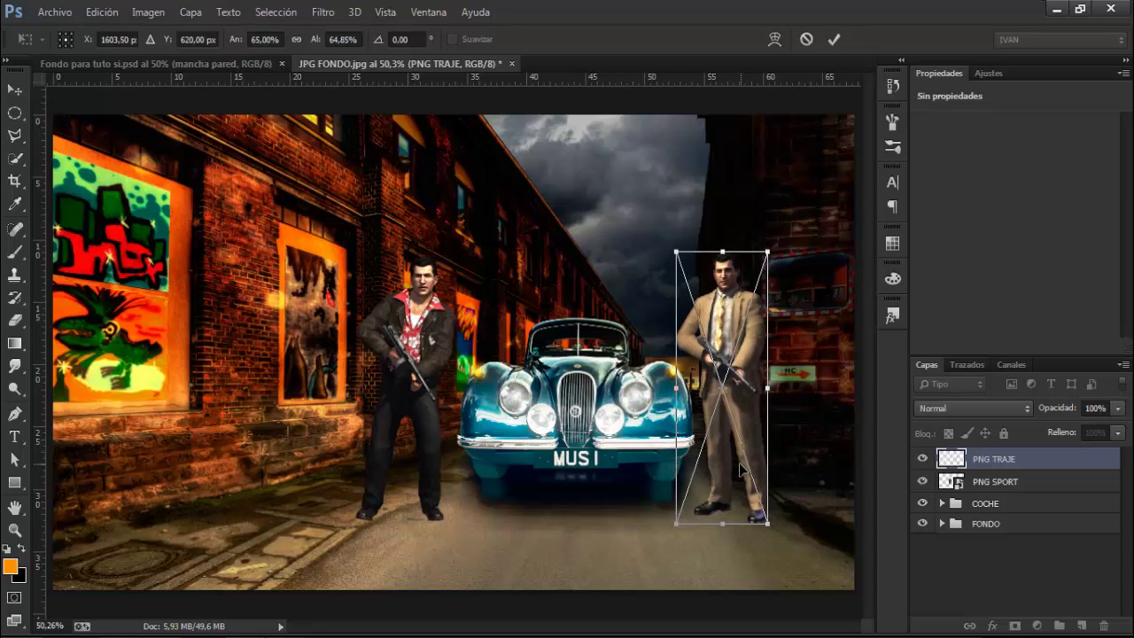
click(837, 40)
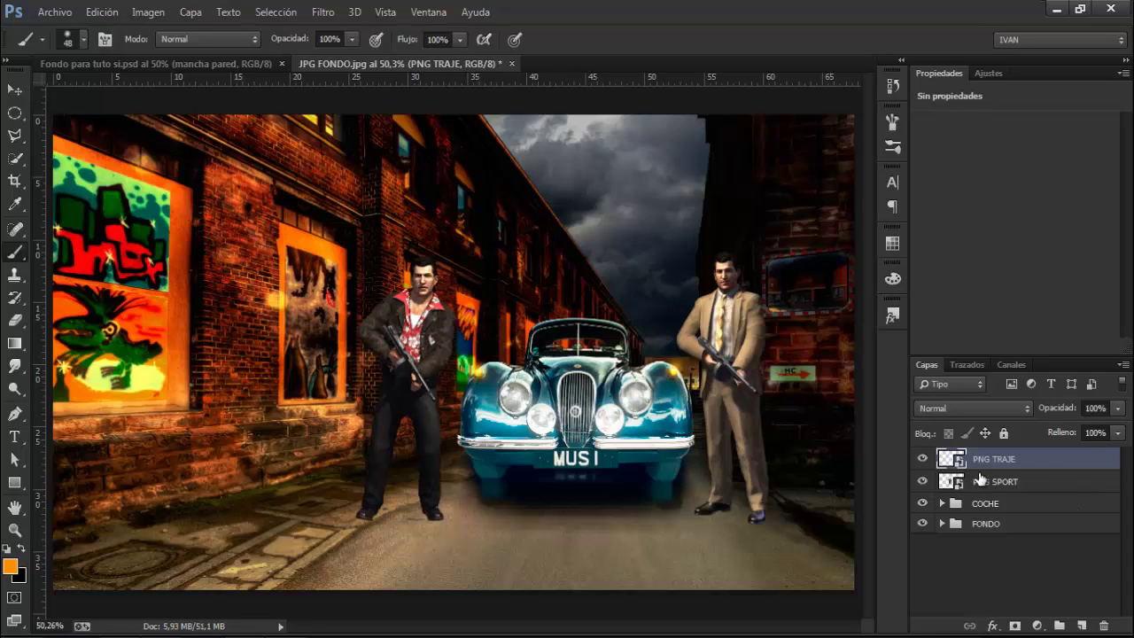
Create a new layer directly below PNG SPORT and name it "sombra sport".
click(1006, 484)
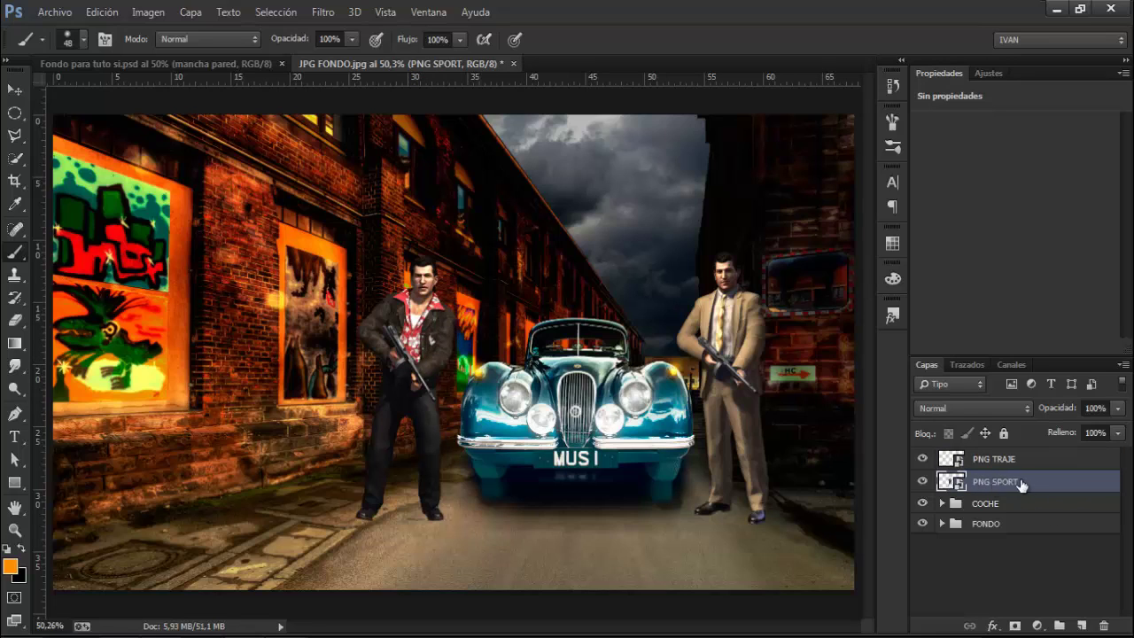
click(1081, 627)
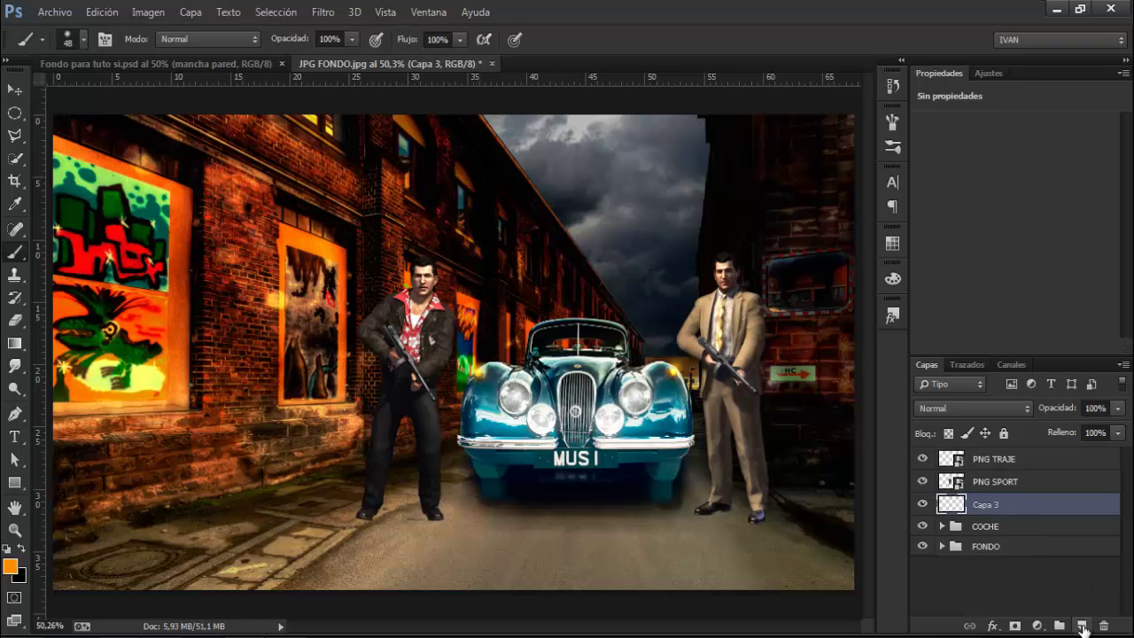
double_click(998, 502)
key(BackSpace)
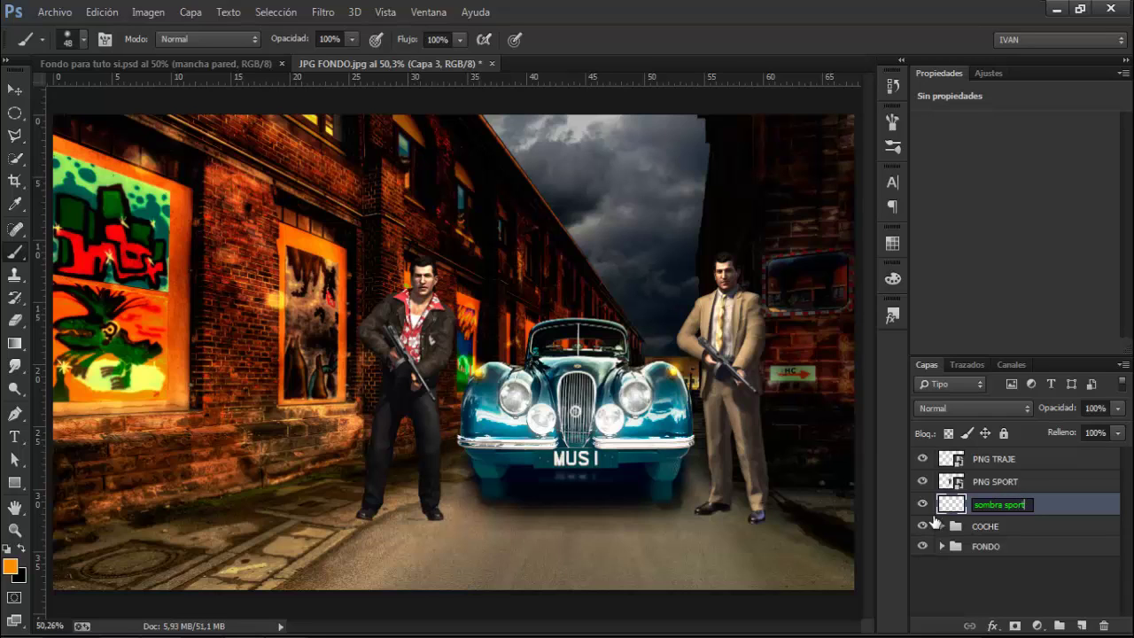
key(Return)
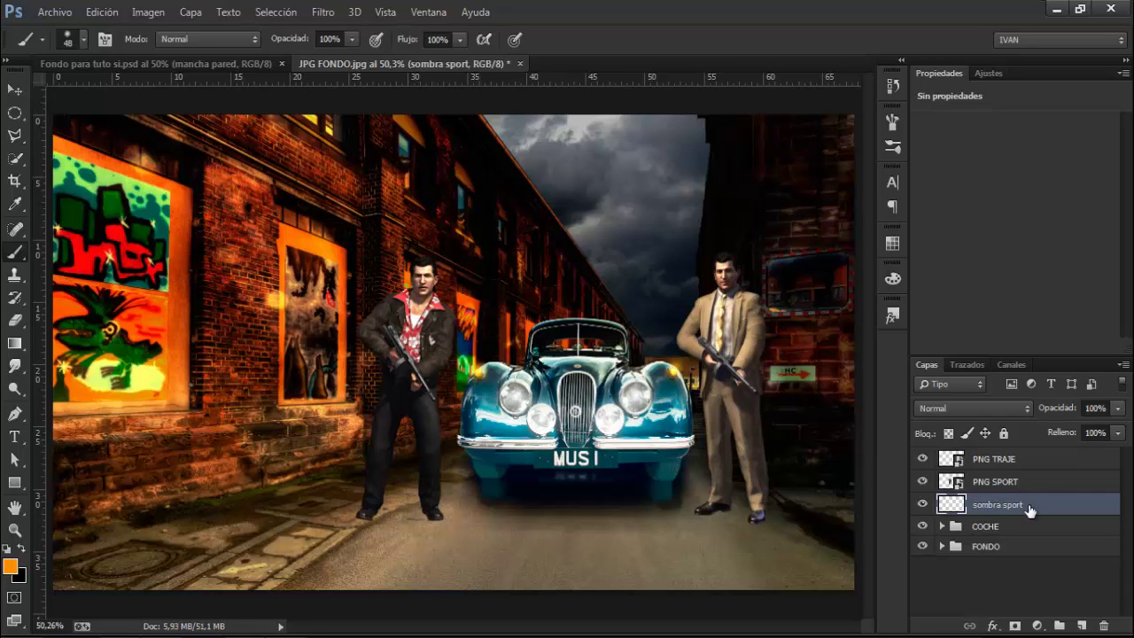
Load the PNG SPORT figure's outline as a selection, fill it with black on the sombra sport layer and deselect.
ctrl+click(950, 483)
key(ctrl+BackSpace)
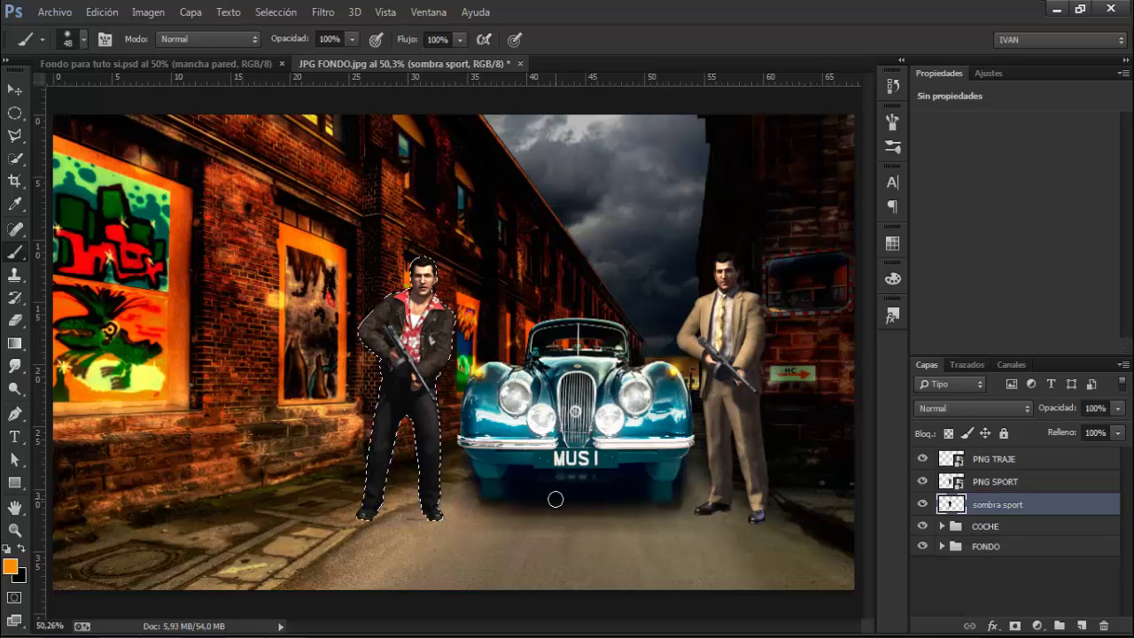
key(ctrl+d)
Flip the black silhouette downward from the man's feet with Free Transform, at about -46% height.
key(ctrl+t)
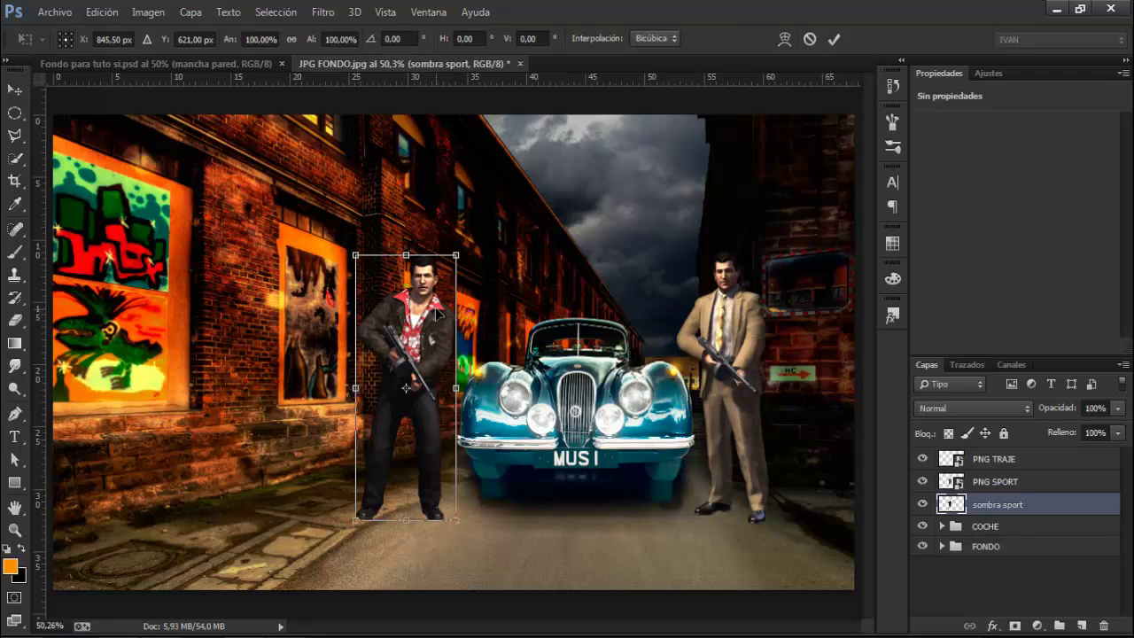
drag(405, 255, 406, 582)
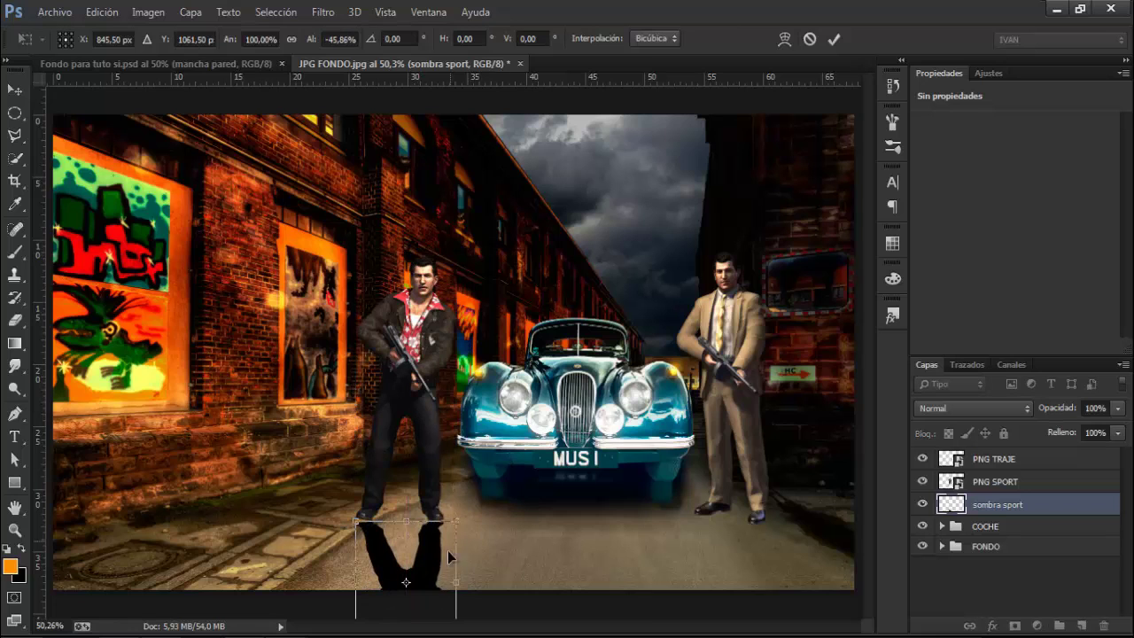
Apply the vertical flip of the sombra sport shadow and nudge it up until it meets the jacketed man's shoes.
click(836, 40)
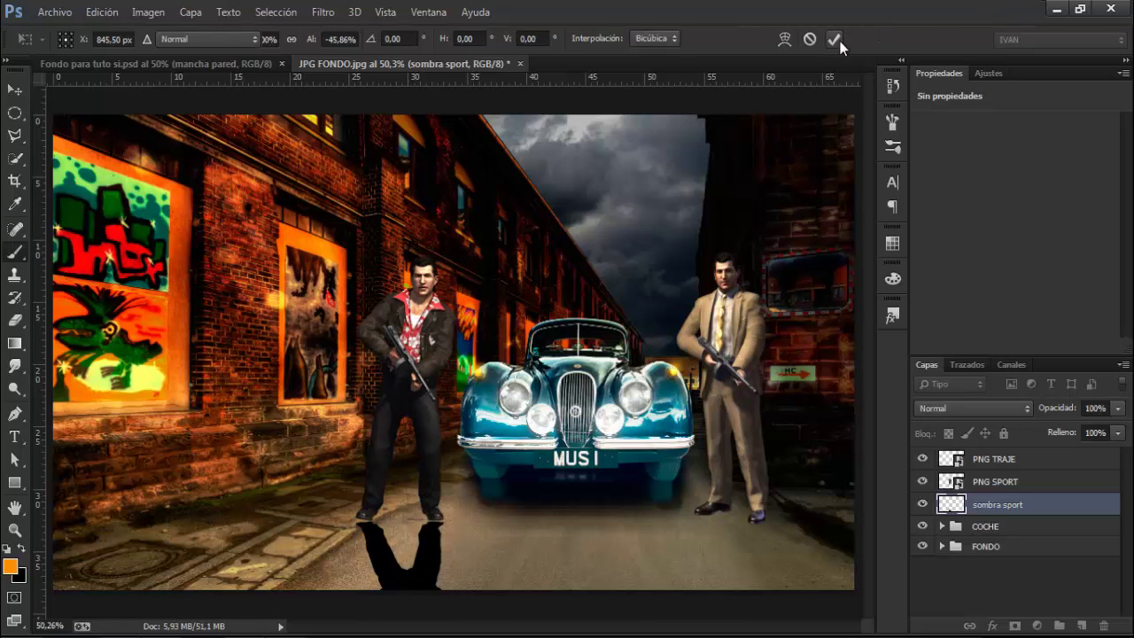
key(ctrl+plus)
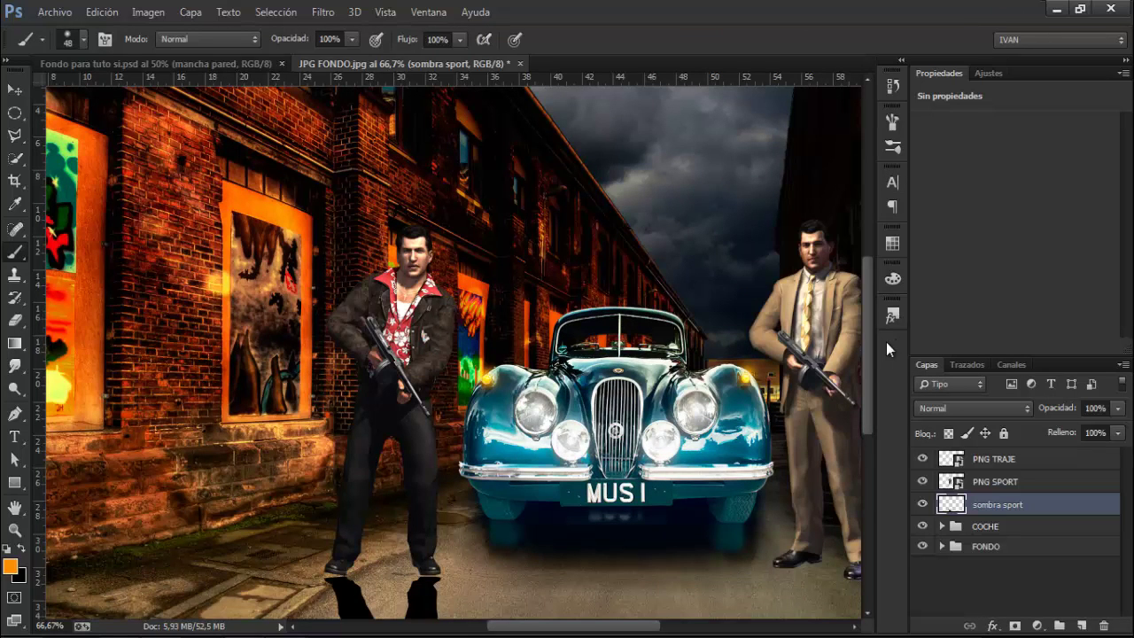
drag(873, 382, 866, 426)
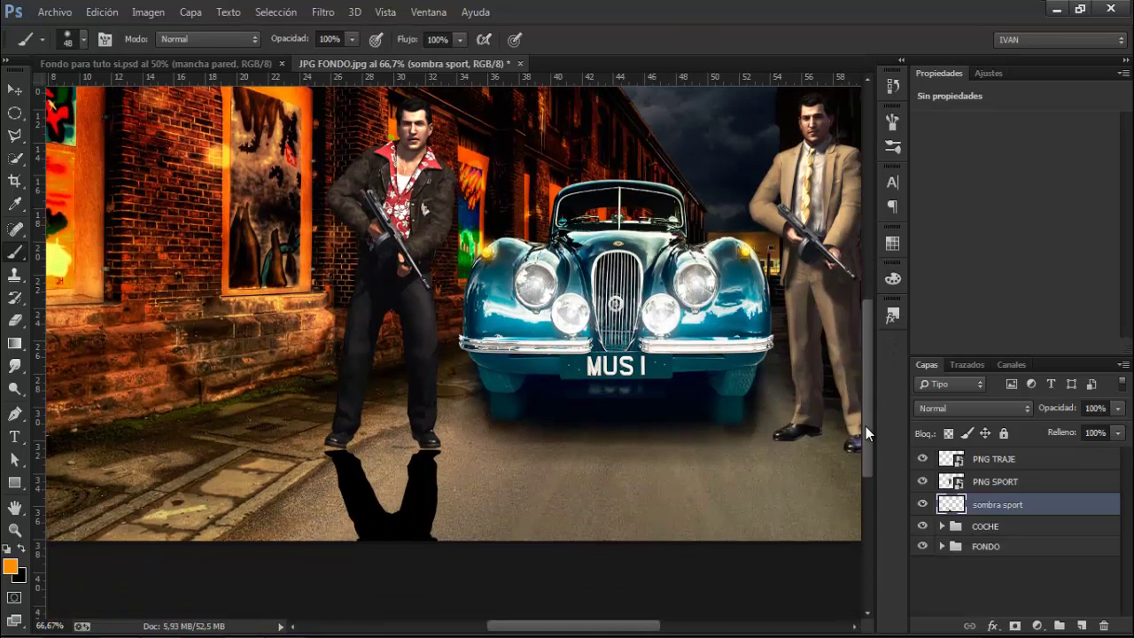
drag(650, 625, 637, 626)
drag(867, 394, 865, 385)
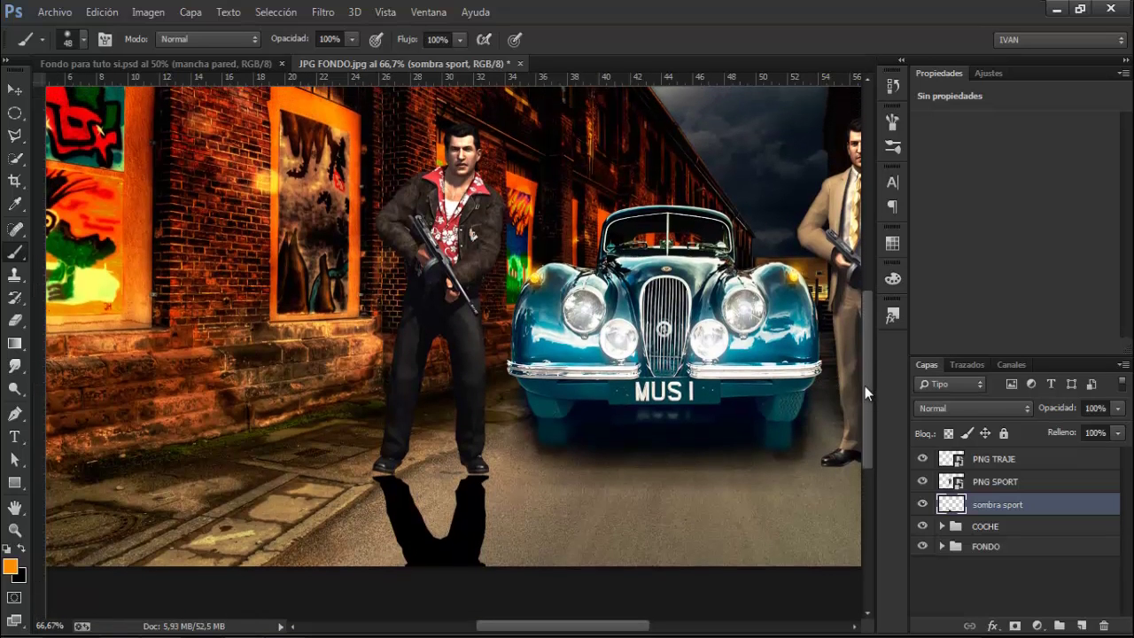
click(16, 90)
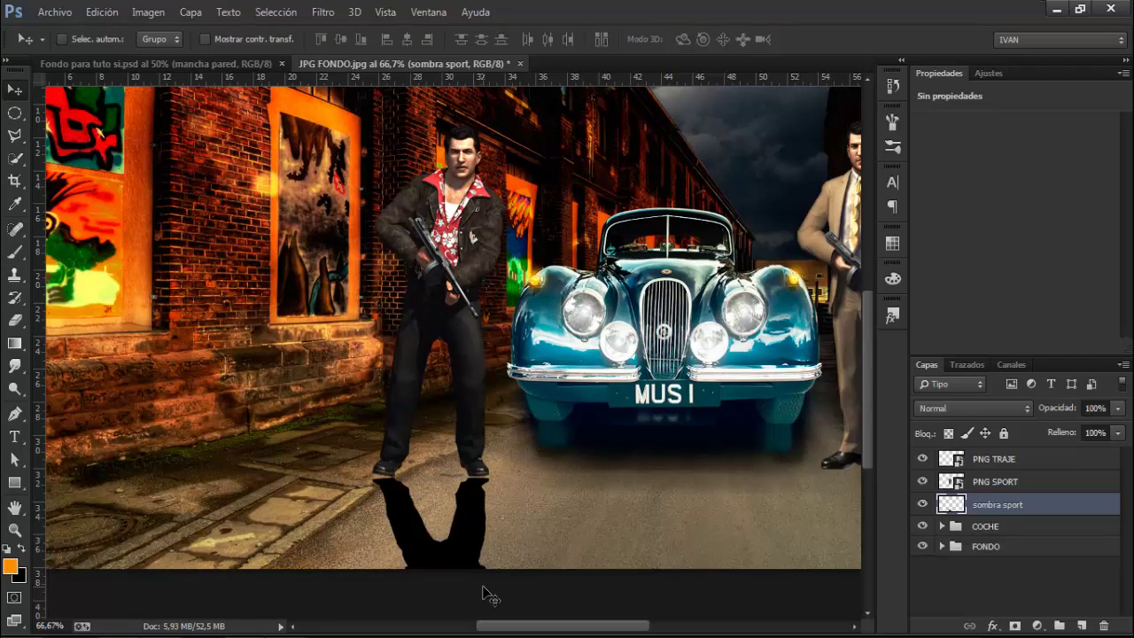
key(Up)
key(Up)
key(Up)
key(Up)
key(Up)
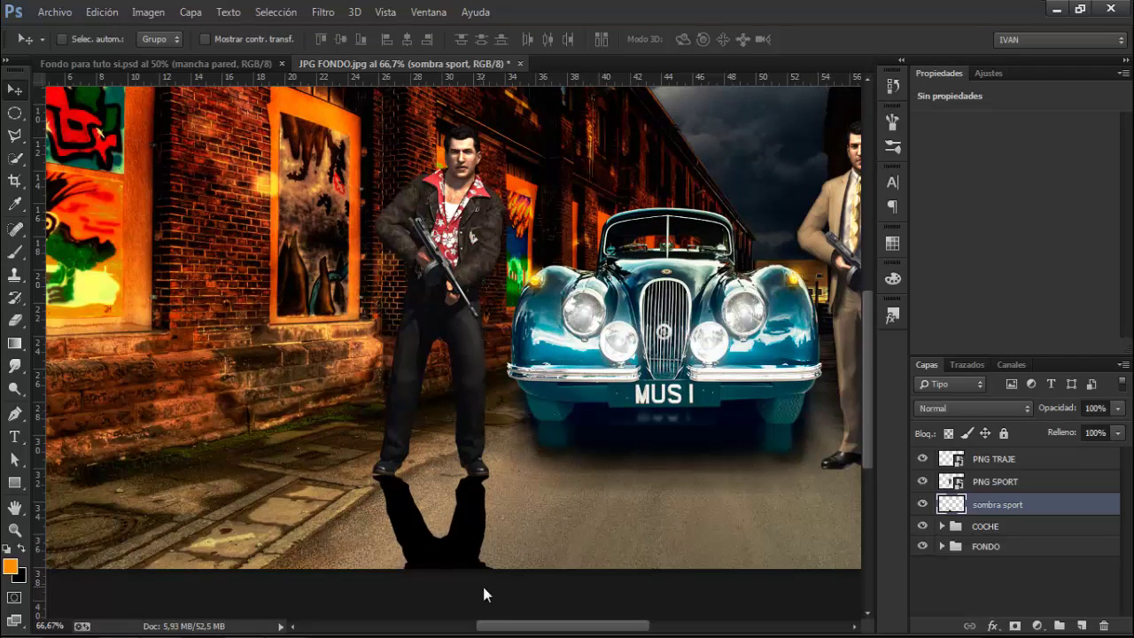
key(Up)
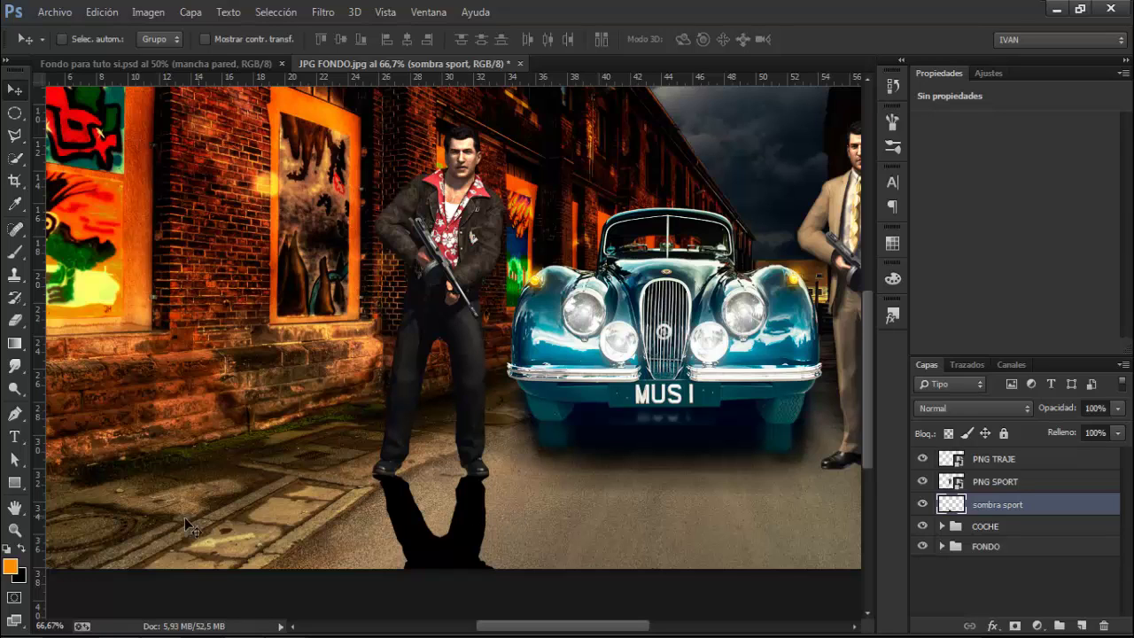
Paint black between the jacketed man's shoes and his shadow with a hard round 33 px brush at 100% hardness.
click(21, 550)
click(16, 252)
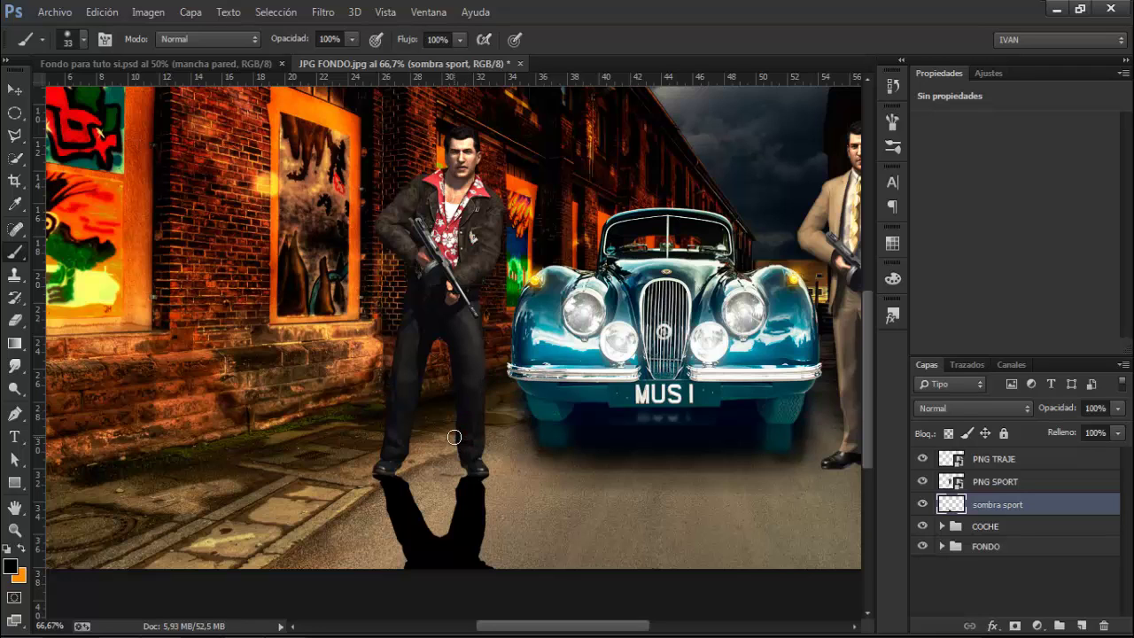
right_click(463, 431)
click(618, 424)
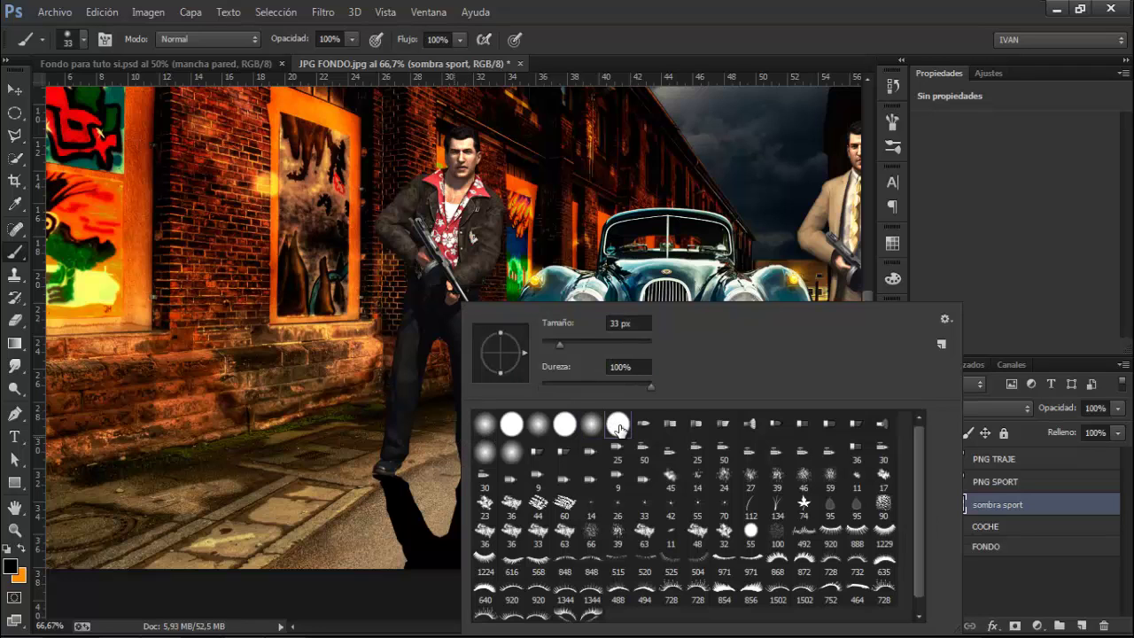
click(392, 470)
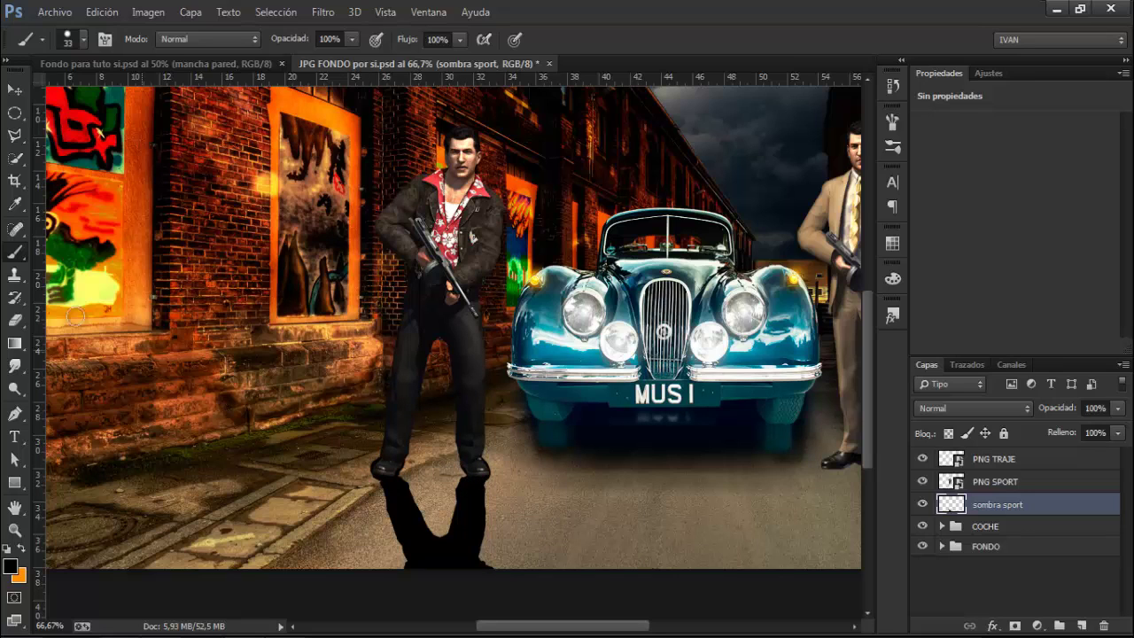
Erase the excess shadow around the jacketed man's shoes with a hard round 41 px eraser at 100% hardness.
click(16, 322)
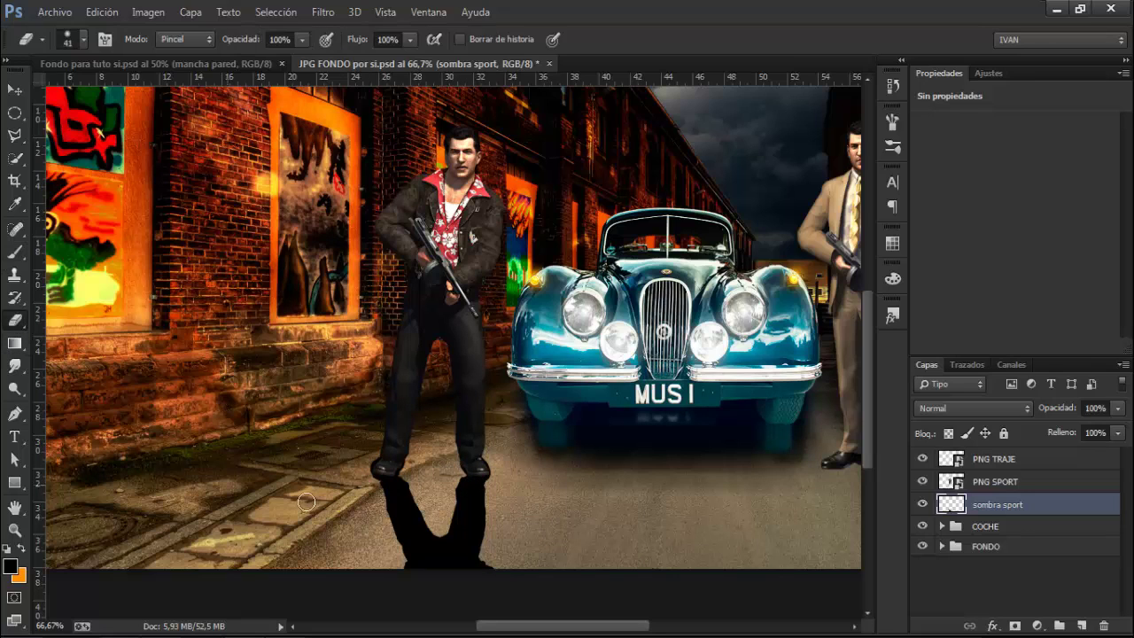
right_click(367, 461)
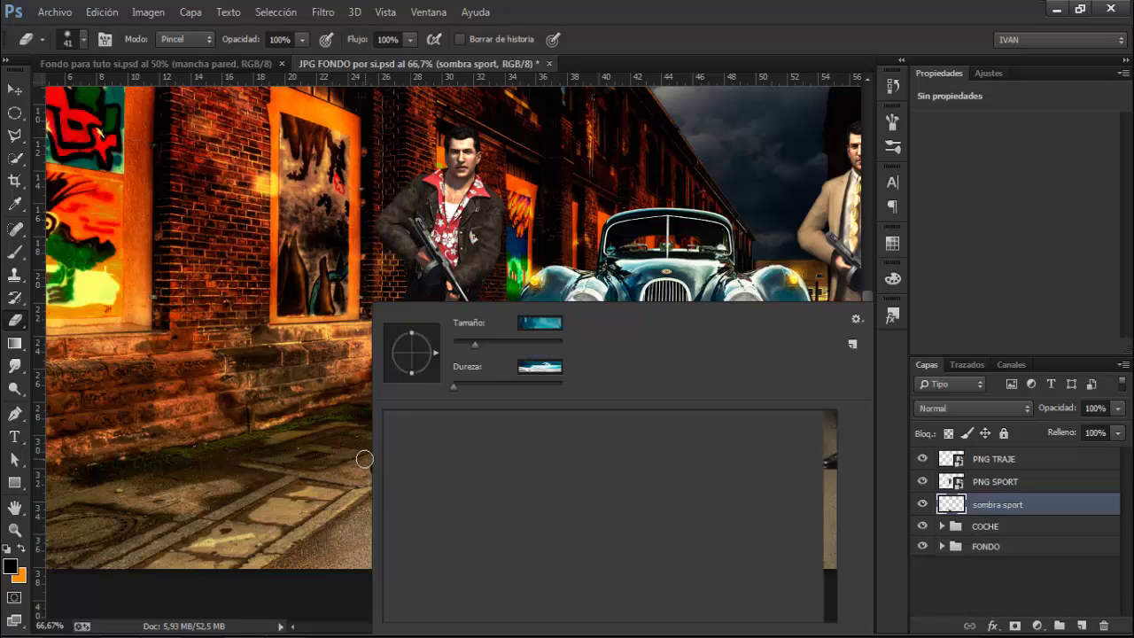
click(528, 426)
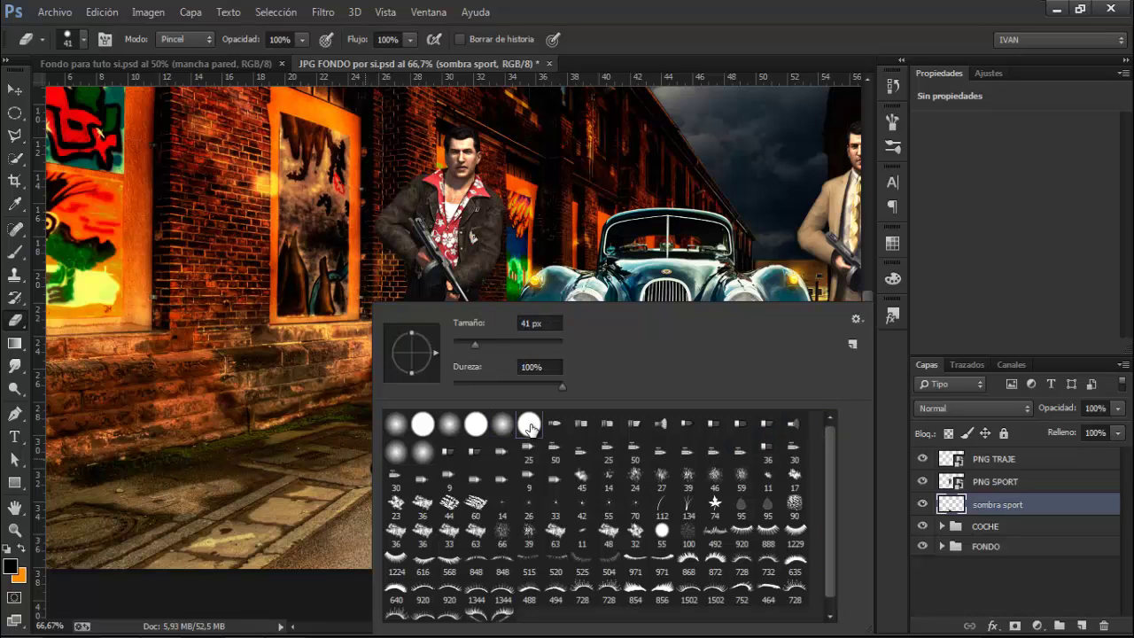
click(357, 457)
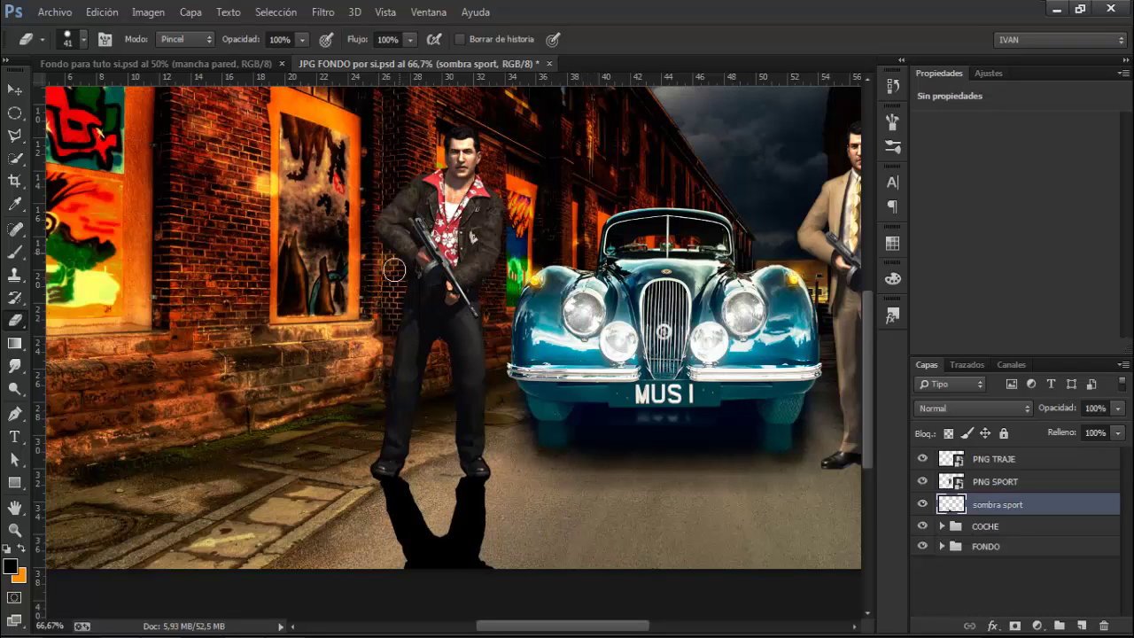
Blur the sombra sport shadow with a Gaussian blur (Desenfoque gaussiano) of 3 pixels radius.
click(322, 12)
mouse_move(440, 213)
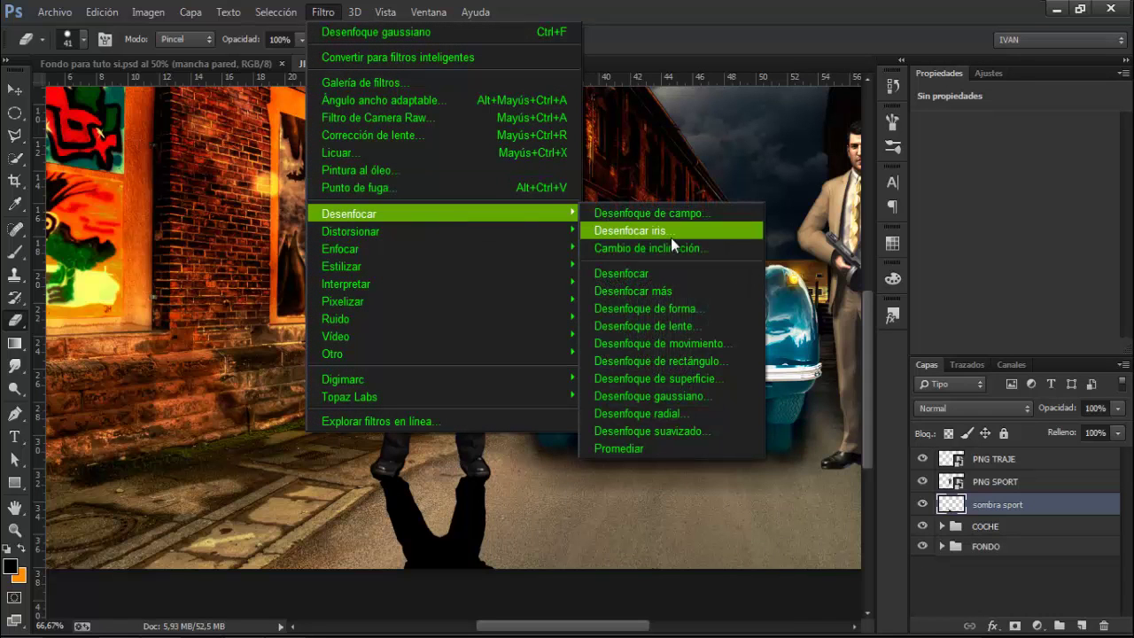
click(670, 396)
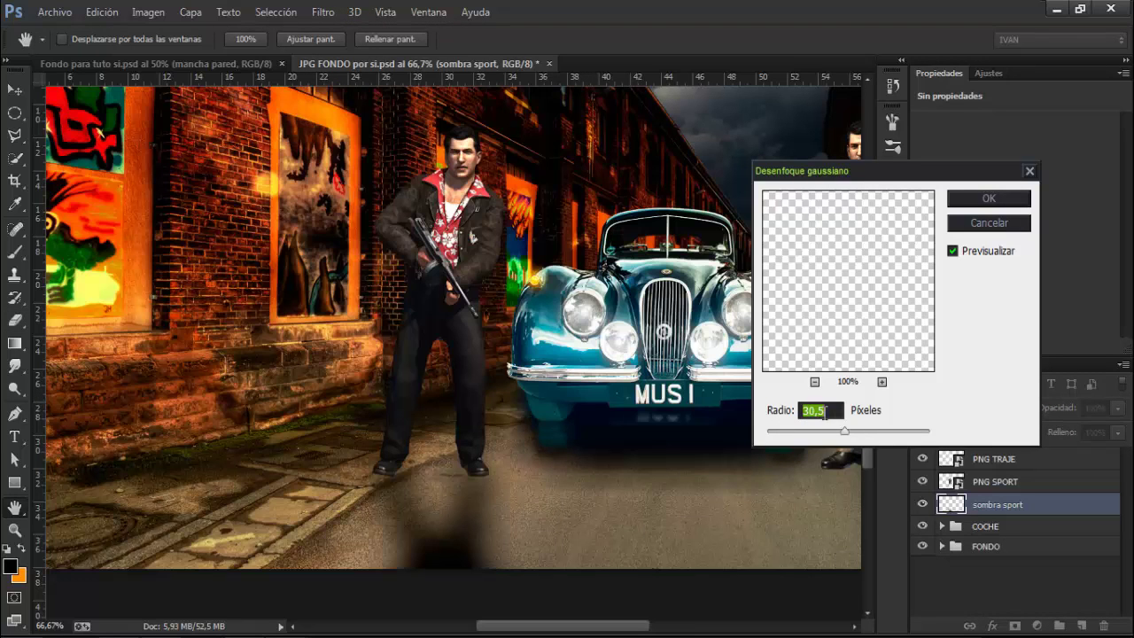
key(BackSpace)
text(3)
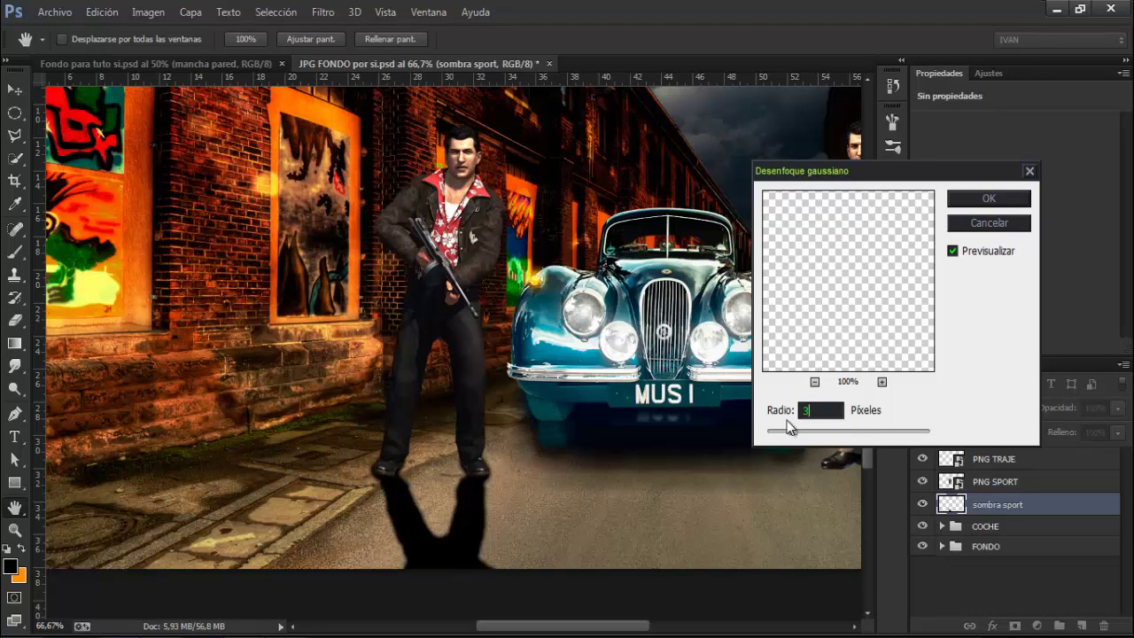
click(983, 197)
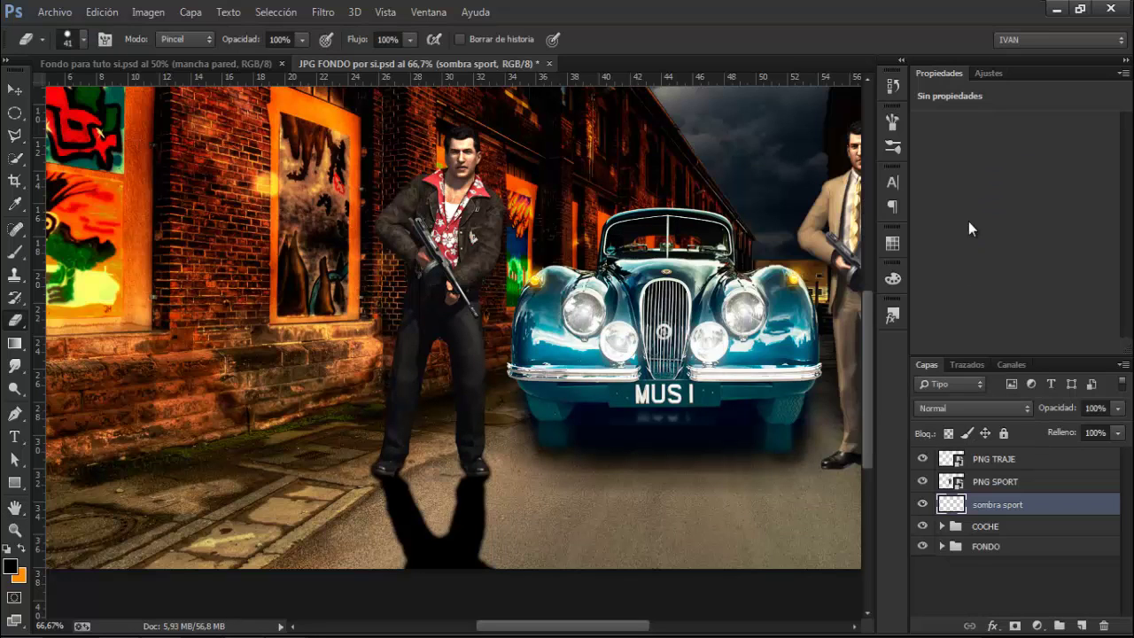
Set the sombra sport layer's blend mode to Luz suave and its opacity to 80%.
click(945, 413)
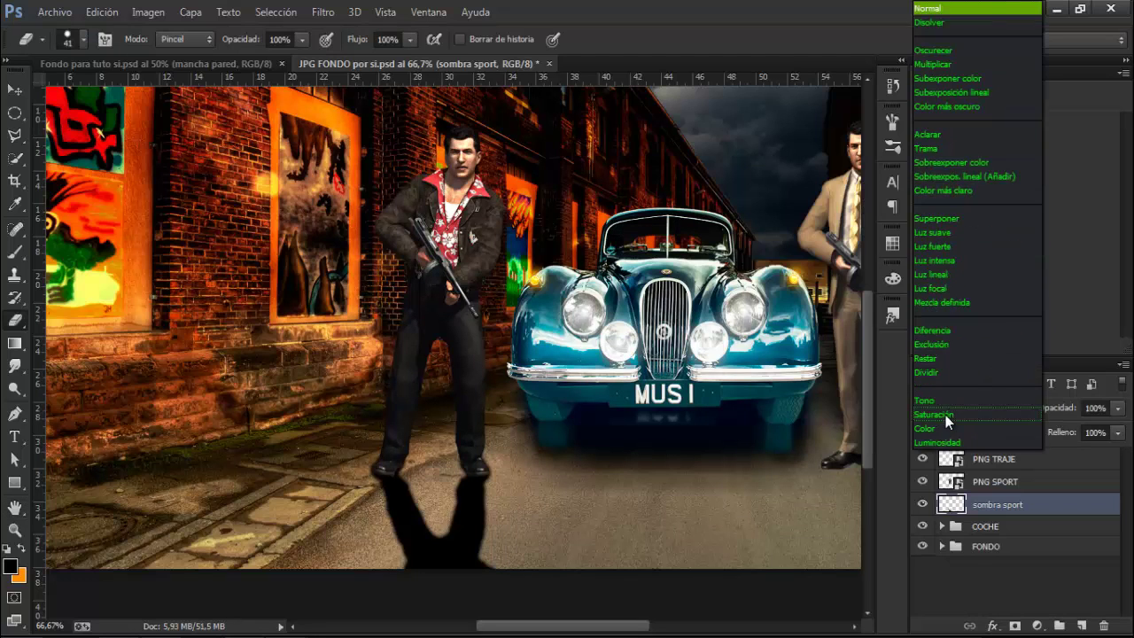
click(973, 233)
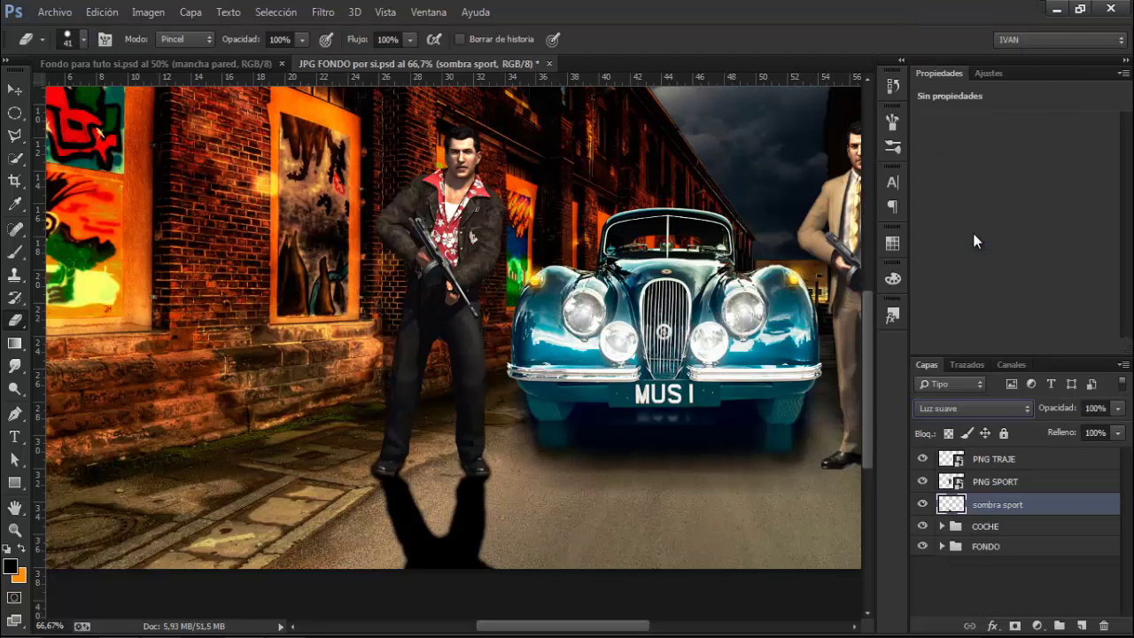
click(1096, 408)
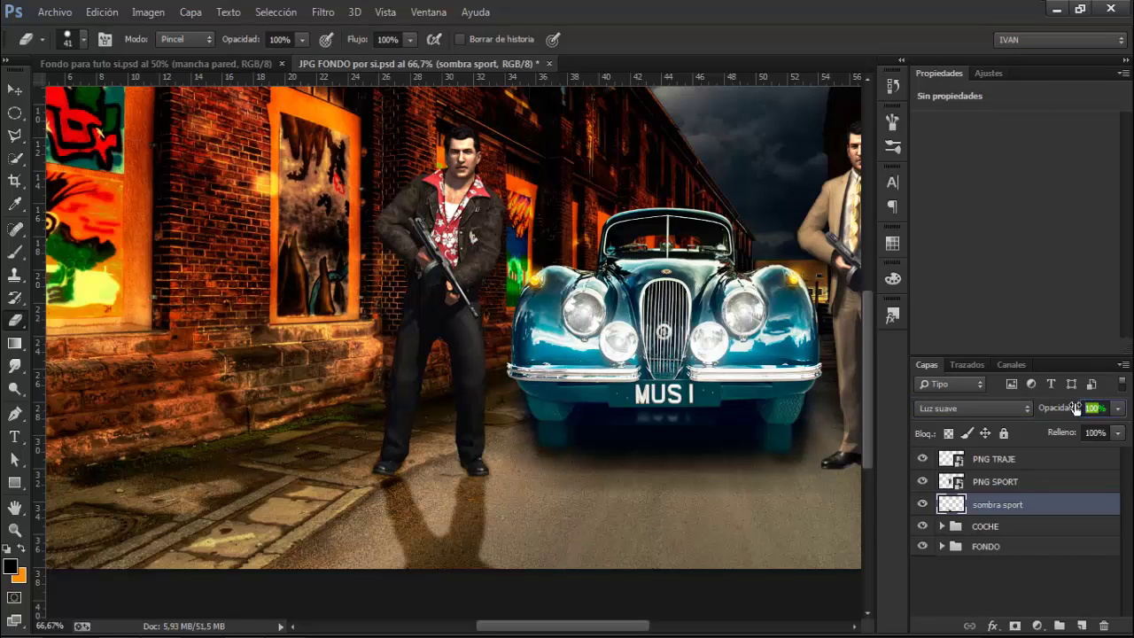
text(70)
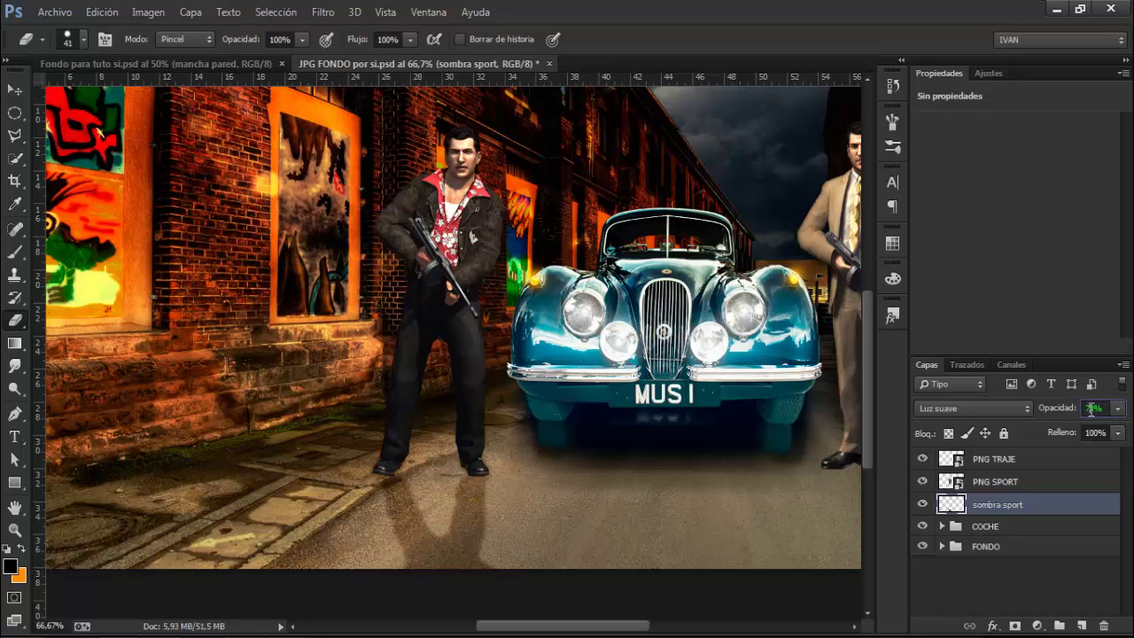
text(80)
Add a new layer directly above PNG SPORT and name it "sobra traje".
drag(567, 631, 618, 635)
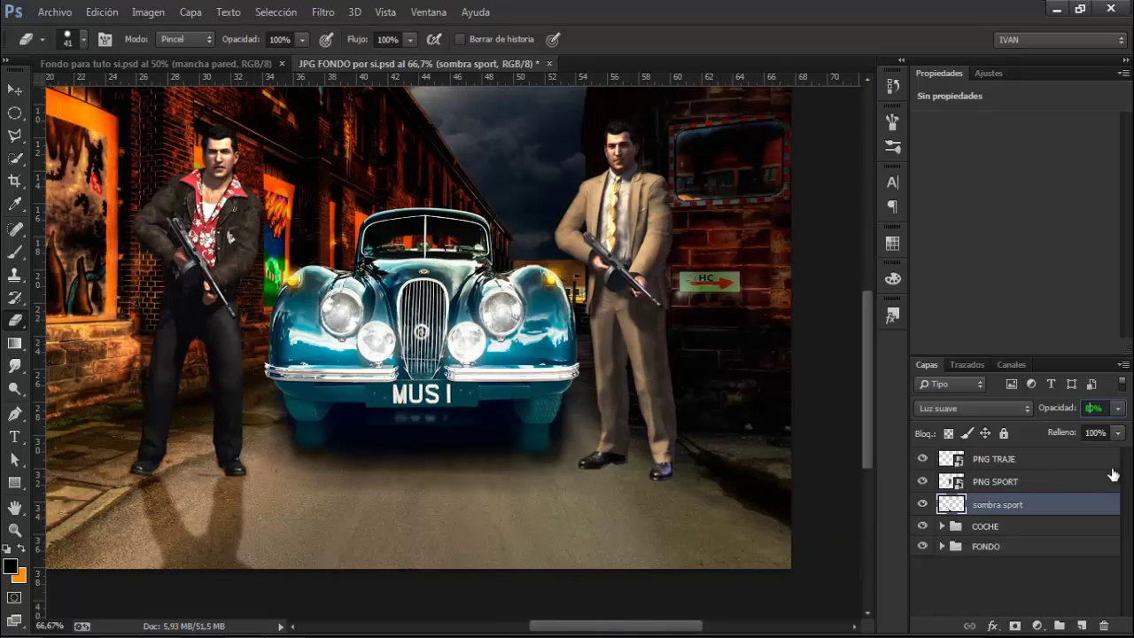
click(1036, 485)
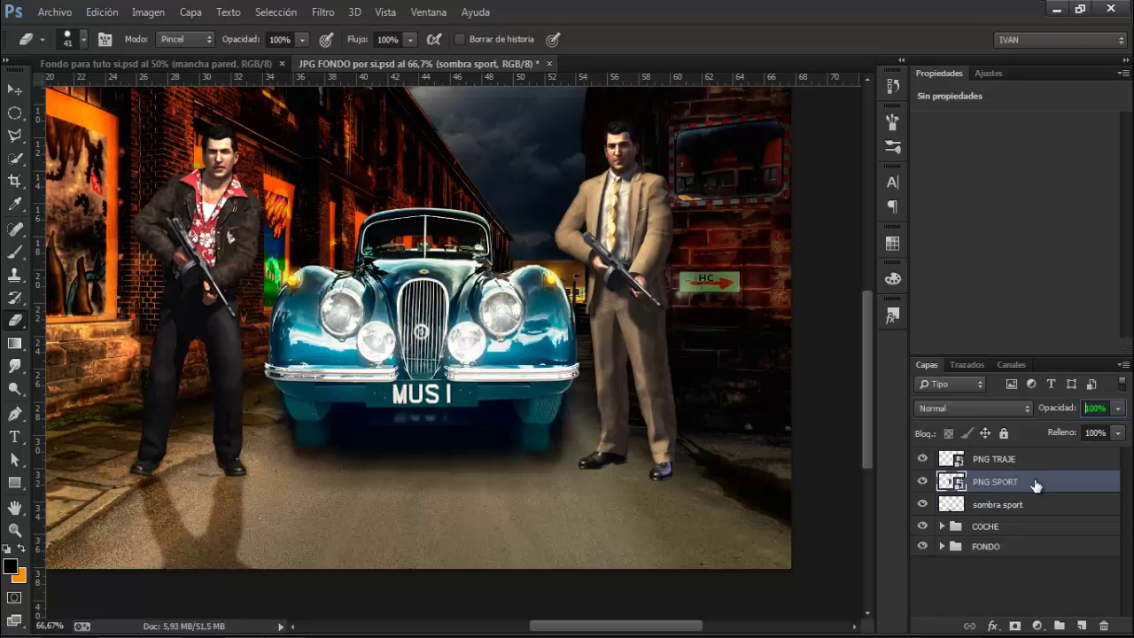
click(1081, 626)
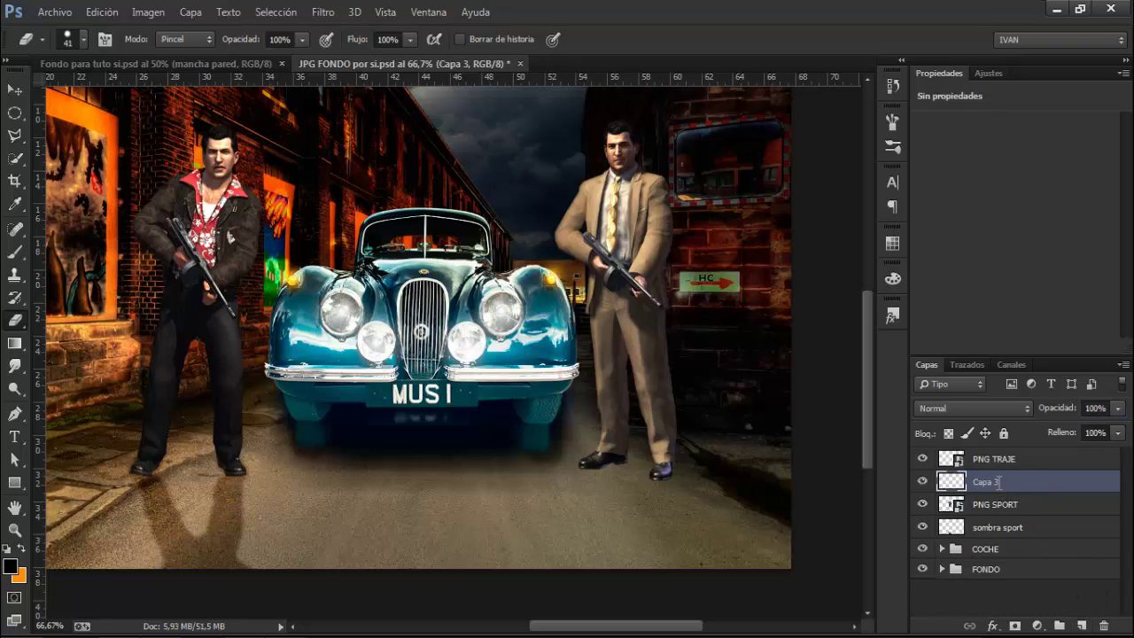
double_click(998, 482)
key(BackSpace)
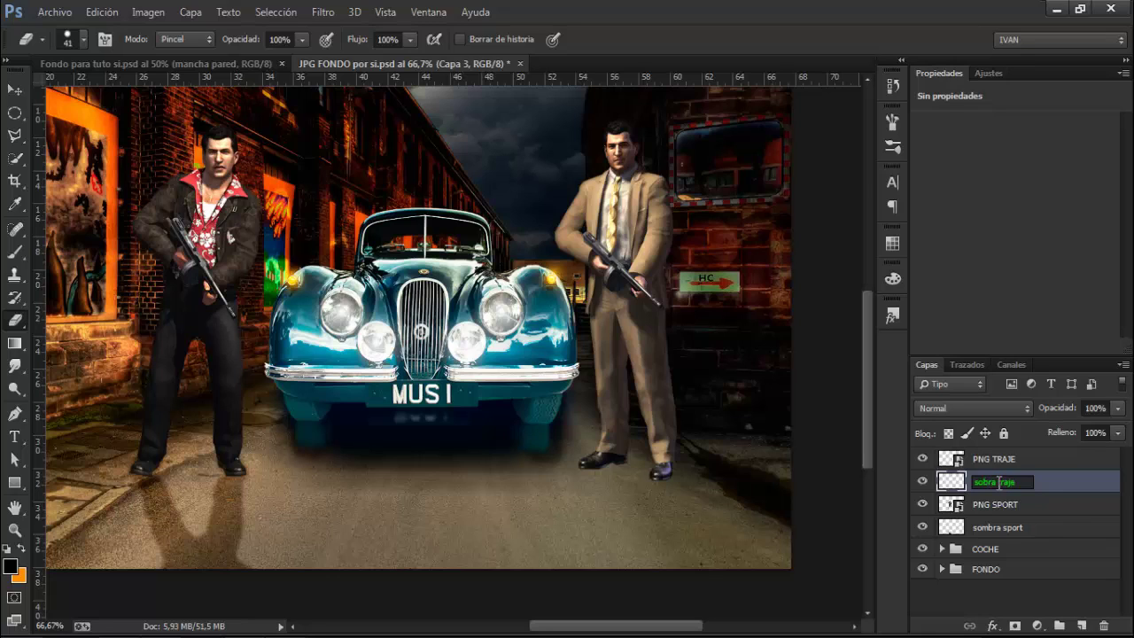
key(Return)
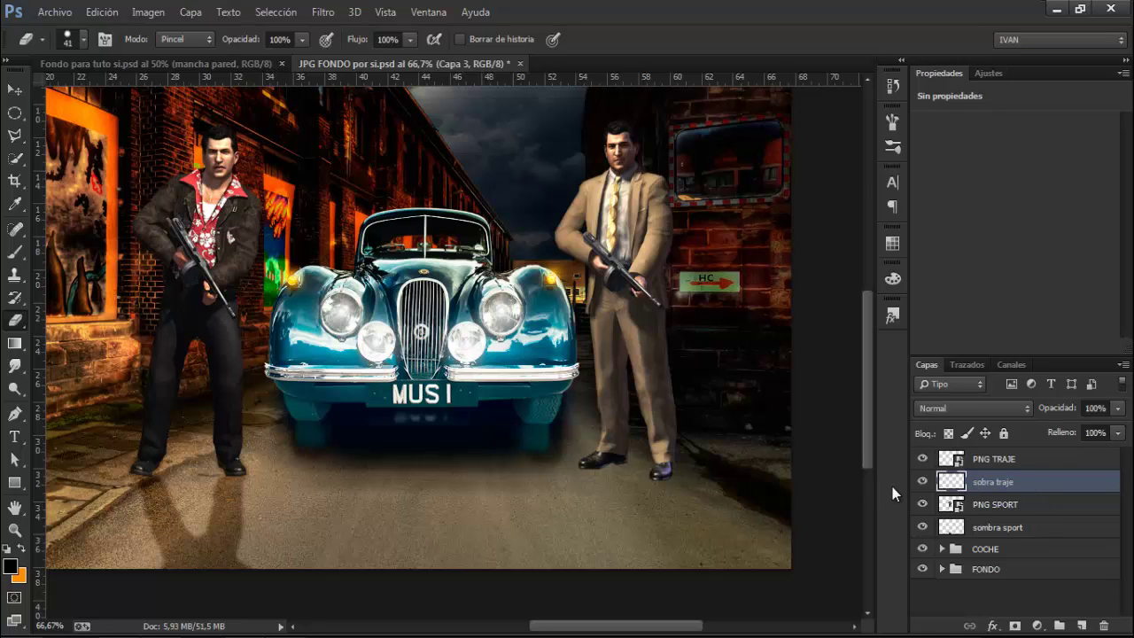
On the sobra traje layer, fill the PNG TRAJE outline with black and flip it below the suited man's feet at -77,35% height.
ctrl+click(953, 460)
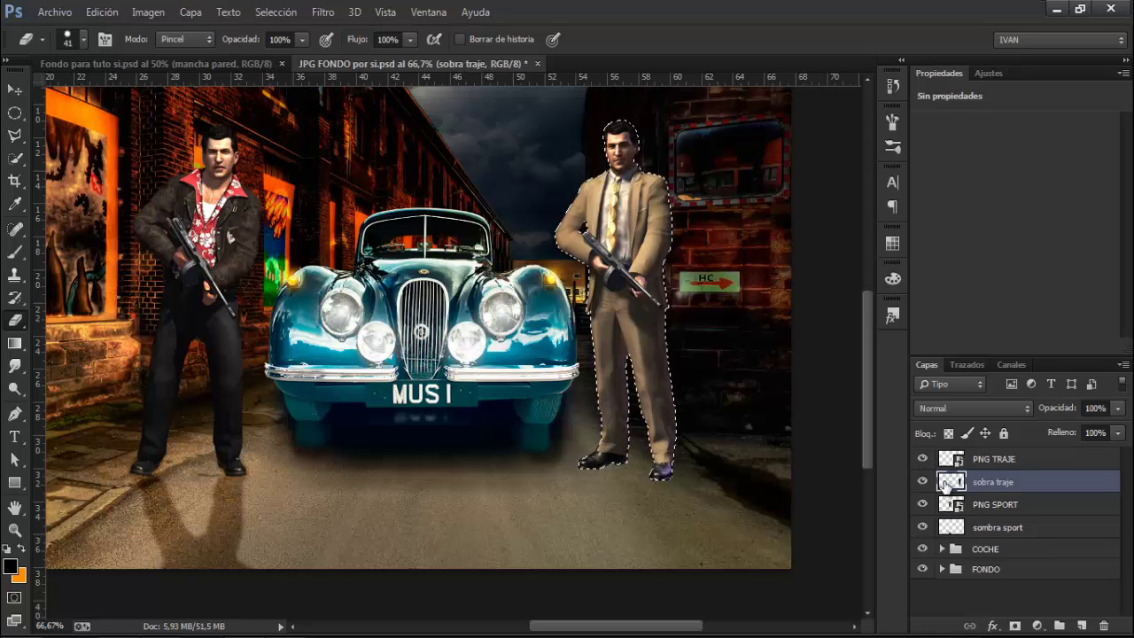
key(ctrl+d)
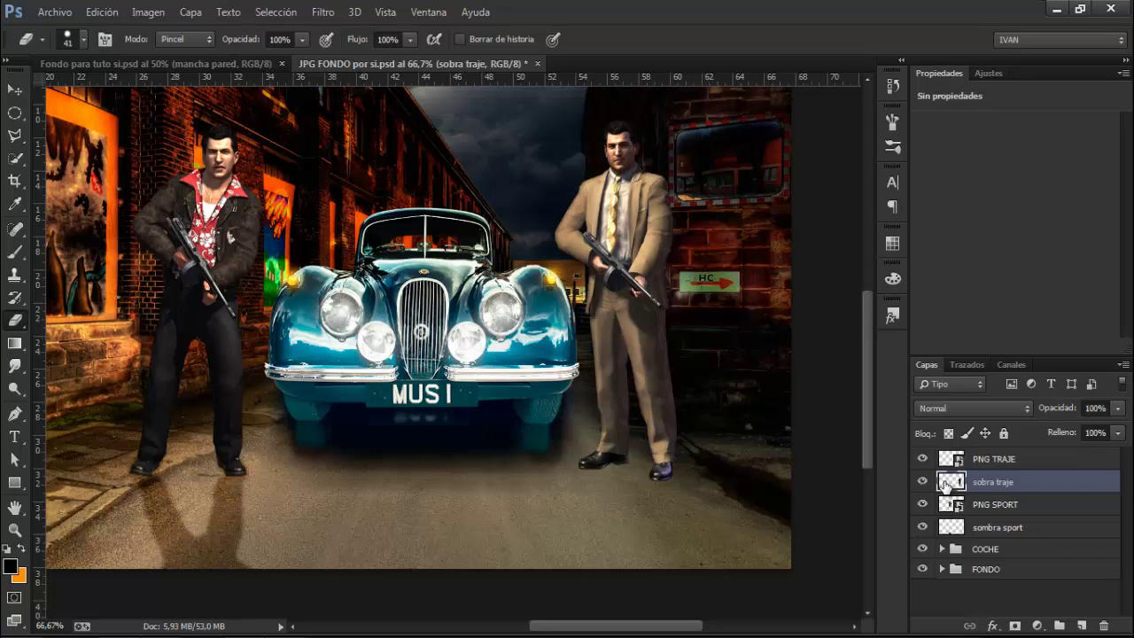
key(ctrl+t)
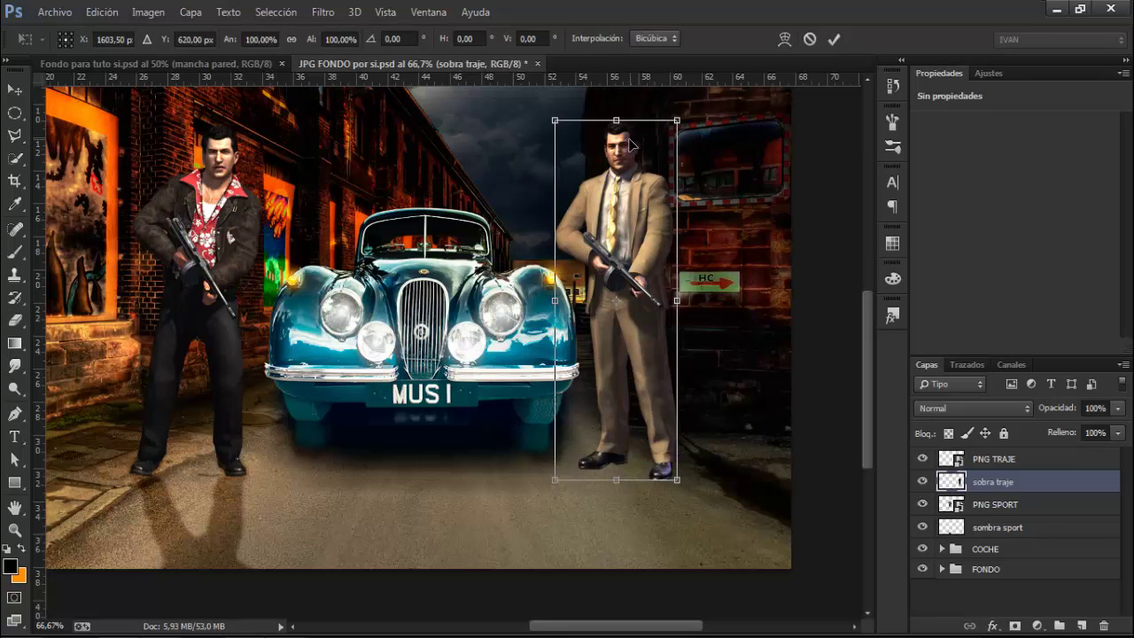
drag(617, 118, 612, 615)
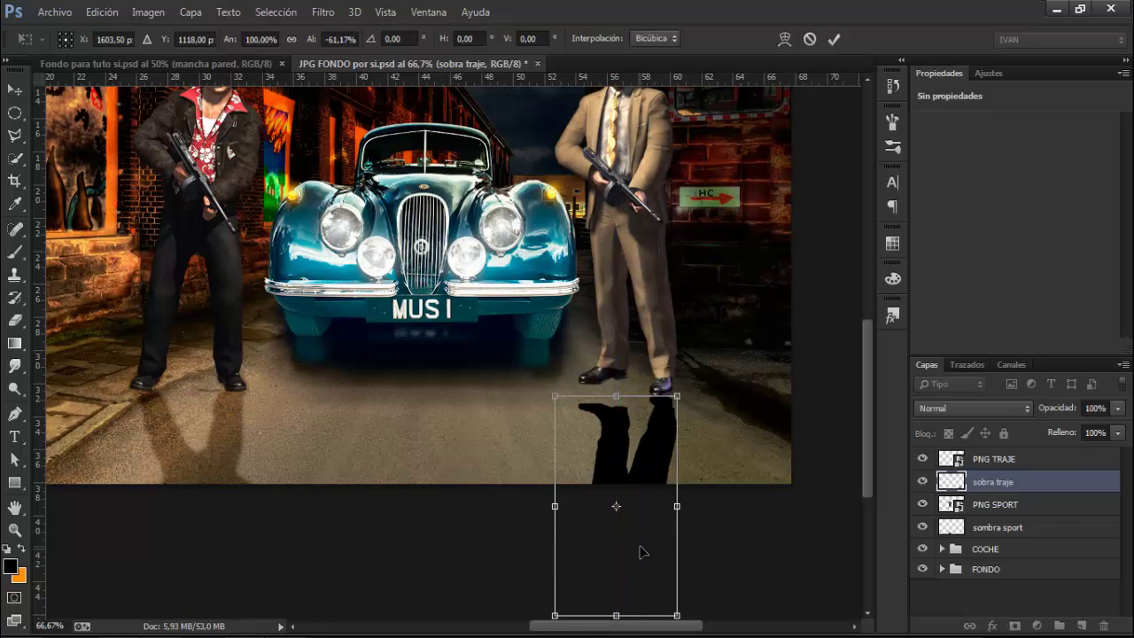
drag(643, 547, 644, 527)
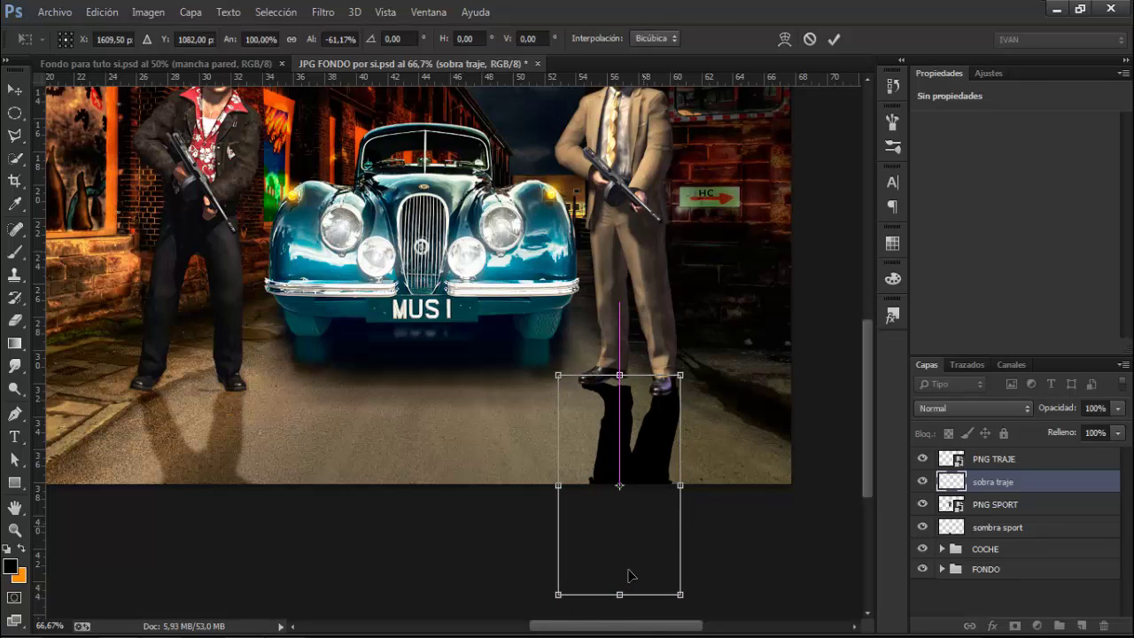
mouse_move(620, 595)
mouse_down()
mouse_move(613, 633)
mouse_move(622, 600)
mouse_up()
drag(654, 555, 652, 548)
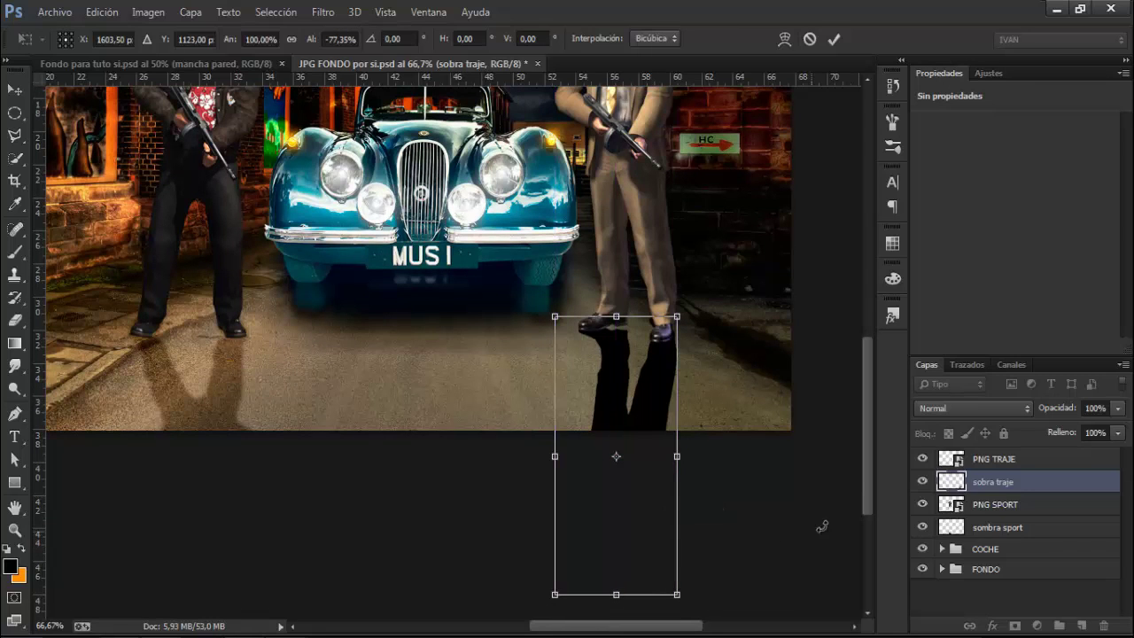
click(834, 41)
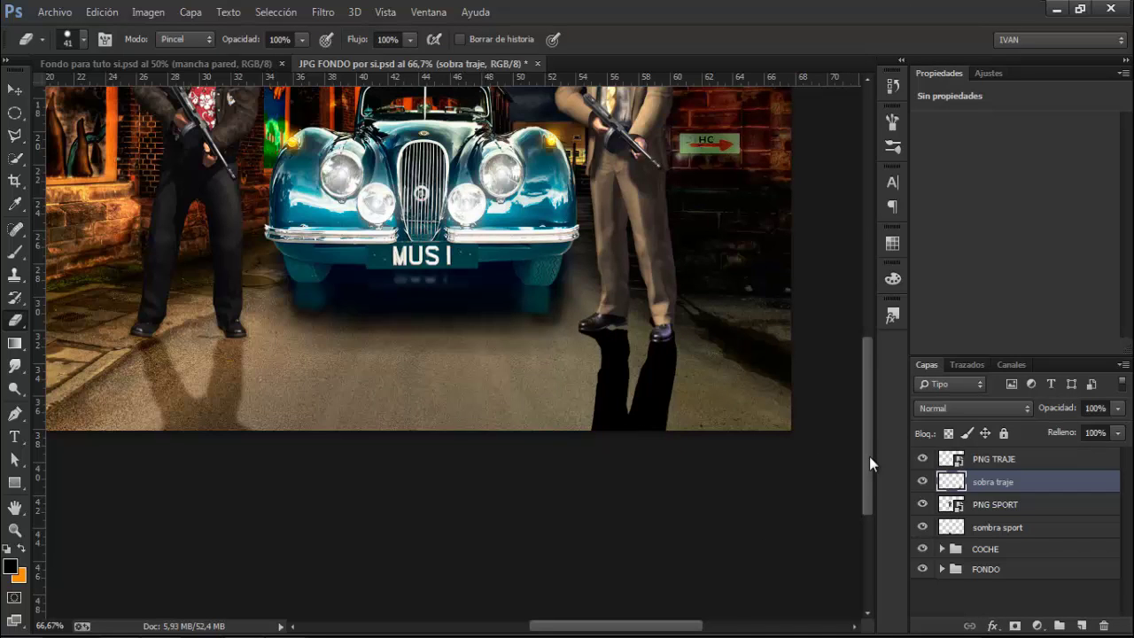
drag(869, 457, 871, 431)
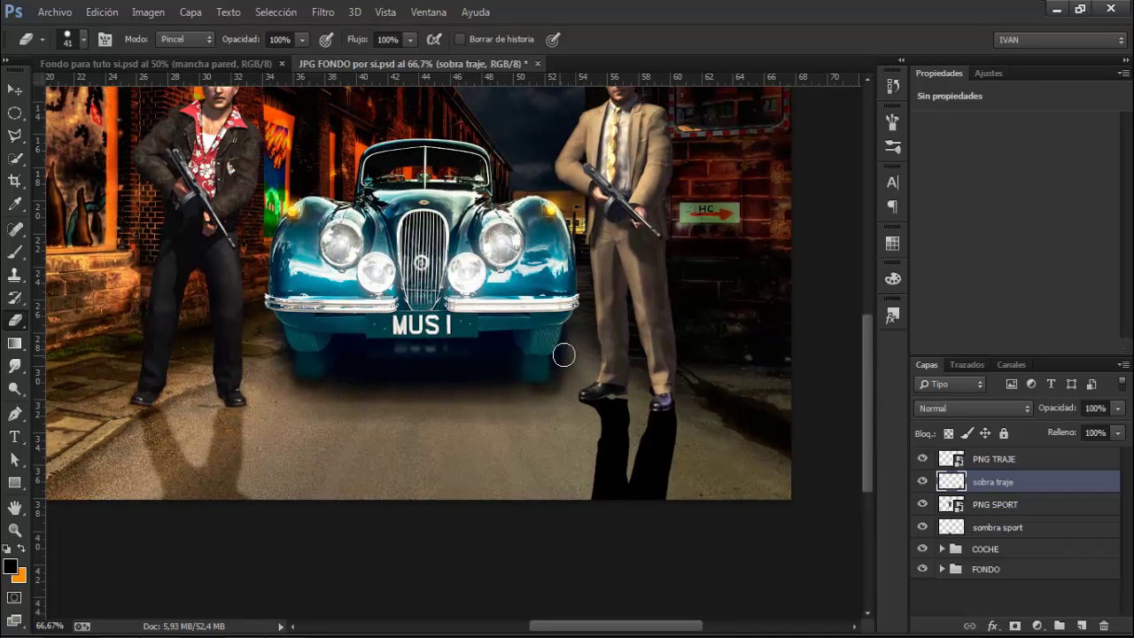
Touch up the sobra traje shadow beneath the suited man's shoes with black brush strokes and the Eraser.
click(15, 253)
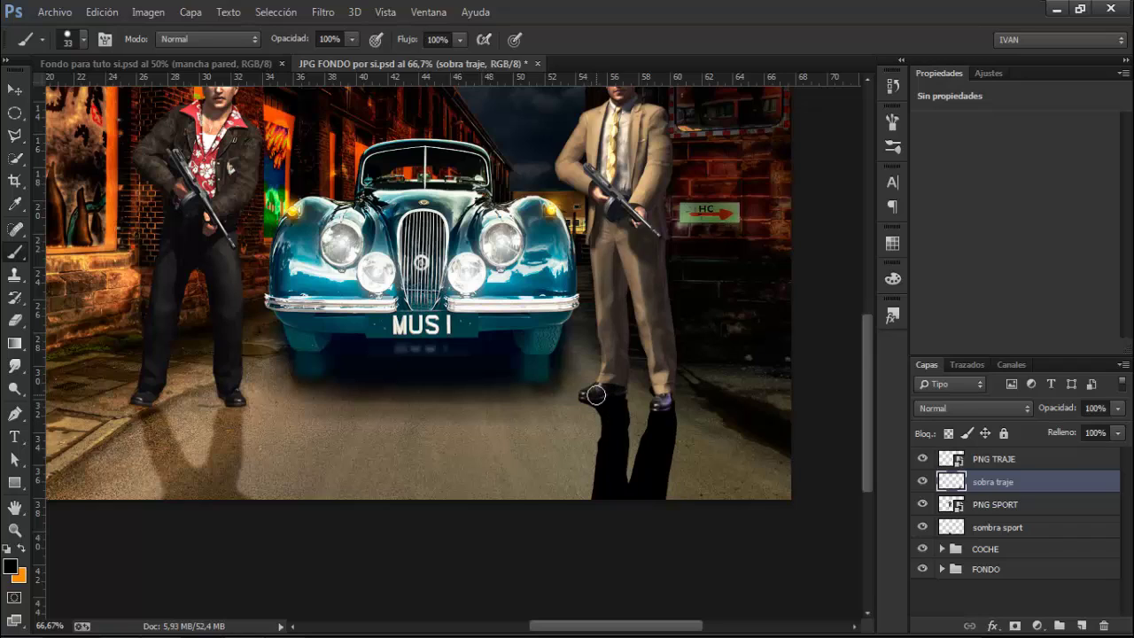
drag(596, 396, 585, 406)
click(24, 325)
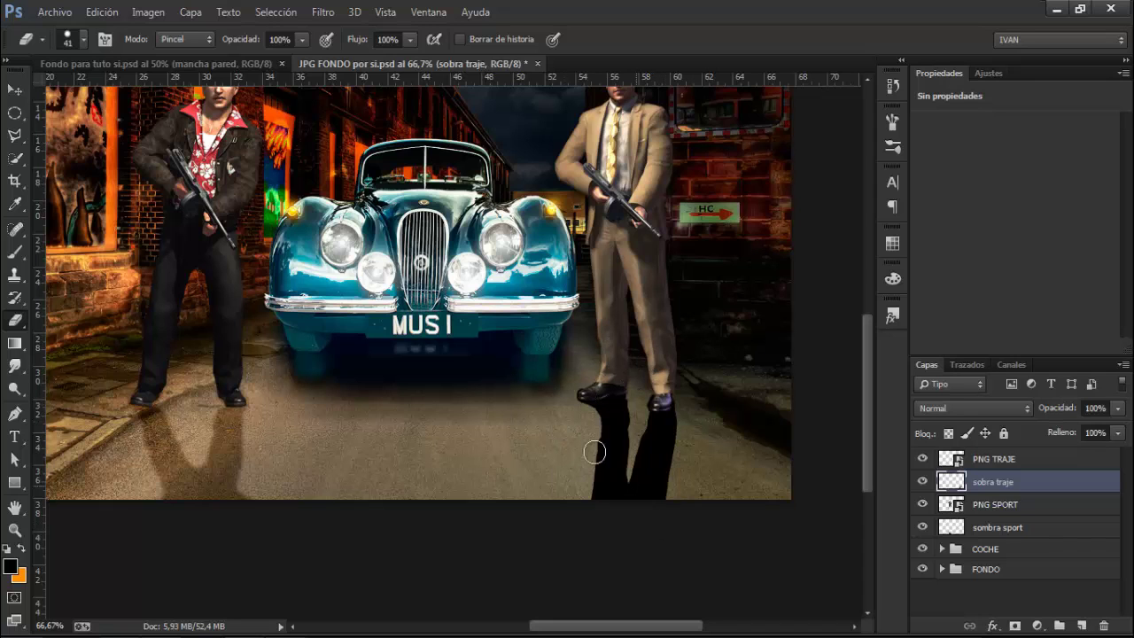
Blur the sobra traje shadow with a 3-pixel Gaussian blur (Desenfoque gaussiano) and set its blend mode to Luz suave.
click(325, 16)
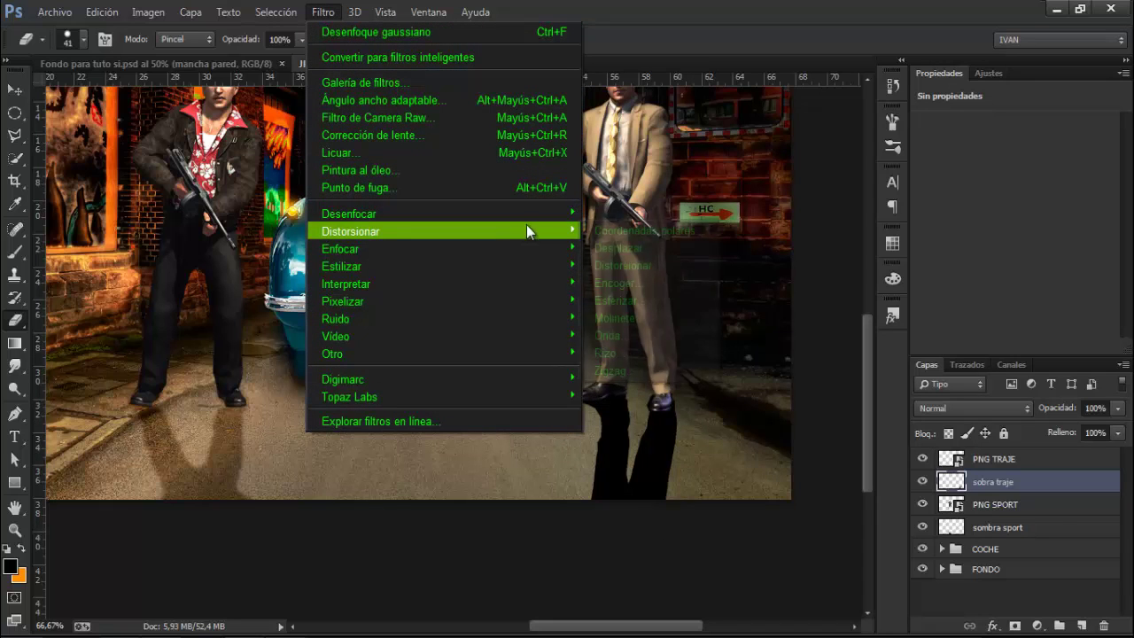
mouse_move(534, 218)
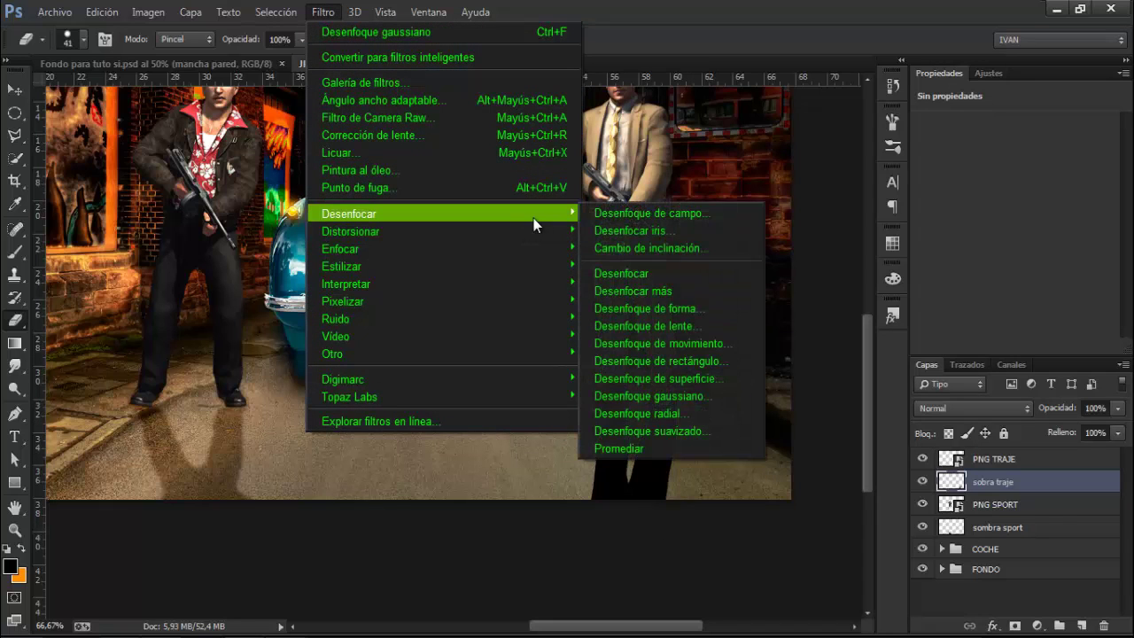
click(688, 398)
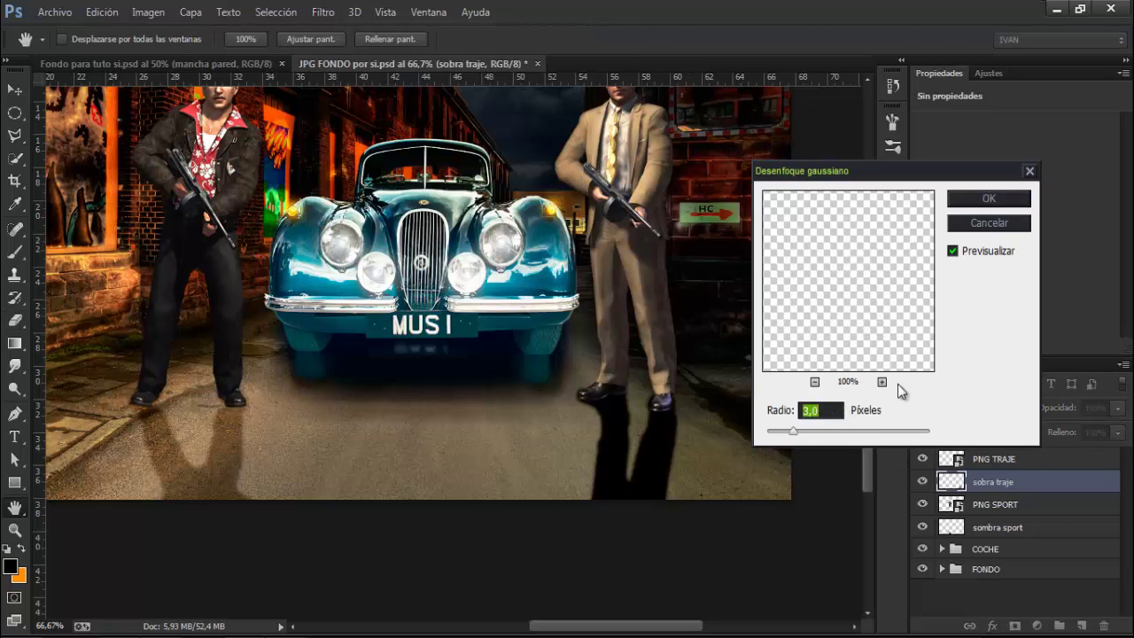
click(991, 203)
key(e)
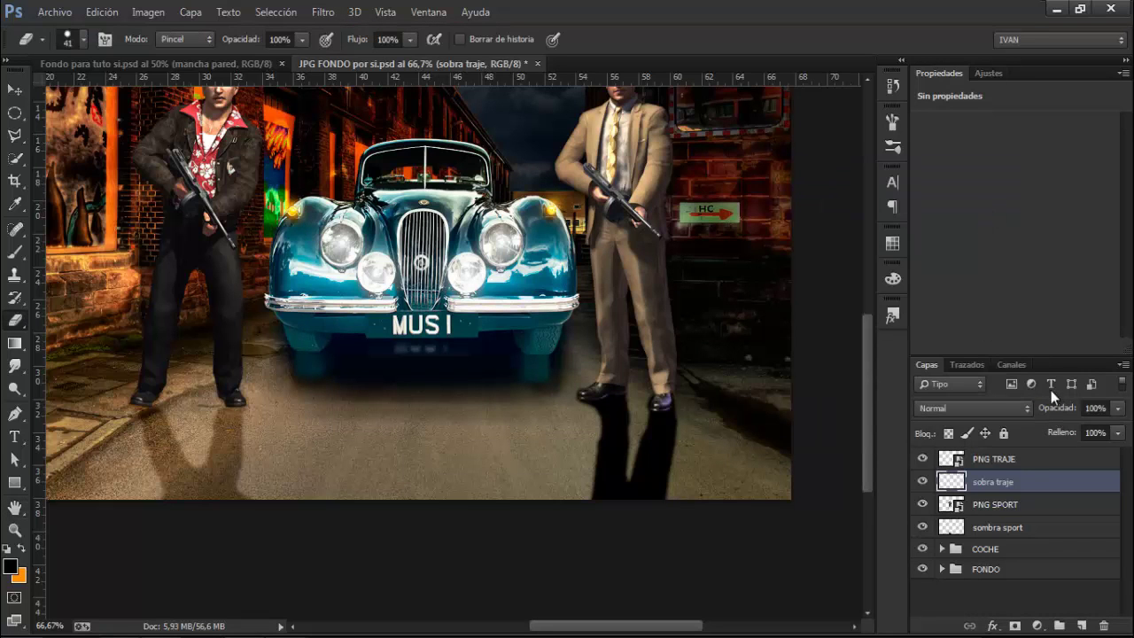
click(976, 405)
click(930, 234)
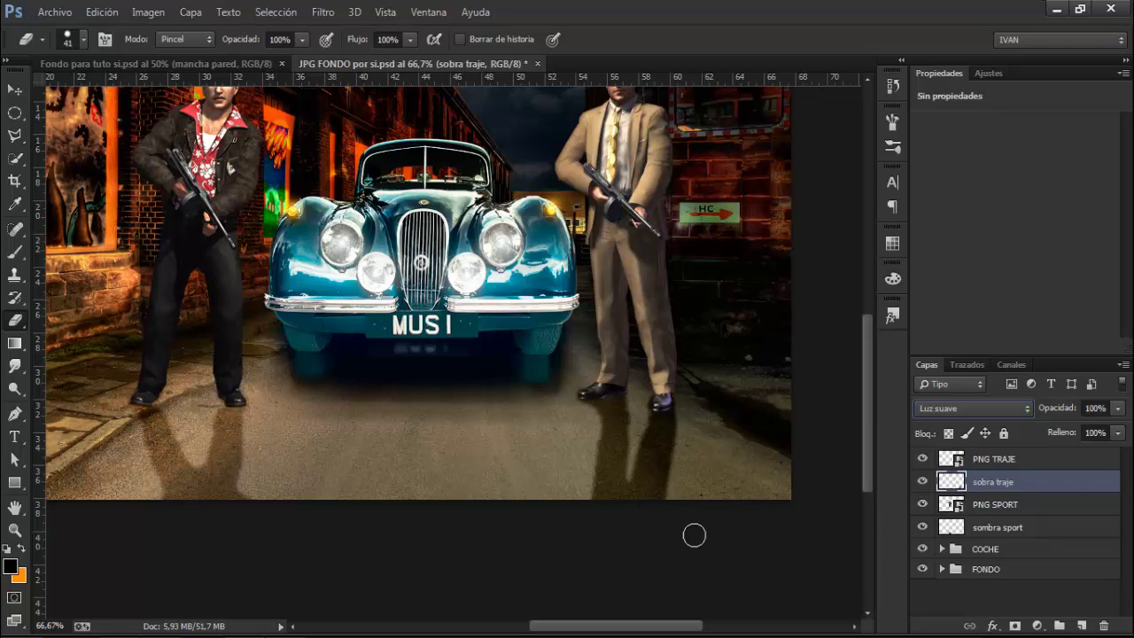
Add a new layer directly above PNG TRAJE and name it "sobra muñecos".
click(1024, 460)
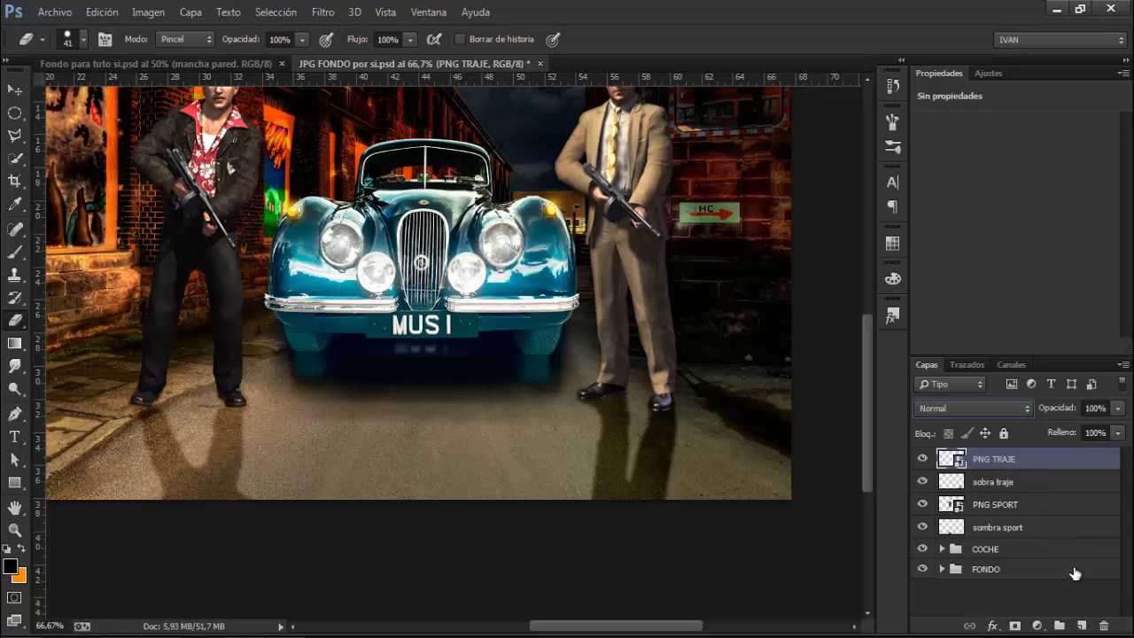
click(1079, 627)
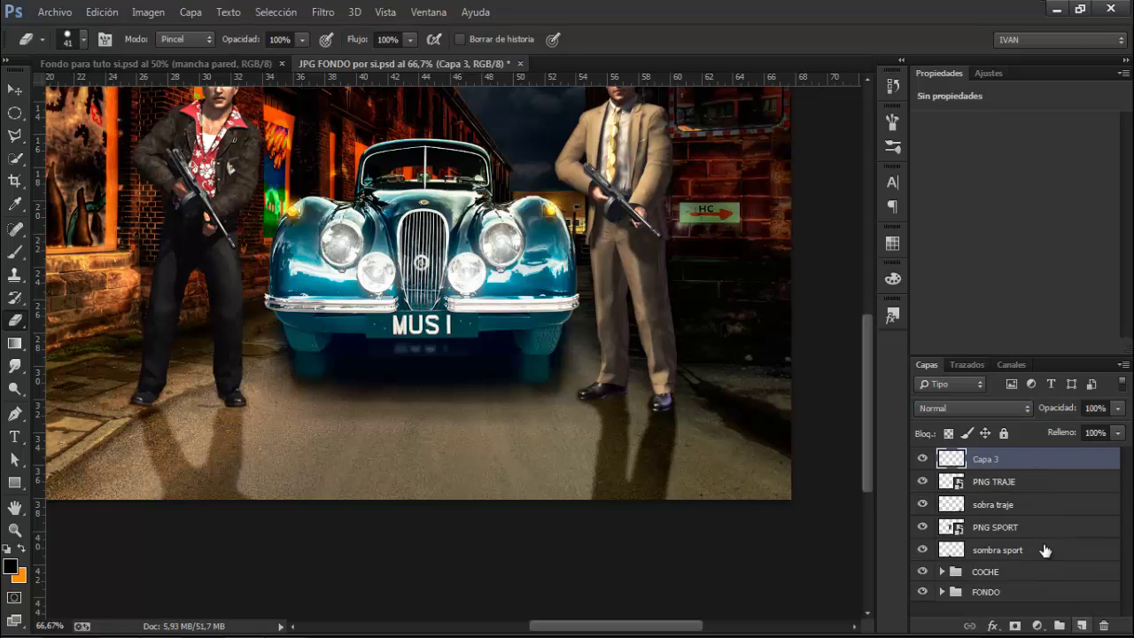
double_click(1007, 460)
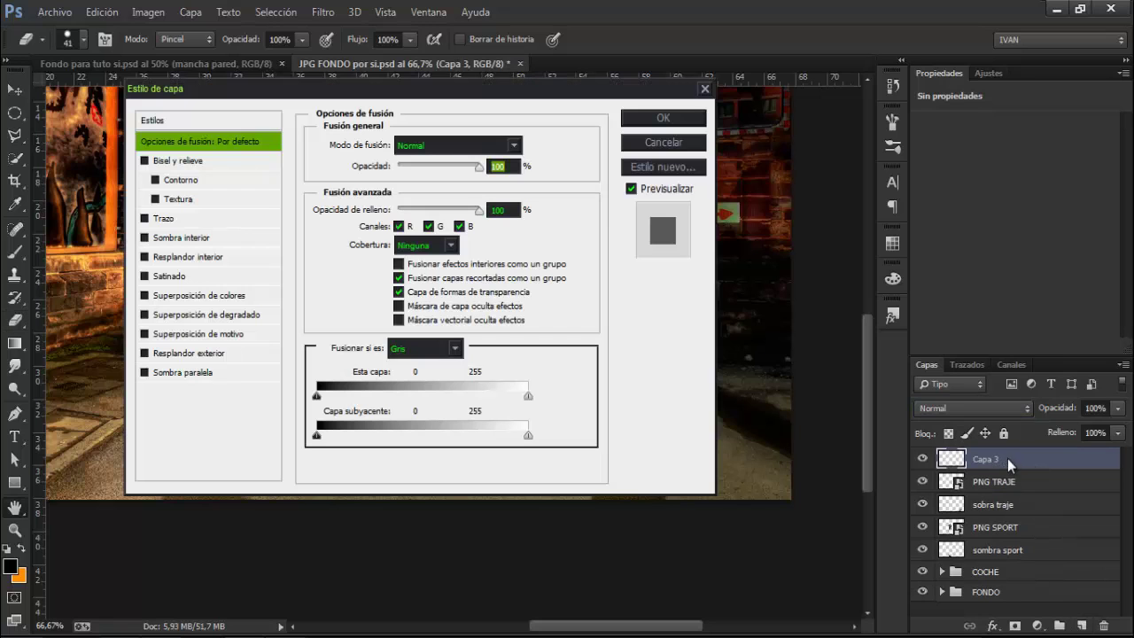
click(675, 142)
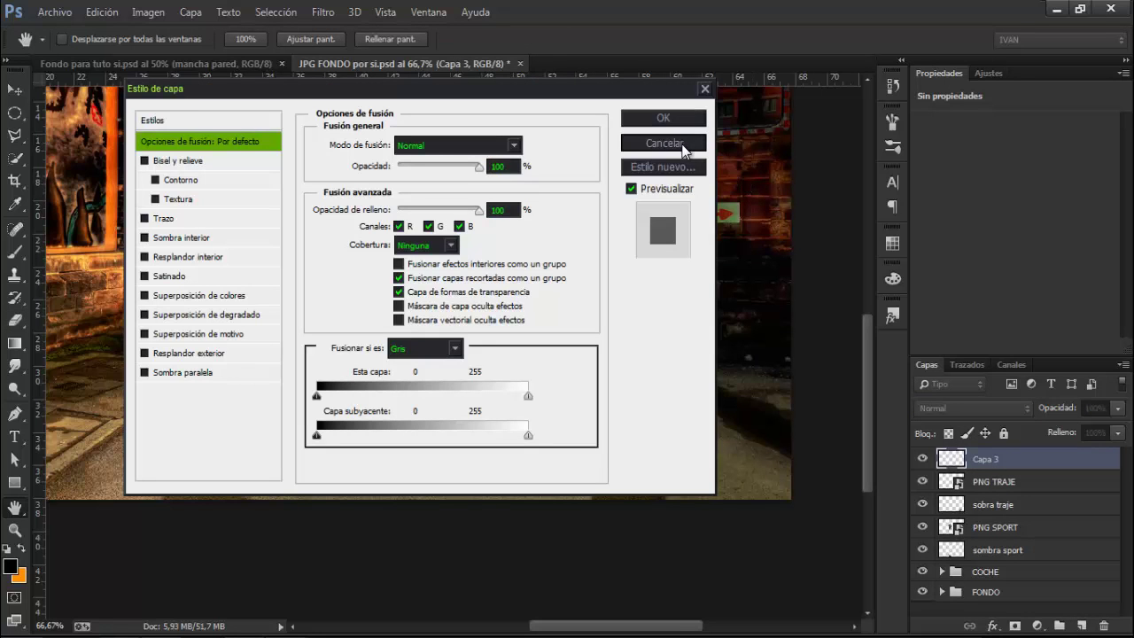
key(e)
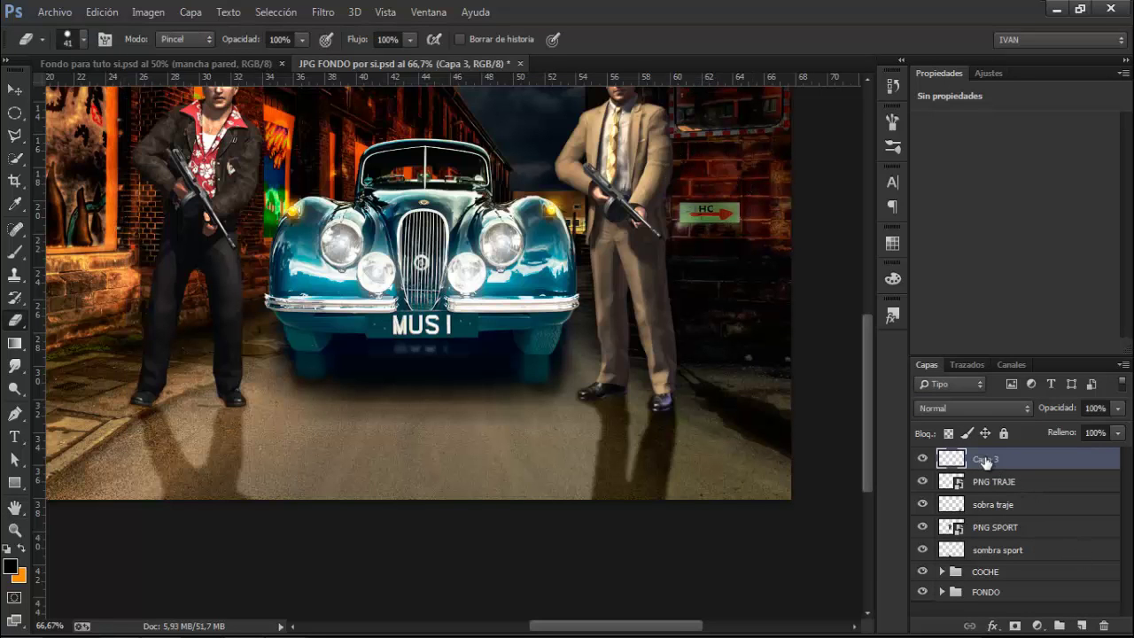
double_click(987, 458)
key(BackSpace)
text(sobra muñecos)
click(897, 461)
Set the sobra muñecos layer's blend mode to Luz suave and its opacity to 30%.
click(956, 405)
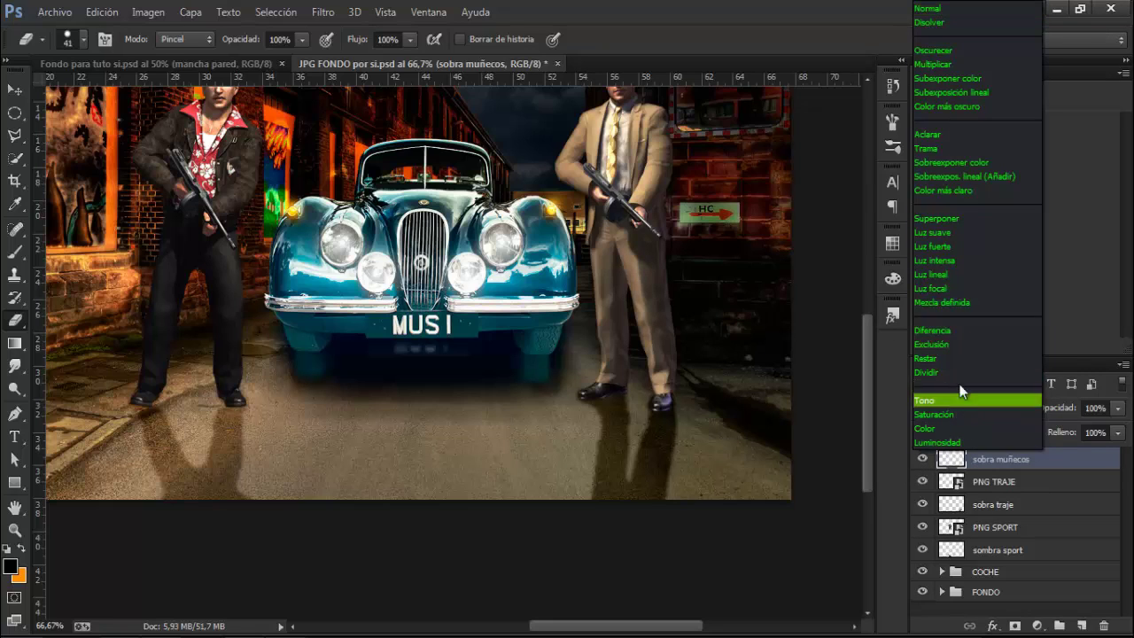
click(946, 234)
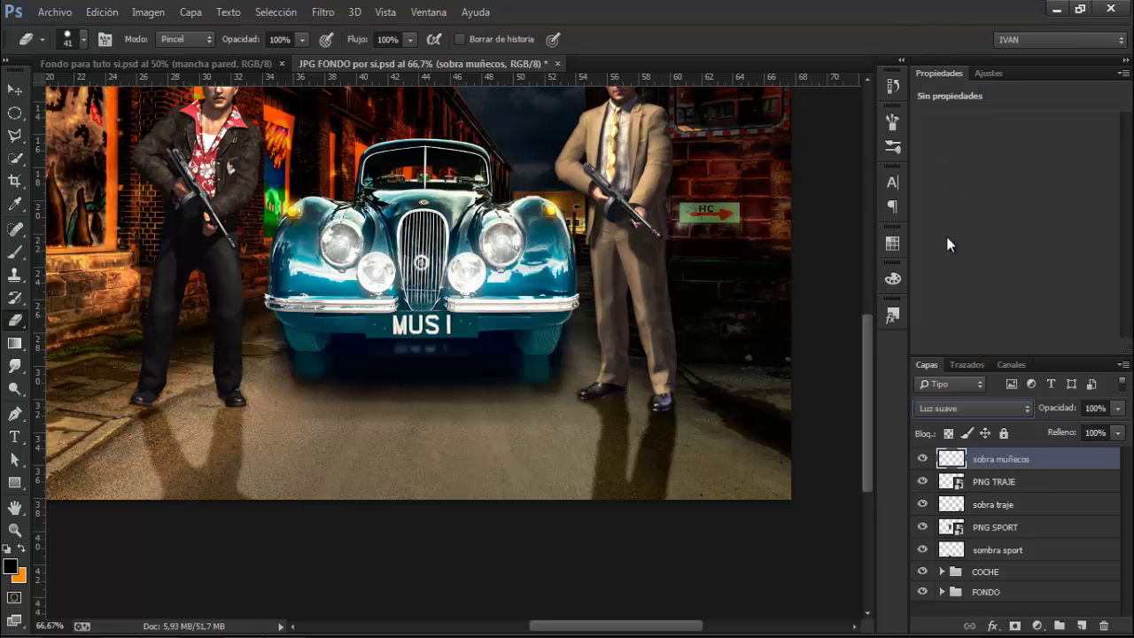
click(1097, 405)
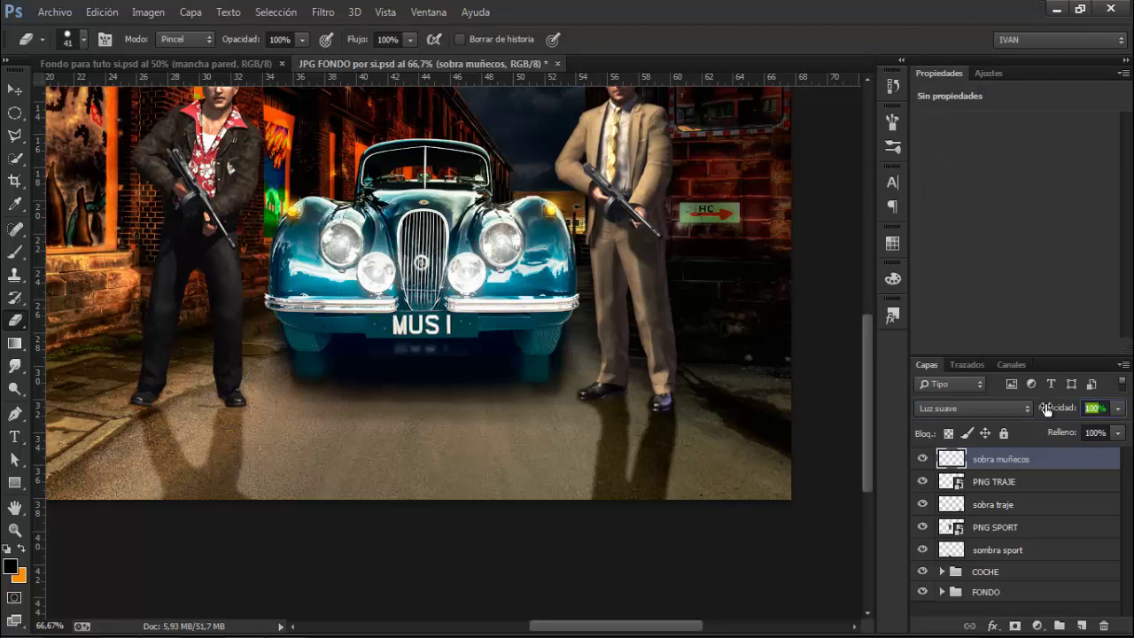
key(BackSpace)
Load the PNG TRAJE outline as a selection and set up a soft round brush of 28 px with 0% hardness.
click(20, 252)
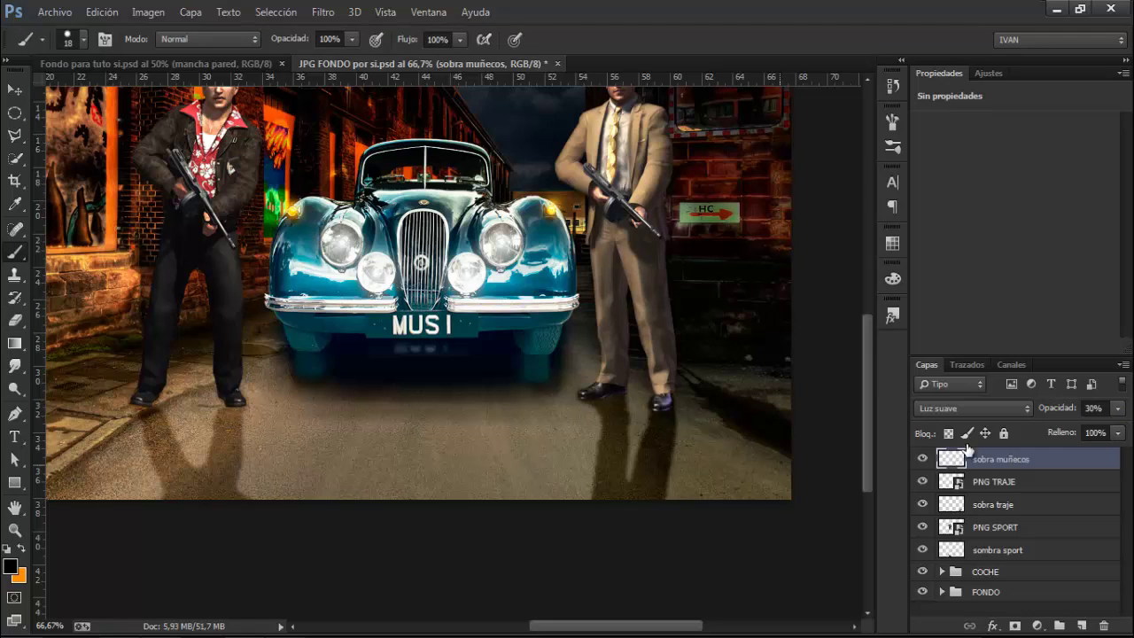
drag(868, 443, 867, 403)
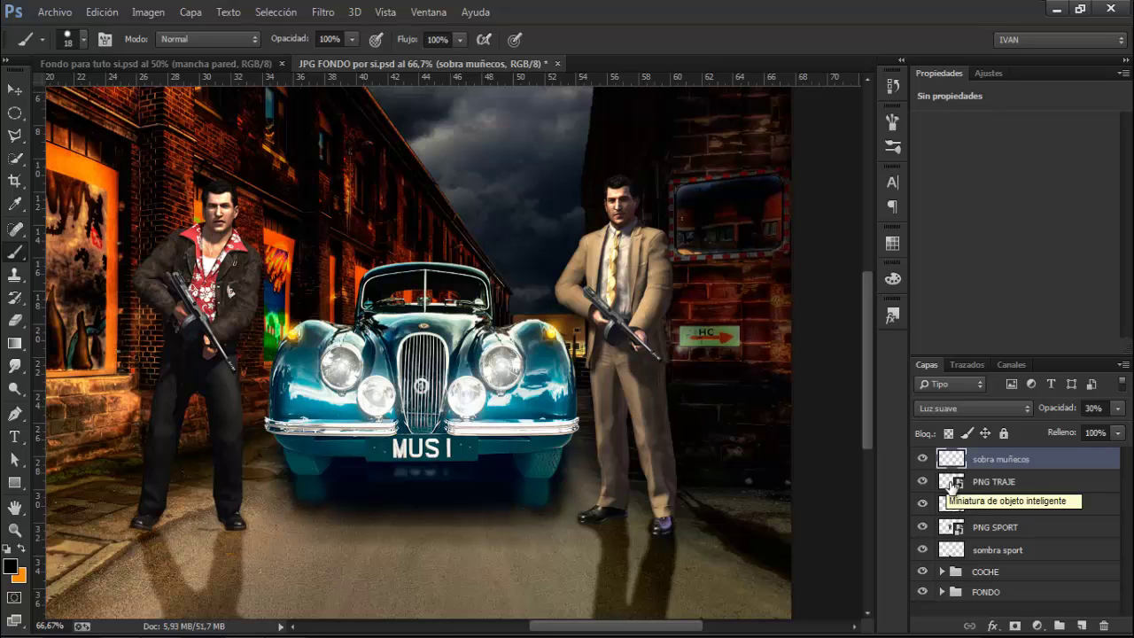
ctrl+click(952, 484)
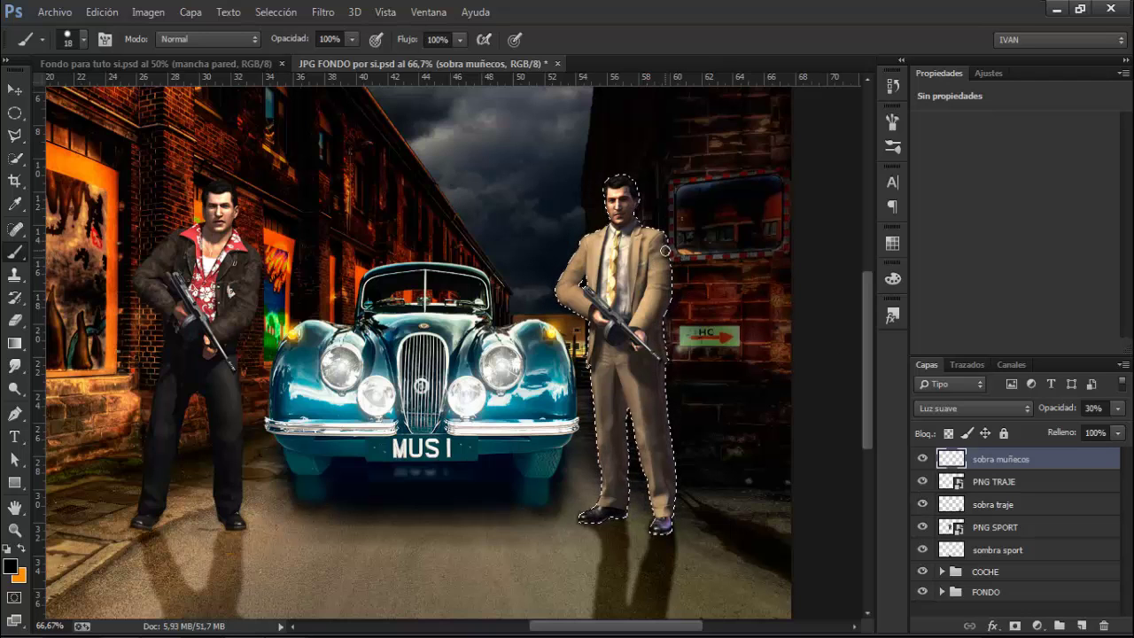
right_click(664, 251)
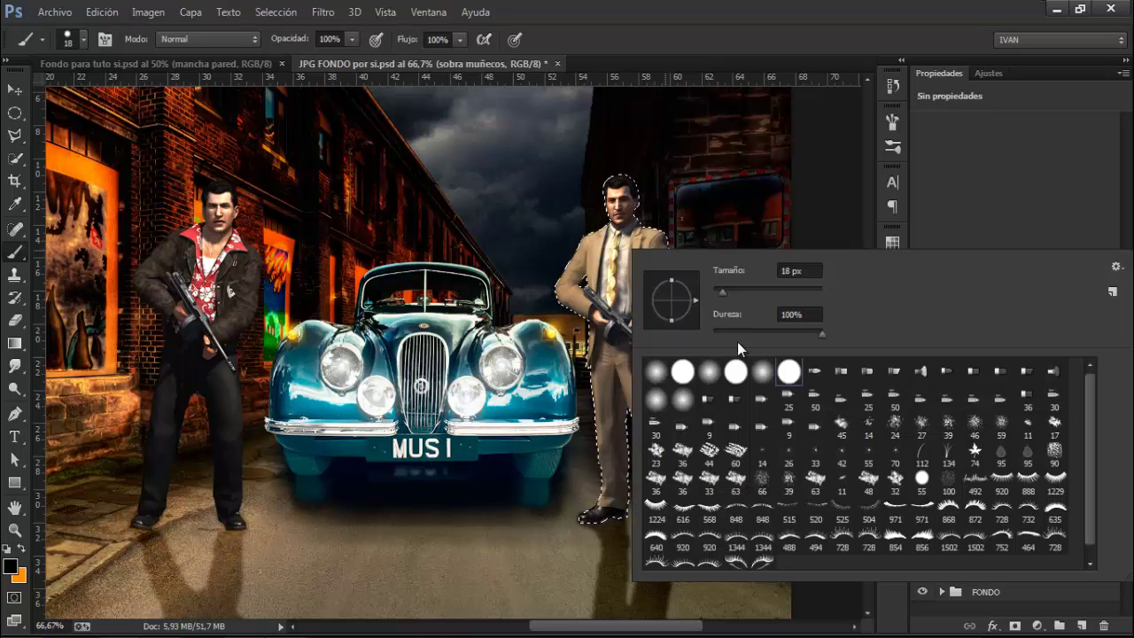
click(760, 372)
drag(723, 294, 727, 295)
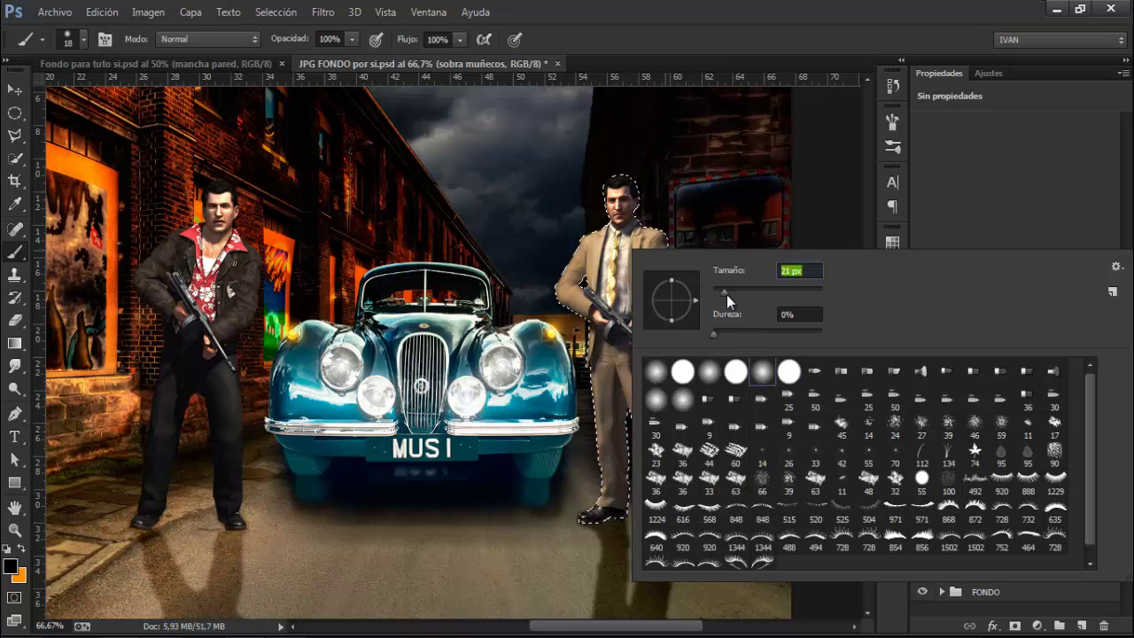
click(830, 205)
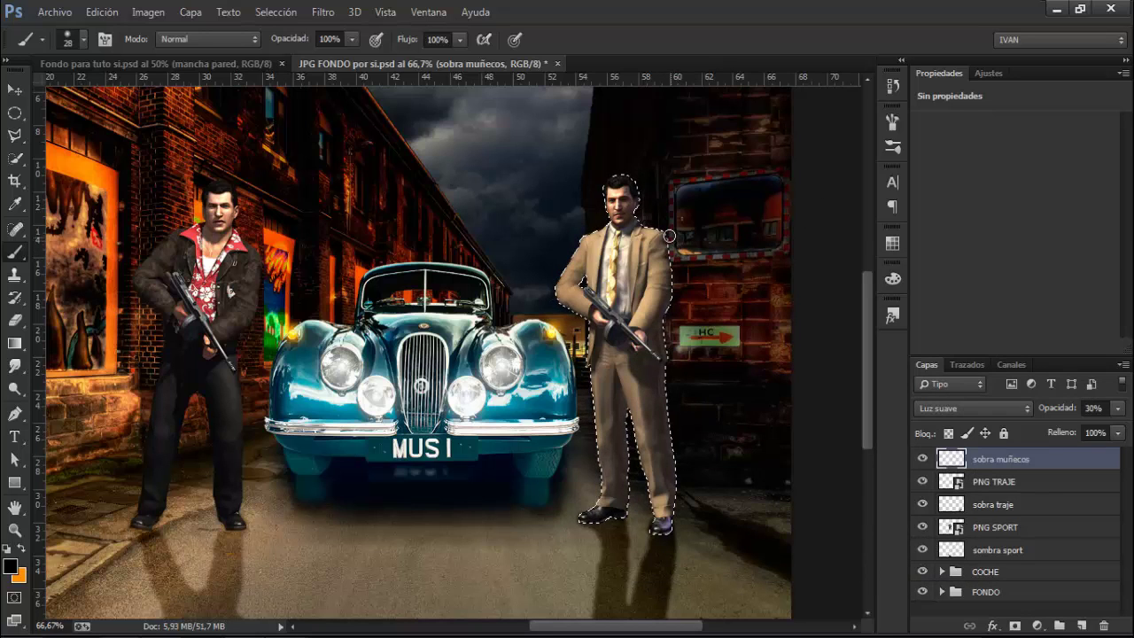
Paint soft black shading on the suited man's jacket and trousers within the selection, enlarging the brush to 34 px, and deselect.
mouse_move(663, 240)
mouse_down()
mouse_move(652, 338)
mouse_move(664, 304)
mouse_move(661, 242)
mouse_move(672, 281)
mouse_up()
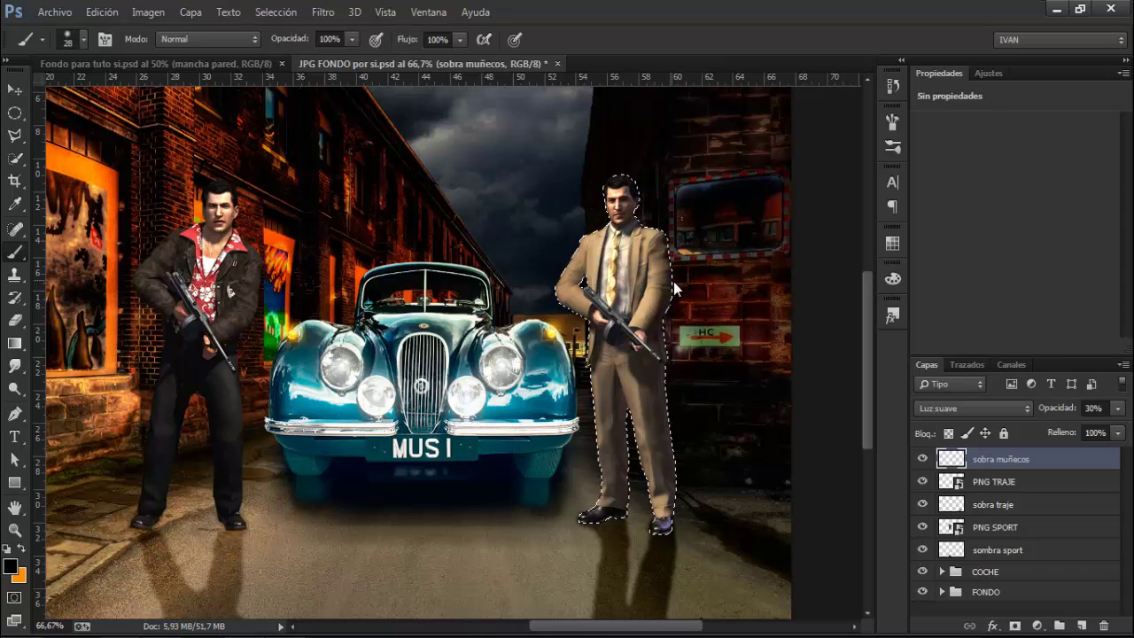
alt+right_click(673, 281)
mouse_move(660, 239)
mouse_down()
mouse_move(660, 318)
mouse_move(644, 358)
mouse_move(663, 351)
mouse_move(663, 386)
mouse_move(637, 393)
mouse_up()
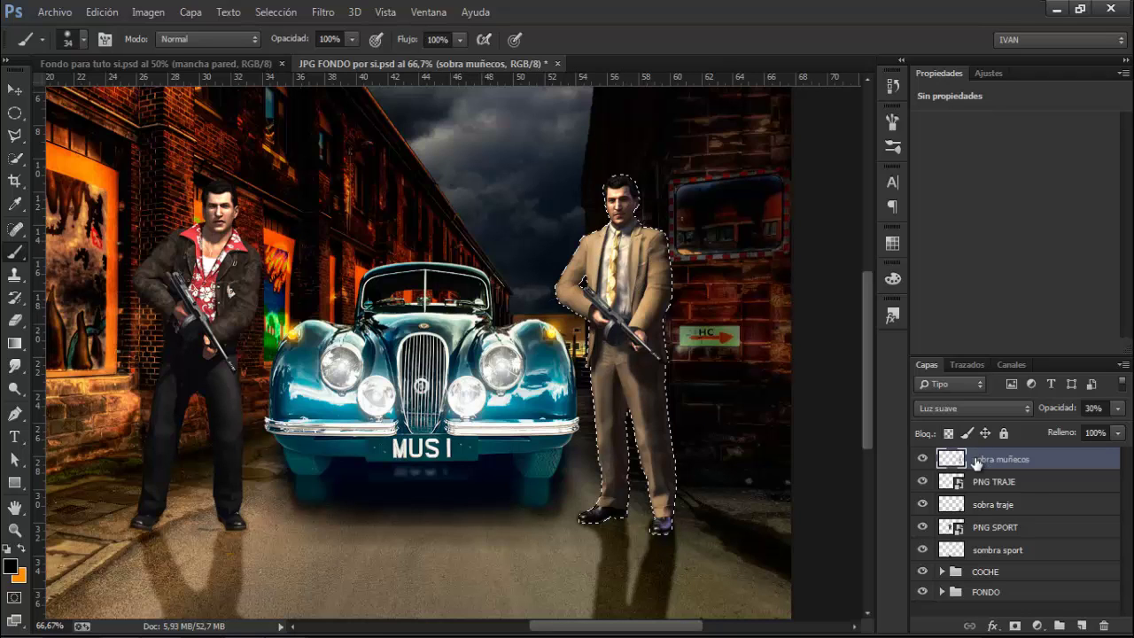
key(ctrl+d)
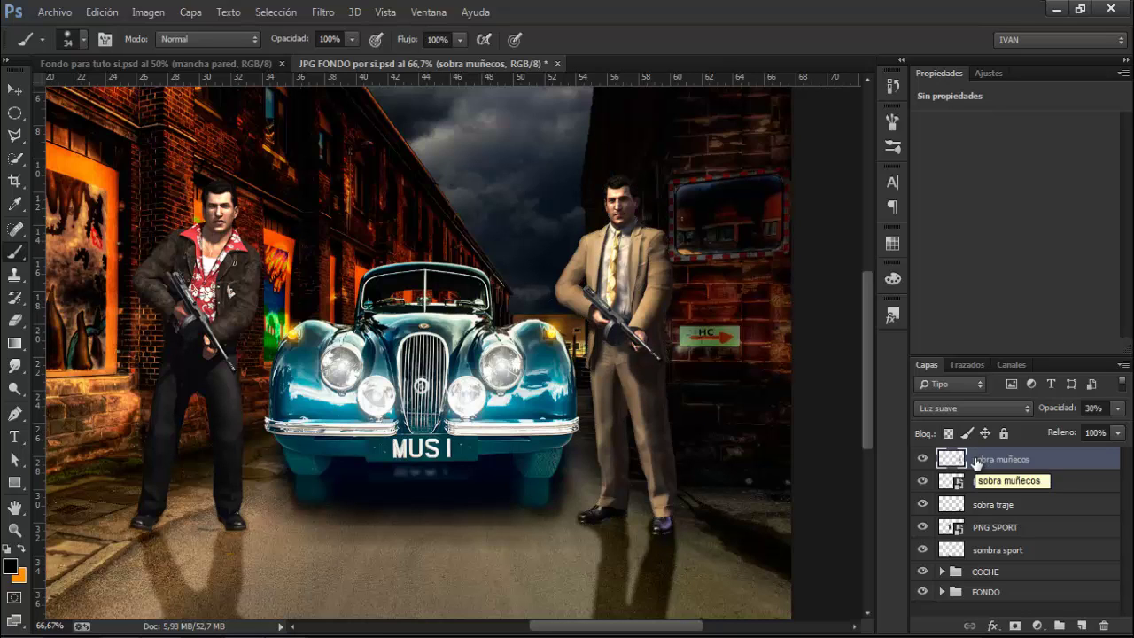
Shade the man in the dark jacket within the PNG SPORT outline, and compare the image with sobra muñecos hidden and shown.
ctrl+click(950, 528)
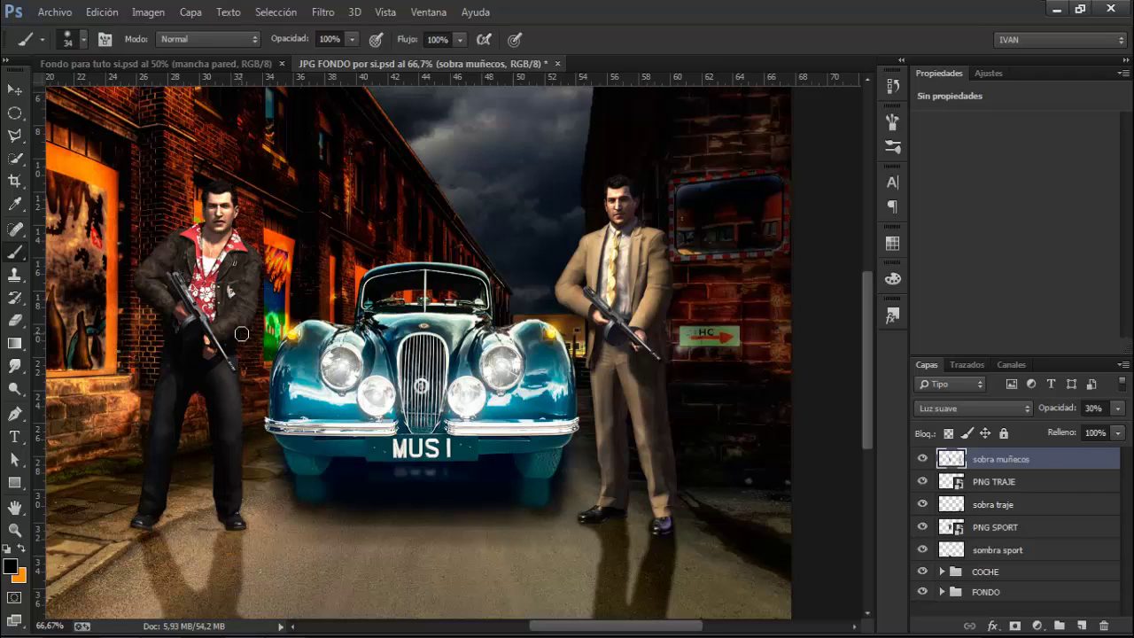
key(ctrl+minus)
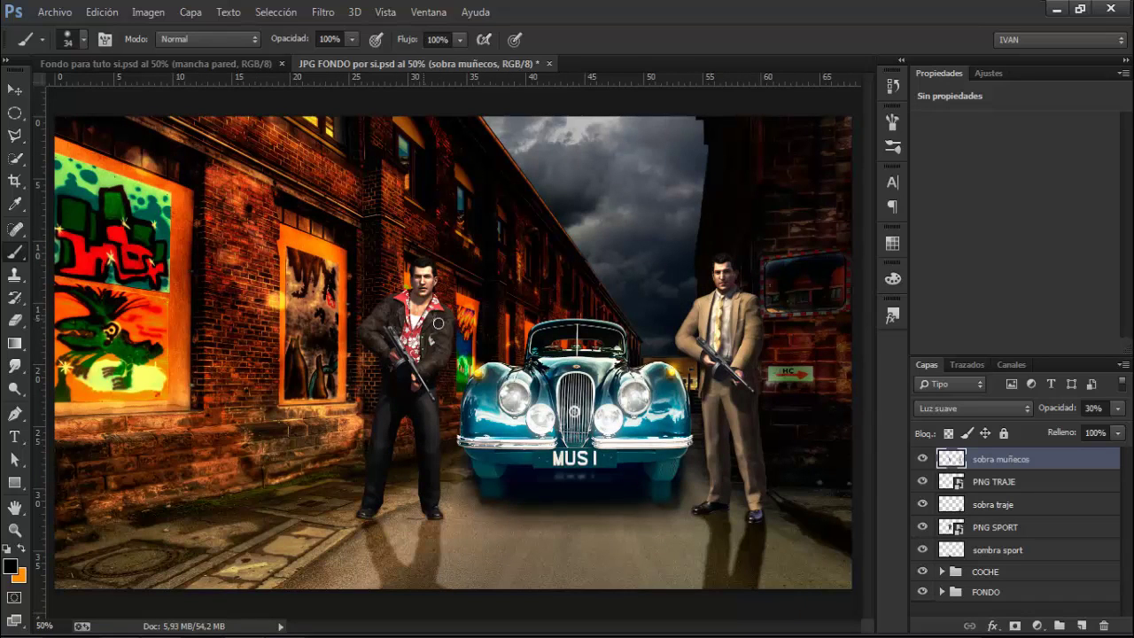
click(923, 459)
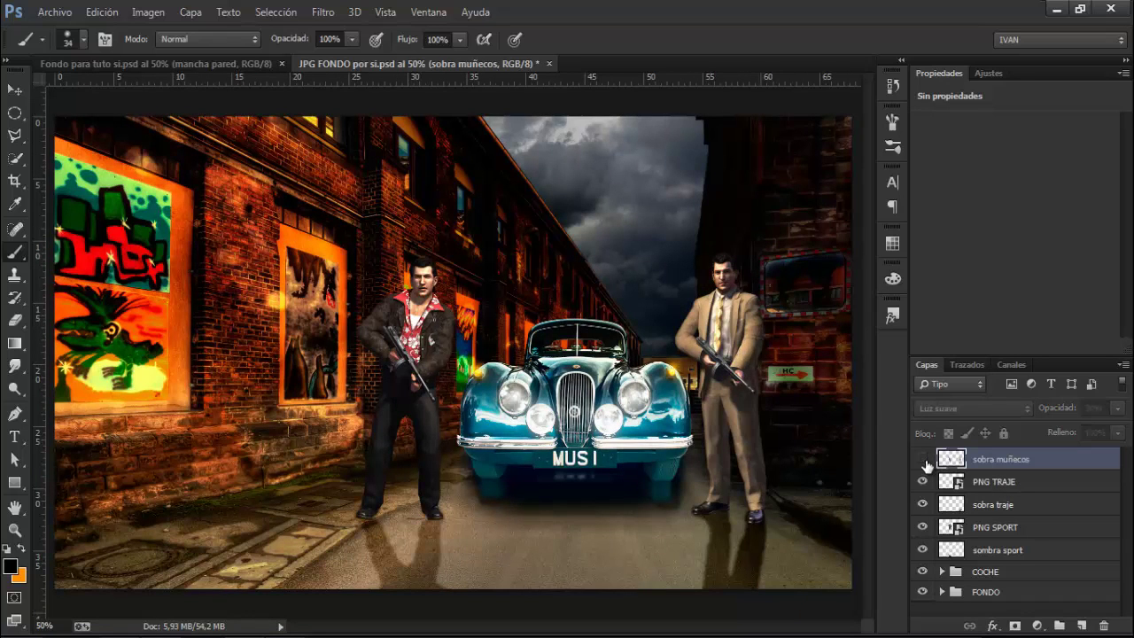
click(923, 459)
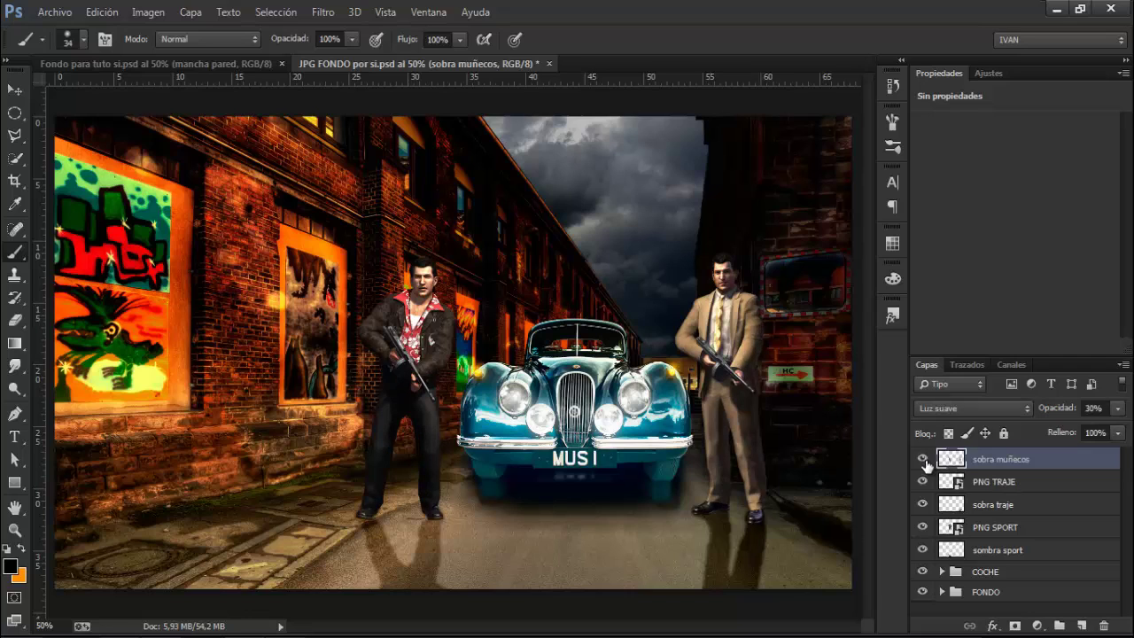
click(923, 459)
click(924, 459)
Group the layers from sobra muñecos down to sombra sport and name the group "MUÑECOS".
shift+click(1045, 556)
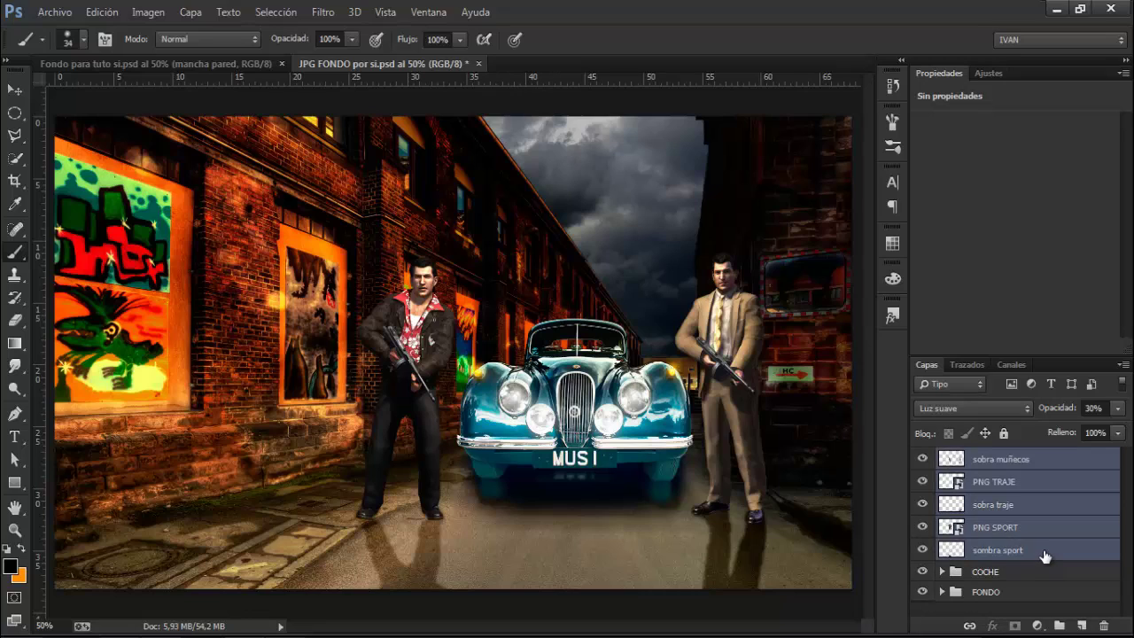
key(ctrl+g)
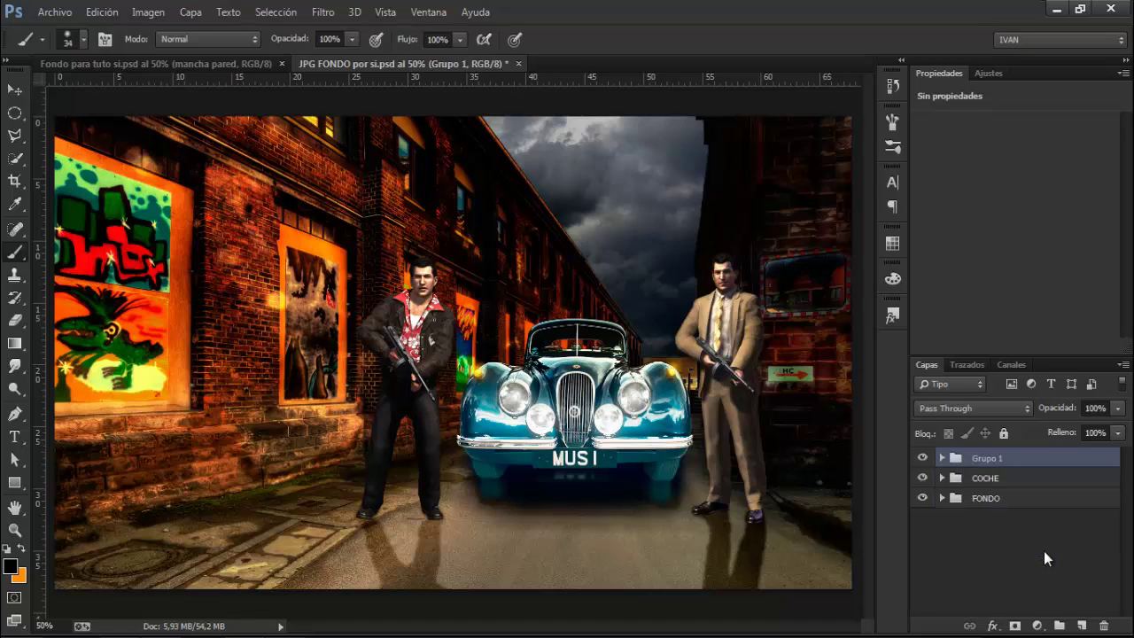
double_click(996, 459)
key(BackSpace)
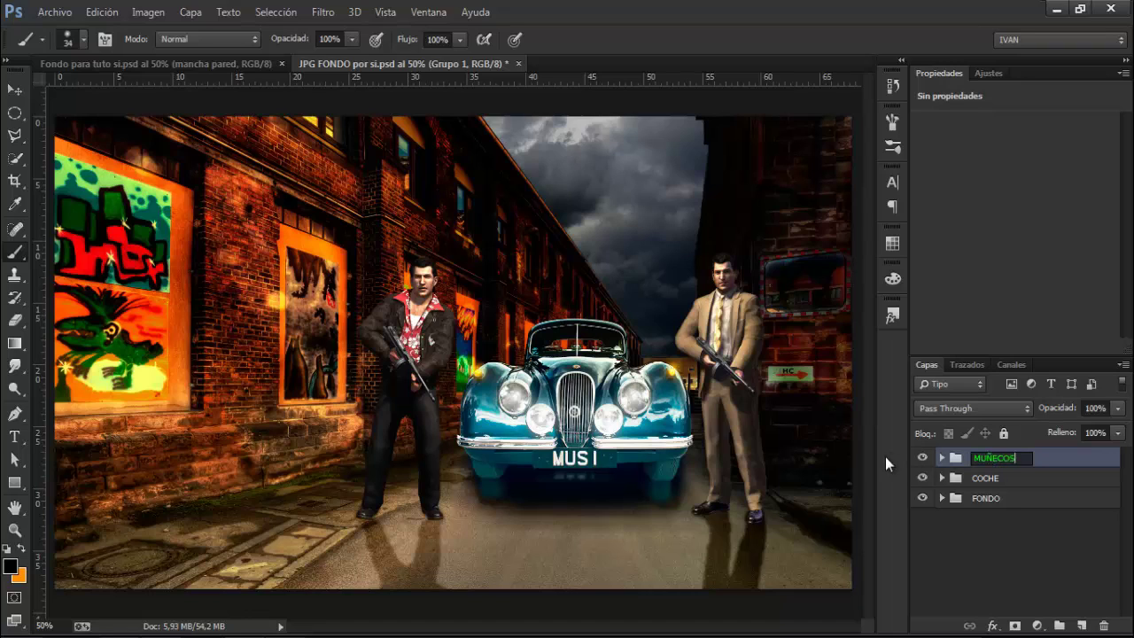
key(Return)
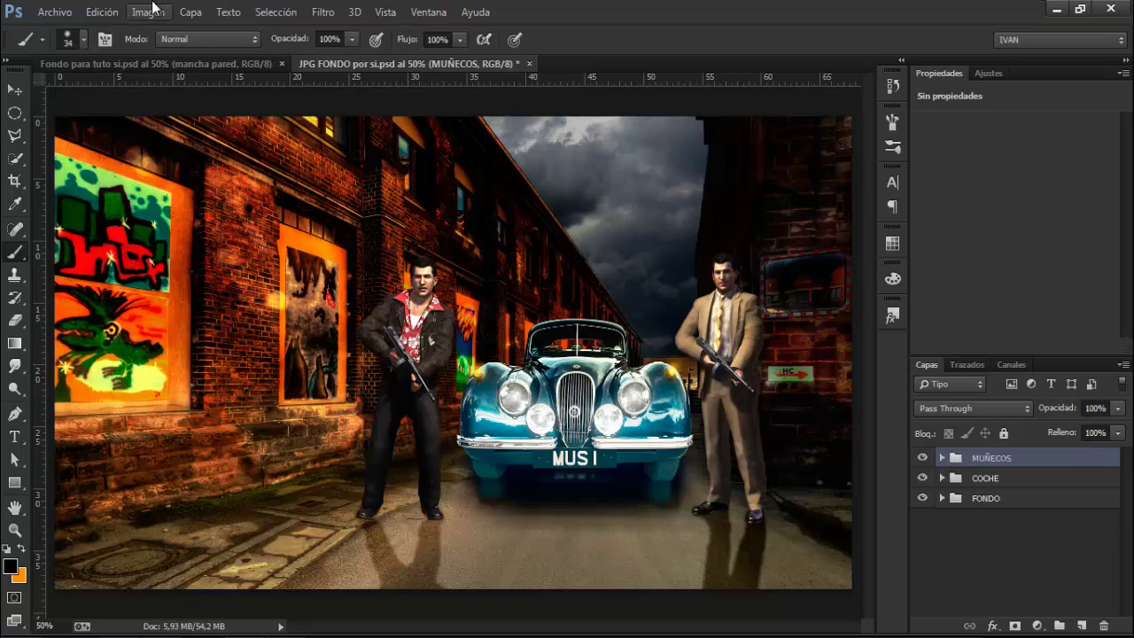
Place the PNG CAJA crate image, scale it to about 69.5%, and position it on the pavement beneath the graffiti wall.
click(56, 12)
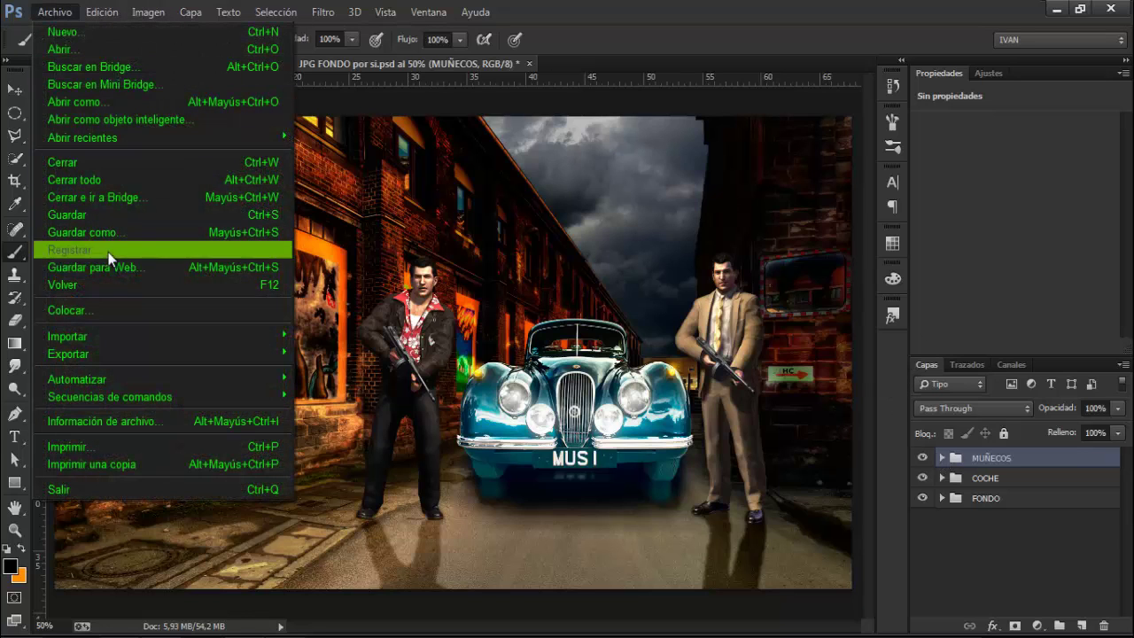
click(148, 317)
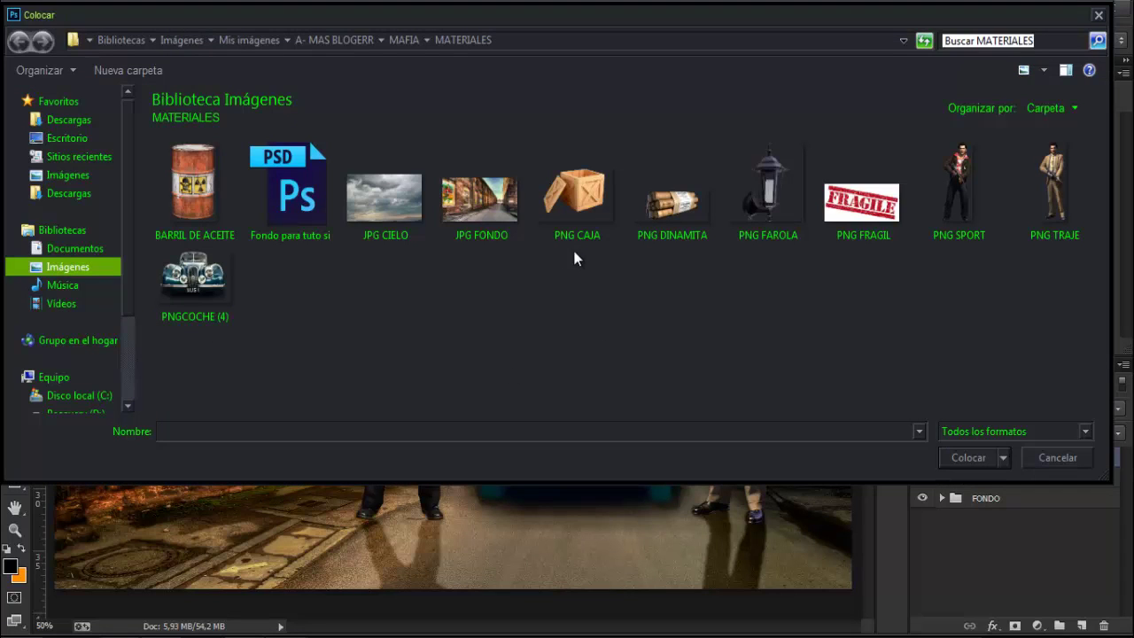
double_click(589, 209)
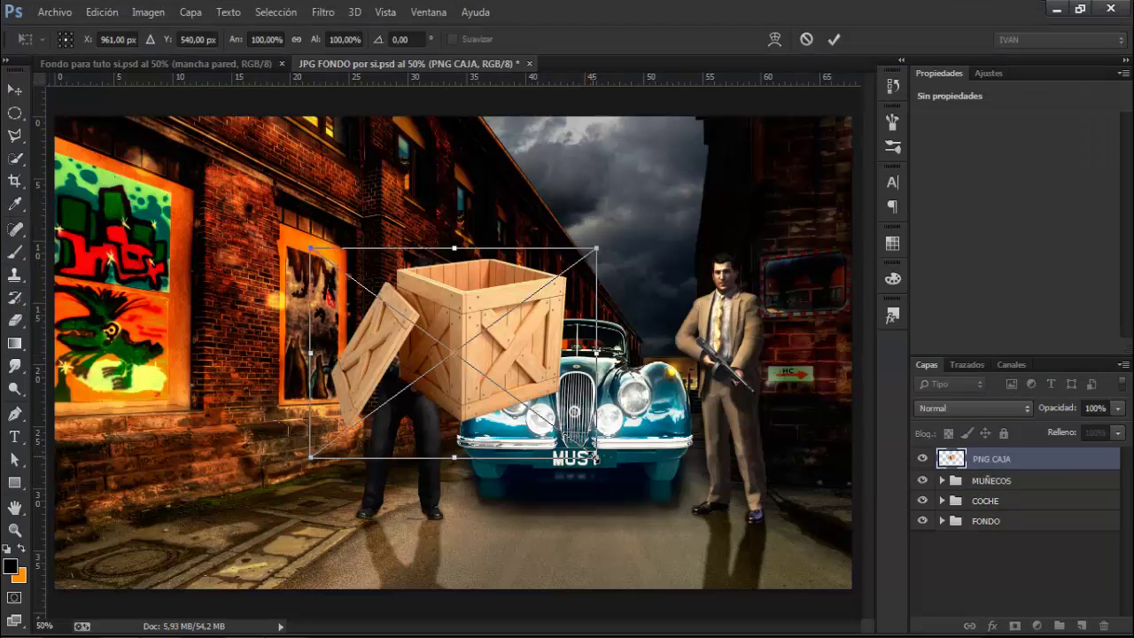
drag(595, 457, 509, 392)
drag(443, 328, 282, 515)
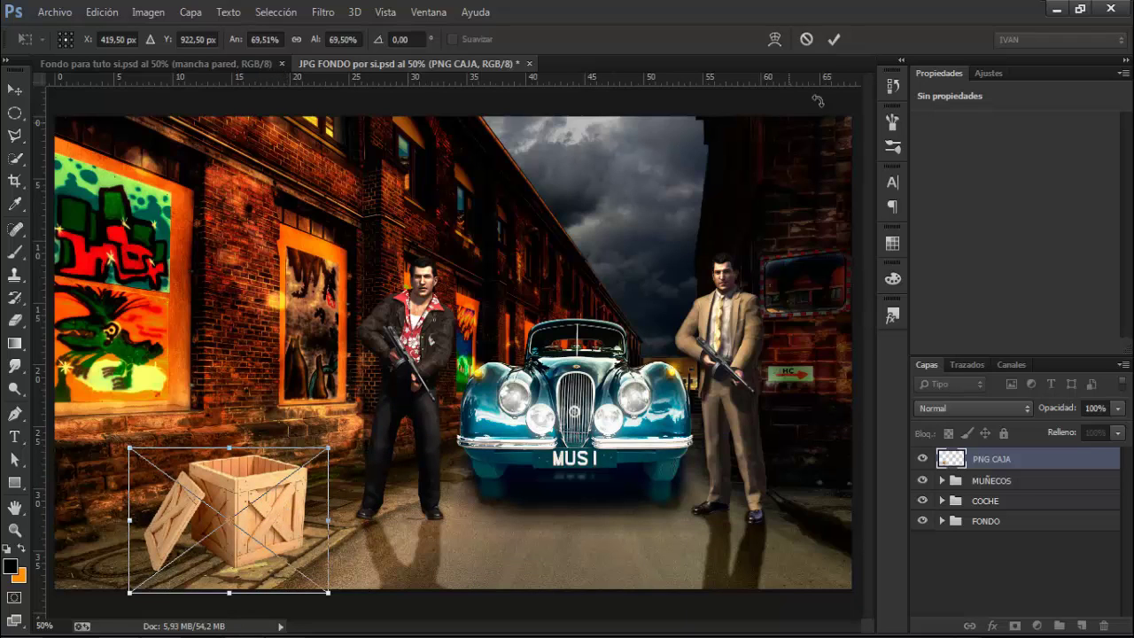
click(837, 39)
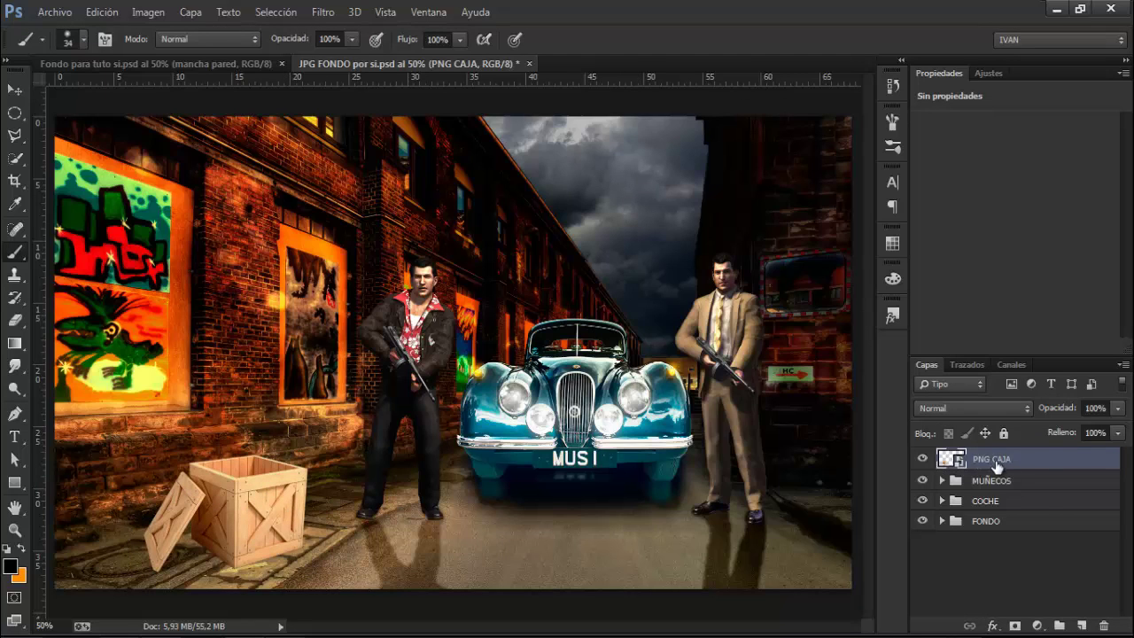
Add a new layer above PNG CAJA and name it "SOBRA 1".
click(1082, 628)
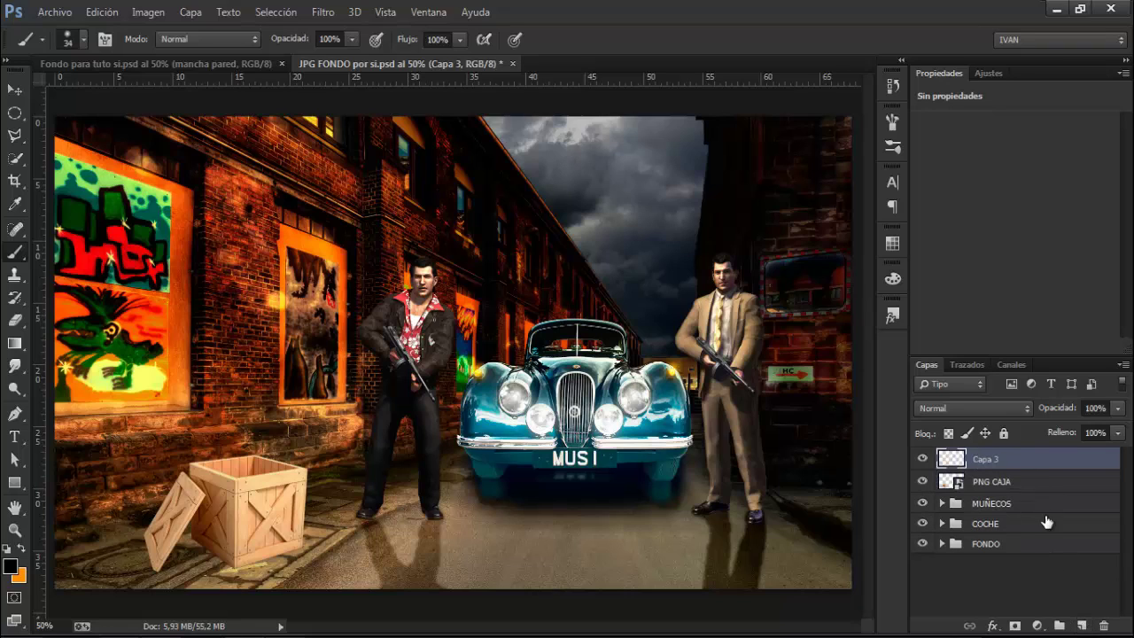
double_click(999, 459)
key(BackSpace)
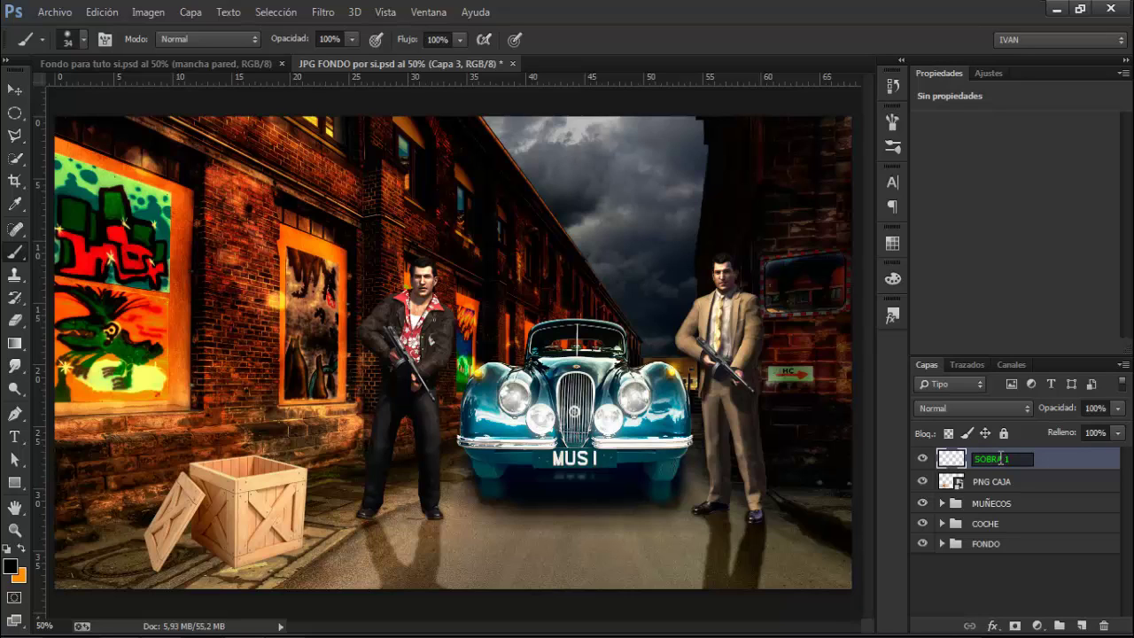
text(SOBRA 1)
key(Return)
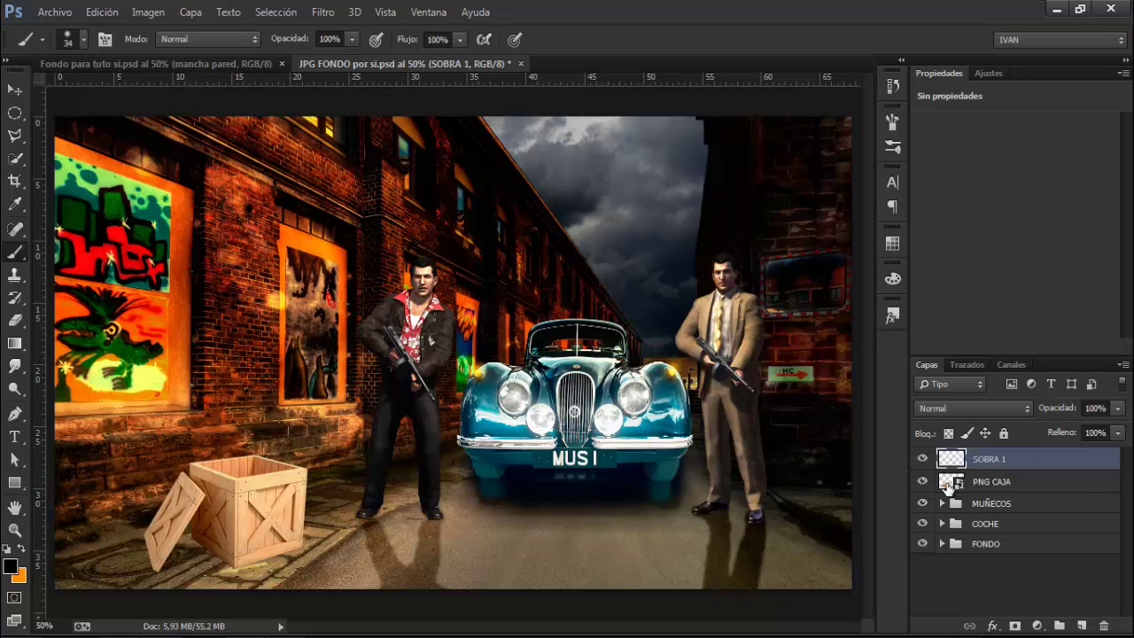
Load the PNG CAJA outline as a selection, fill it with black on the SOBRA 1 layer, and deselect.
ctrl+click(950, 486)
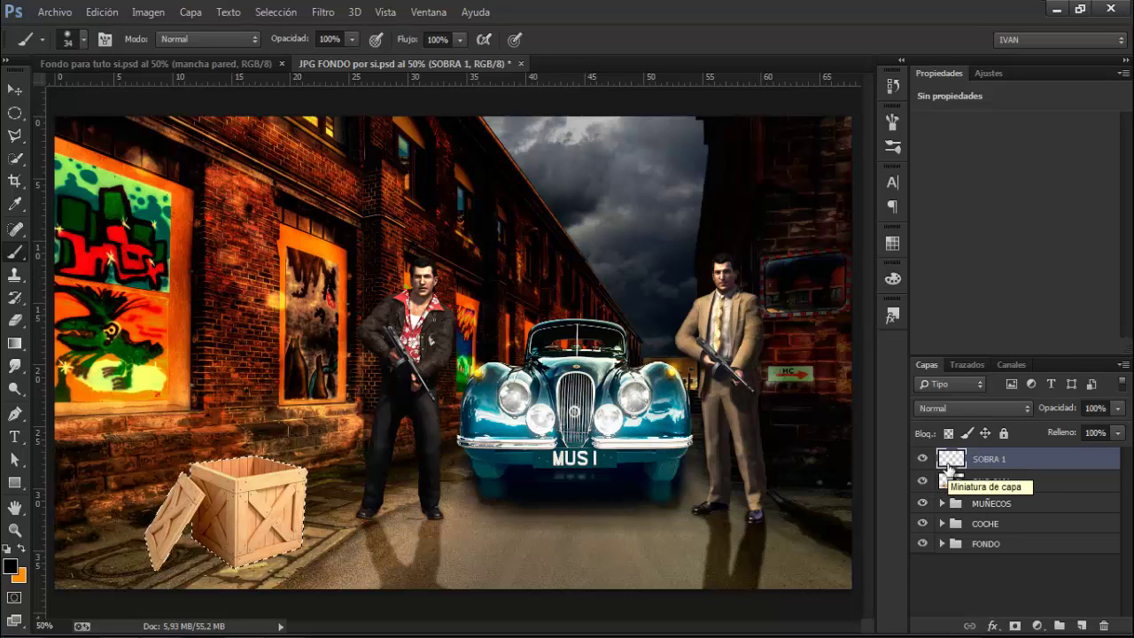
key(ctrl+BackSpace)
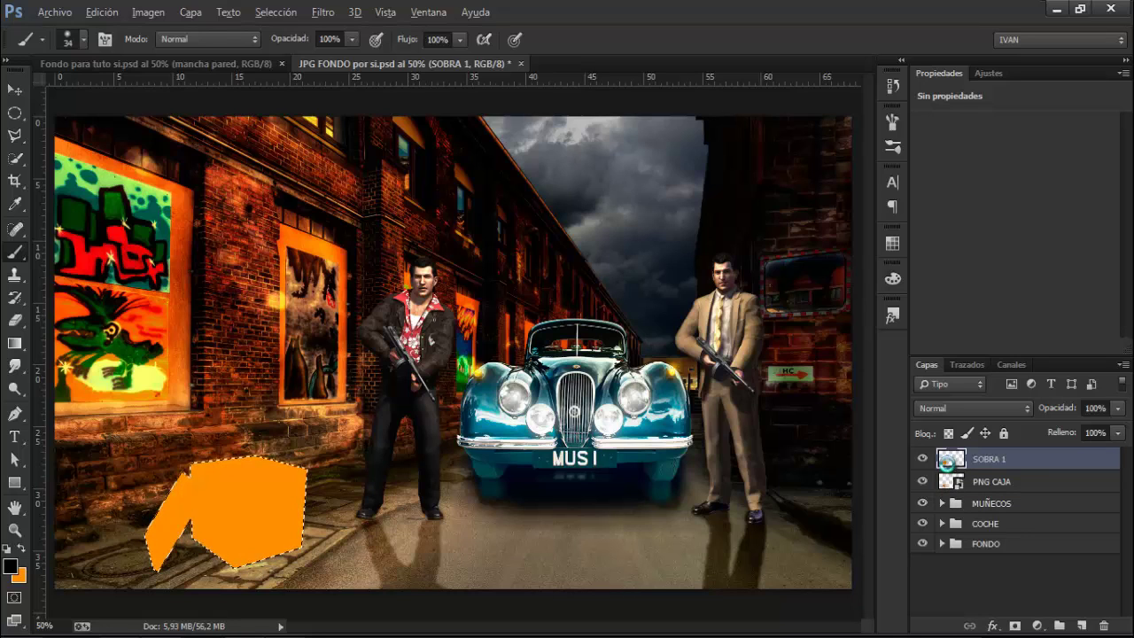
key(alt+BackSpace)
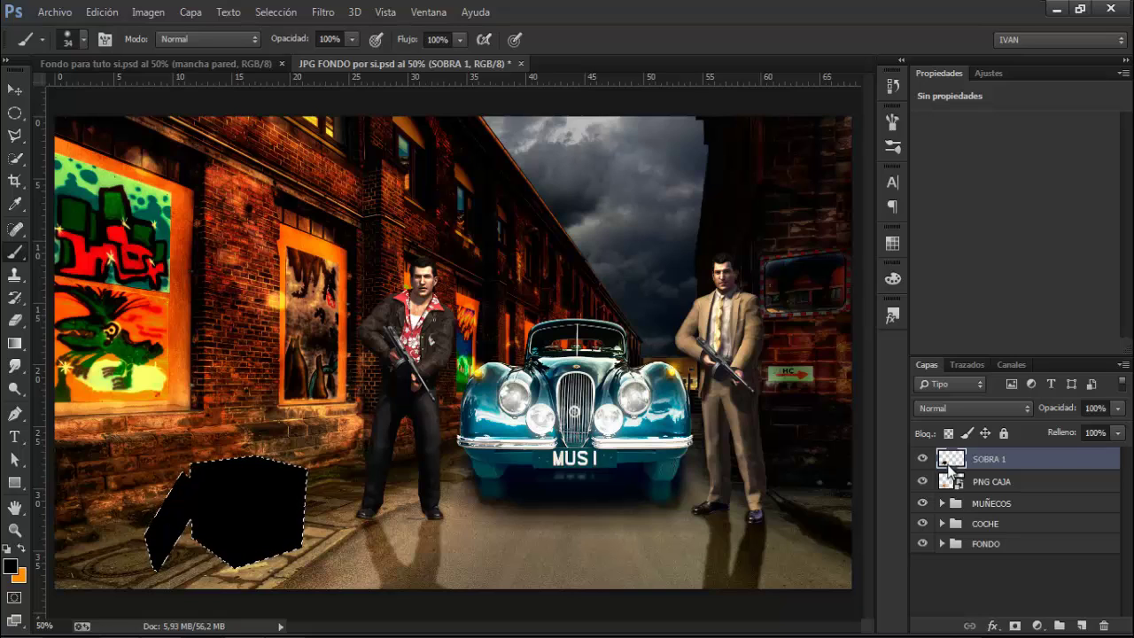
key(ctrl+d)
Set the SOBRA 1 layer's blend mode to Superponer and its opacity to 78%.
click(956, 409)
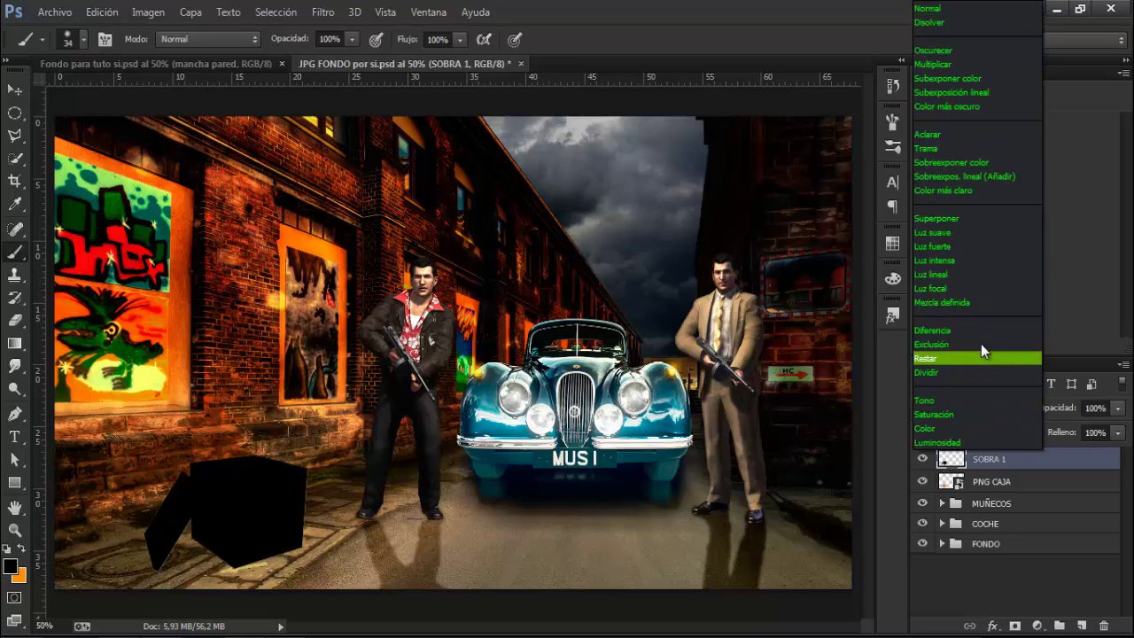
click(950, 219)
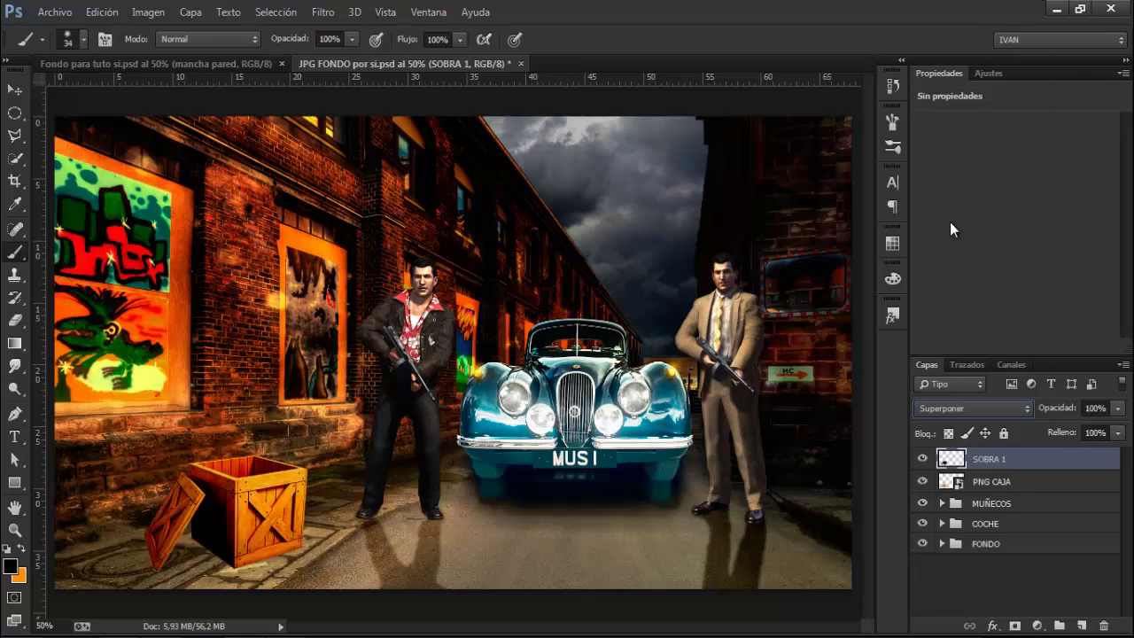
click(1116, 409)
drag(1116, 433, 1105, 434)
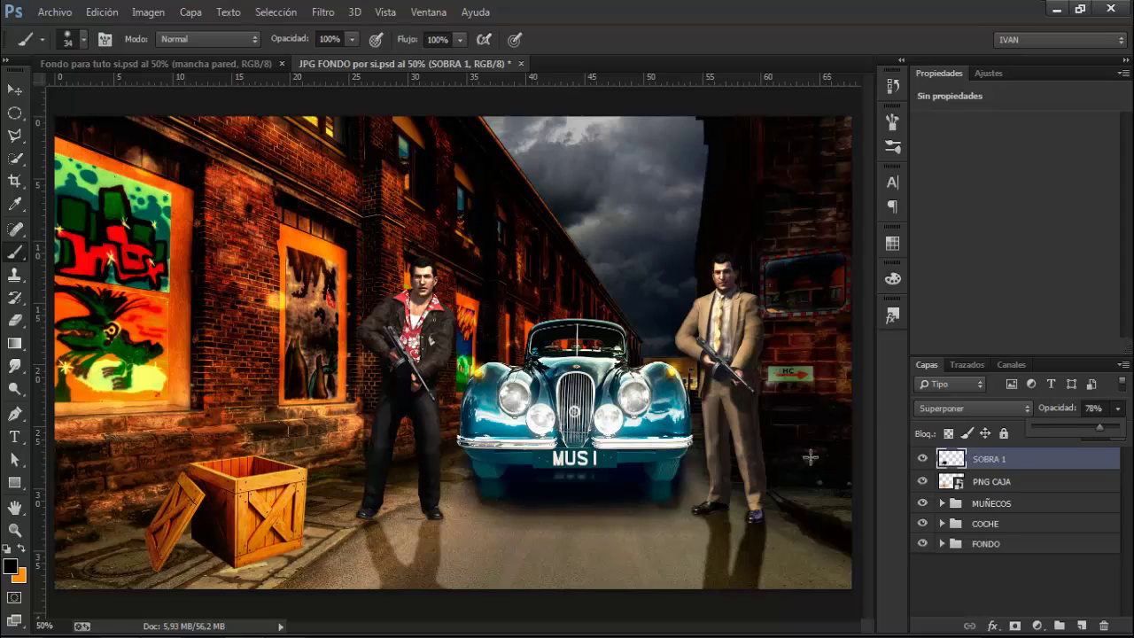
Add a new layer directly beneath PNG CAJA and name it "SOBRA 2".
click(1023, 490)
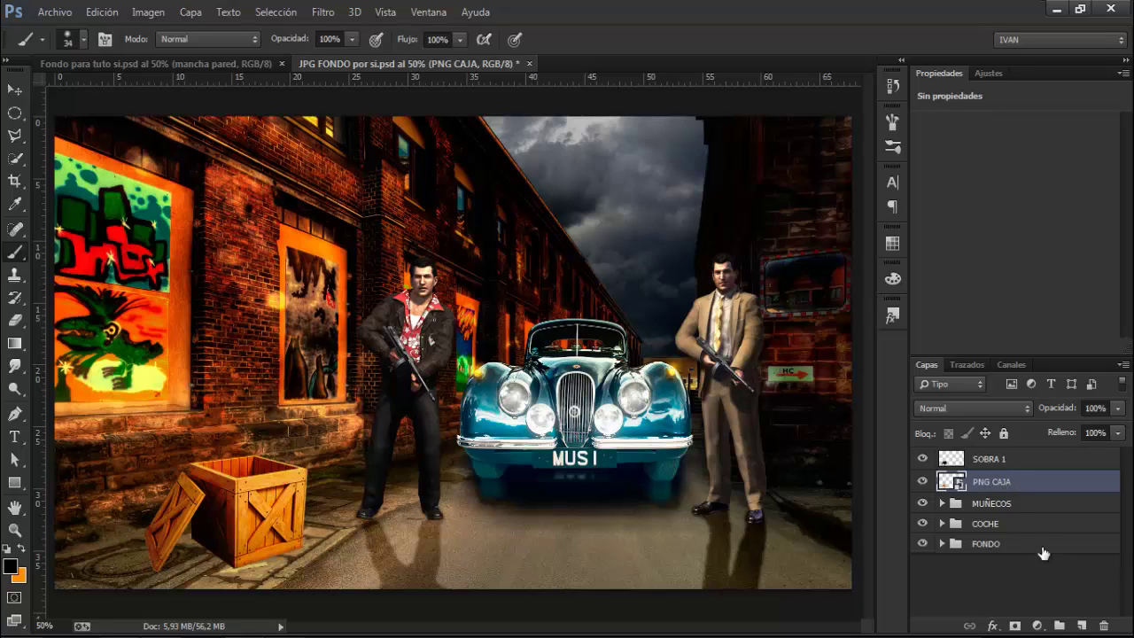
click(1082, 627)
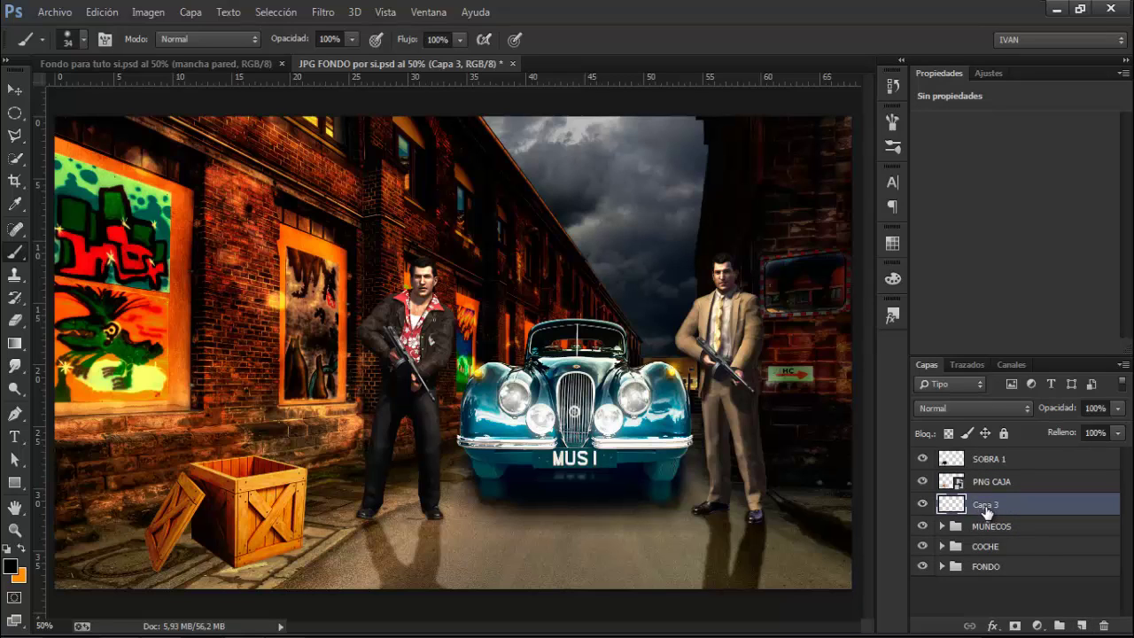
double_click(986, 505)
key(BackSpace)
key(Return)
Outline the ground shadow area around the base of the crate and its leaning lid with the Polygonal Lasso tool.
key(ctrl+plus)
key(ctrl+plus)
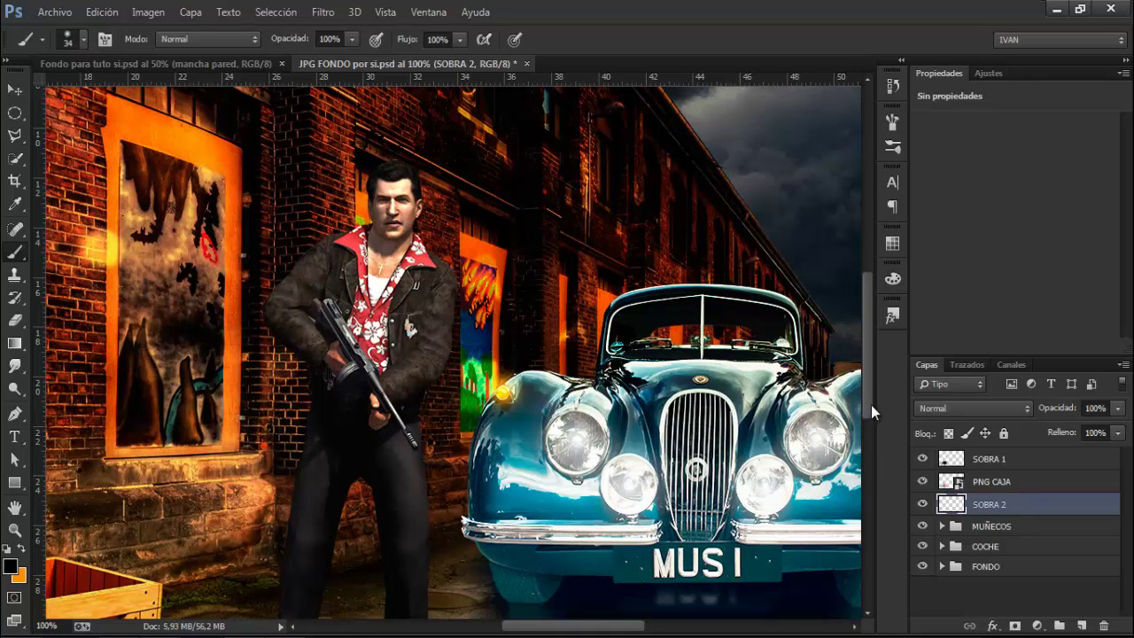
drag(871, 404, 868, 488)
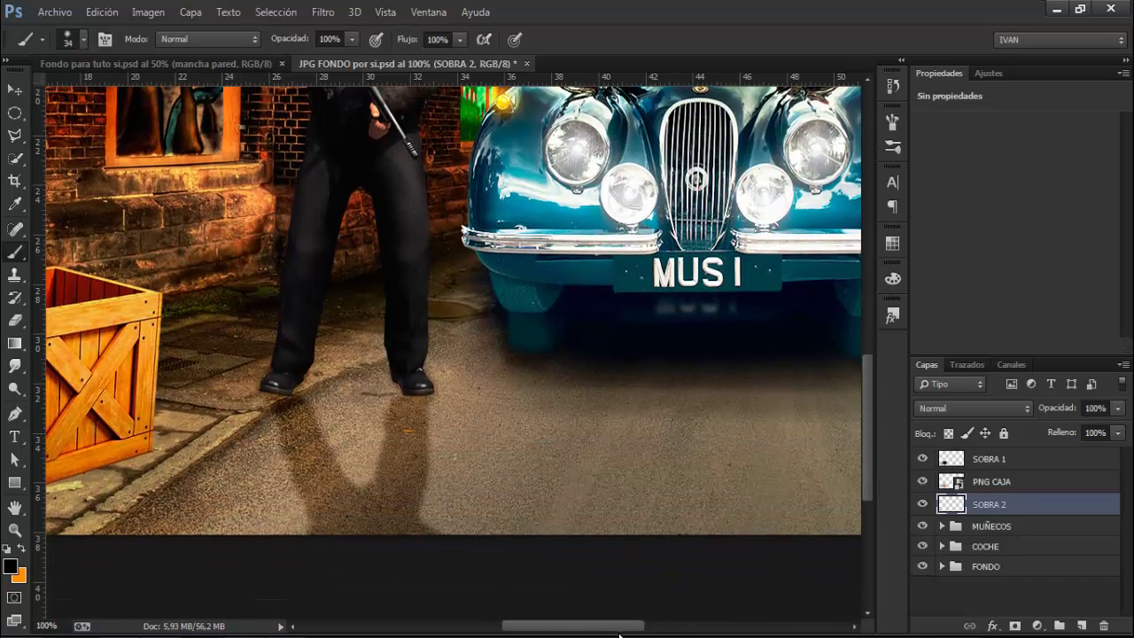
drag(614, 631, 526, 623)
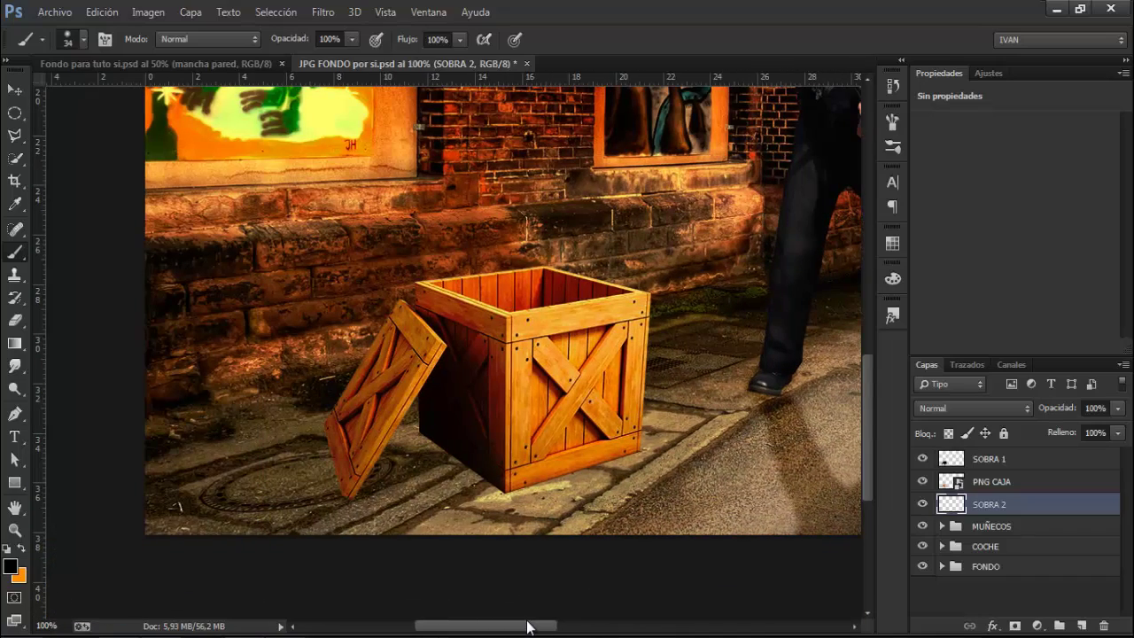
drag(867, 467, 869, 474)
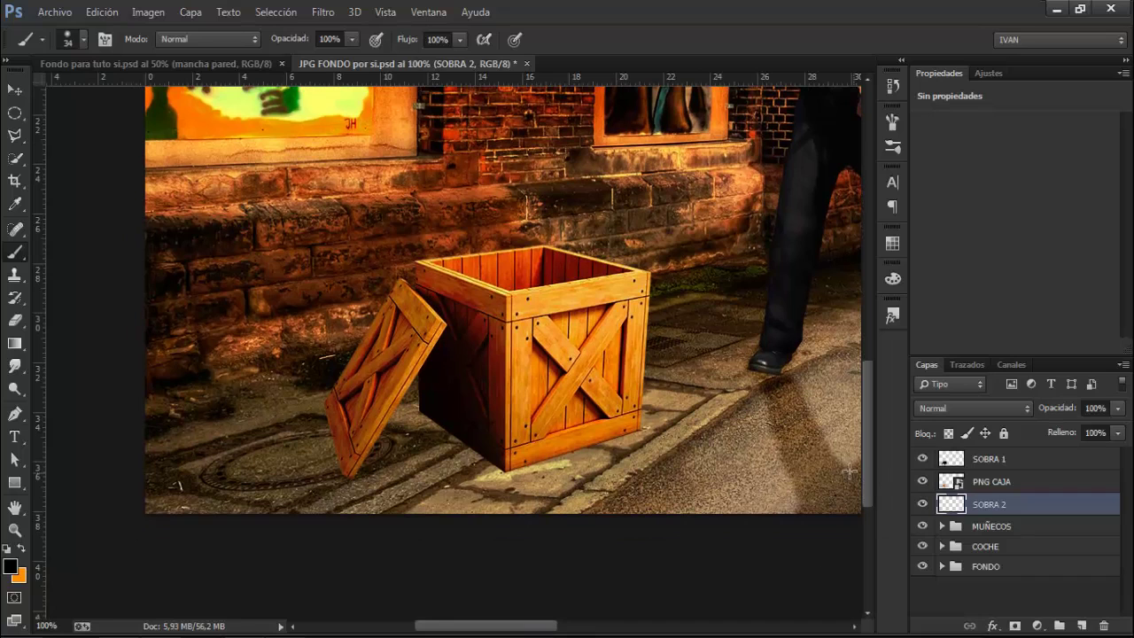
click(15, 135)
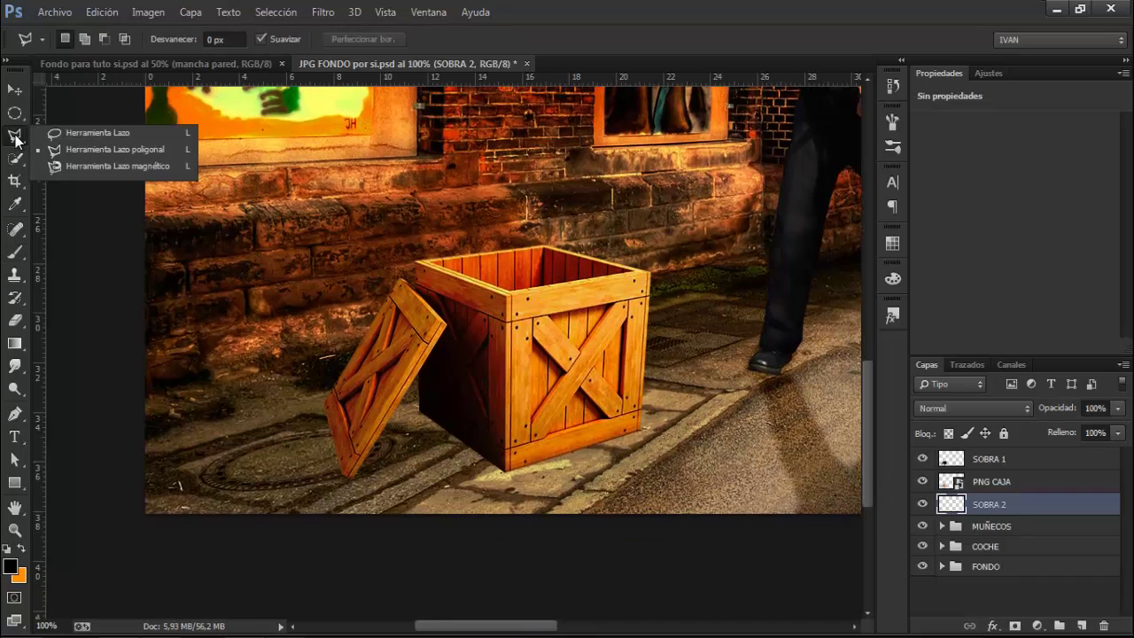
click(112, 152)
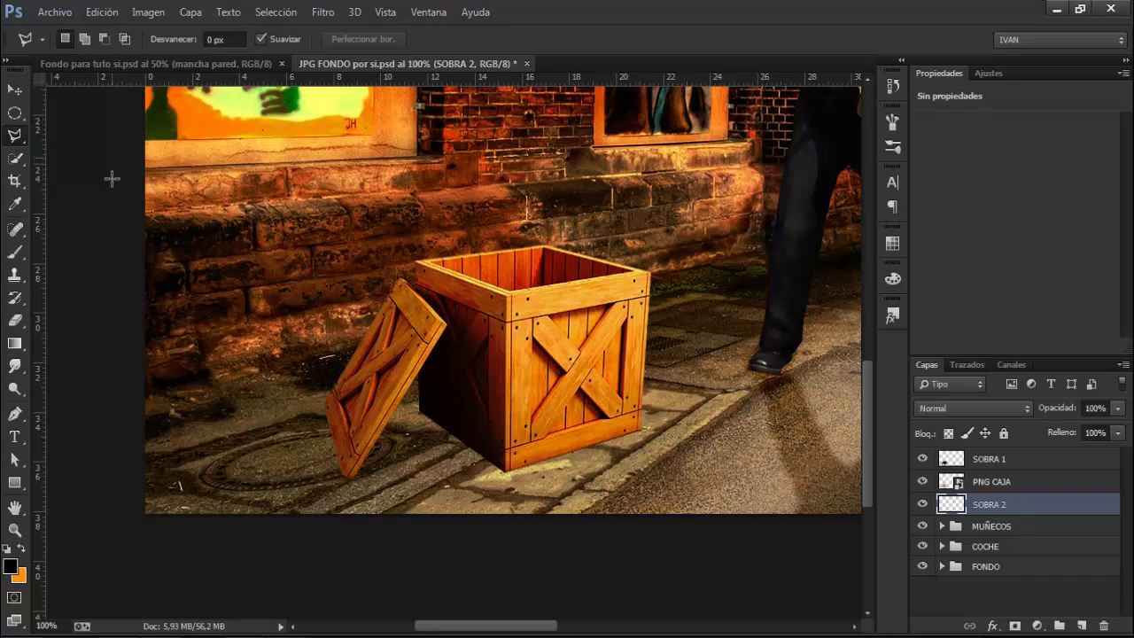
click(654, 433)
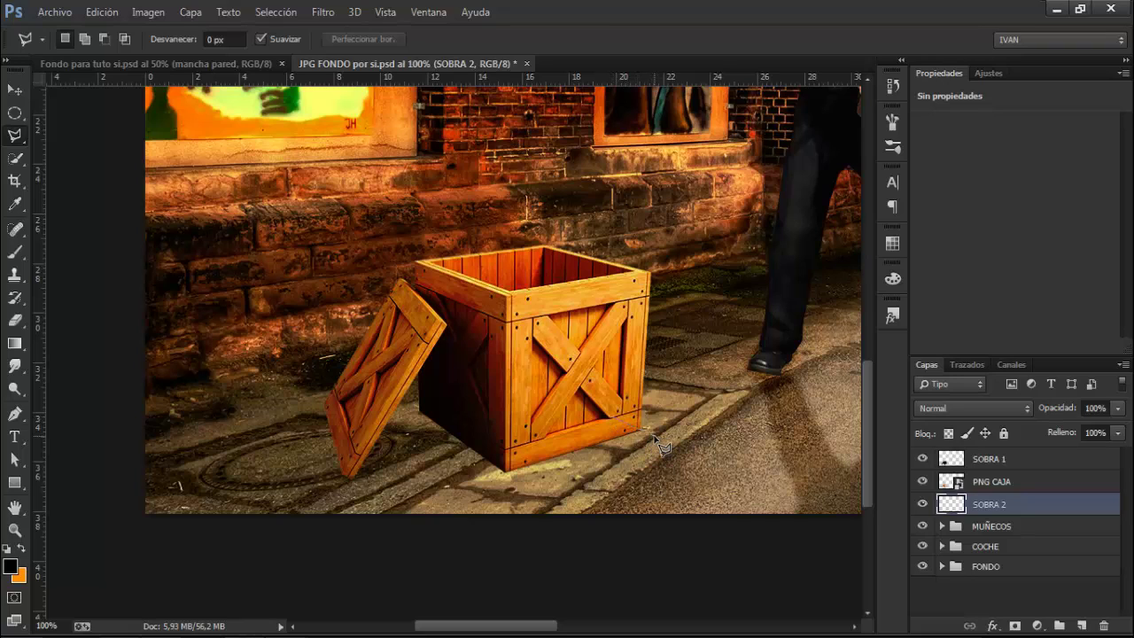
click(501, 488)
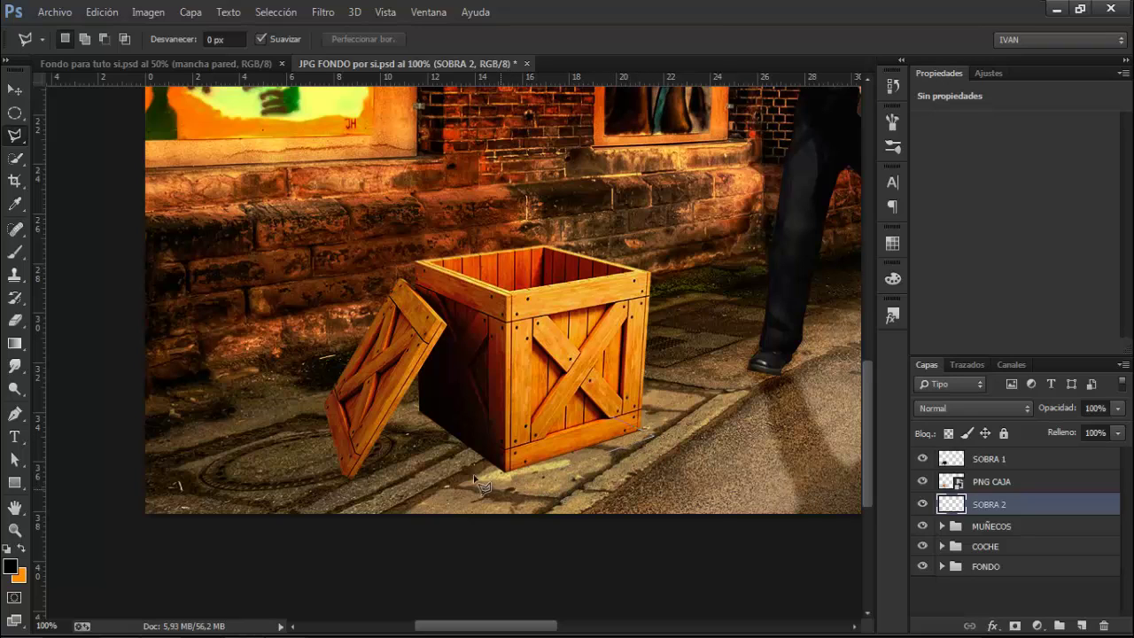
click(440, 442)
click(347, 480)
click(317, 411)
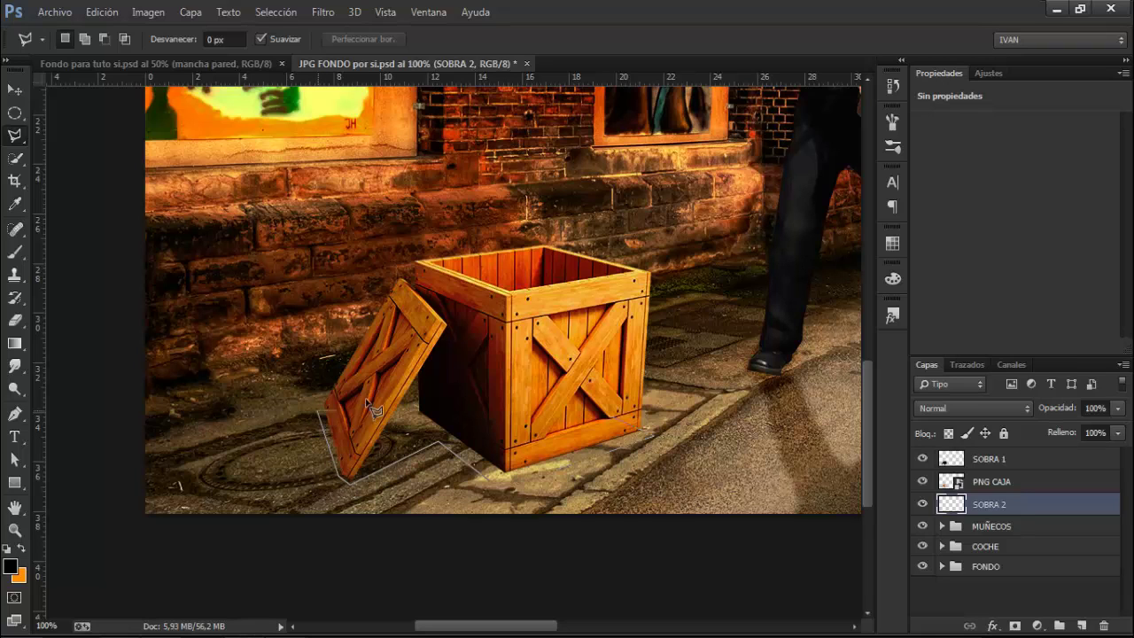
click(471, 341)
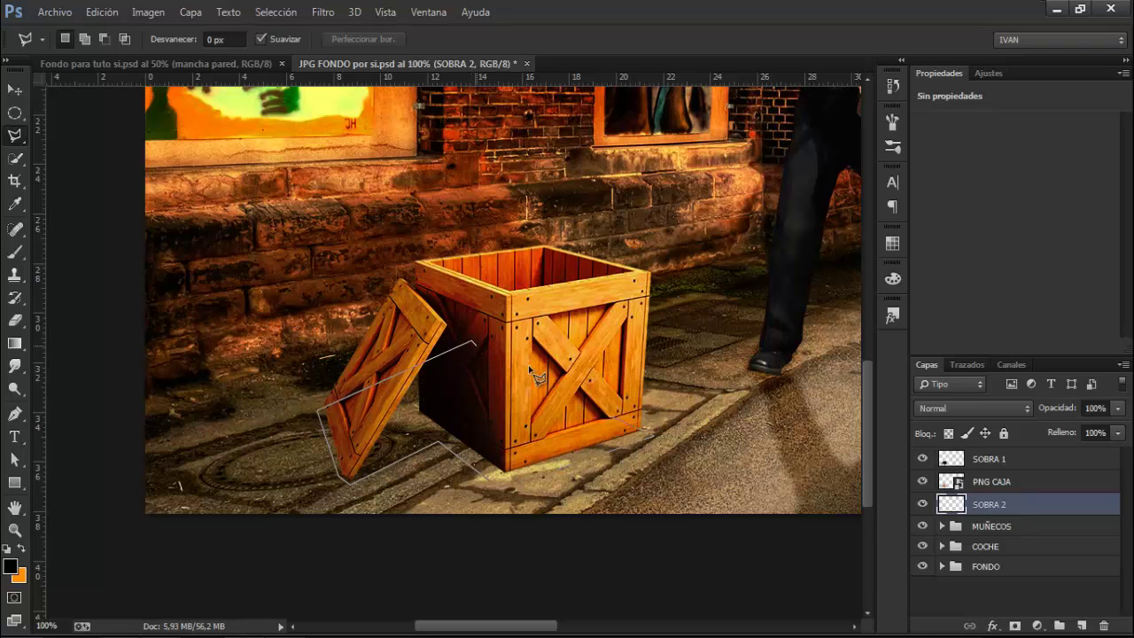
double_click(625, 428)
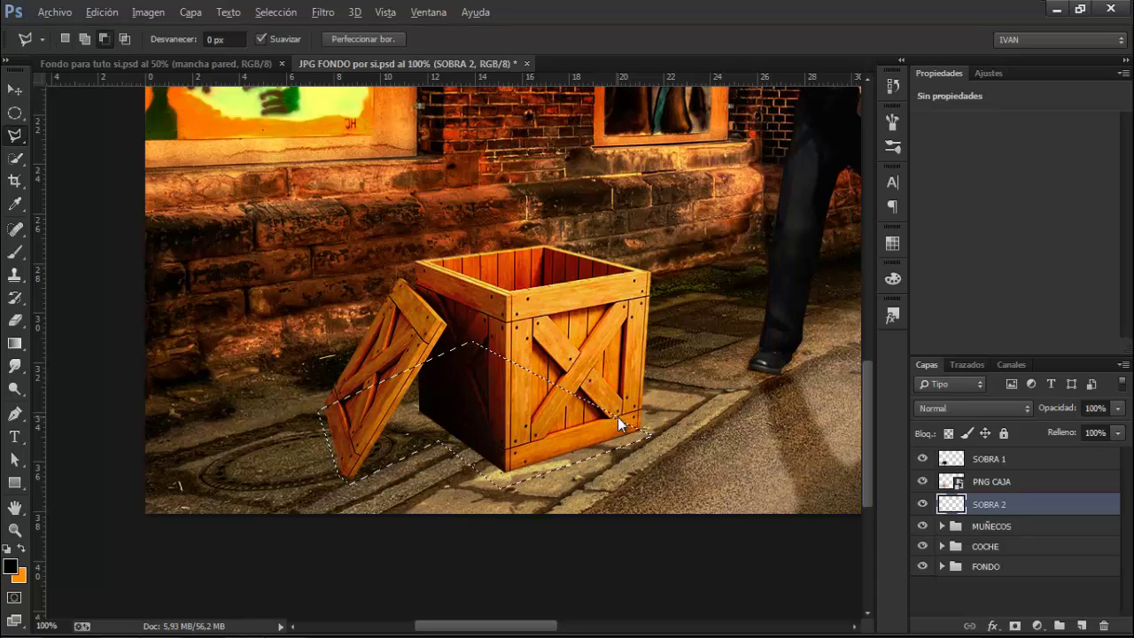
Fill the shadow selection with black on SOBRA 2, deselect, and soften it with a 3 px Gaussian blur.
key(alt+BackSpace)
key(ctrl+d)
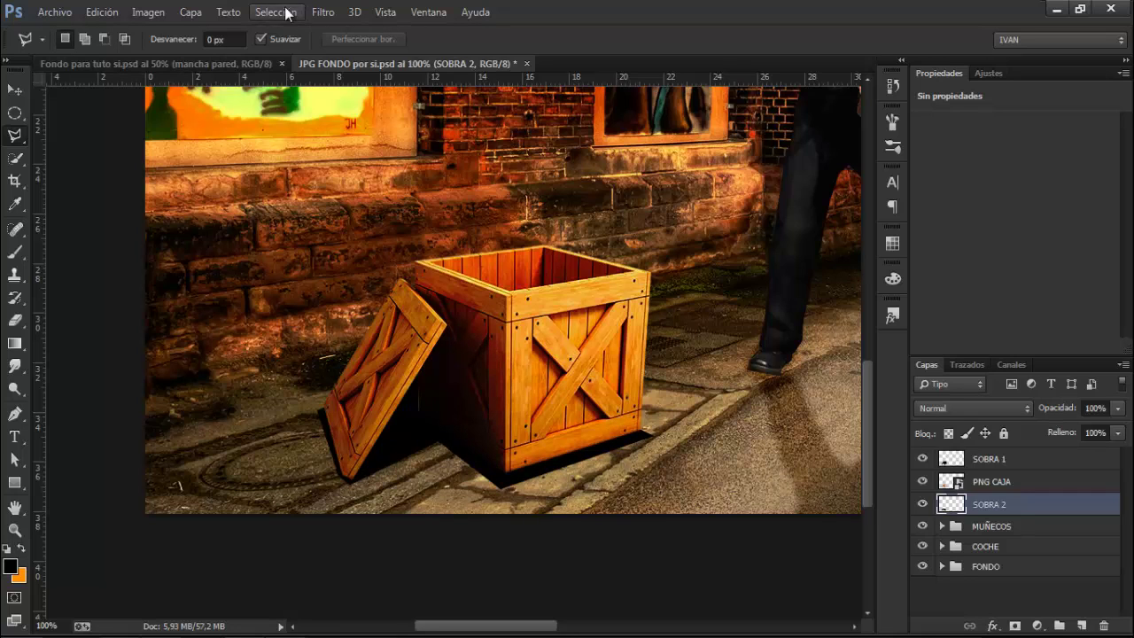
click(322, 12)
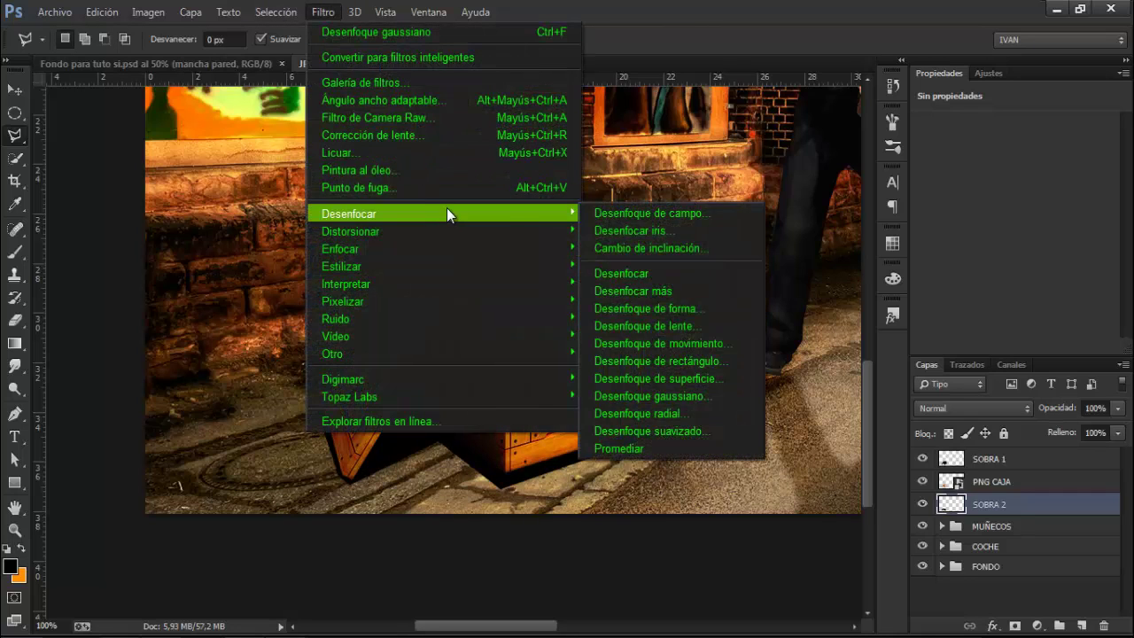
mouse_move(575, 209)
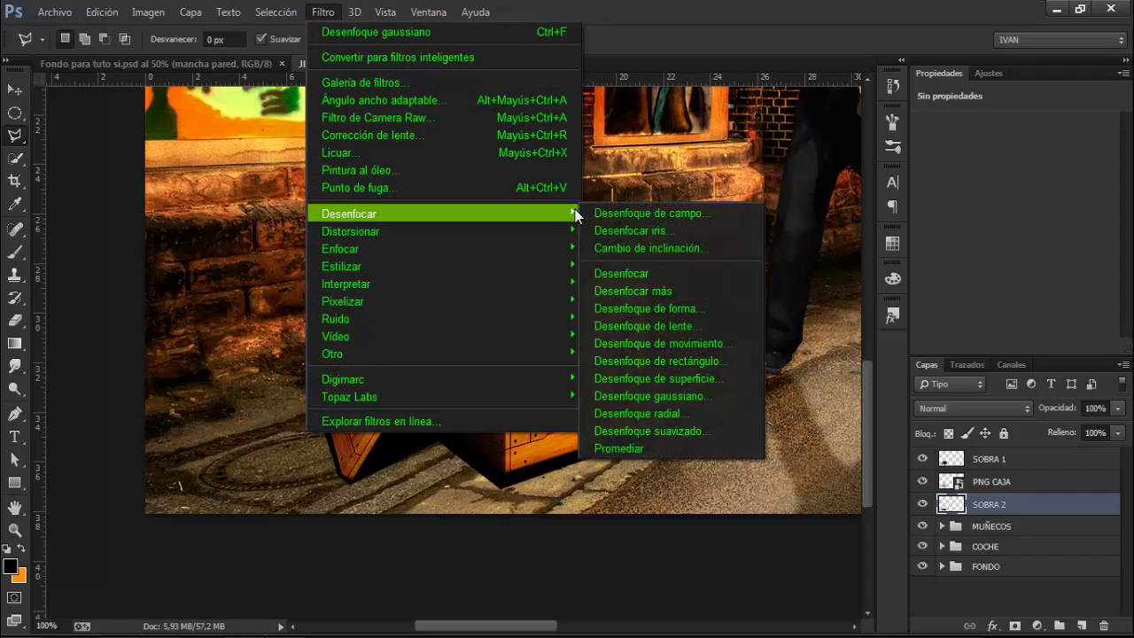
click(618, 395)
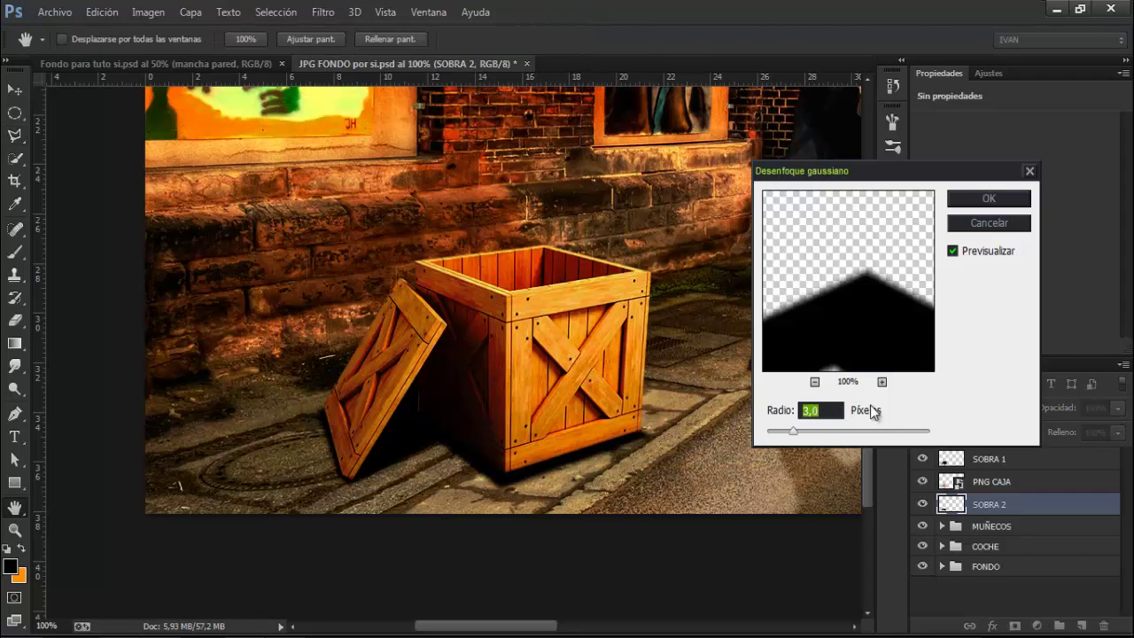
click(973, 198)
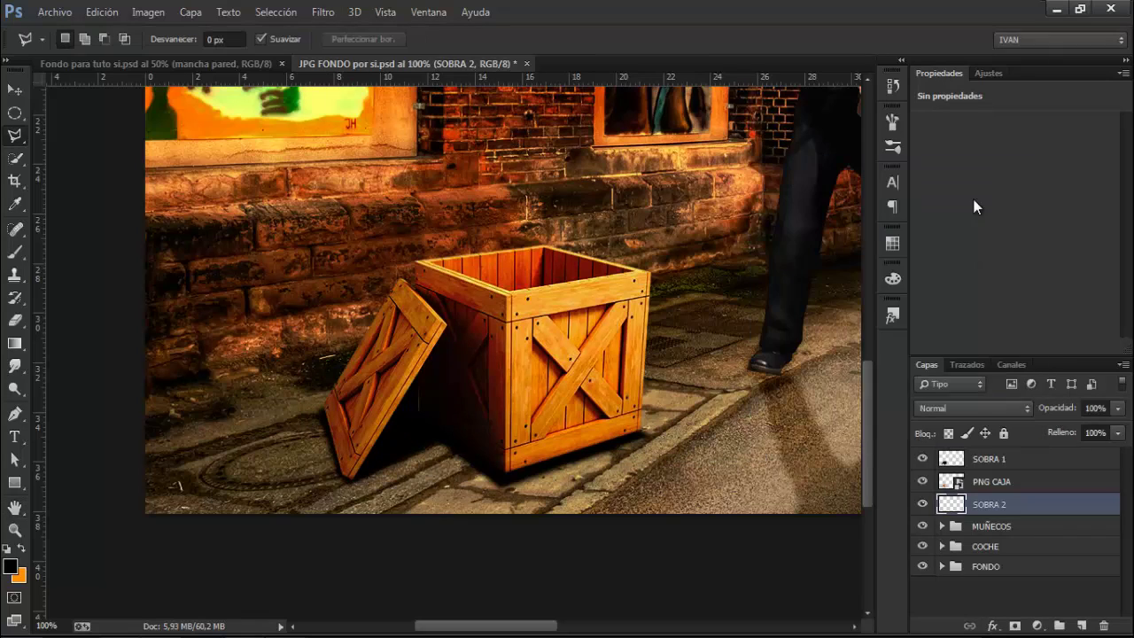
Set the SOBRA 2 layer's blend mode to Superponer and its opacity to 82%.
click(960, 405)
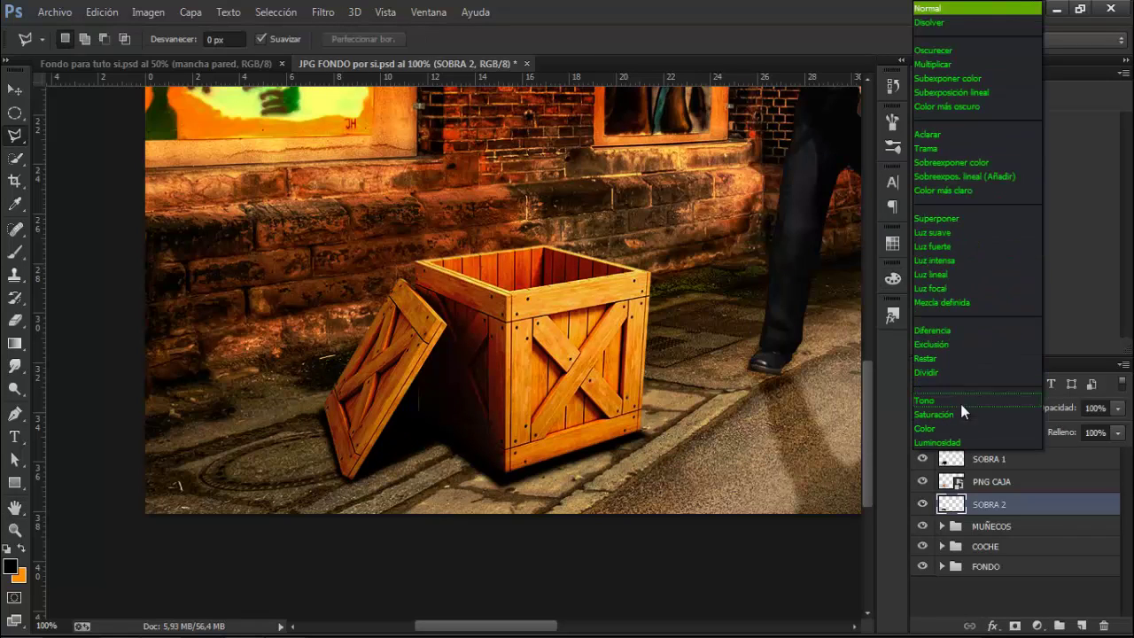
click(958, 218)
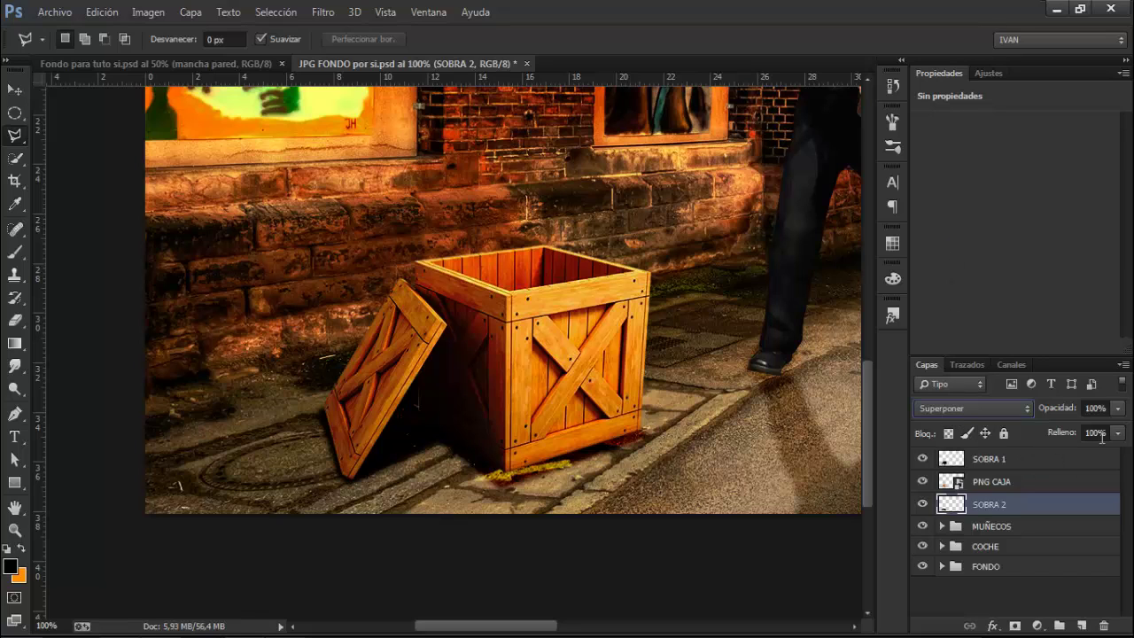
click(1118, 408)
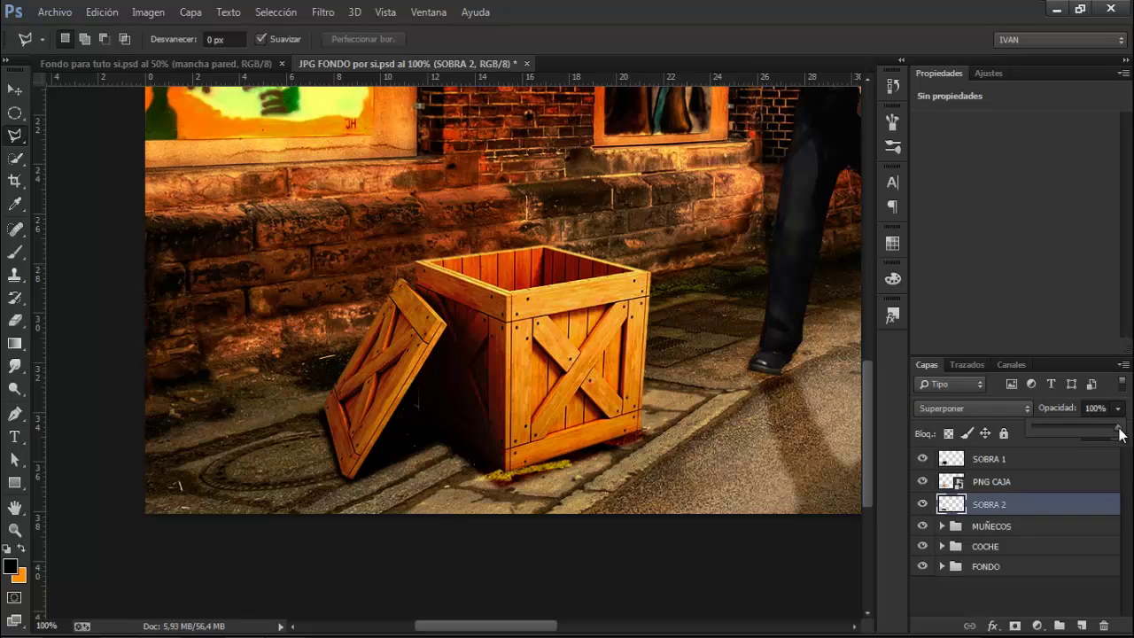
drag(1116, 434, 1105, 433)
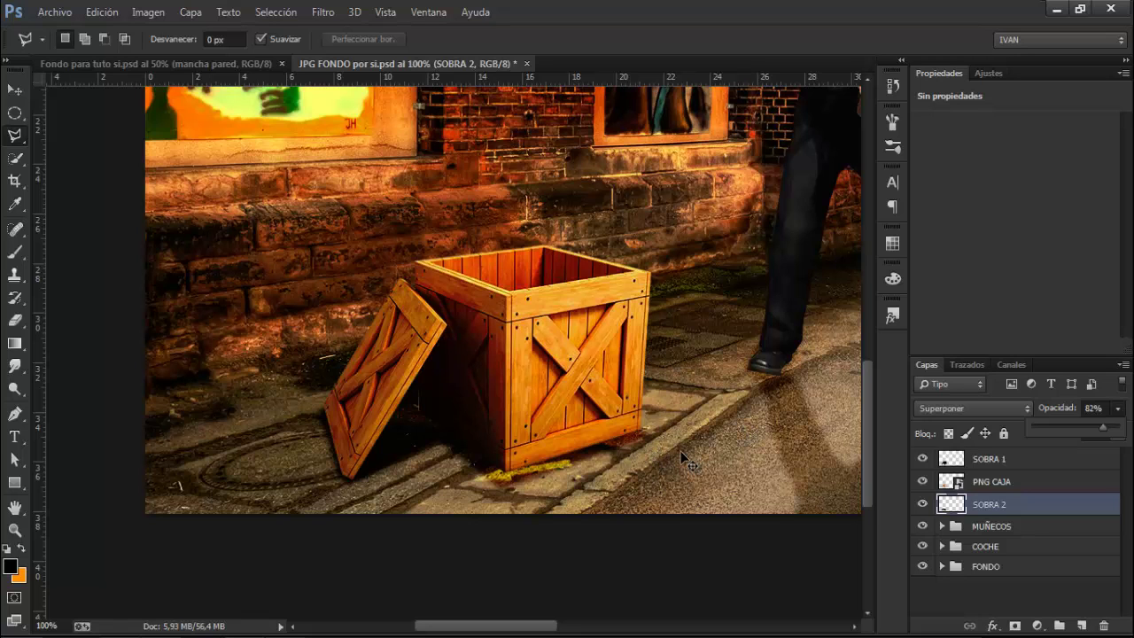
key(ctrl+minus)
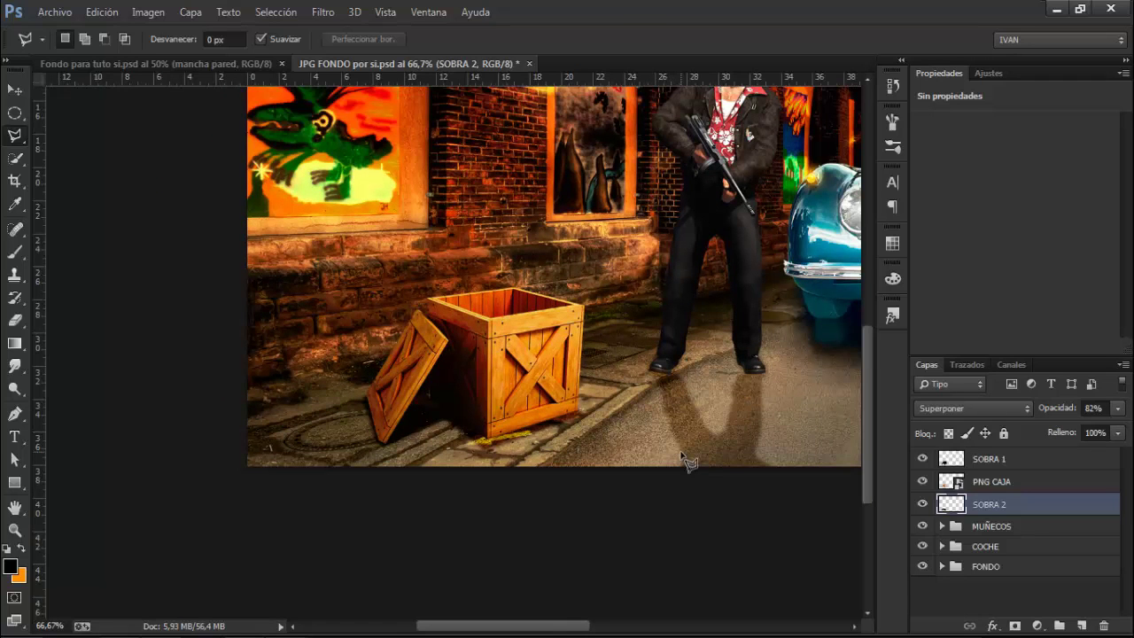
key(ctrl+minus)
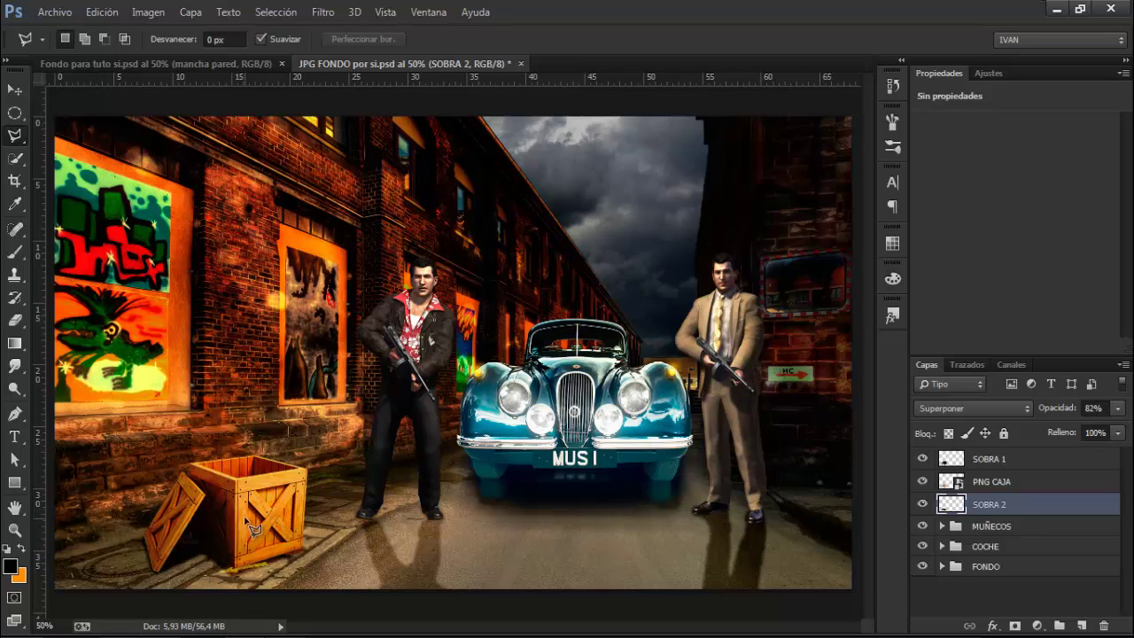
Place the PNG FRAGIL image above the SOBRA 1 layer and scale it to about 40%.
click(1050, 459)
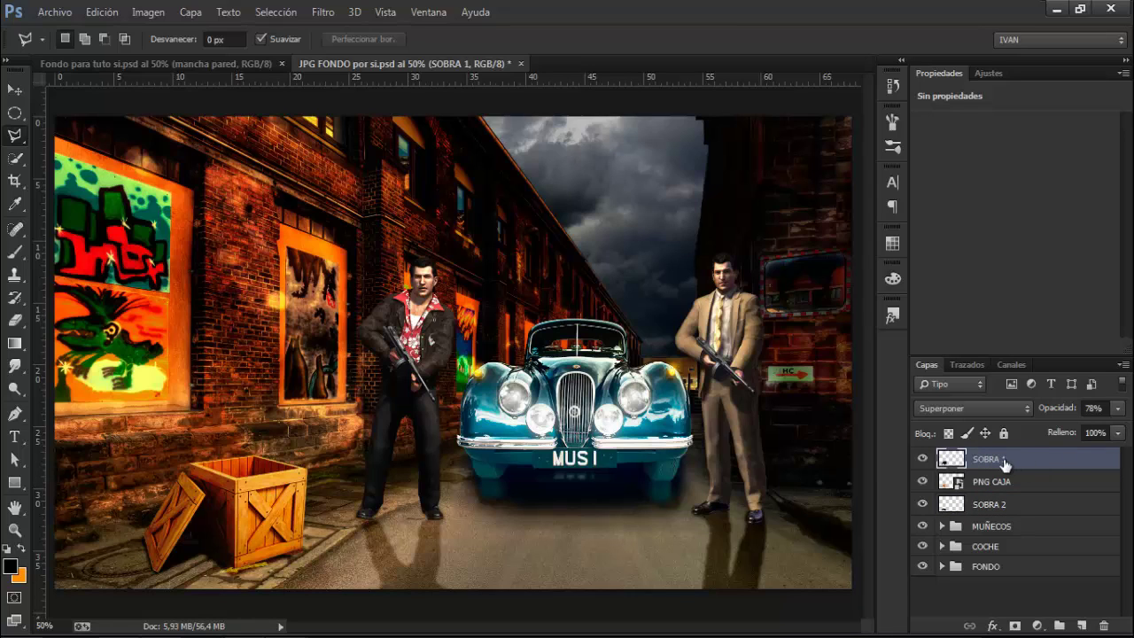
click(55, 16)
click(144, 303)
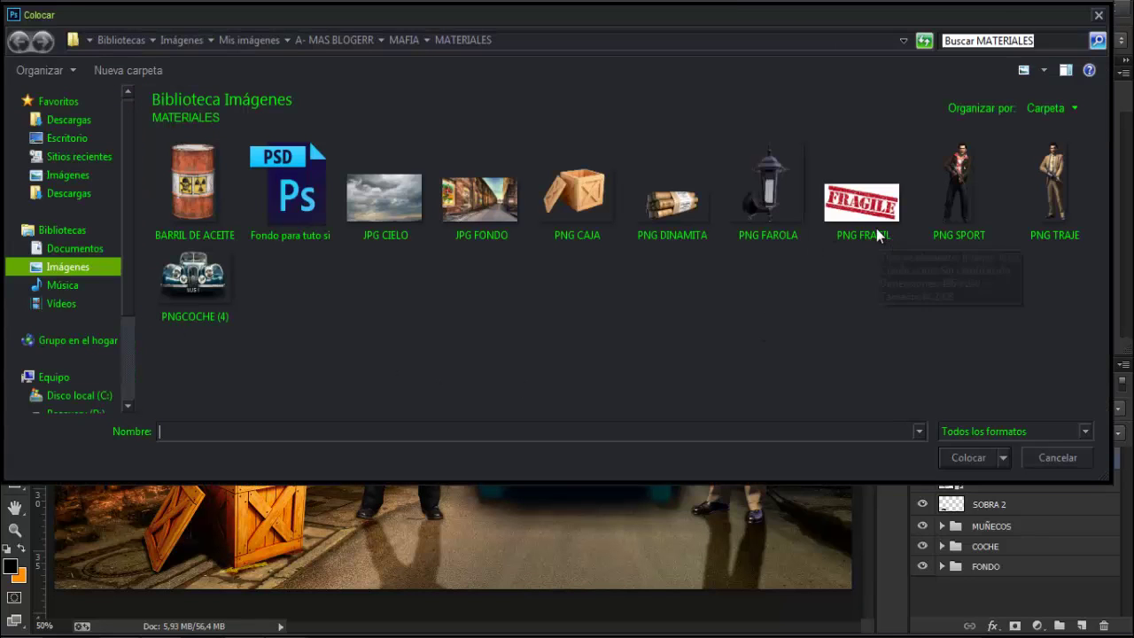
double_click(863, 221)
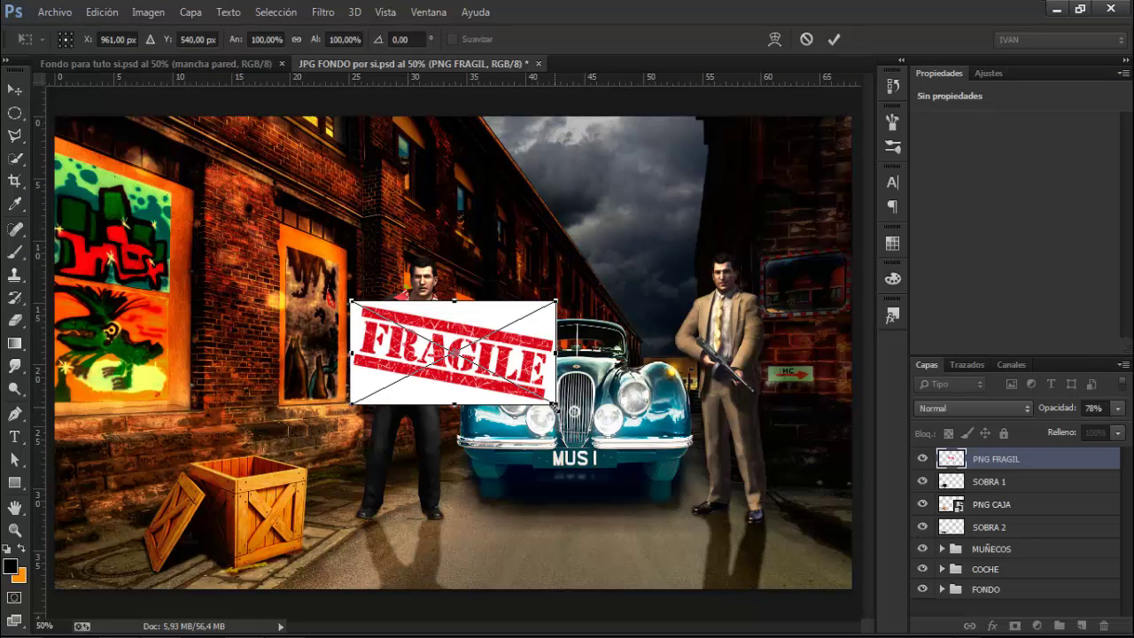
drag(556, 404, 434, 343)
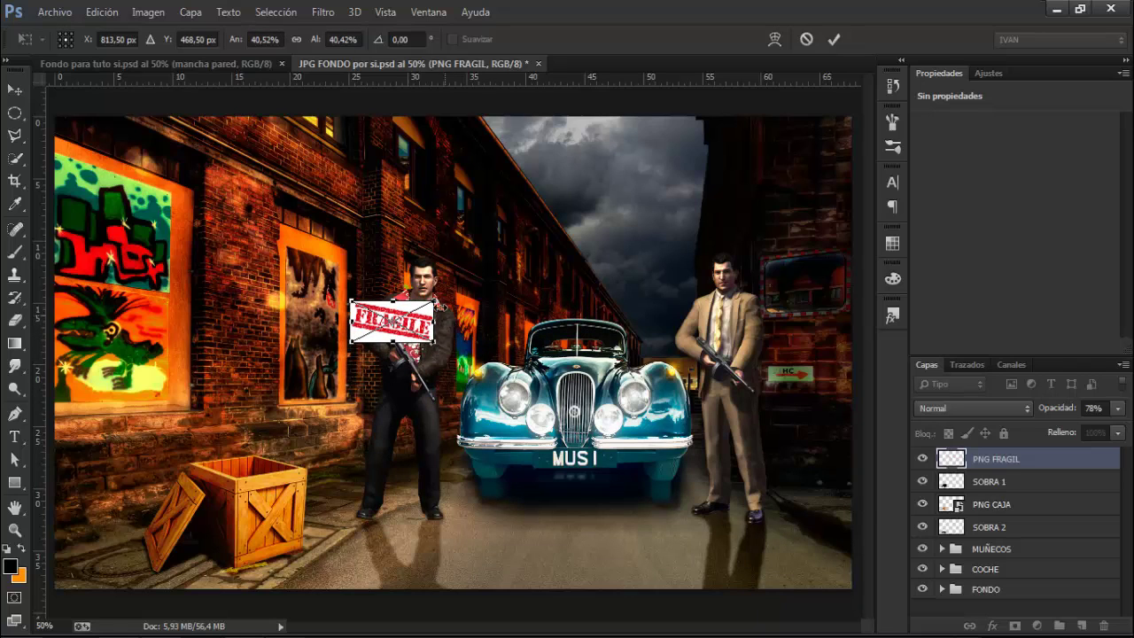
click(839, 39)
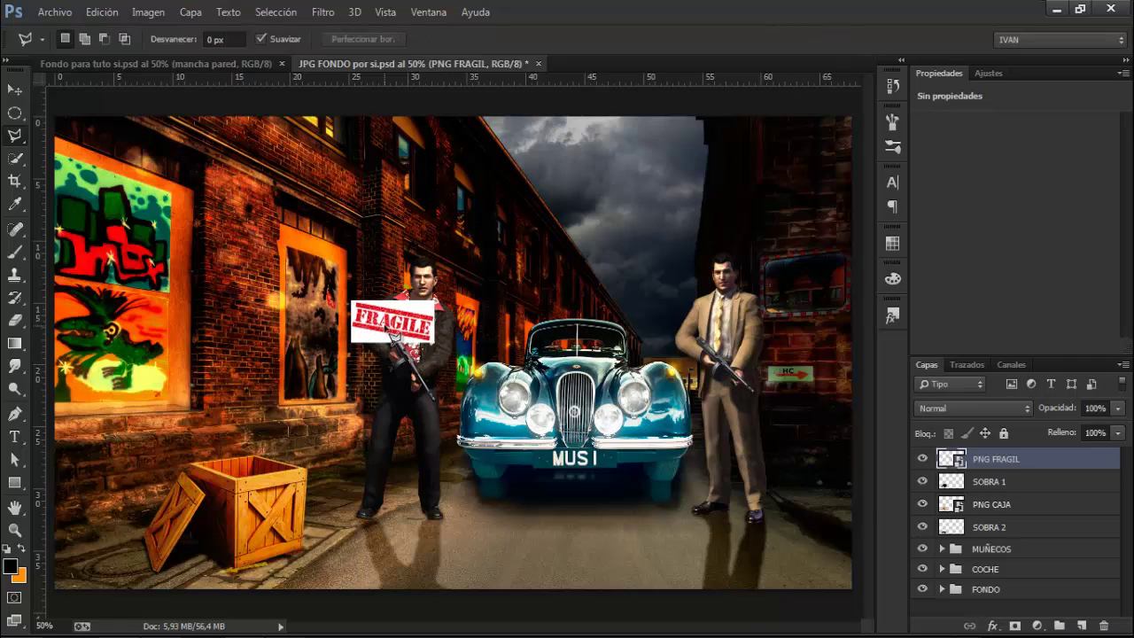
Fit the FRAGILE stamp onto the crate's front face at about 30% scale and set its blend mode to Color más oscuro.
drag(397, 323, 283, 520)
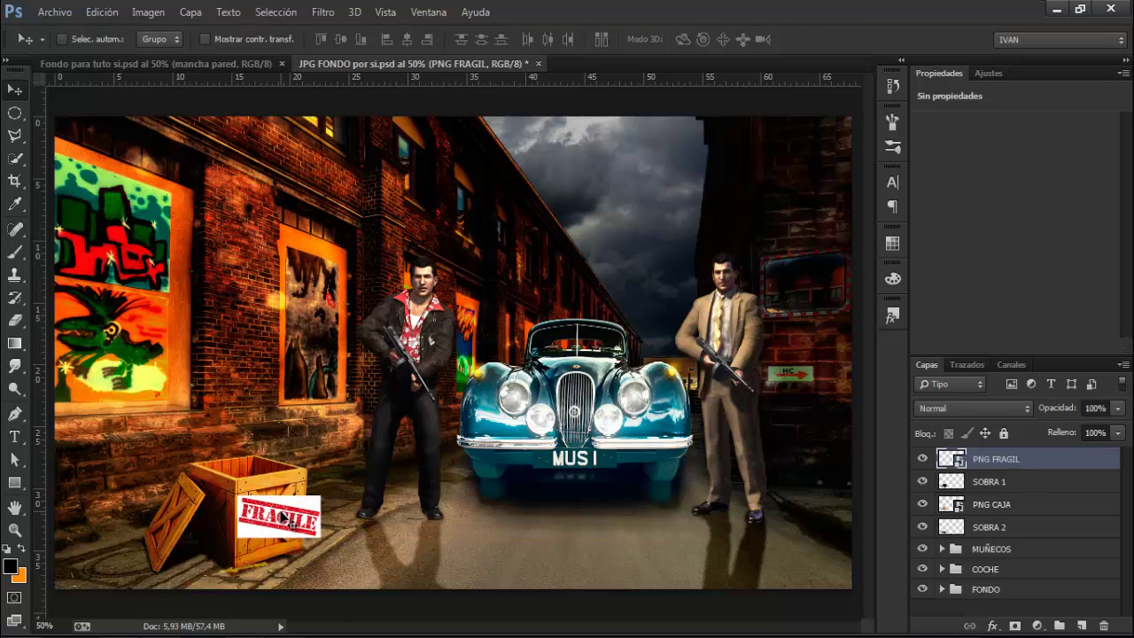
key(ctrl+t)
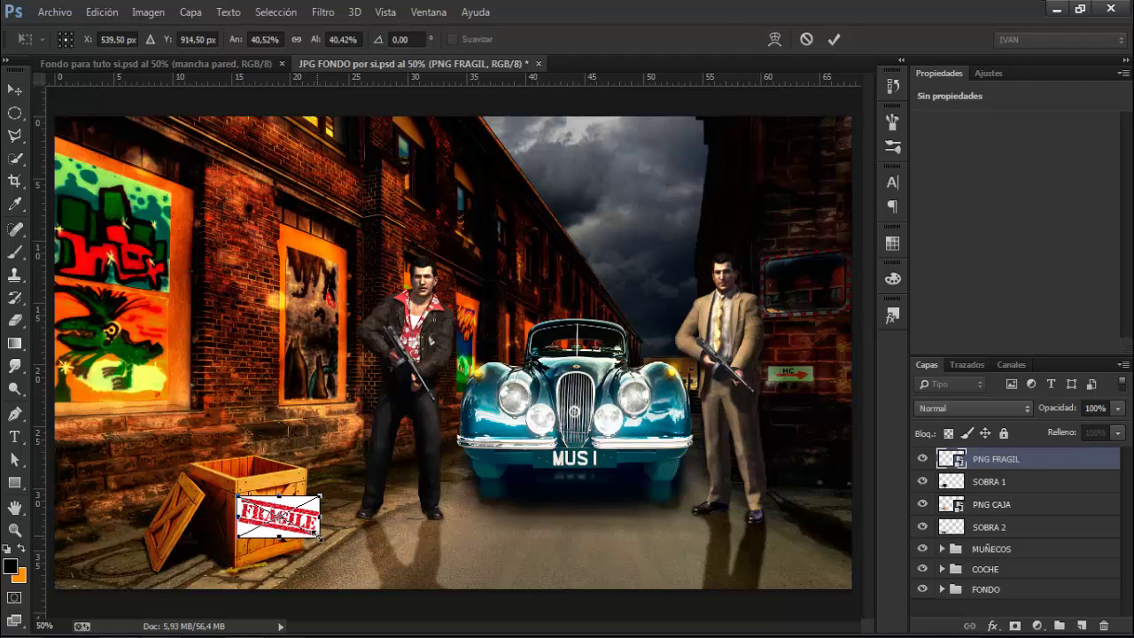
drag(319, 536, 302, 529)
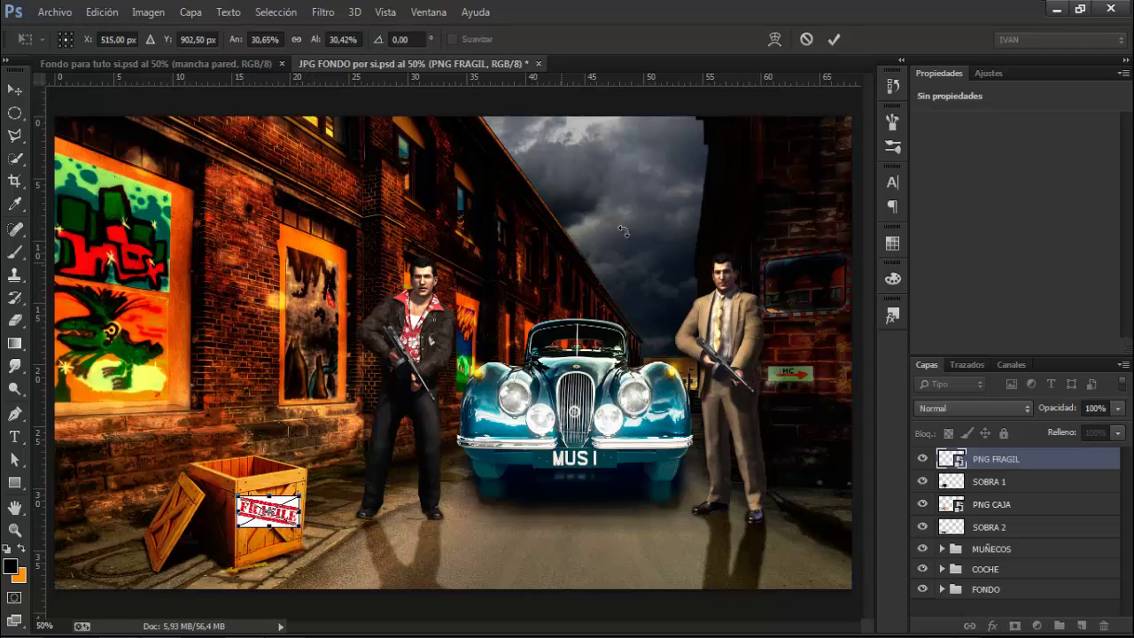
click(837, 40)
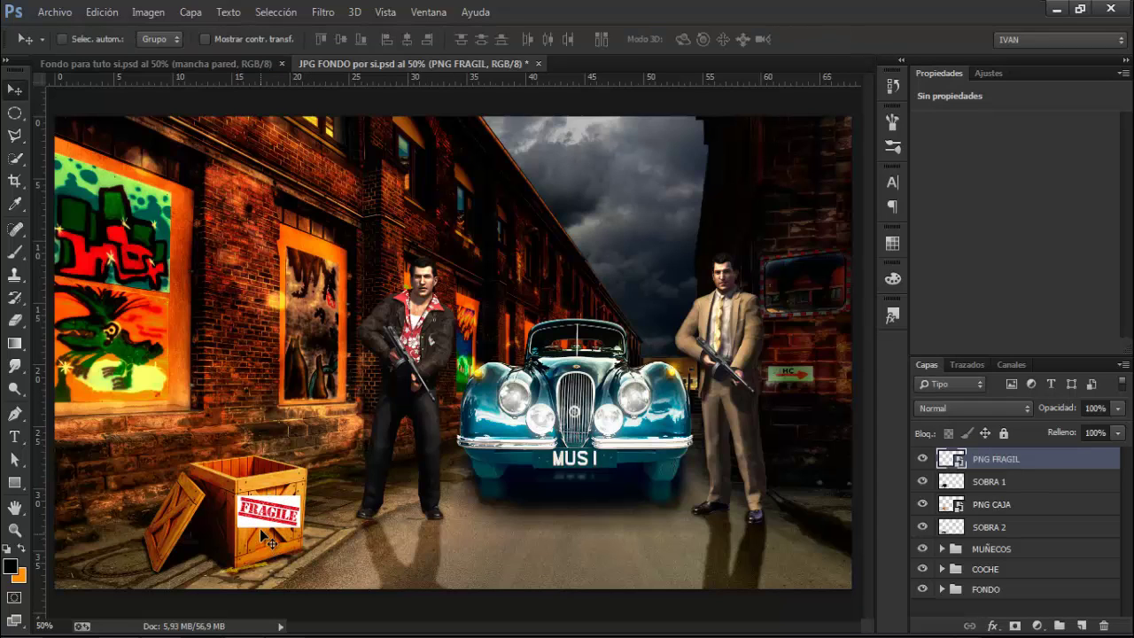
drag(266, 521, 269, 527)
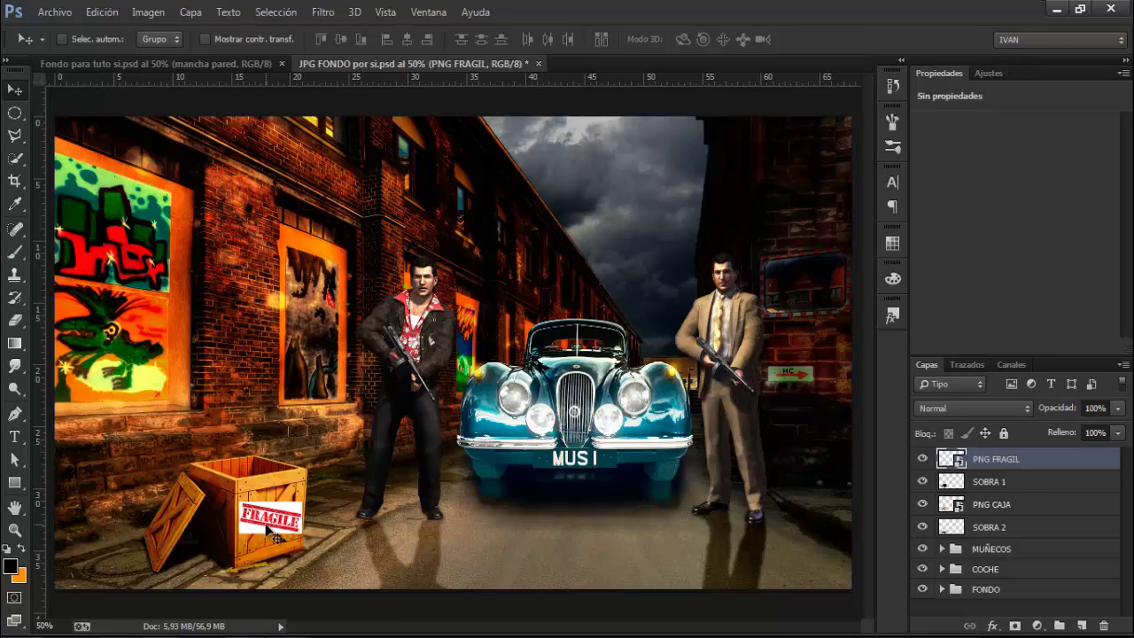
click(982, 409)
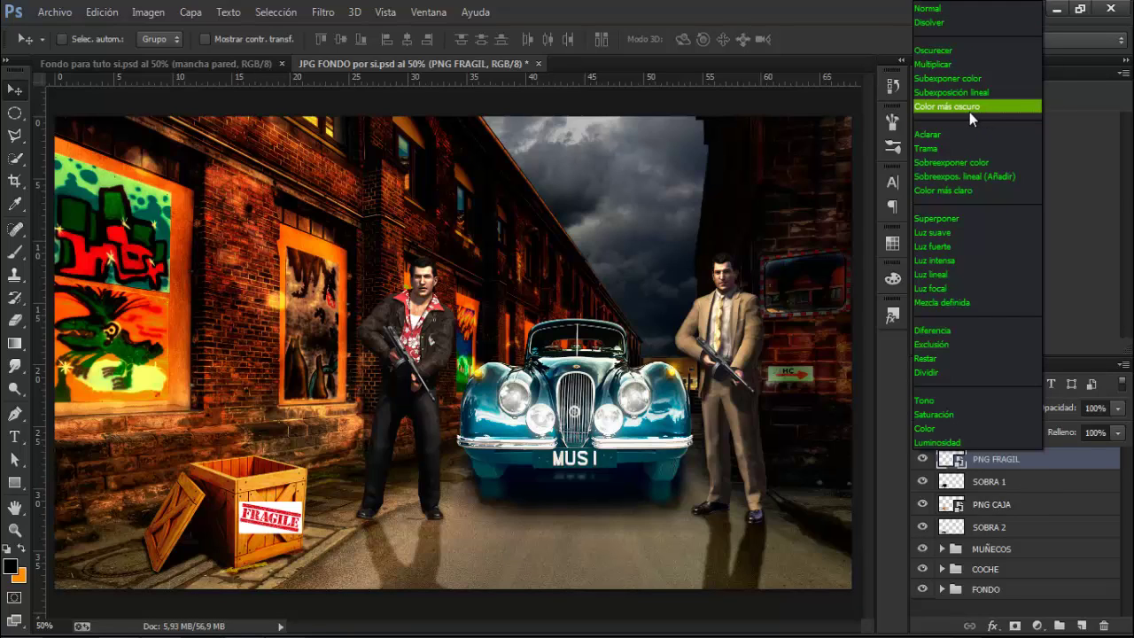
click(969, 111)
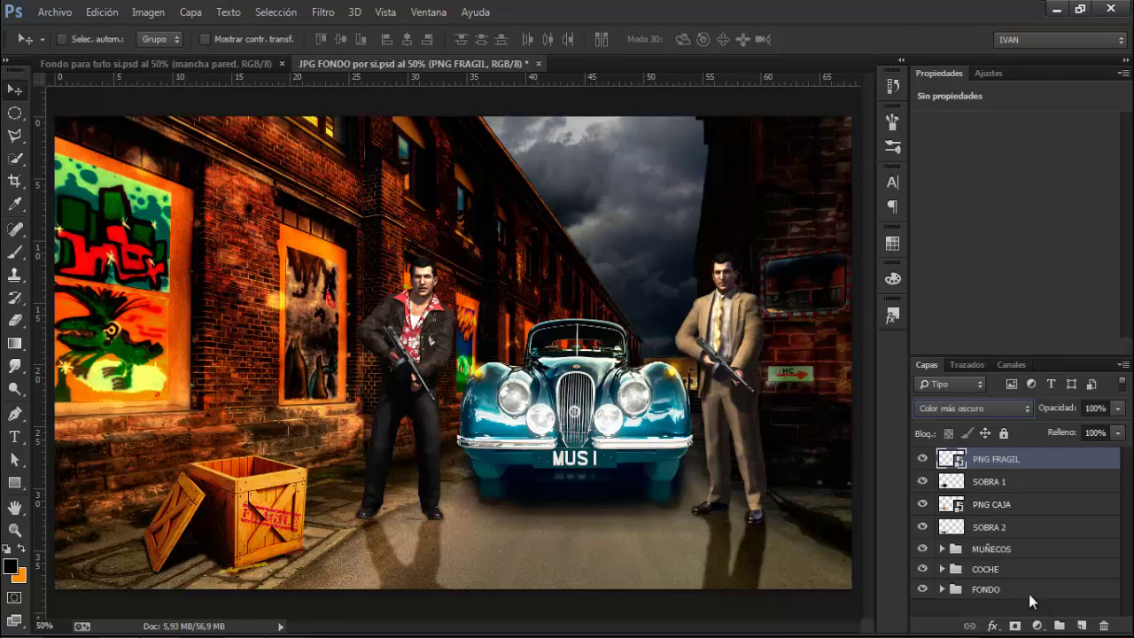
Group the layers from PNG FRAGIL down to SOBRA 2 and name the group "CAJA".
shift+click(1045, 531)
key(ctrl+g)
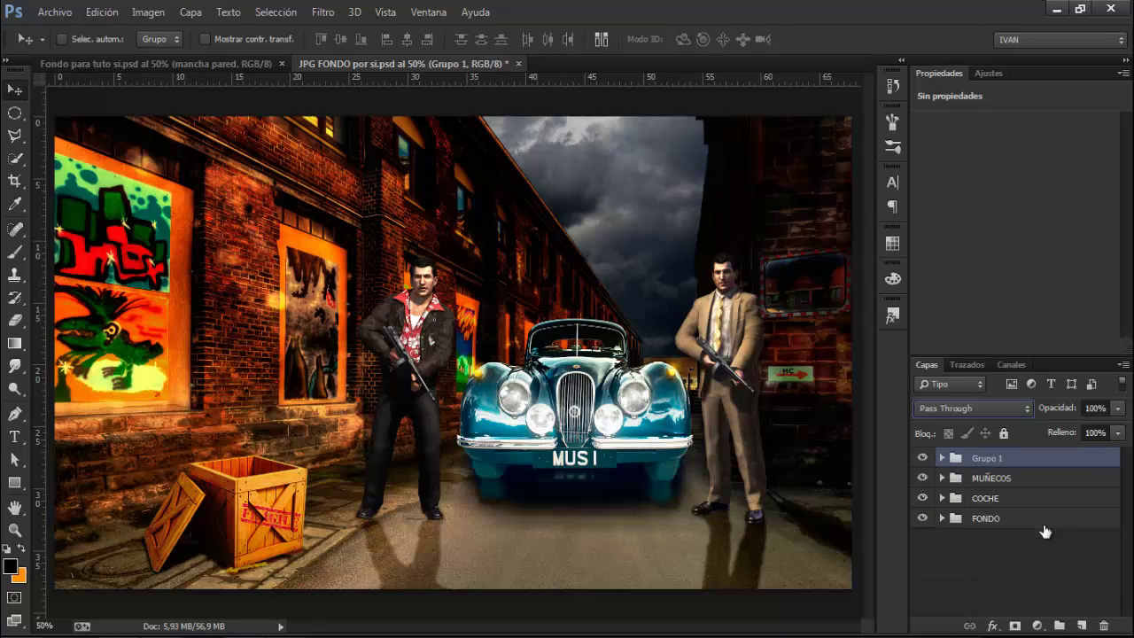
double_click(985, 458)
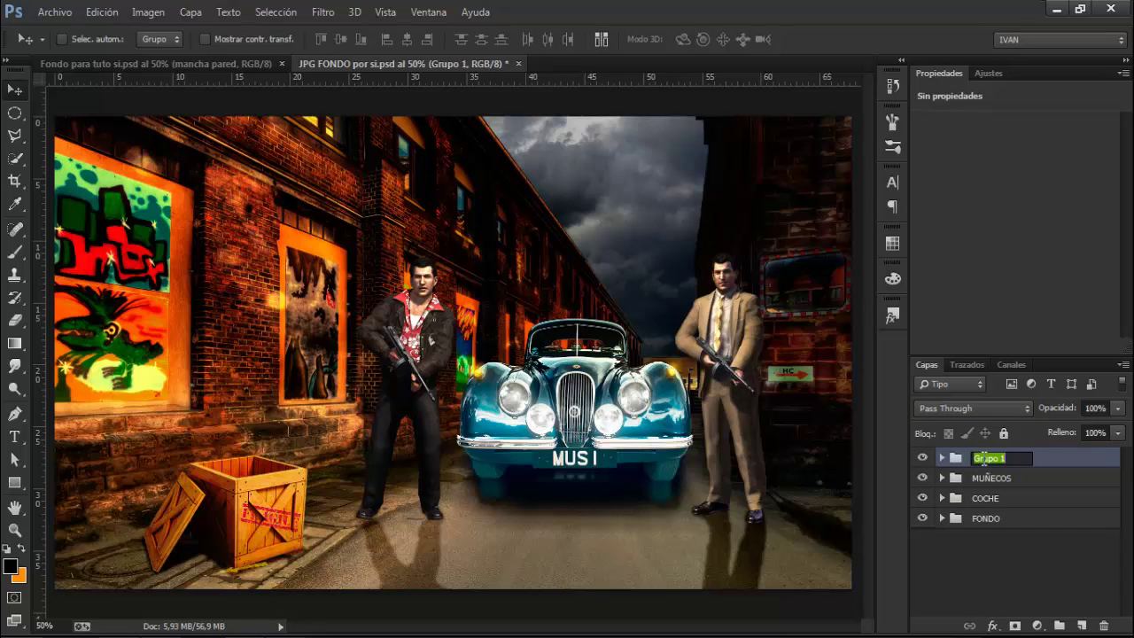
key(BackSpace)
key(Return)
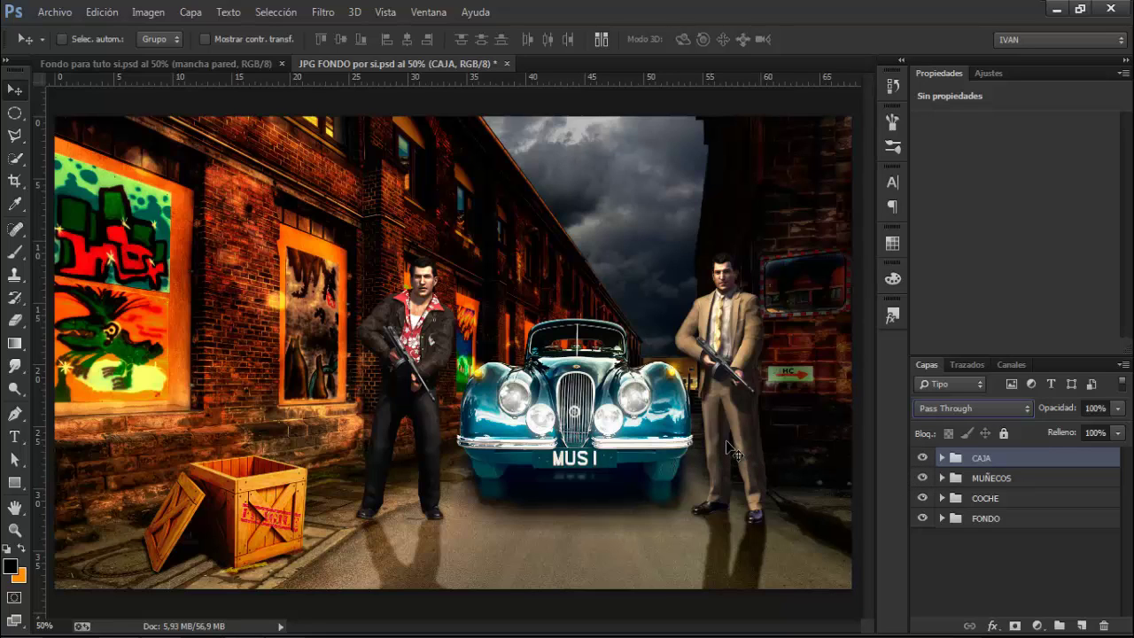
Place the BARRIL DE ACEITE image, enlarge it, and stand it beside the man in the tan suit at the street's right edge.
click(54, 12)
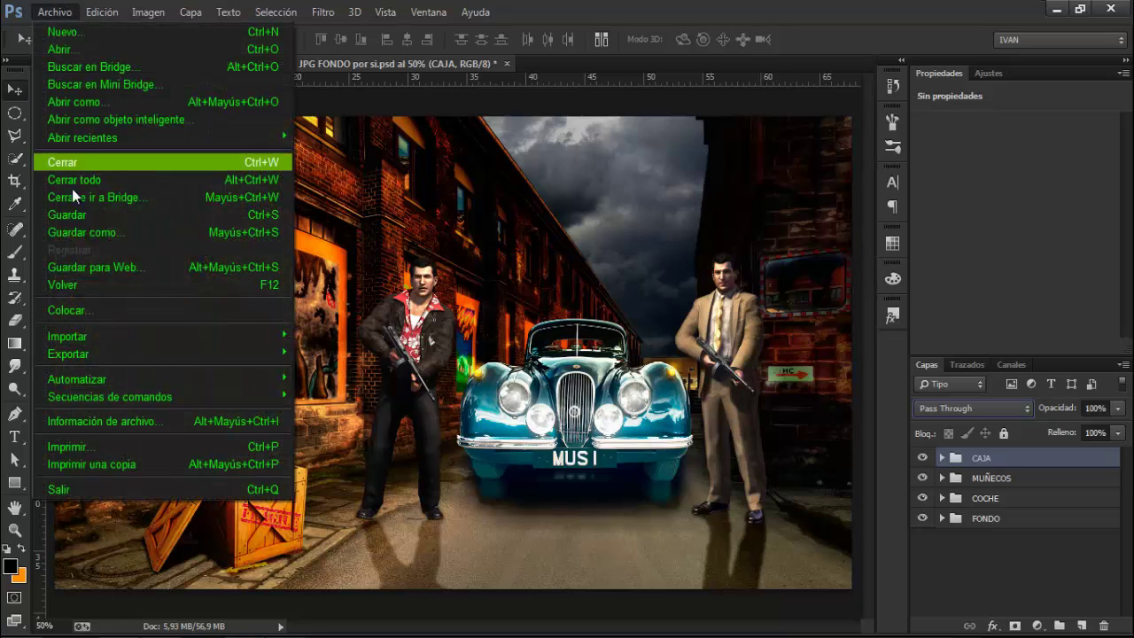
click(138, 308)
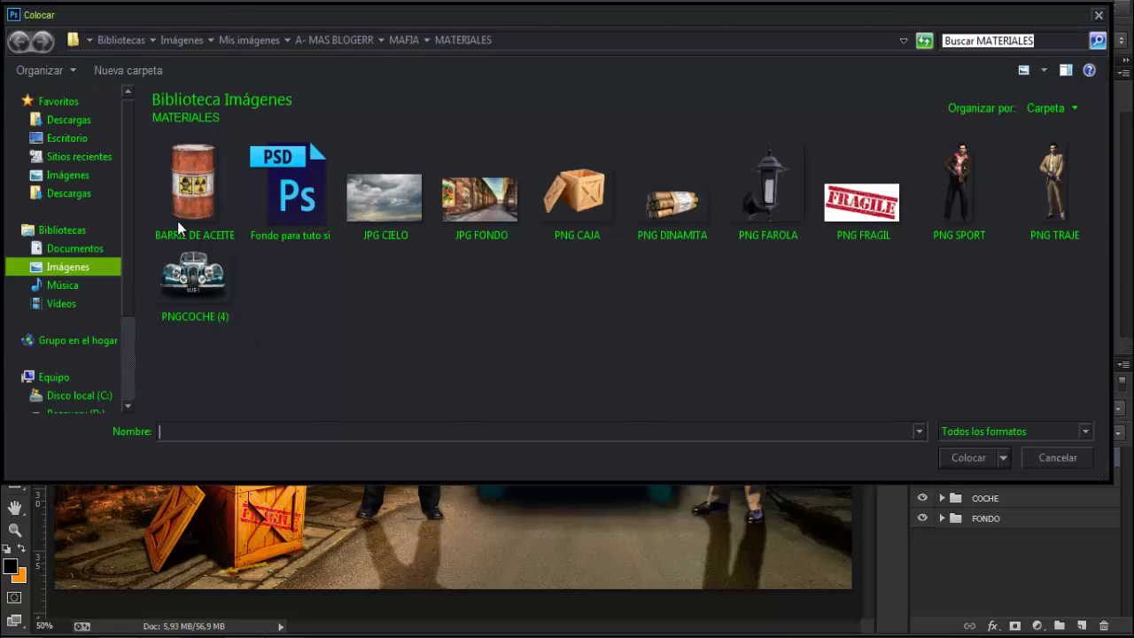
double_click(196, 191)
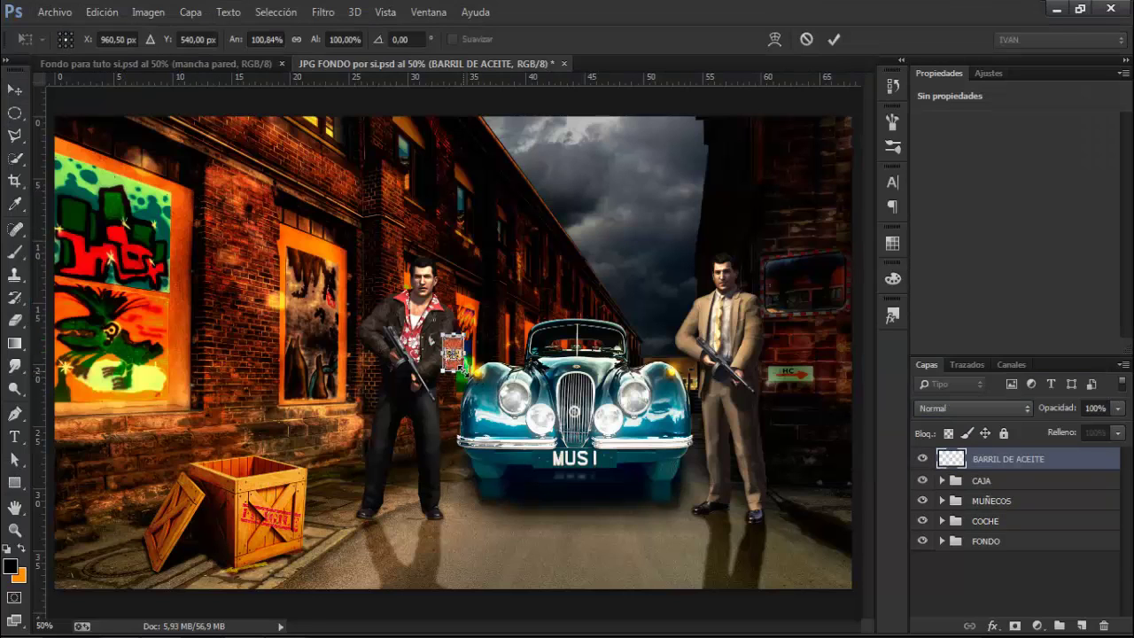
drag(462, 369, 541, 499)
drag(526, 439, 816, 532)
drag(847, 582, 837, 556)
click(832, 39)
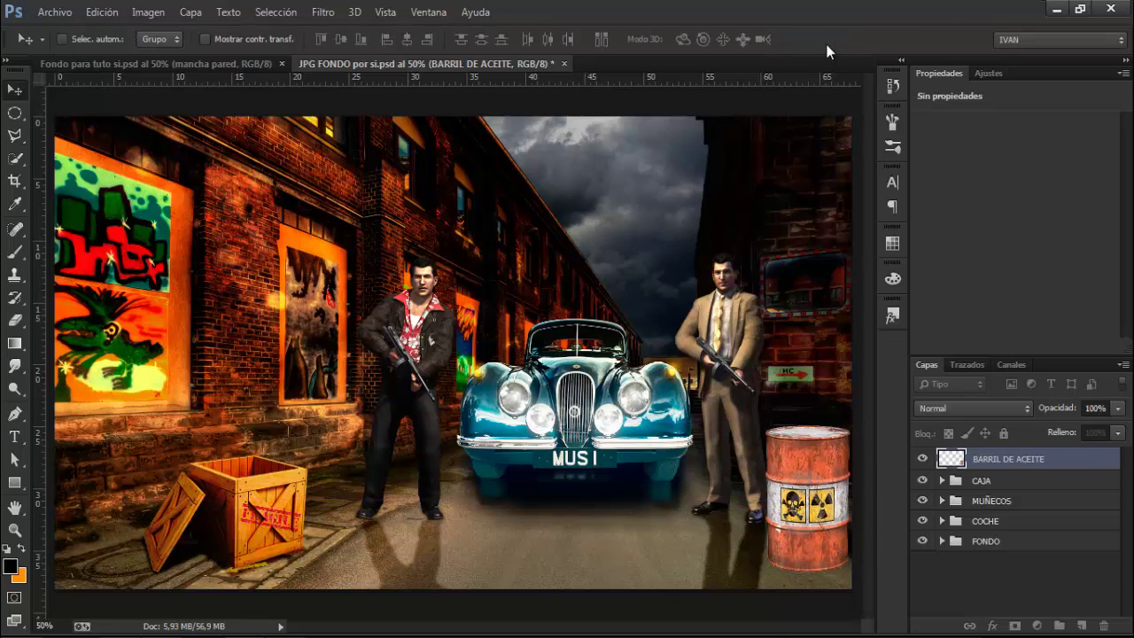
Nudge the oil barrel slightly up and right so it sits against the image's right edge.
key(Up)
key(Up)
key(Up)
key(Up)
key(Up)
key(Up)
key(Up)
key(Up)
key(Up)
key(Up)
key(Up)
key(Up)
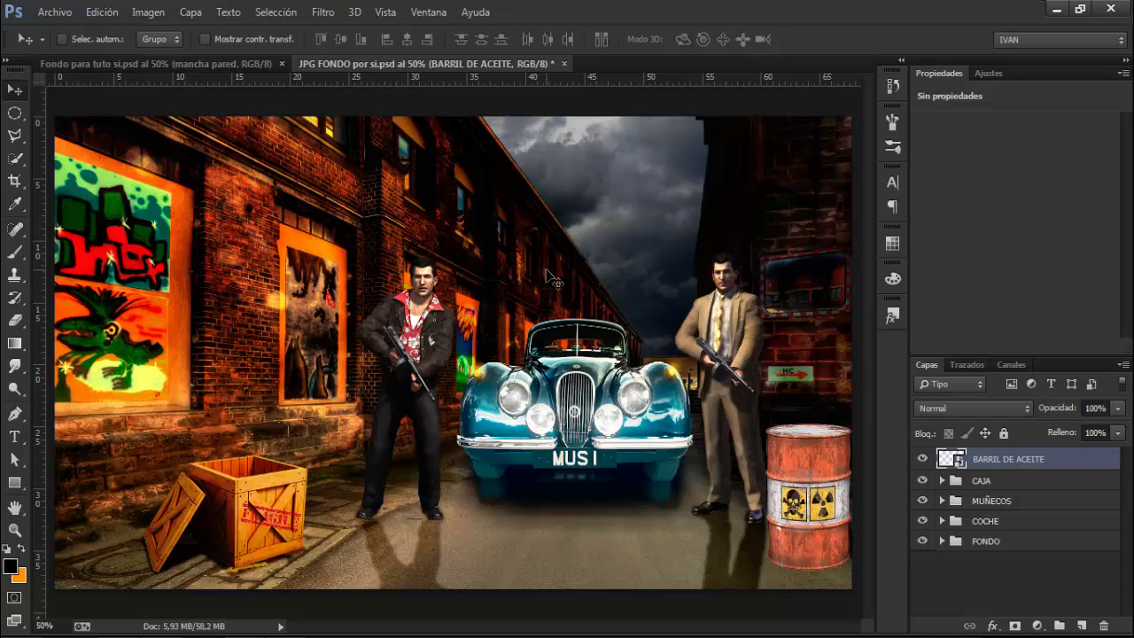
key(Right)
key(Right)
key(Right)
key(Right)
key(Right)
key(Right)
key(Right)
key(Right)
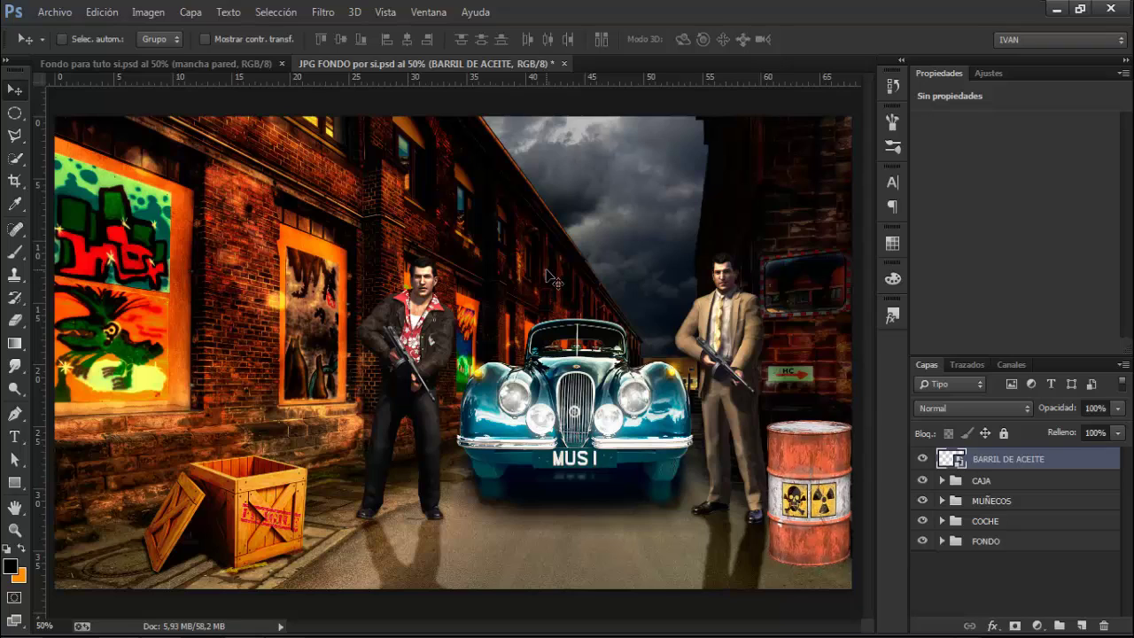
key(Up)
key(Up)
key(Up)
key(Up)
key(Up)
key(Up)
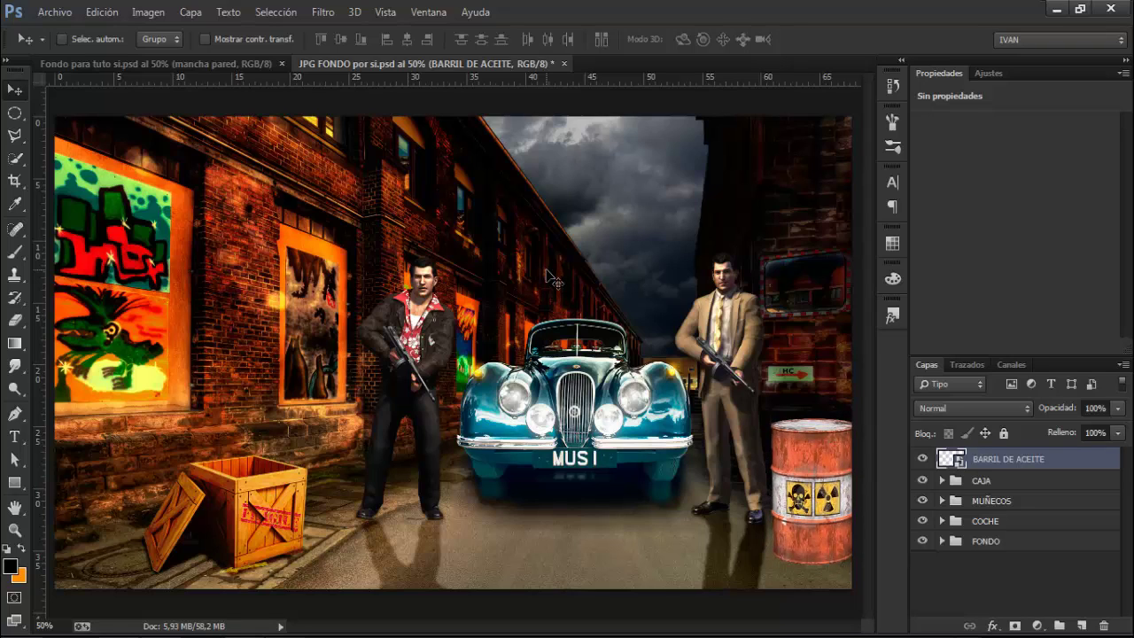
key(Left)
key(Left)
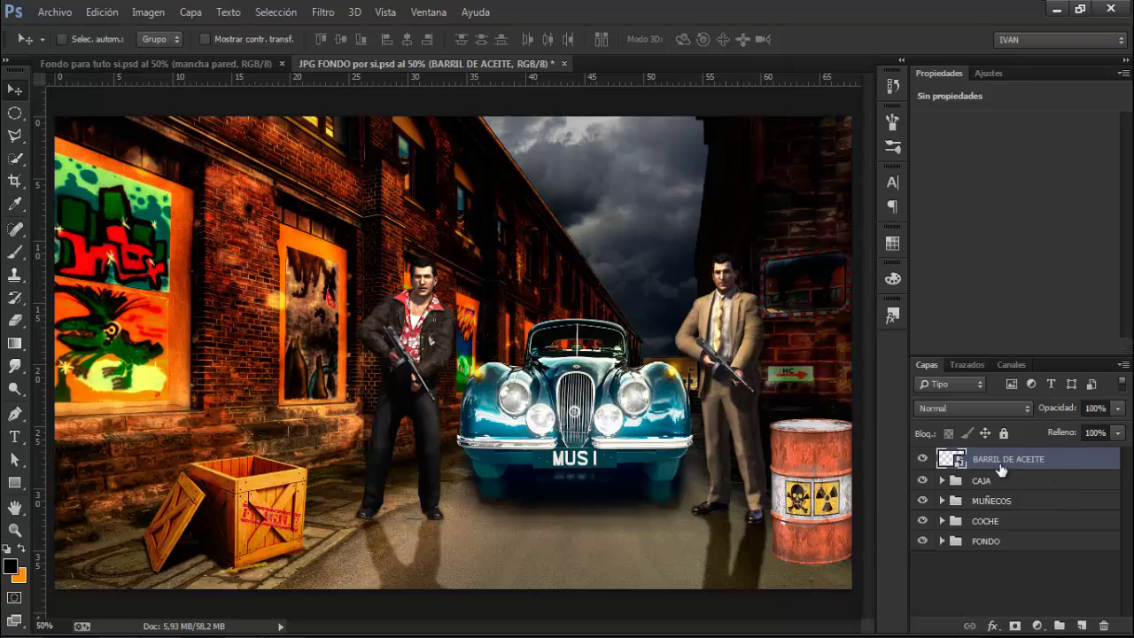
Add a solid color fill layer above BARRIL DE ACEITE in a very dark red close to 330303.
click(1037, 625)
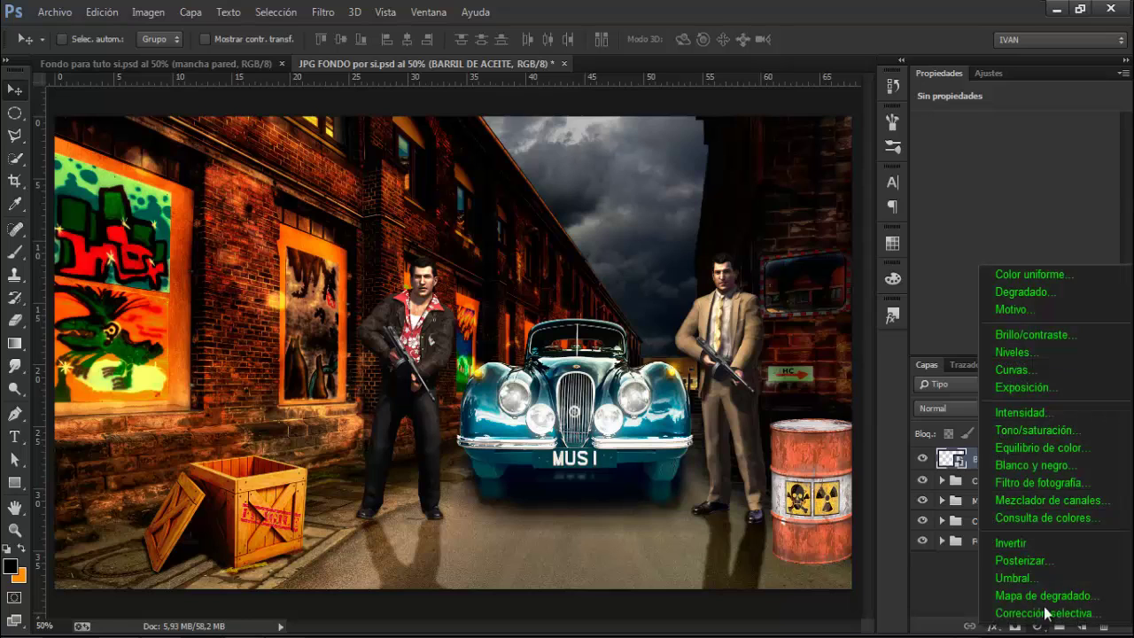
click(1033, 277)
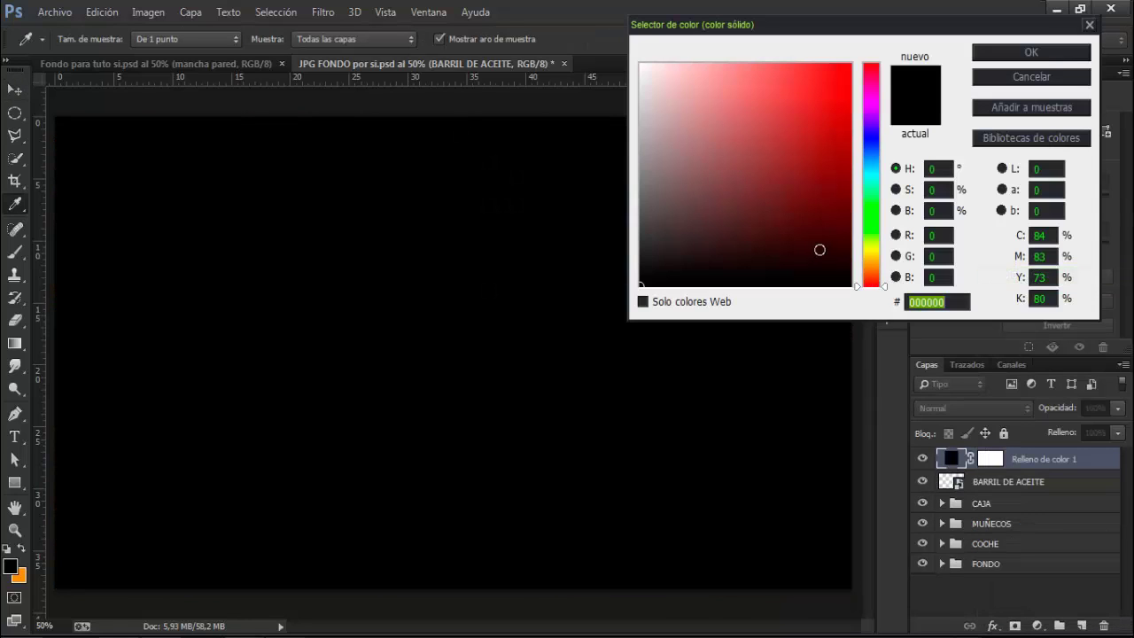
text(330303)
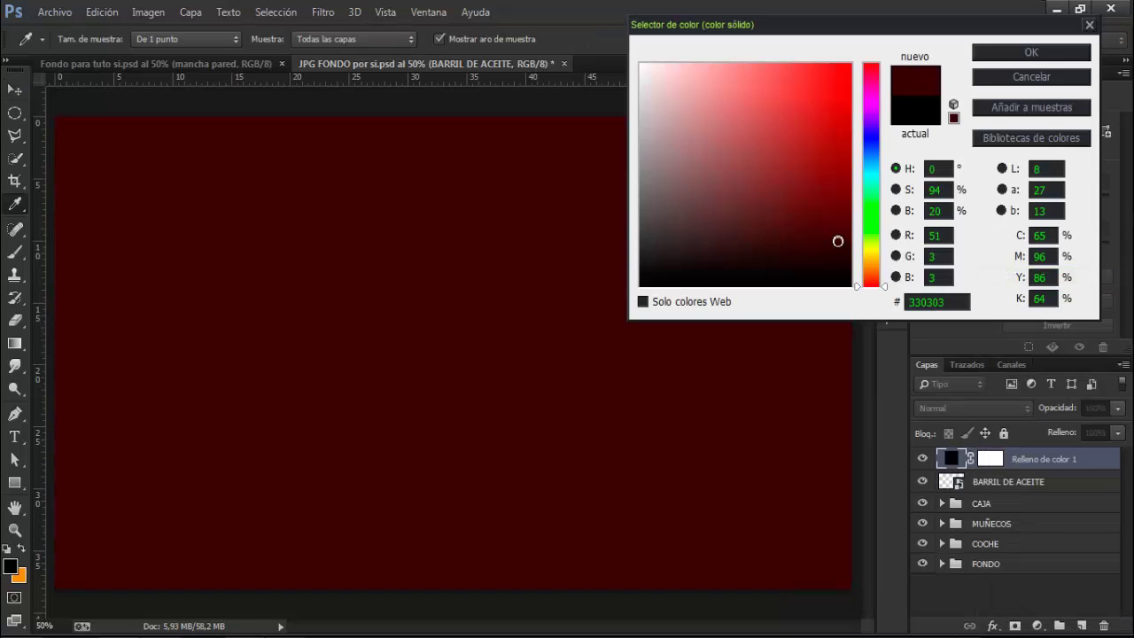
mouse_move(838, 241)
mouse_down()
mouse_move(837, 230)
mouse_move(842, 237)
mouse_up()
click(1032, 52)
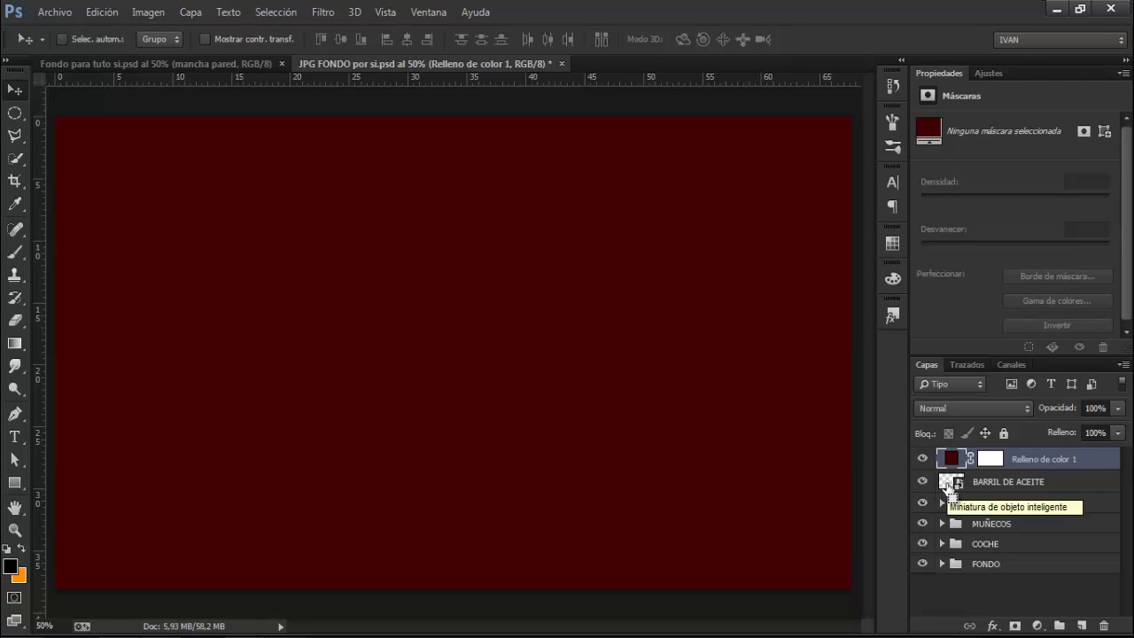
Clip the dark red fill layer to the BARRIL DE ACEITE layer with a clipping mask and clear the barrel selection.
ctrl+click(947, 485)
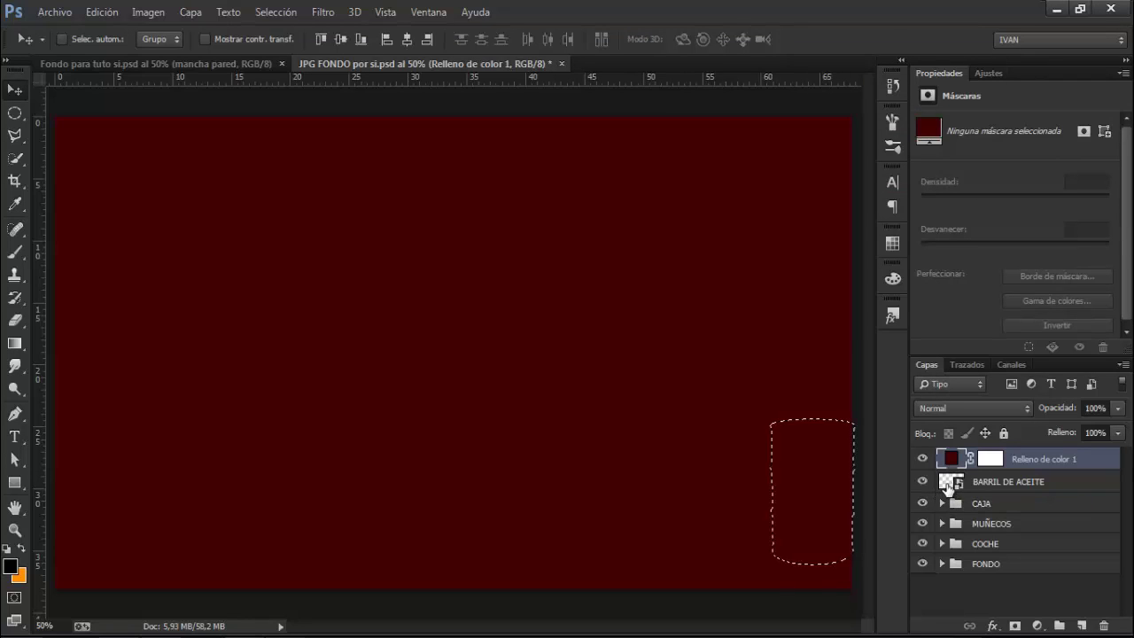
right_click(1009, 465)
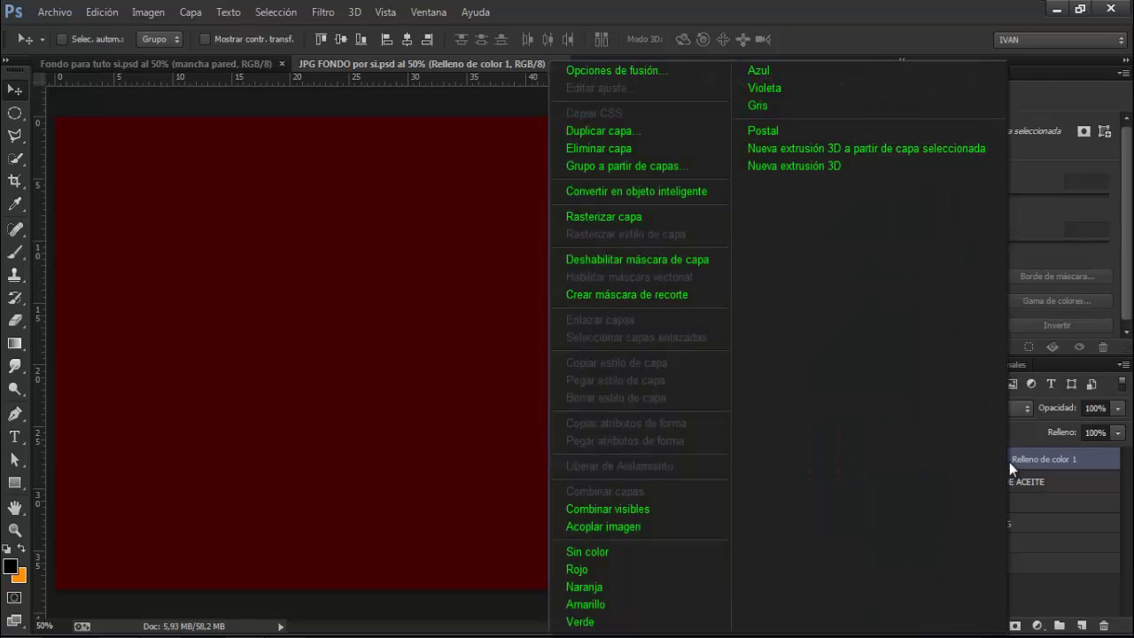
click(706, 292)
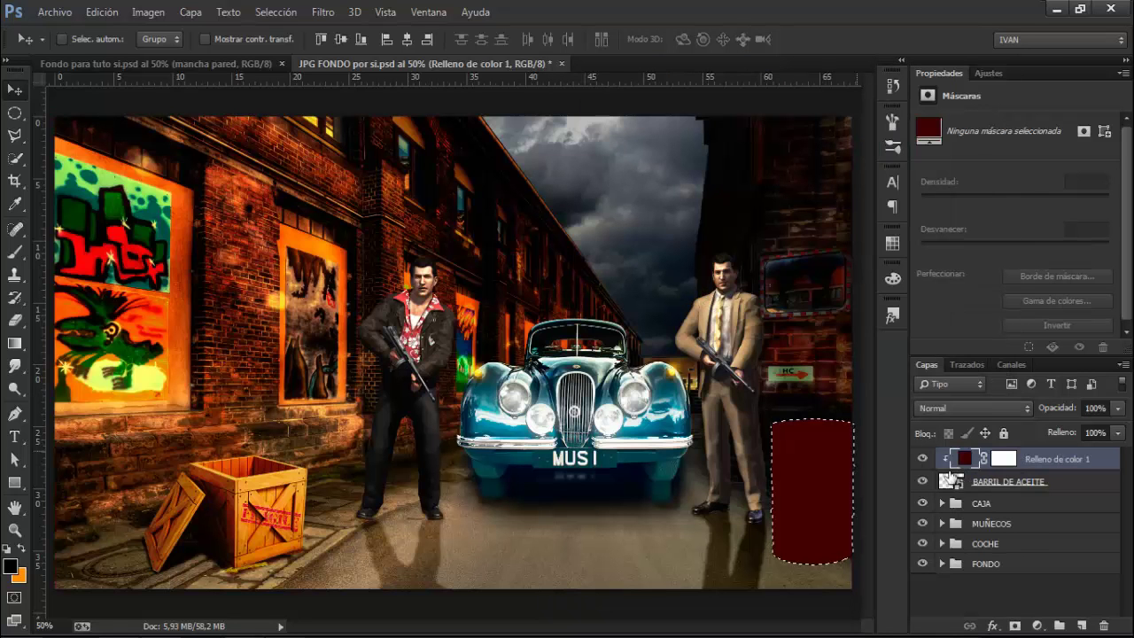
key(ctrl+d)
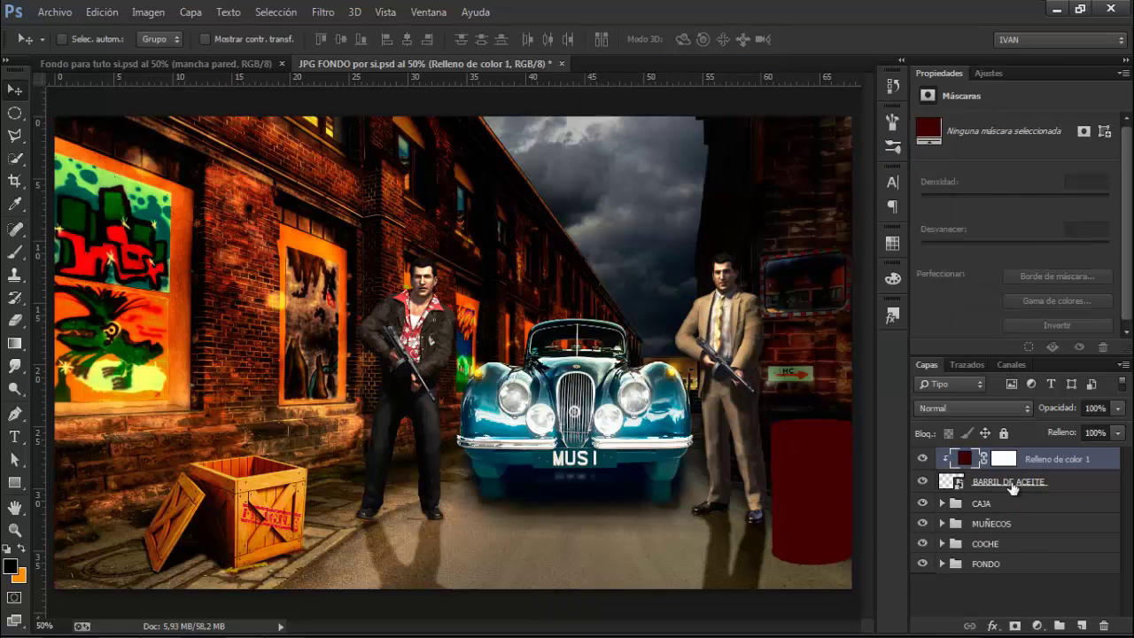
Set the clipped dark red fill layer to Superponer blending at 72% opacity.
click(970, 412)
click(972, 218)
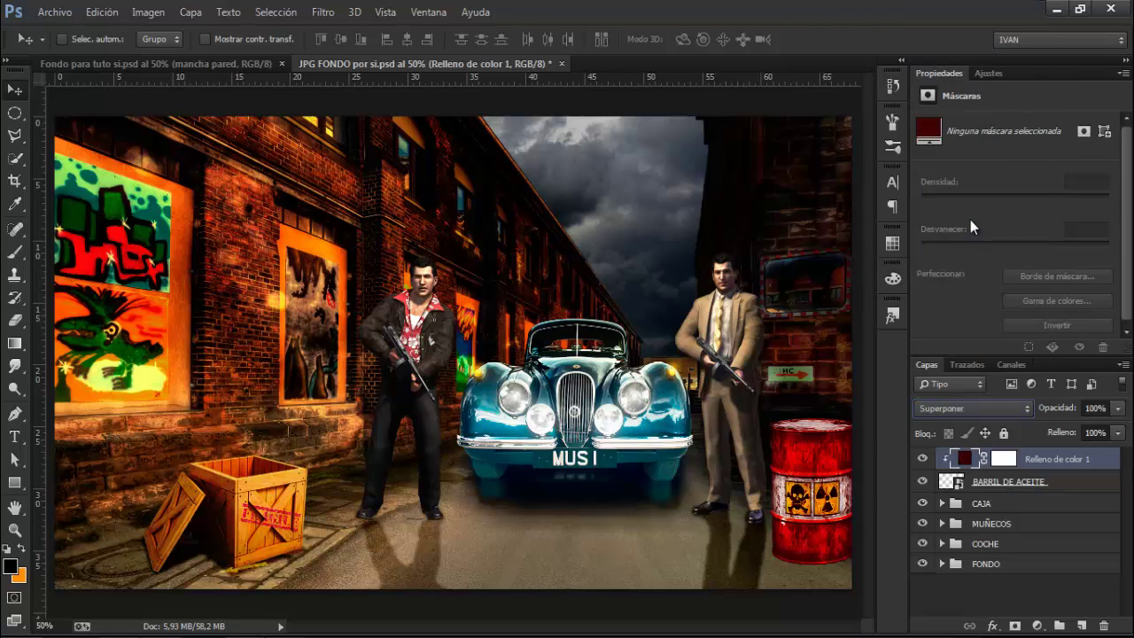
click(1118, 409)
drag(1121, 431, 1103, 432)
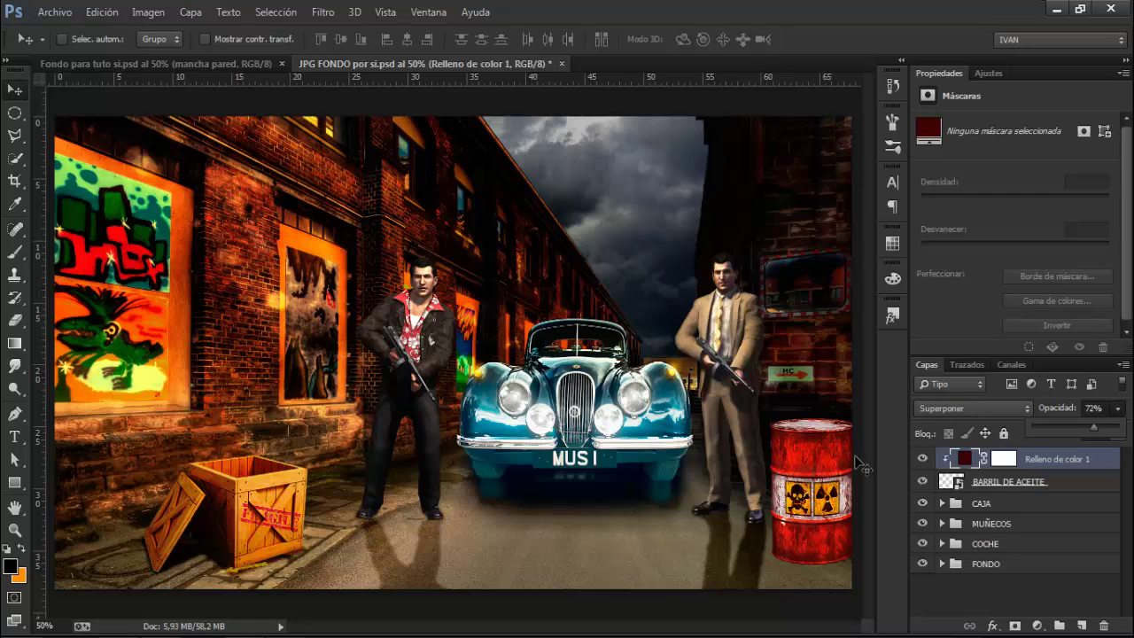
click(892, 474)
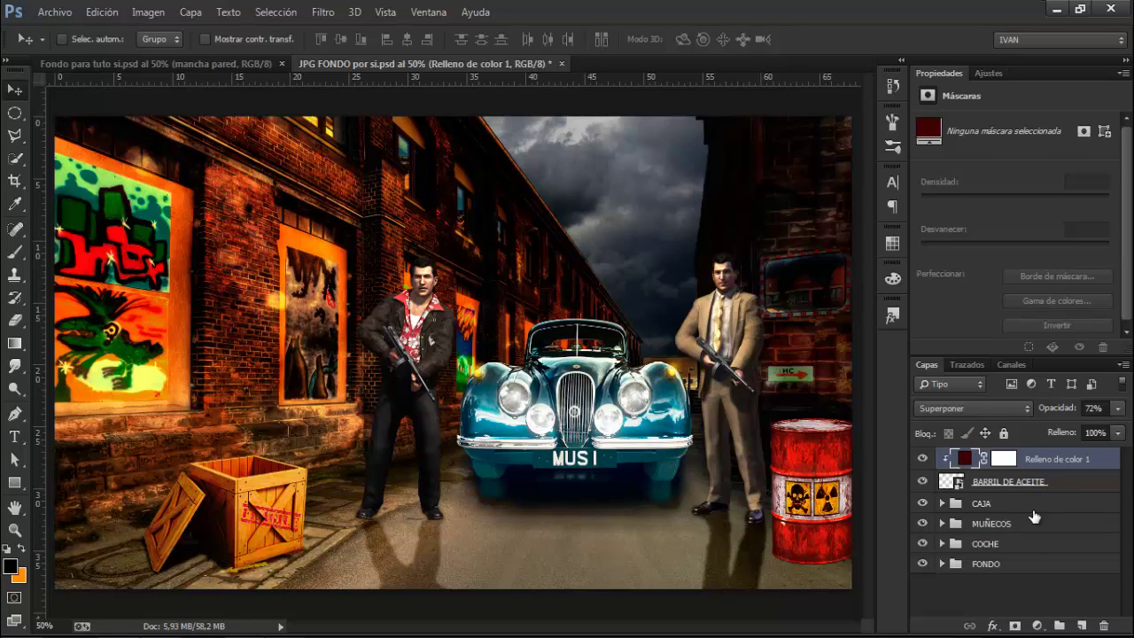
Add a top layer named "SOBRA 1" and fill the oil barrel's outline on it with black.
click(1082, 626)
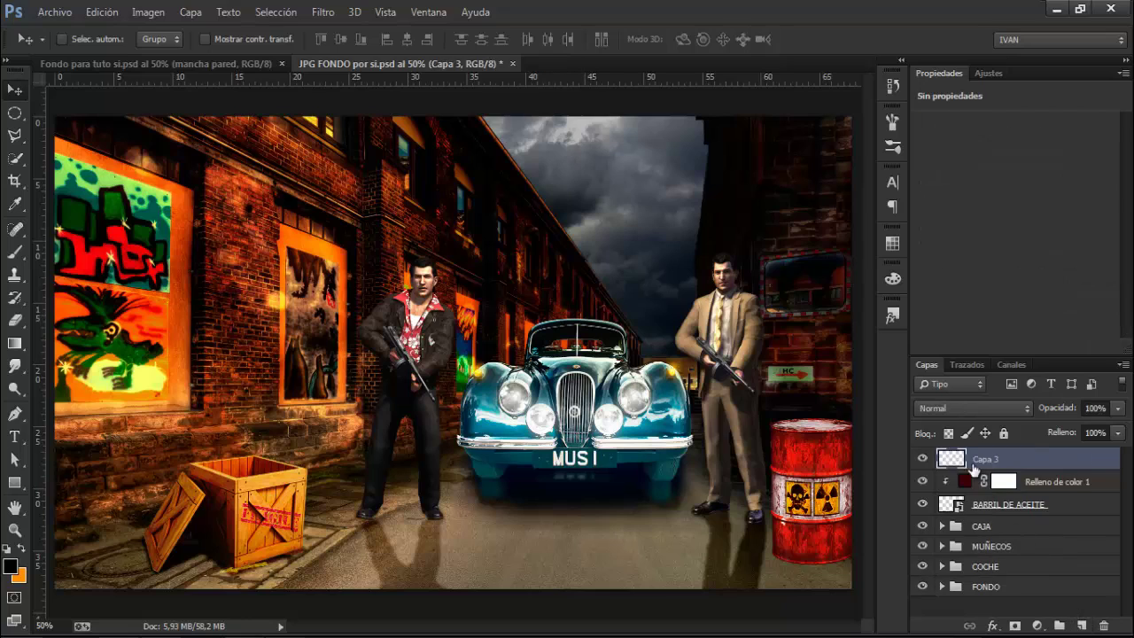
double_click(981, 460)
key(BackSpace)
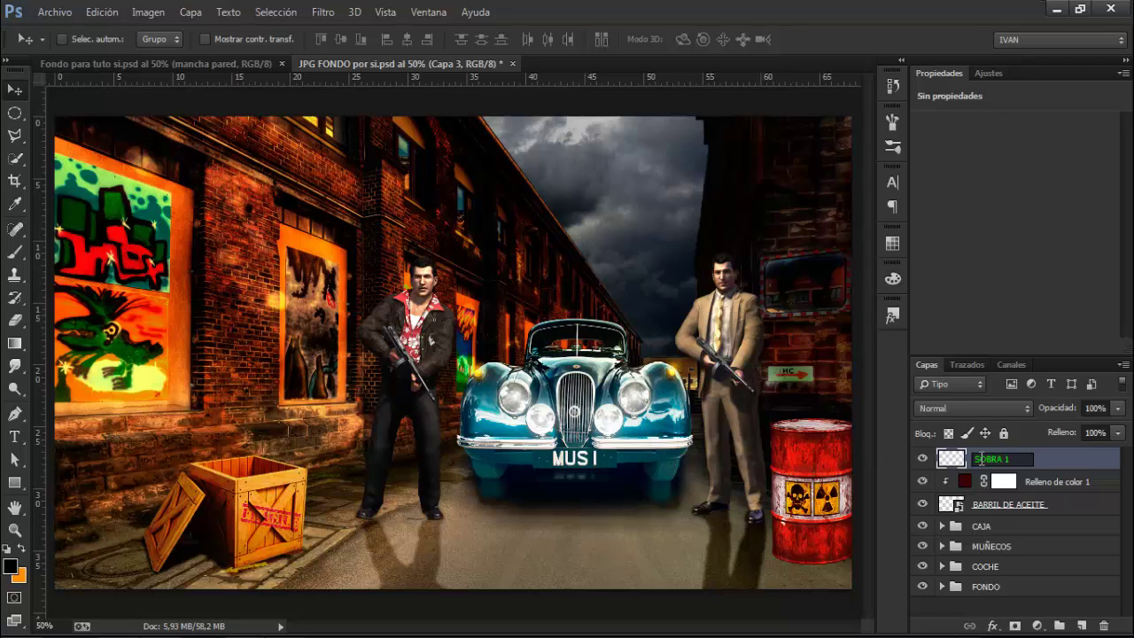
key(Return)
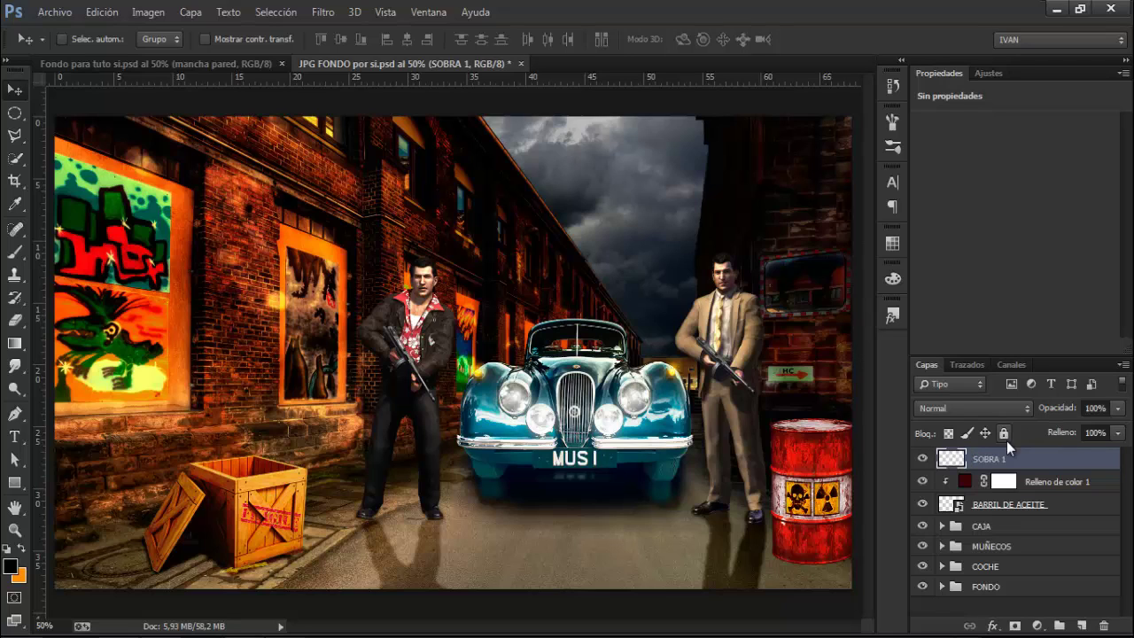
ctrl+click(951, 505)
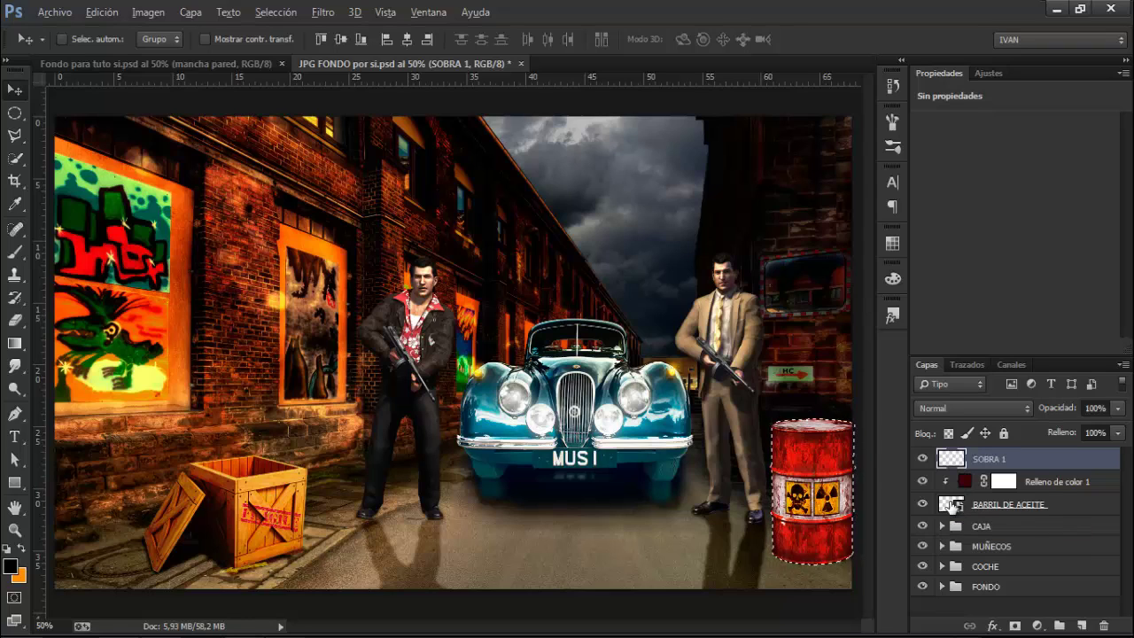
key(alt+BackSpace)
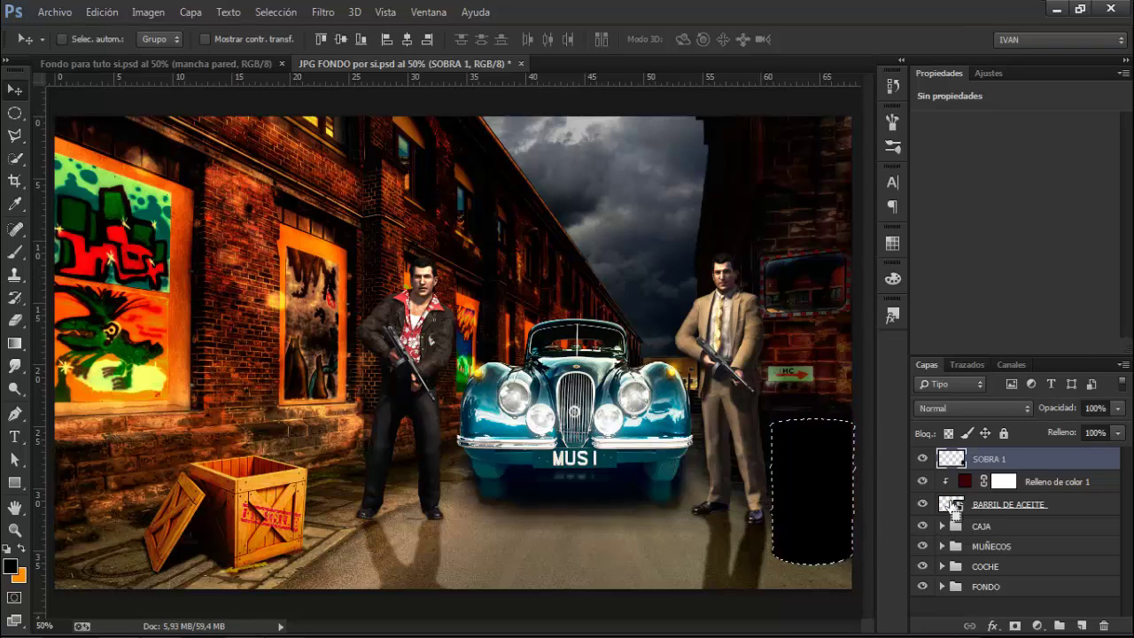
key(ctrl+d)
Set the SOBRA 1 layer to Superponer blending at 53% opacity.
click(978, 408)
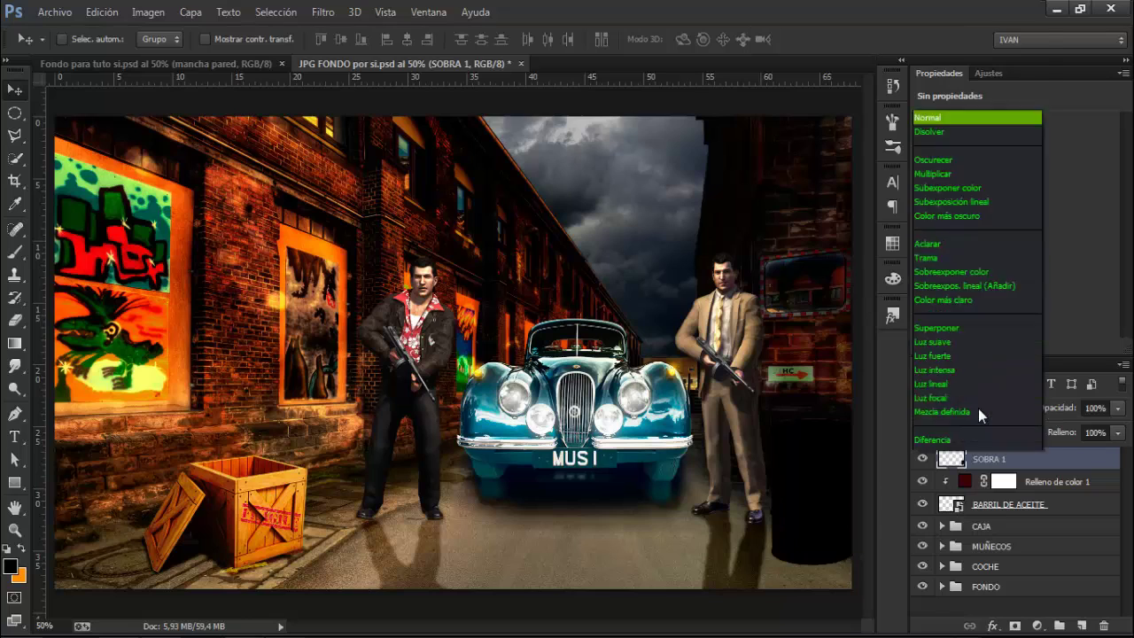
click(970, 218)
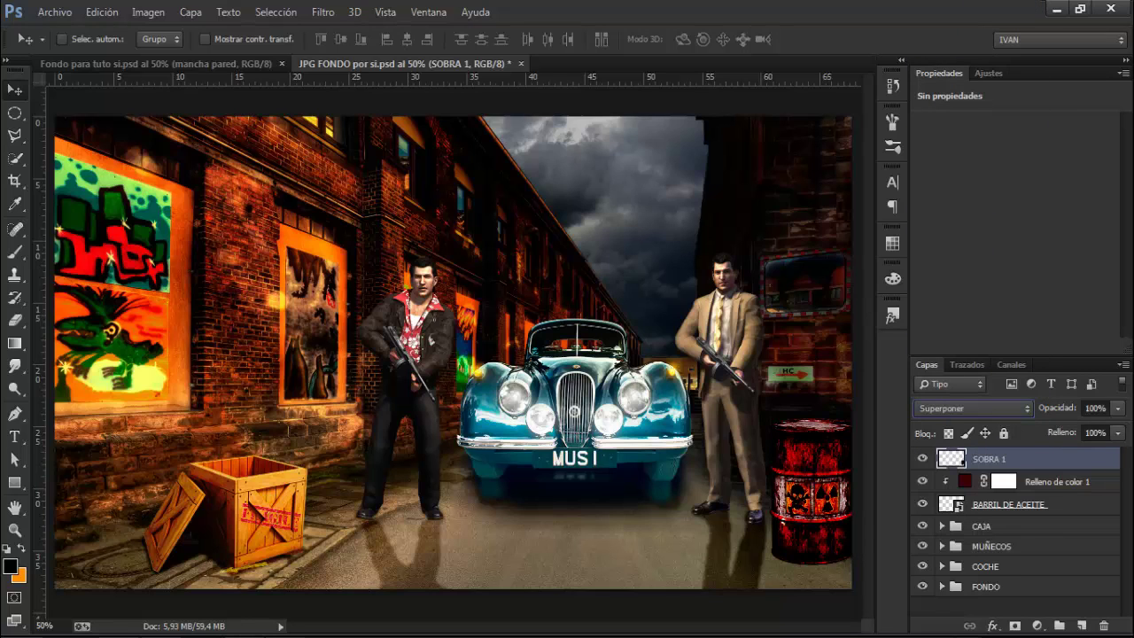
click(1118, 409)
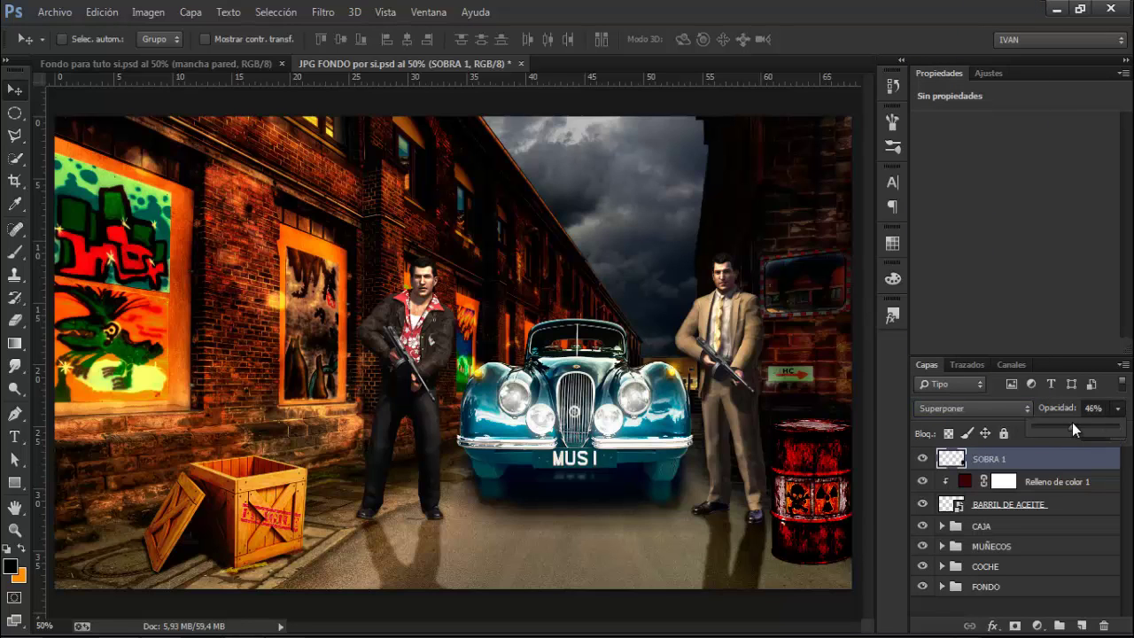
drag(1072, 423, 1083, 424)
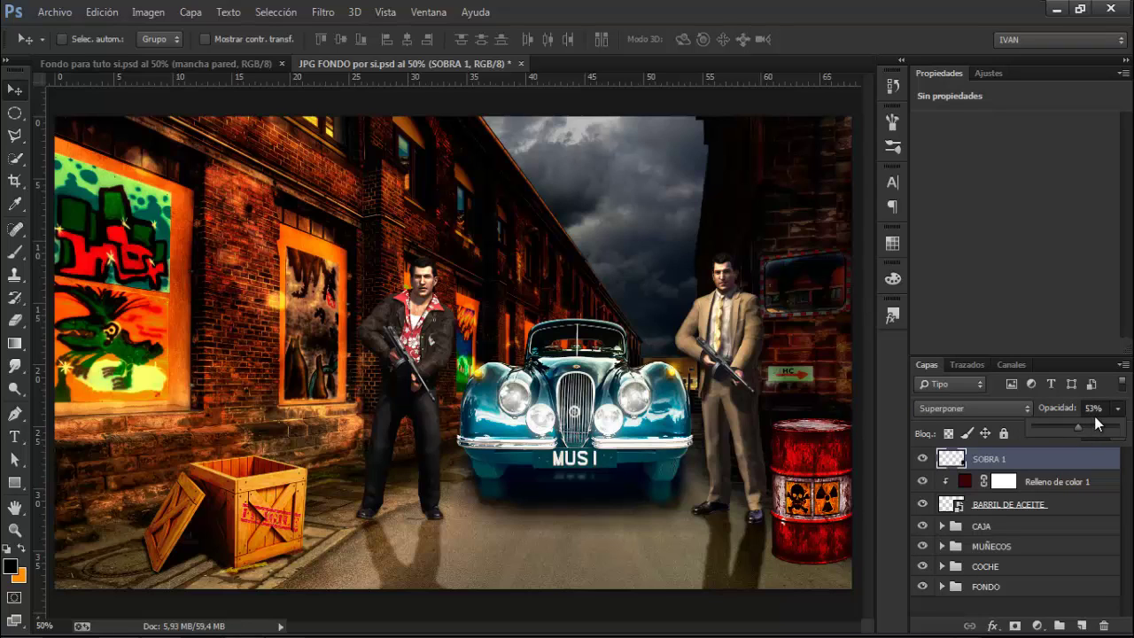
click(891, 472)
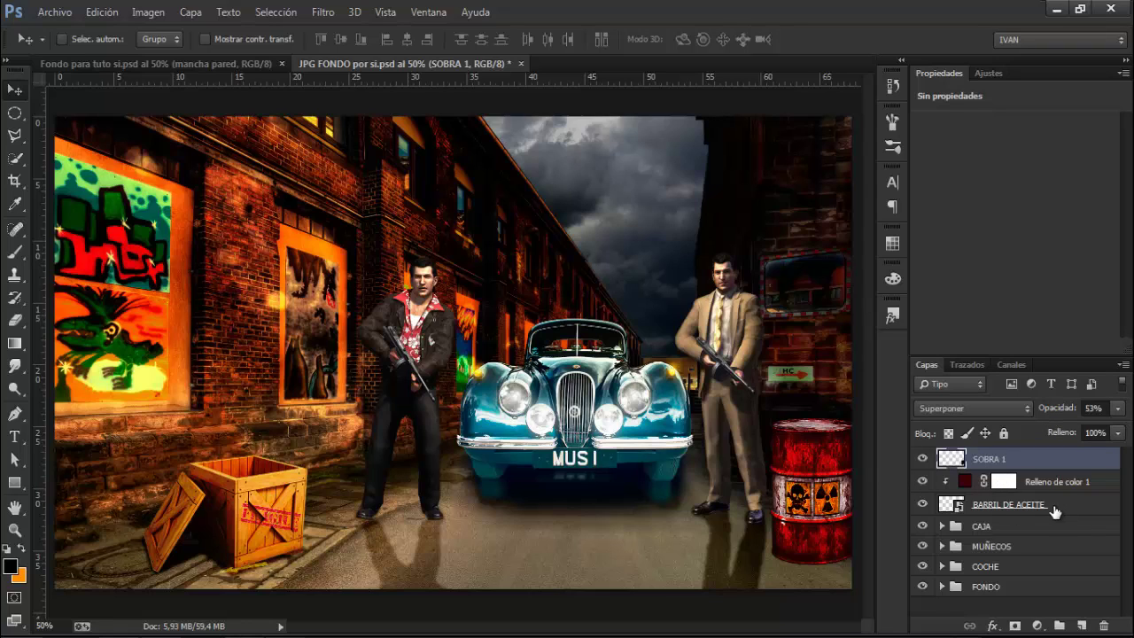
Add a new layer directly above the CAJA group and name it "SOMBRA 2".
click(991, 528)
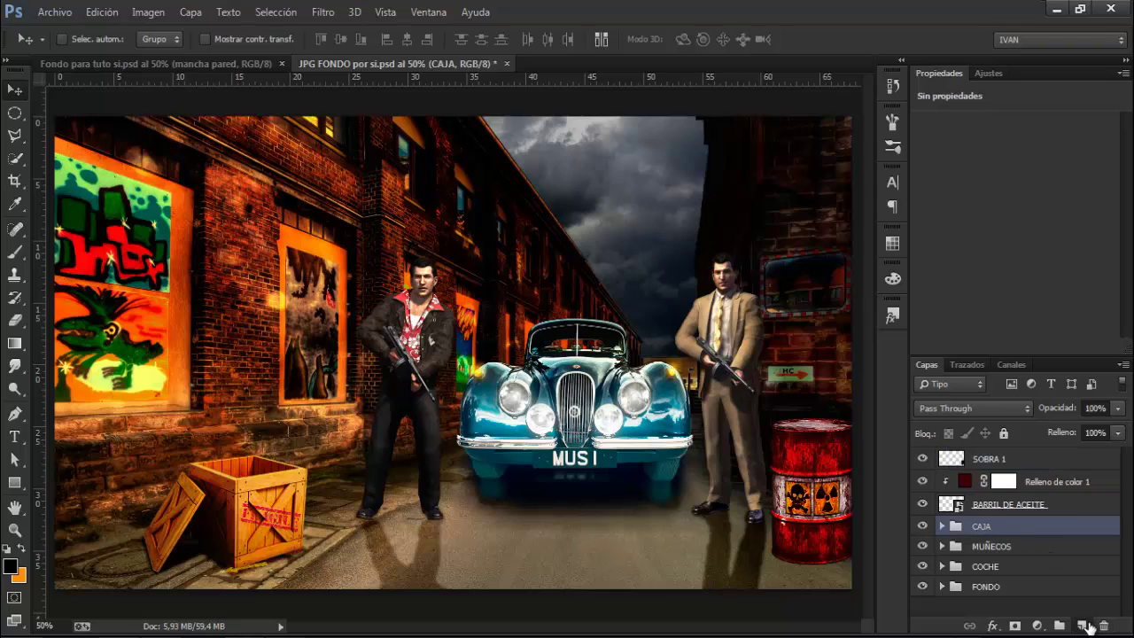
click(1081, 625)
double_click(997, 529)
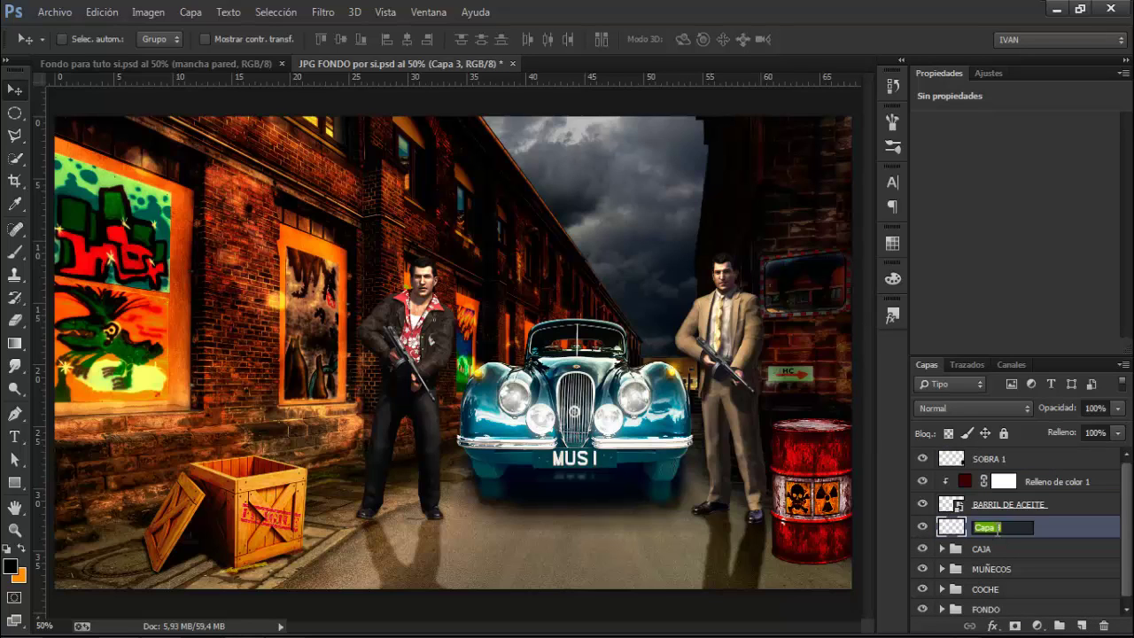
key(BackSpace)
text(SOMBRA 2)
key(Return)
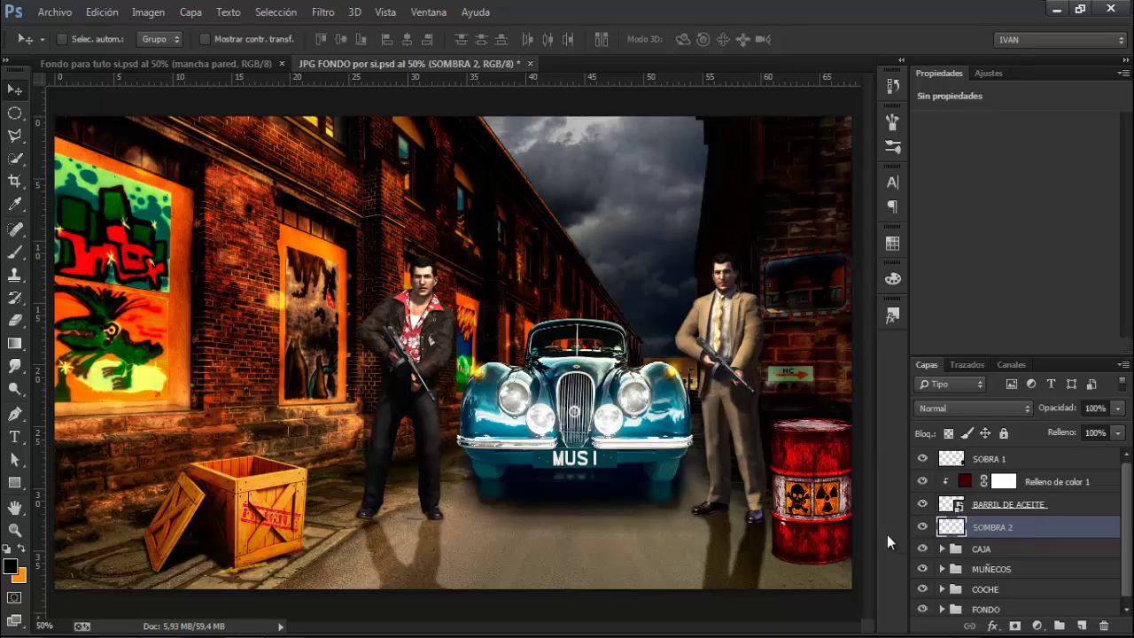
Fill the barrel's outline with black on SOMBRA 2 and shift that shape about 80 px down below the barrel.
ctrl+click(950, 504)
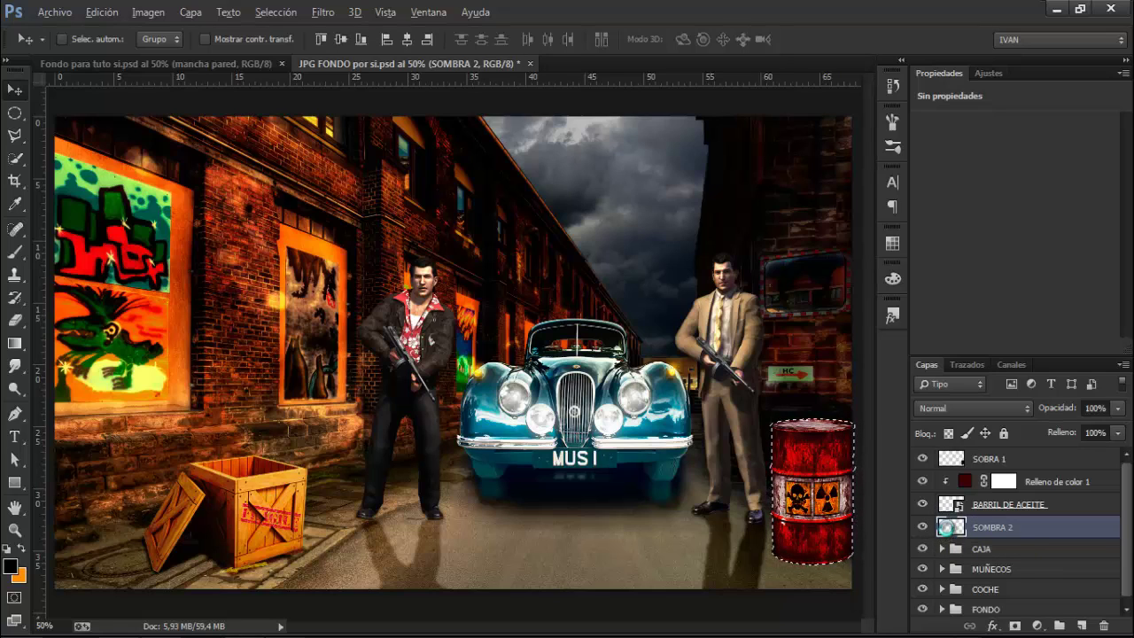
key(ctrl+d)
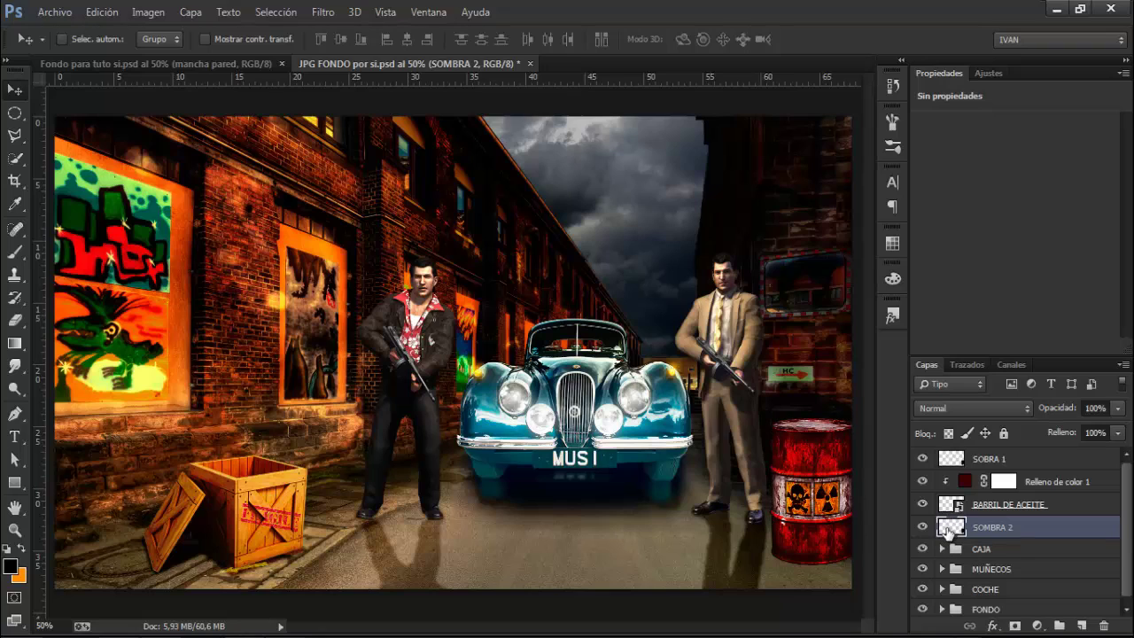
key(ctrl+t)
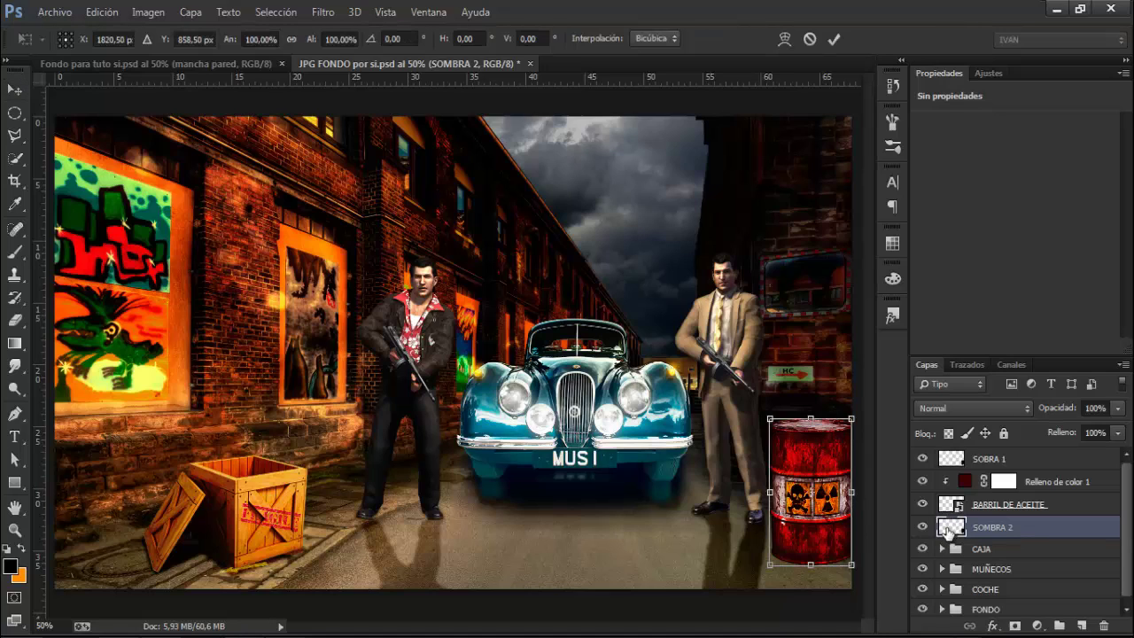
drag(815, 453, 816, 488)
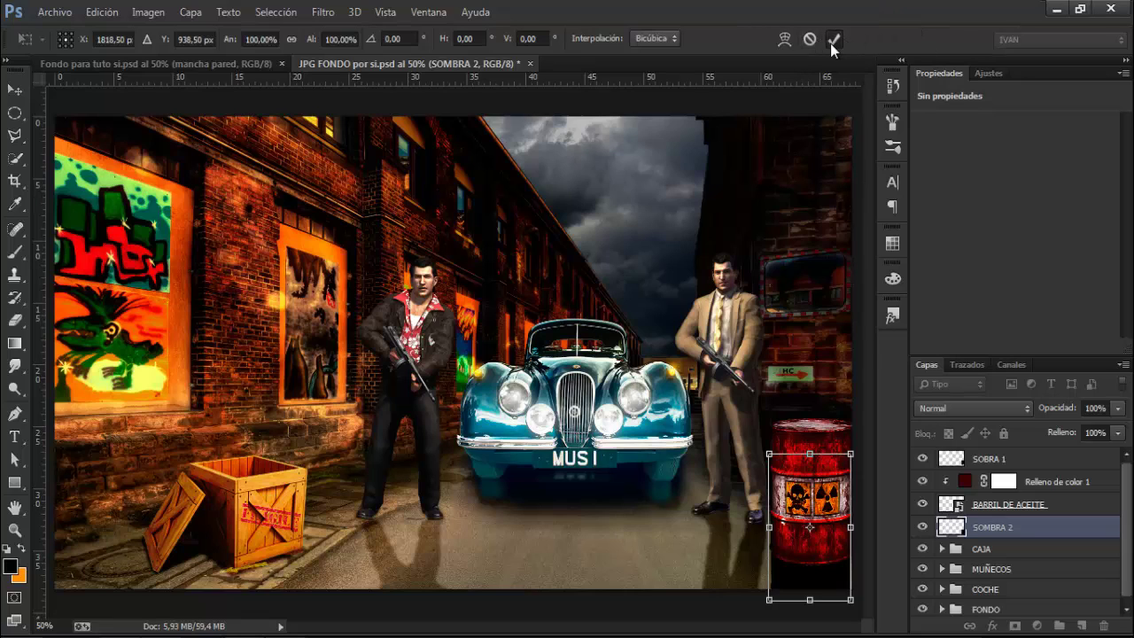
click(831, 42)
Set the SOMBRA 2 layer to Luz suave blending at 90% opacity.
click(959, 407)
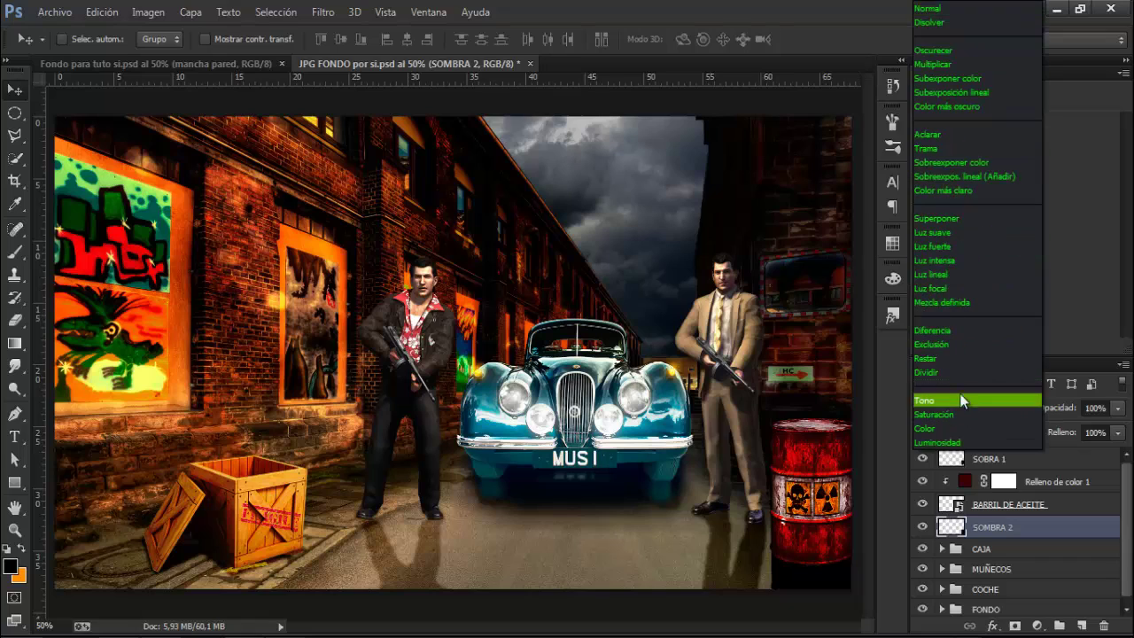
click(955, 232)
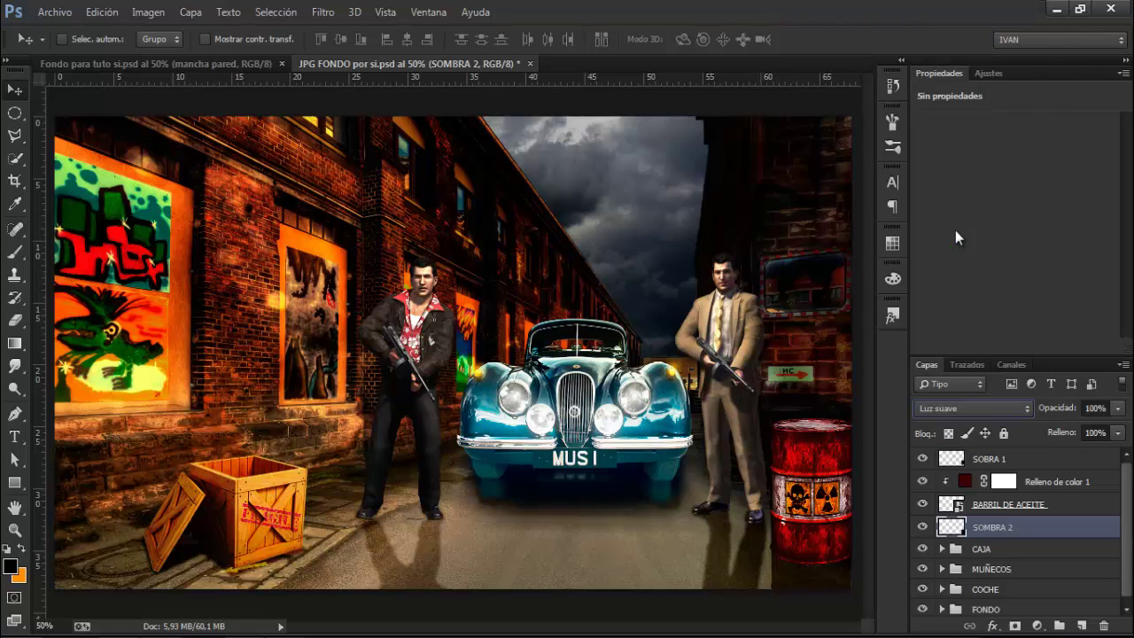
click(1118, 407)
drag(1118, 431, 1113, 434)
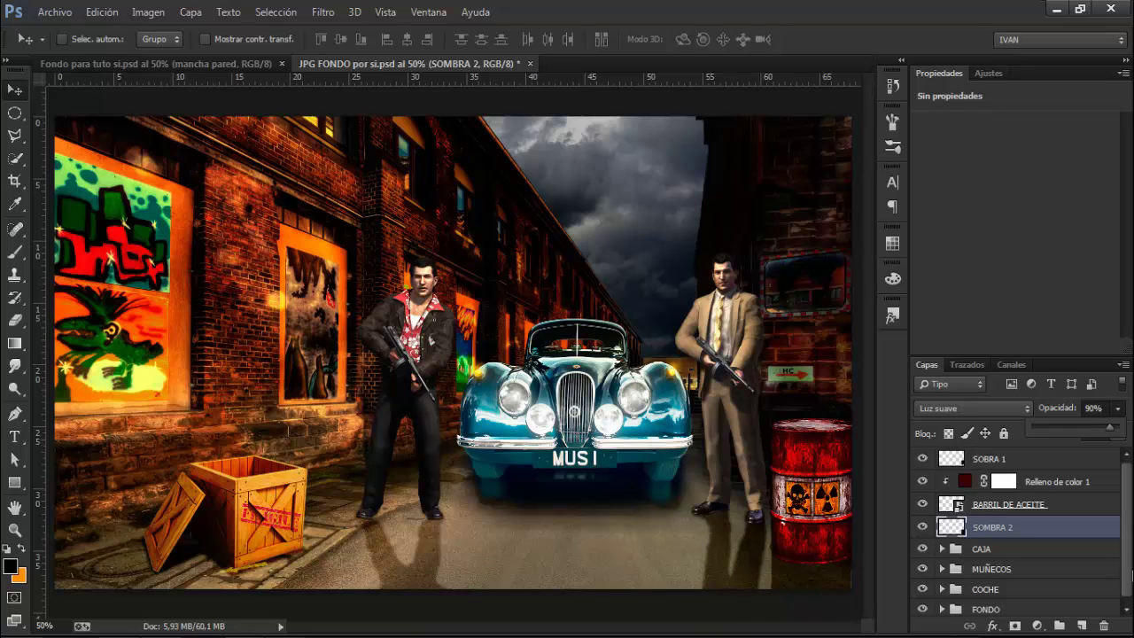
click(1130, 574)
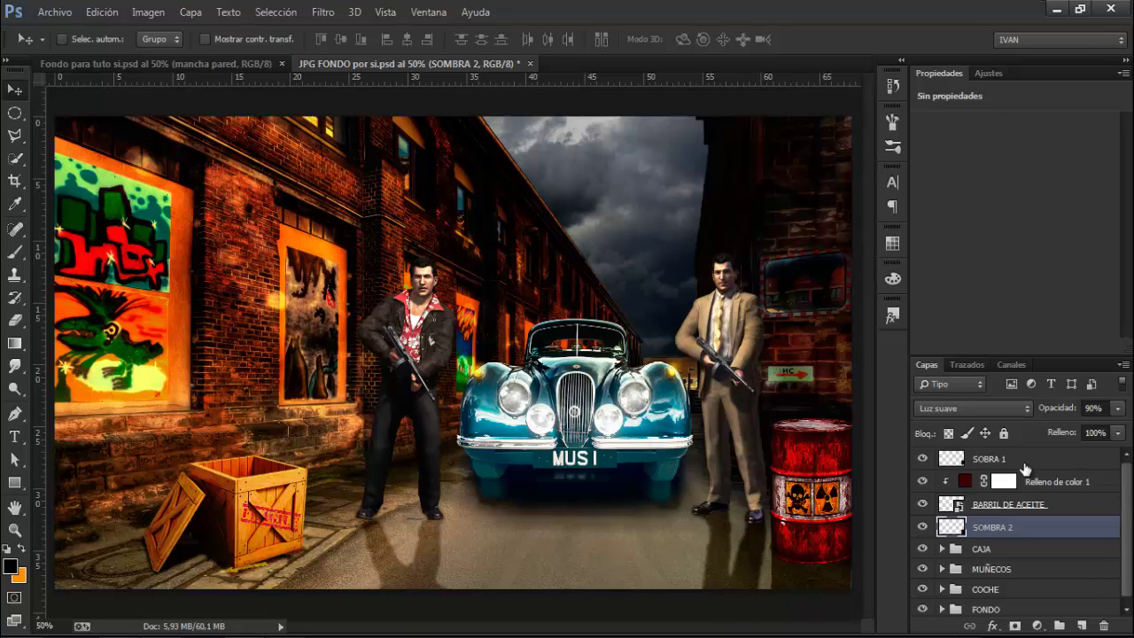
Place the PNG DINAMITA image above SOBRA 1, shrink it, and rest it on top of the oil barrel.
click(1016, 461)
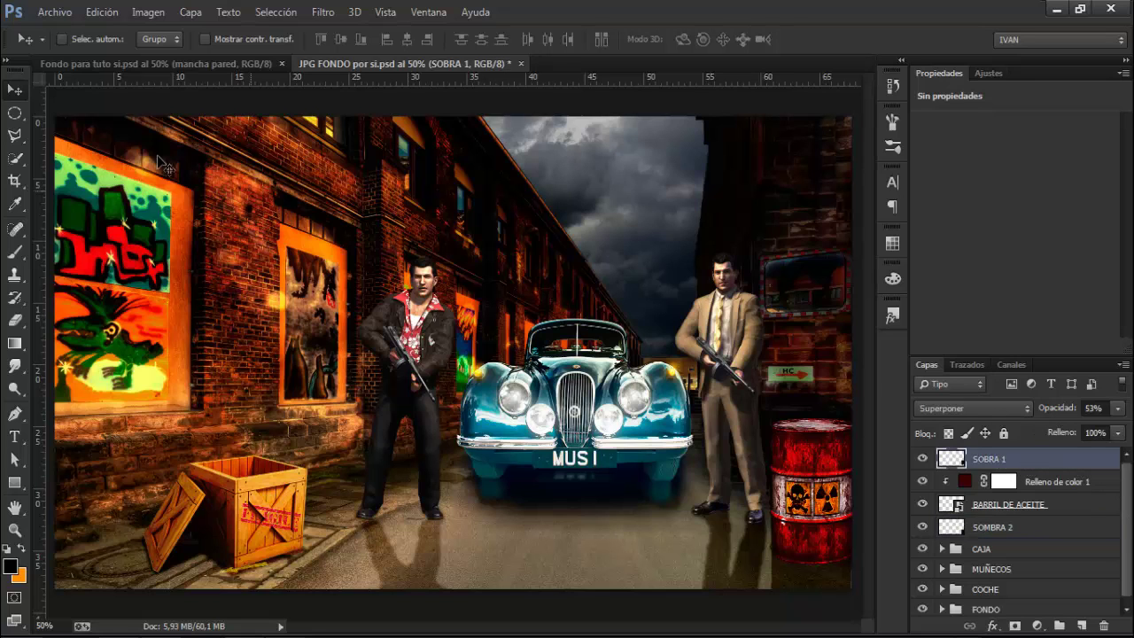
click(72, 17)
click(157, 313)
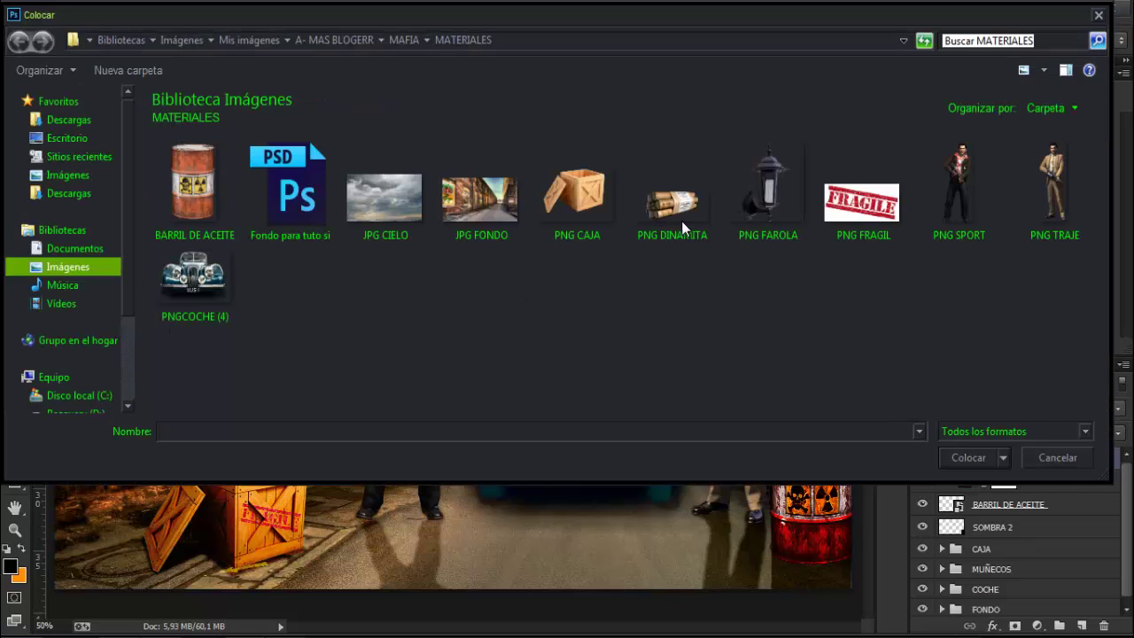
click(681, 215)
double_click(680, 216)
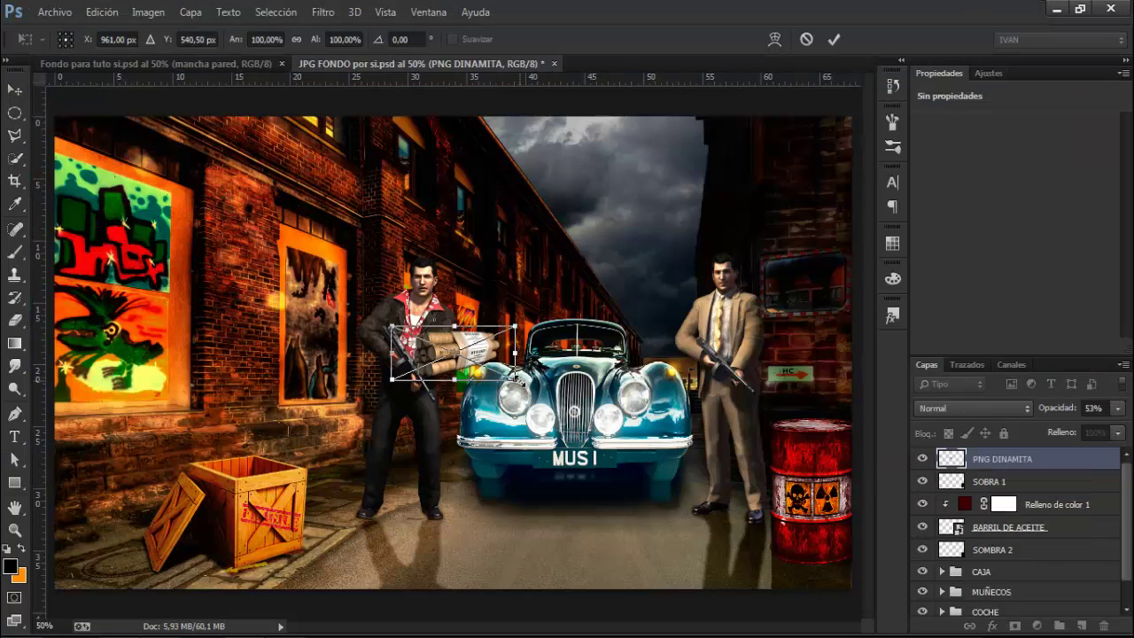
drag(516, 380, 817, 430)
click(834, 40)
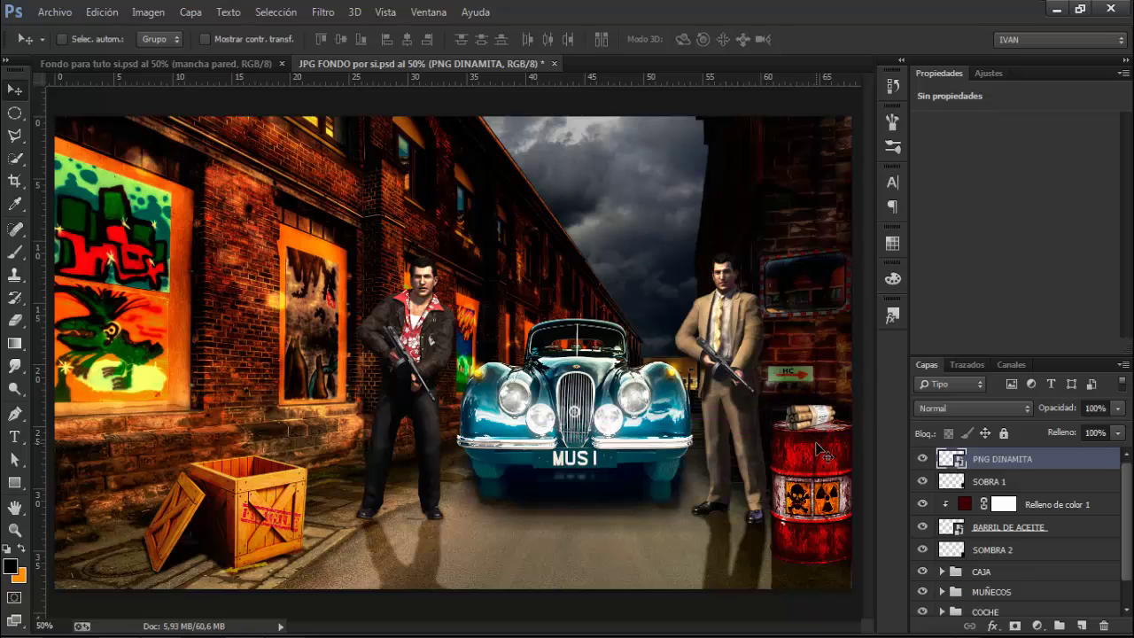
Give the PNG DINAMITA layer a Sombra paralela effect with 80% opacity, a 90° angle and a 5 px distance.
right_click(1053, 461)
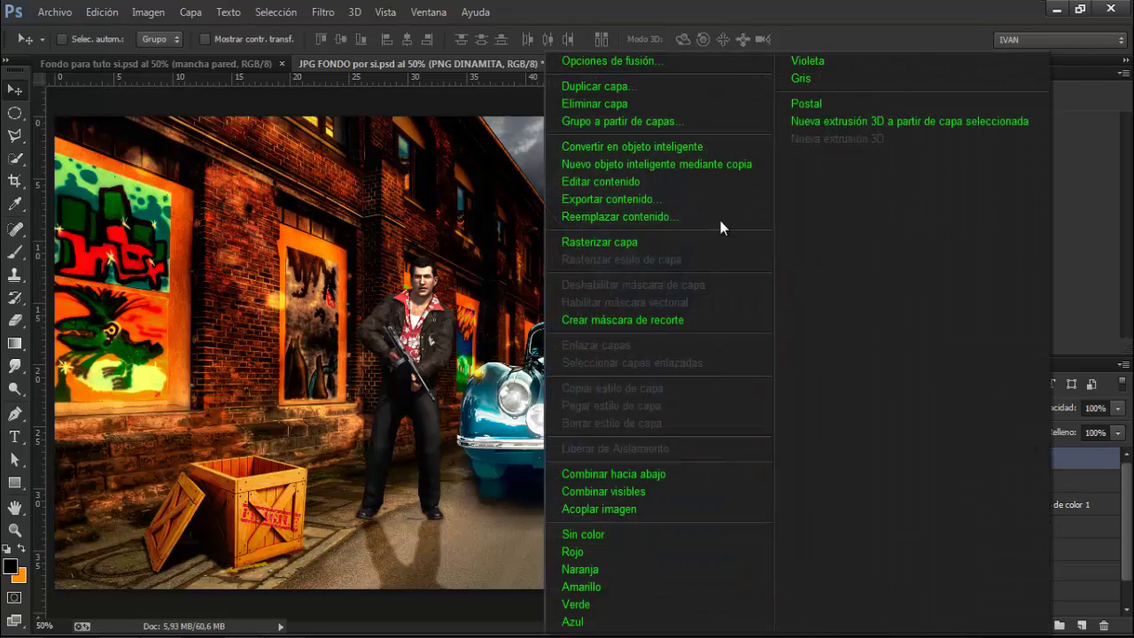
click(660, 62)
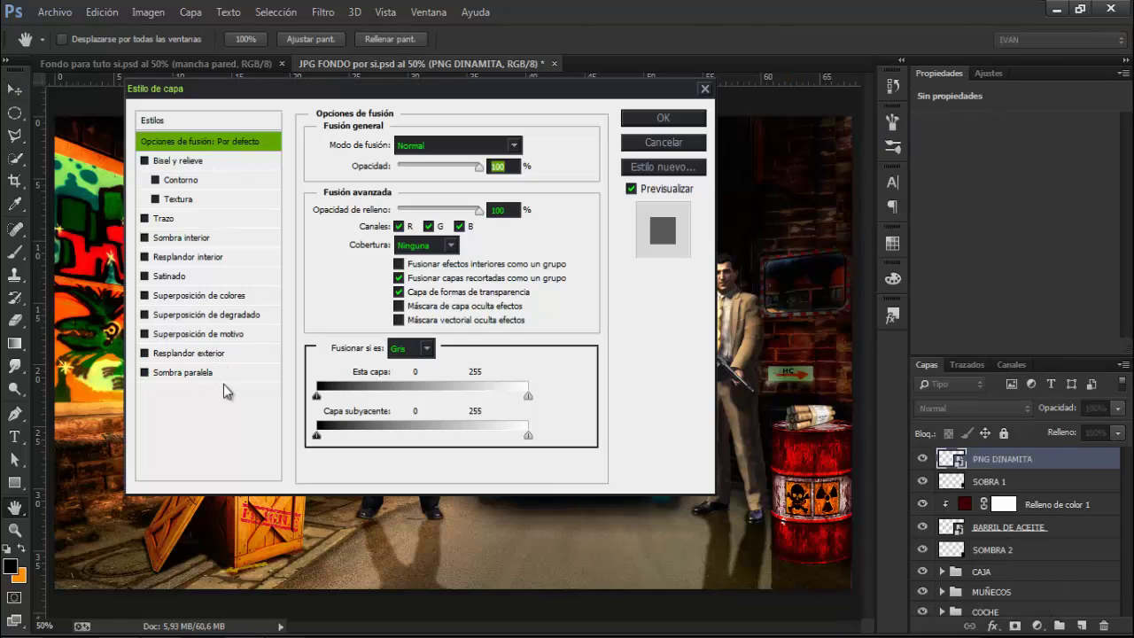
click(235, 370)
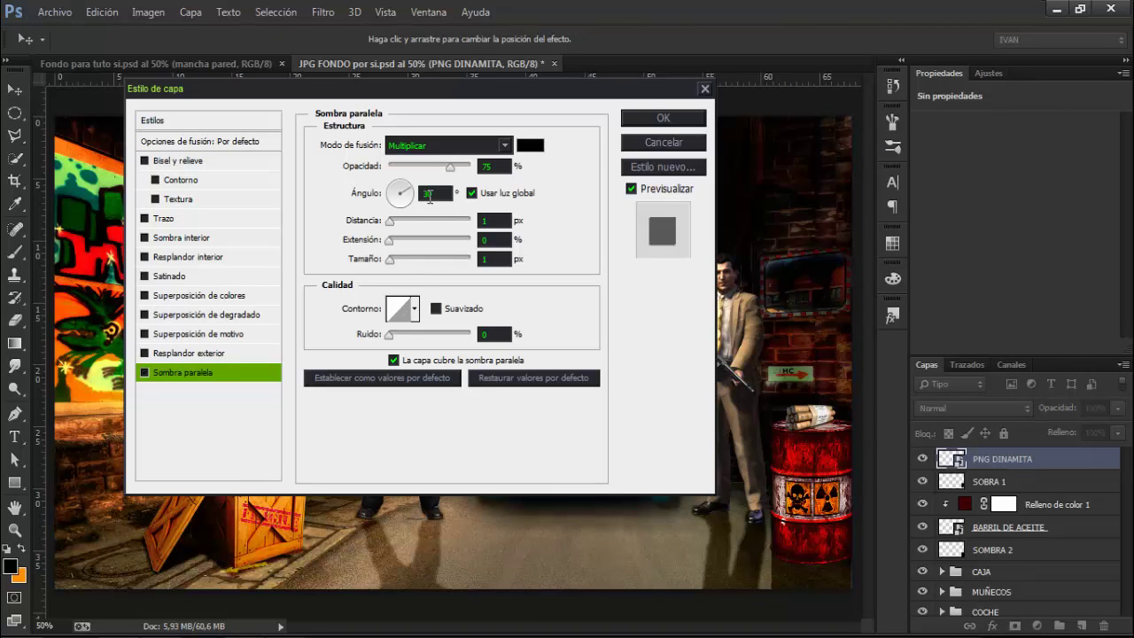
text(90)
text(3)
key(BackSpace)
text(5)
drag(450, 166, 457, 174)
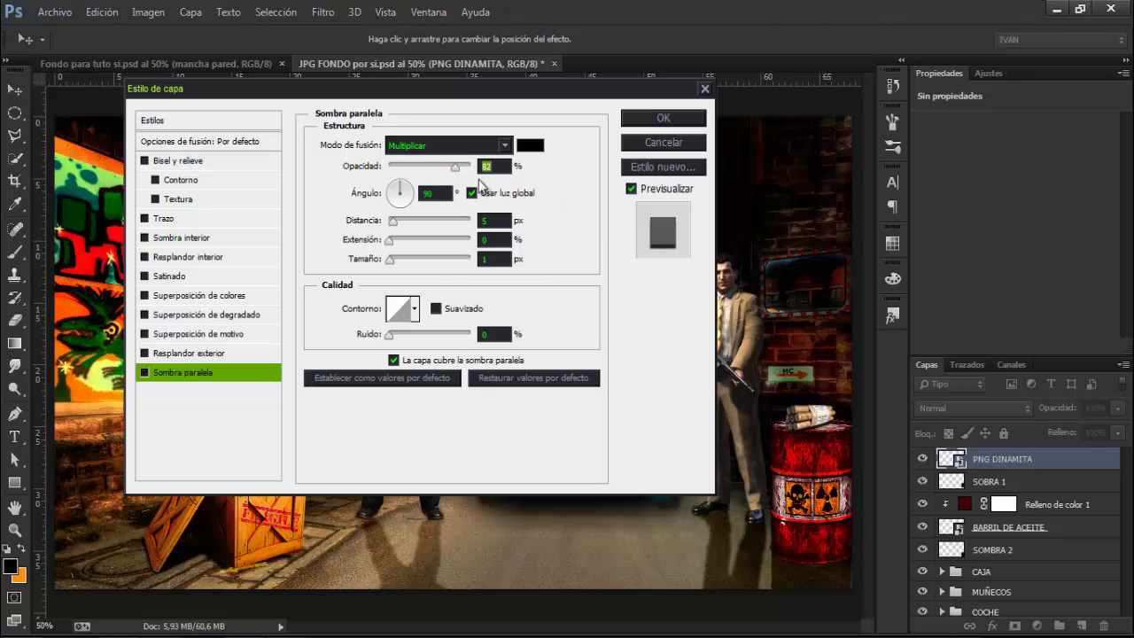
key(BackSpace)
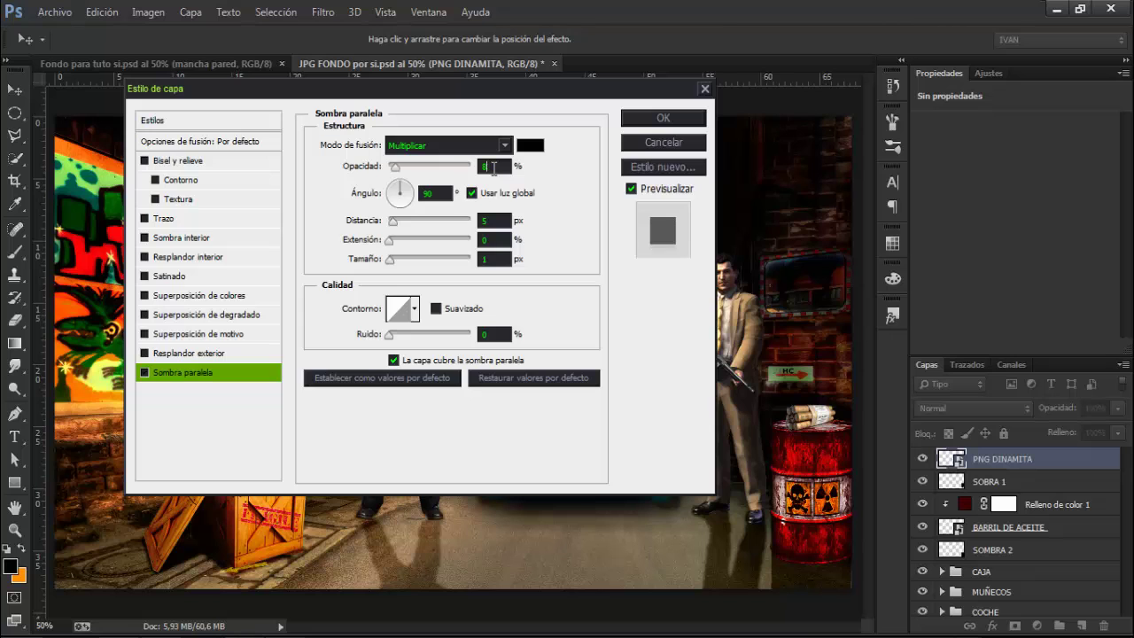
text(0)
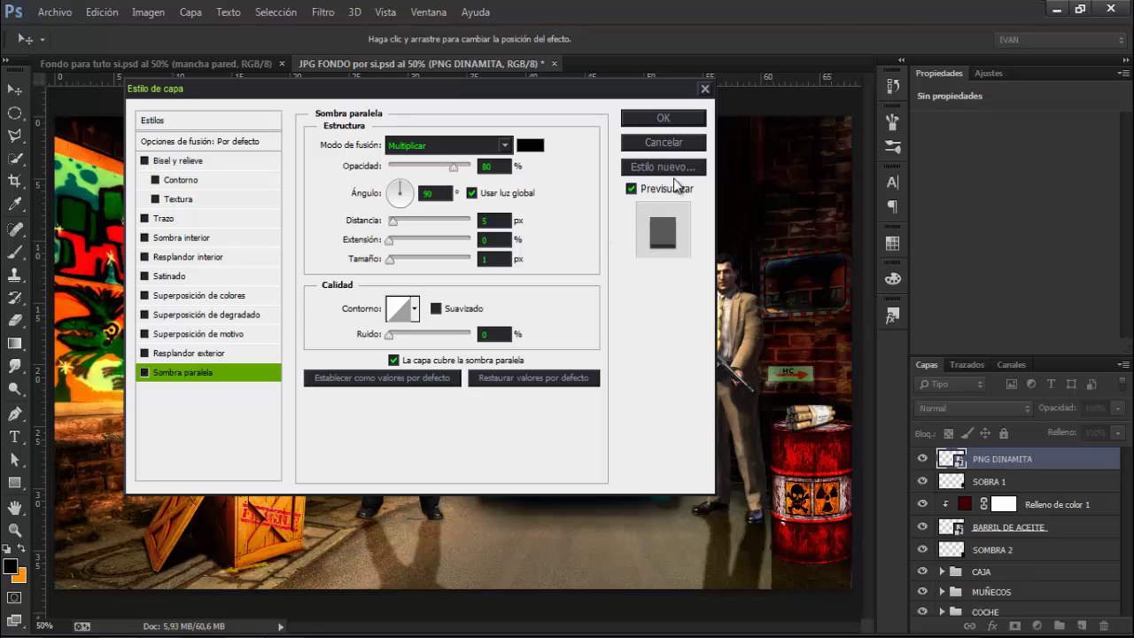
click(672, 116)
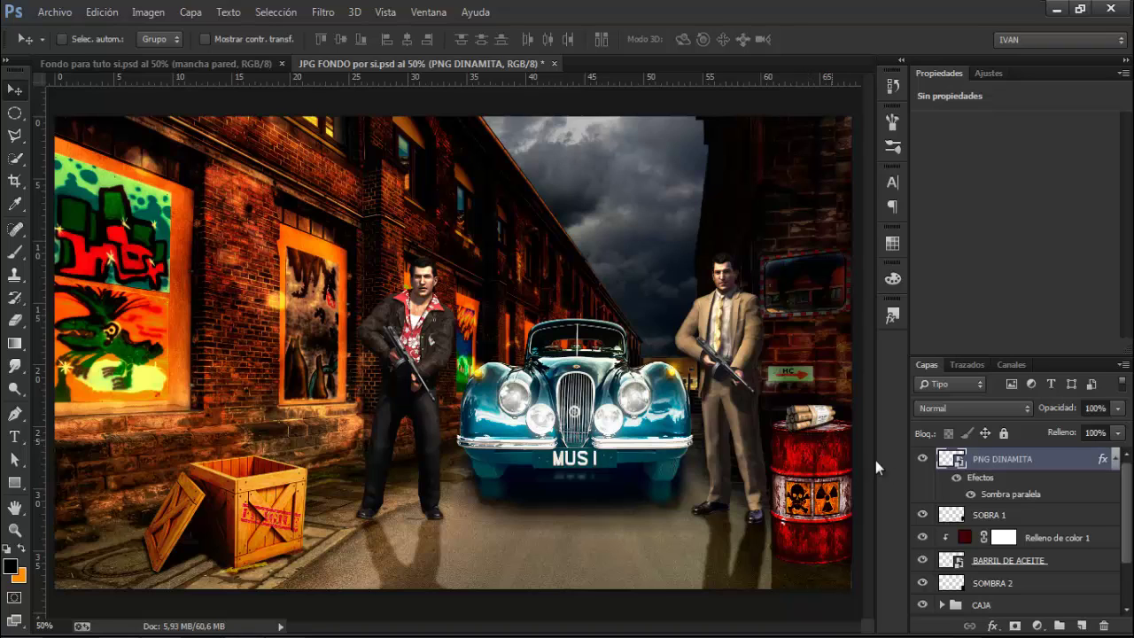
Add a layer named "SOBRA 2" above PNG DINAMITA and fill the dynamite's outline with black on it.
click(1081, 626)
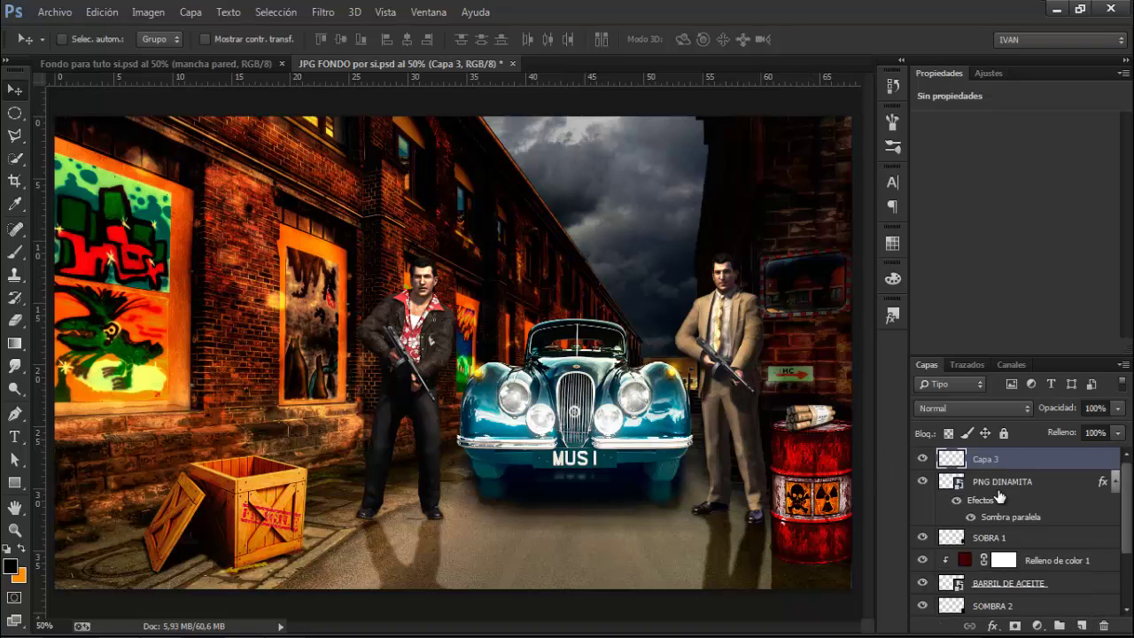
double_click(987, 459)
key(BackSpace)
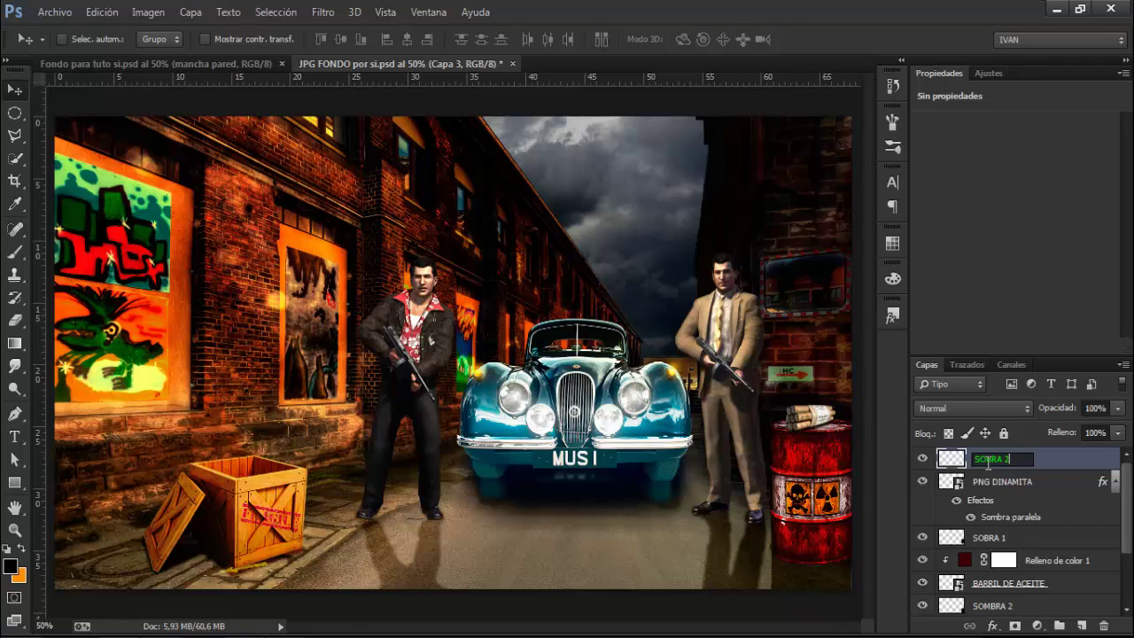
key(Return)
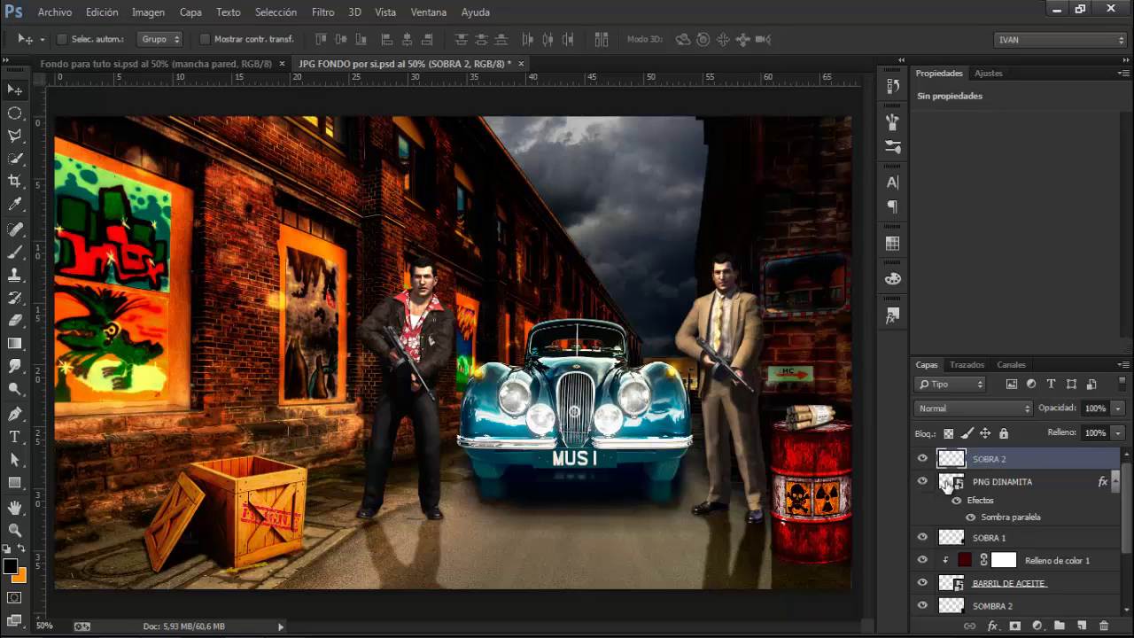
ctrl+click(947, 485)
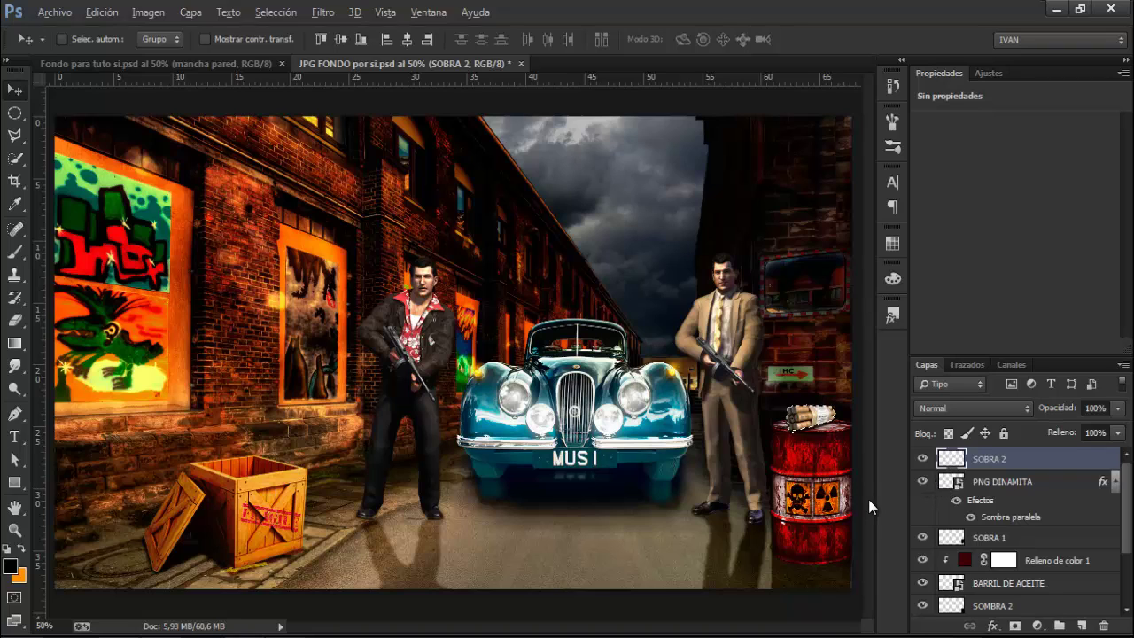
key(alt+BackSpace)
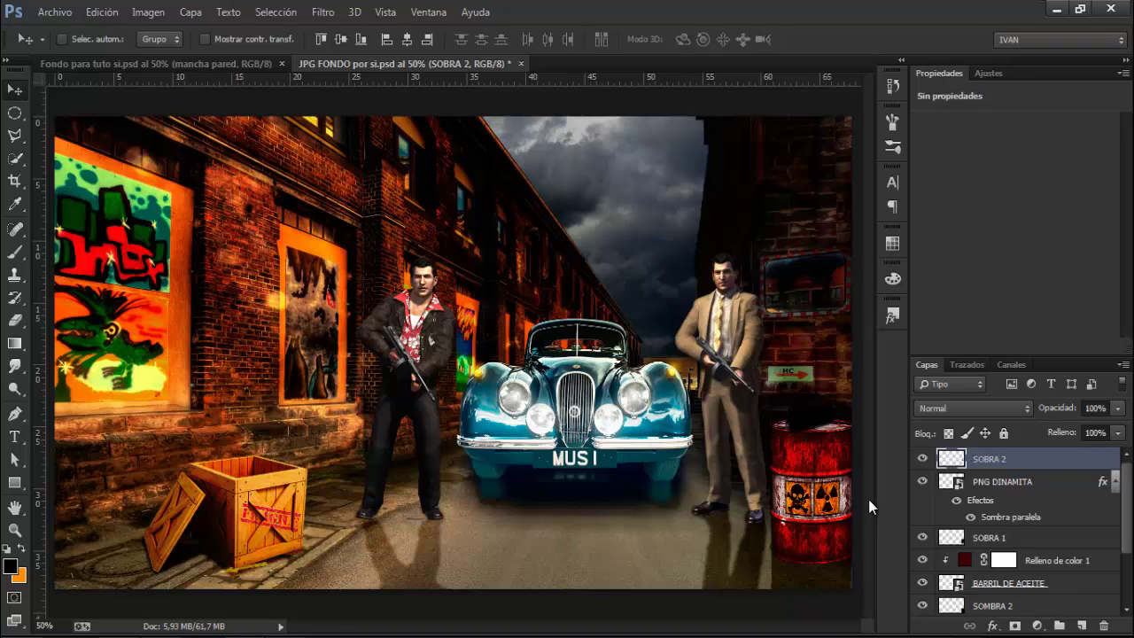
Set the SOBRA 2 layer to Superponer blending at 61% opacity.
click(991, 409)
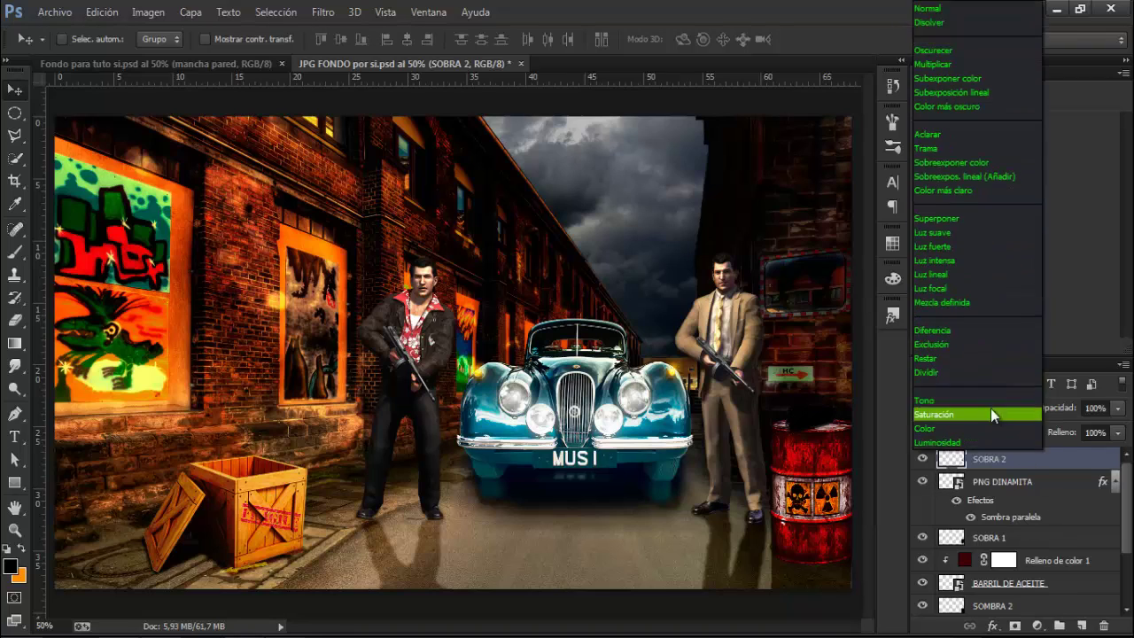
click(974, 222)
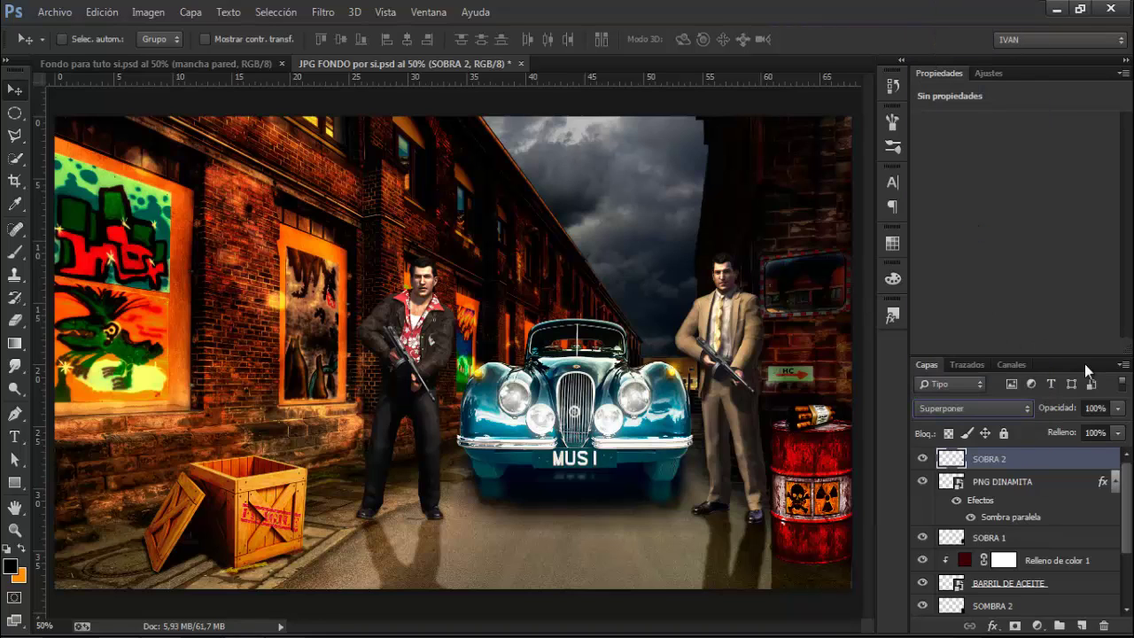
click(1118, 409)
drag(1117, 429, 1093, 429)
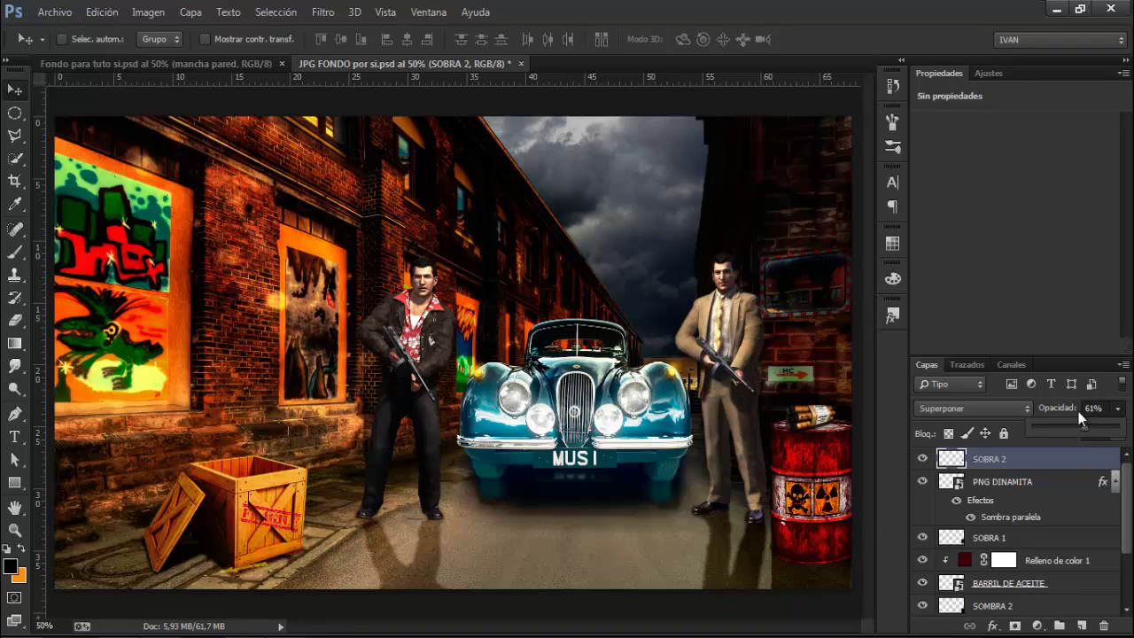
click(896, 439)
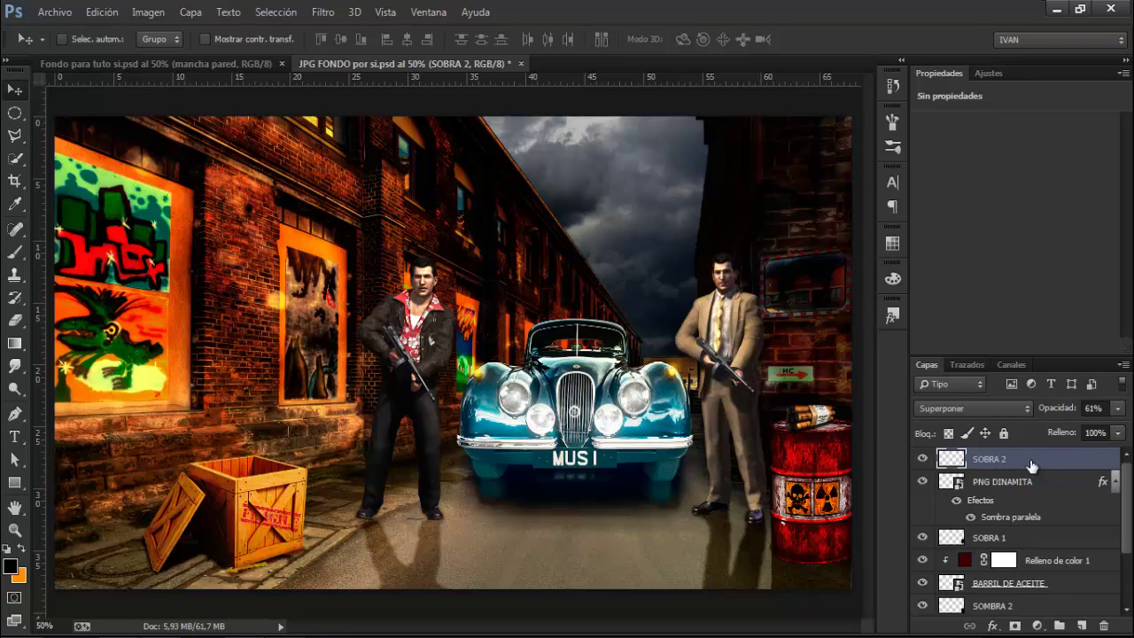
Group the layers from SOBRA 2 down to SOMBRA 2 and name the group "BARRIL".
drag(1126, 479, 1117, 517)
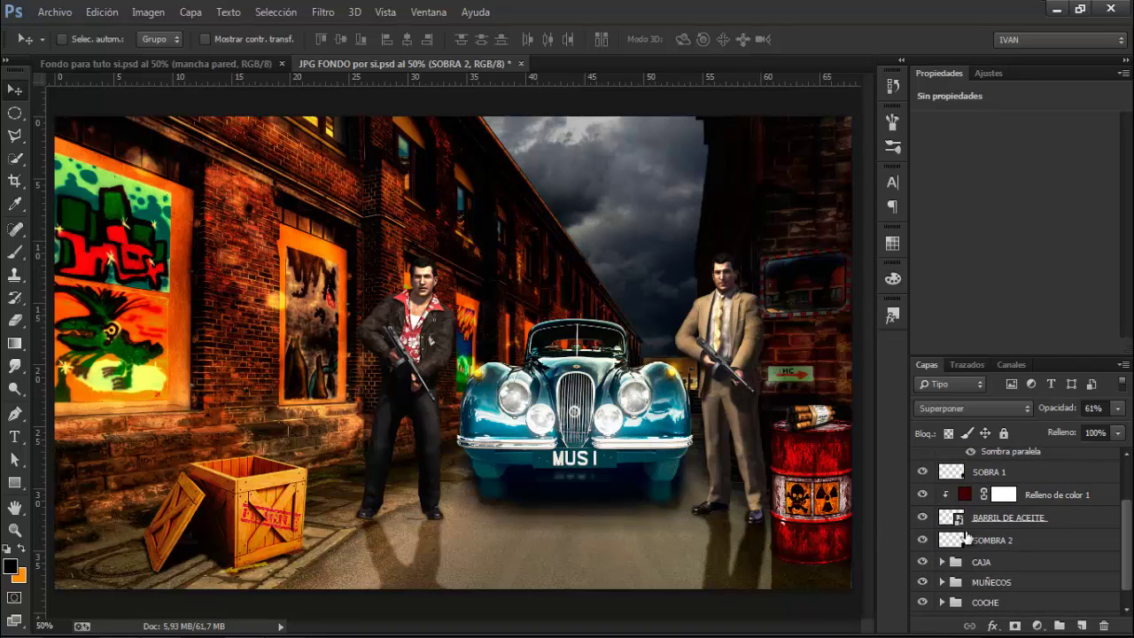
shift+click(1033, 548)
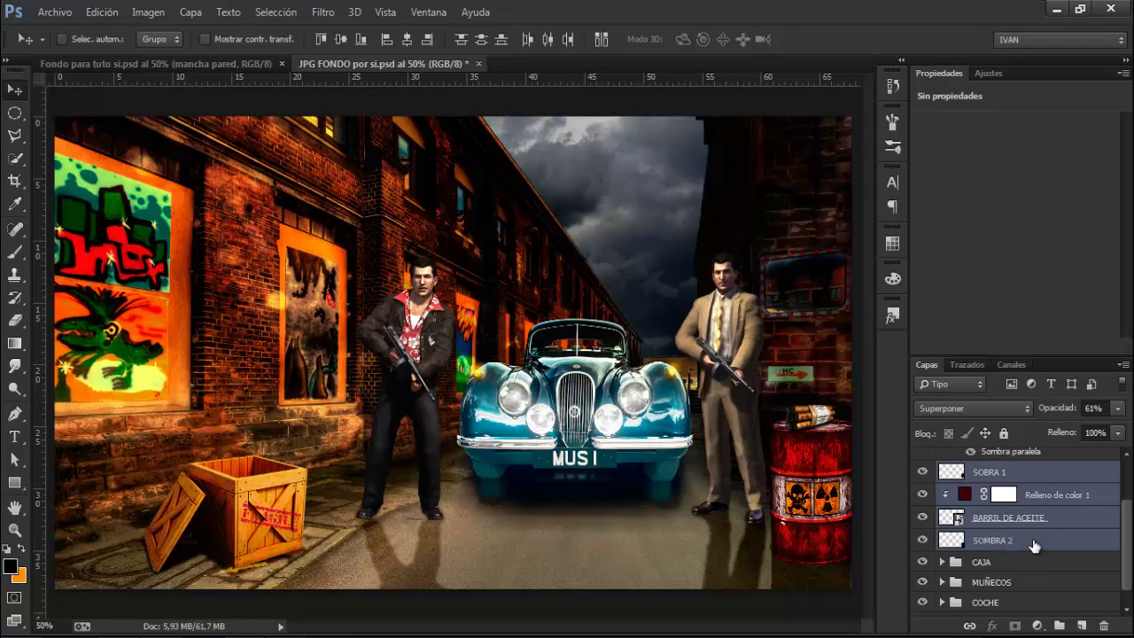
key(ctrl+g)
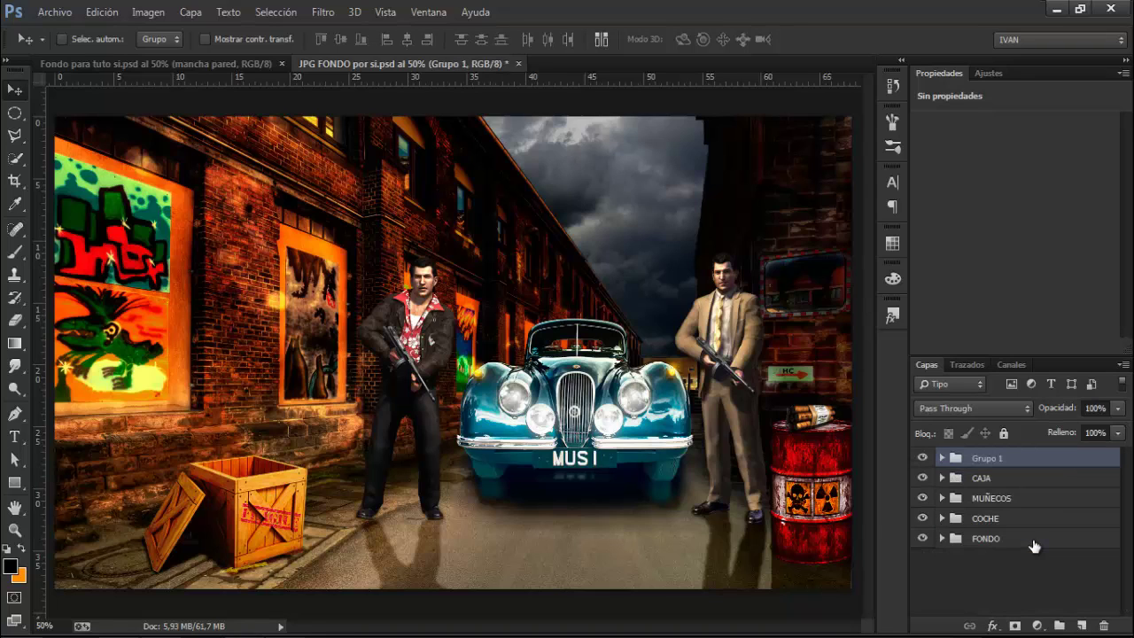
double_click(984, 460)
key(BackSpace)
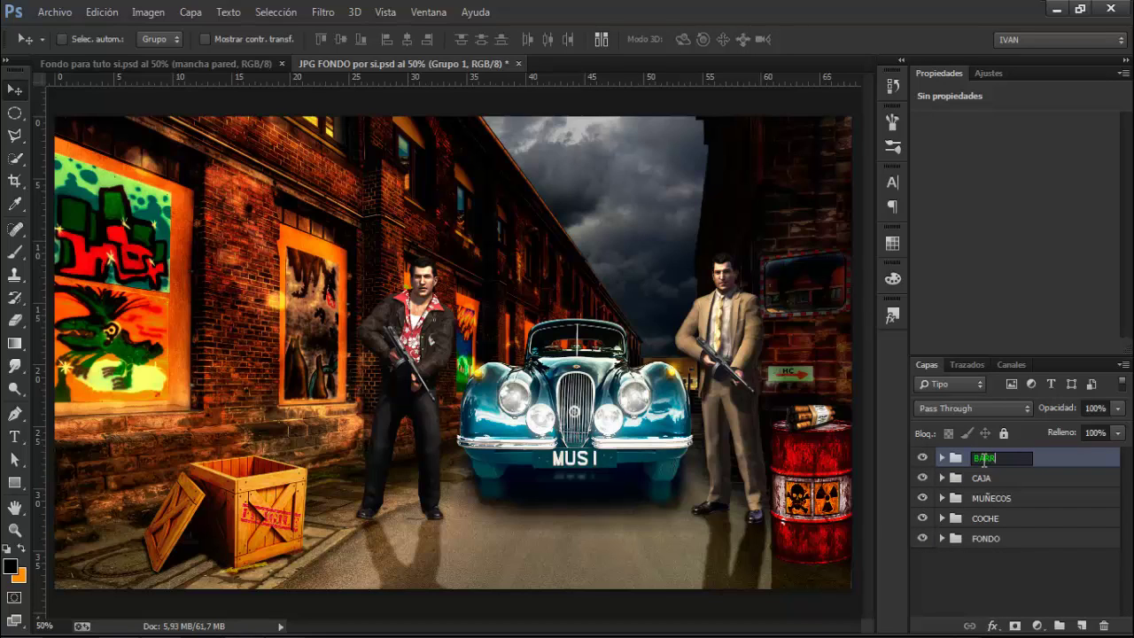
text(BARRIL)
key(Return)
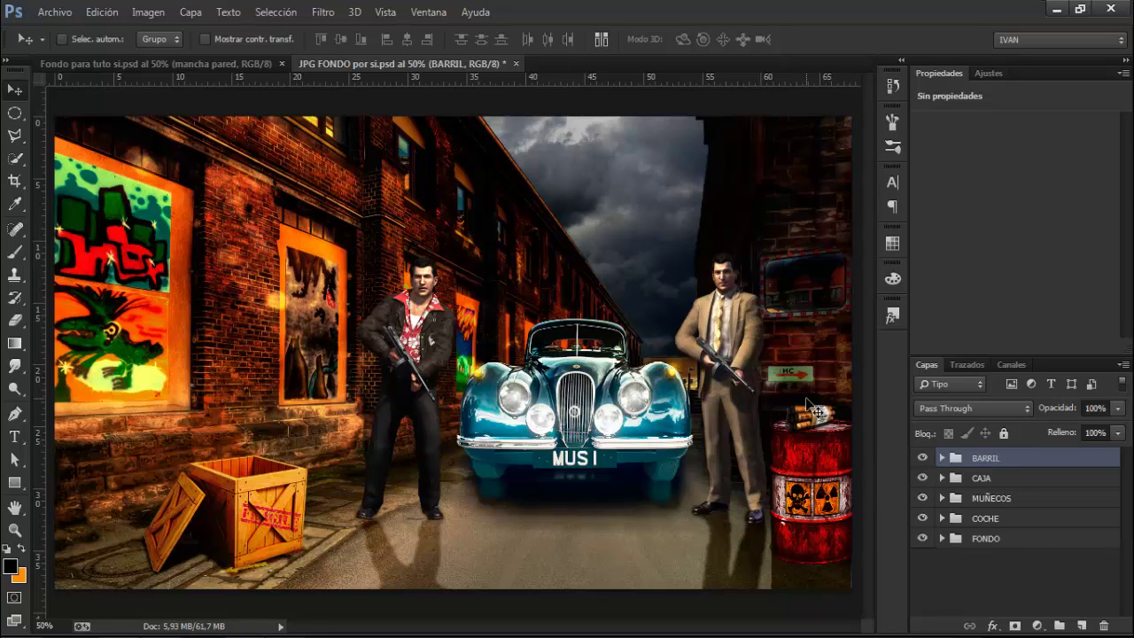
Place the PNG FAROLA image above the BARRIL group, scaled to about 45%, on the brick wall between the two posters.
click(63, 13)
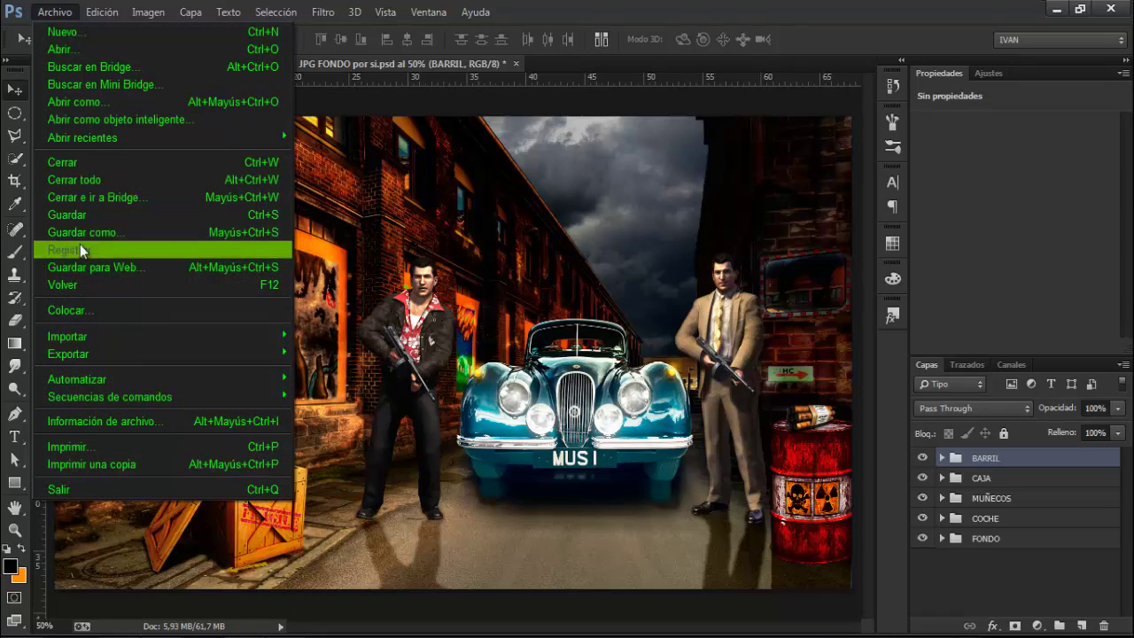
click(111, 308)
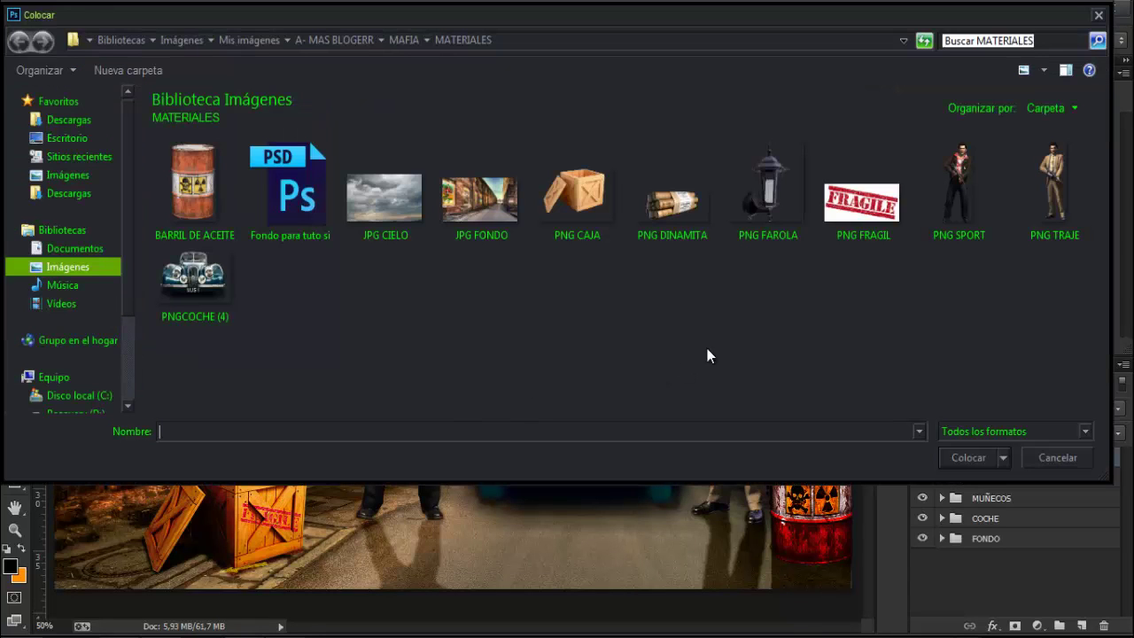
double_click(763, 208)
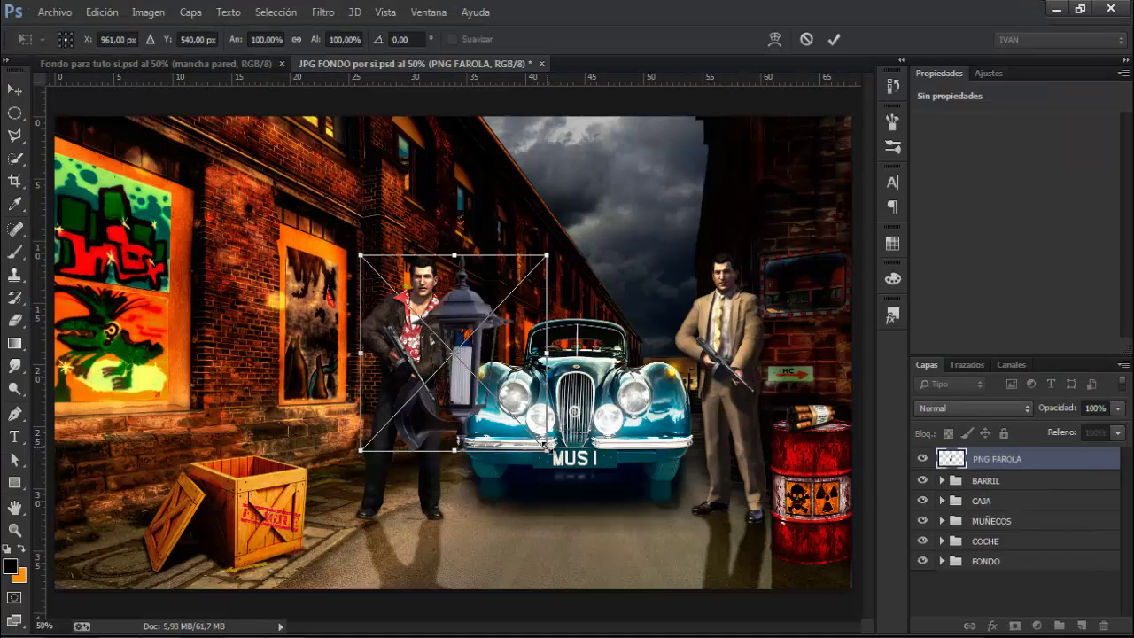
drag(544, 445, 292, 194)
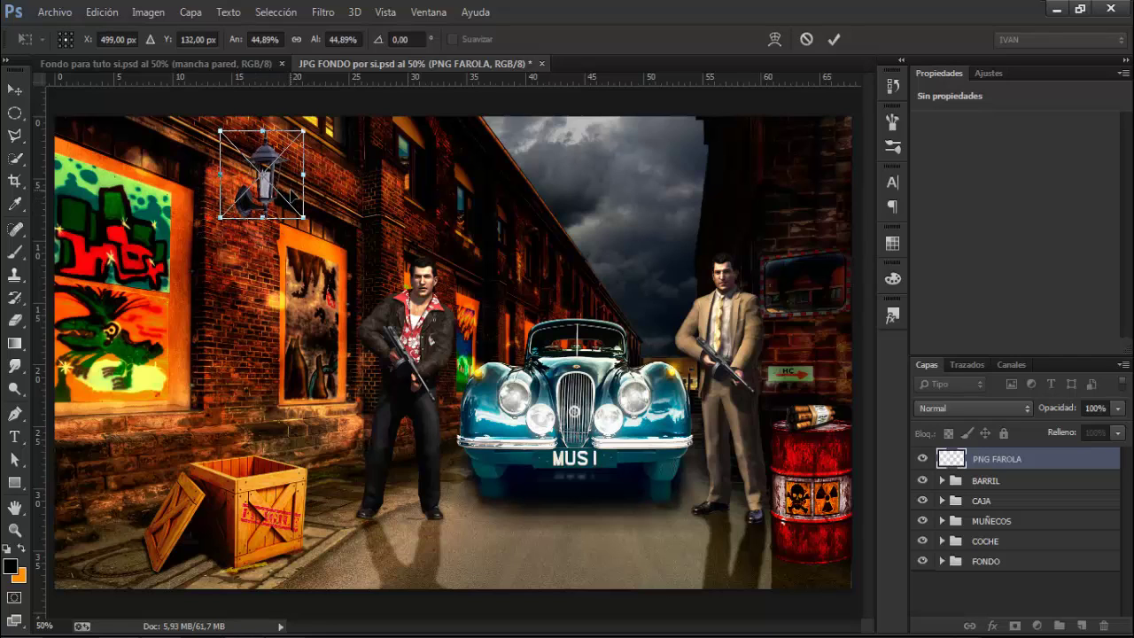
click(833, 40)
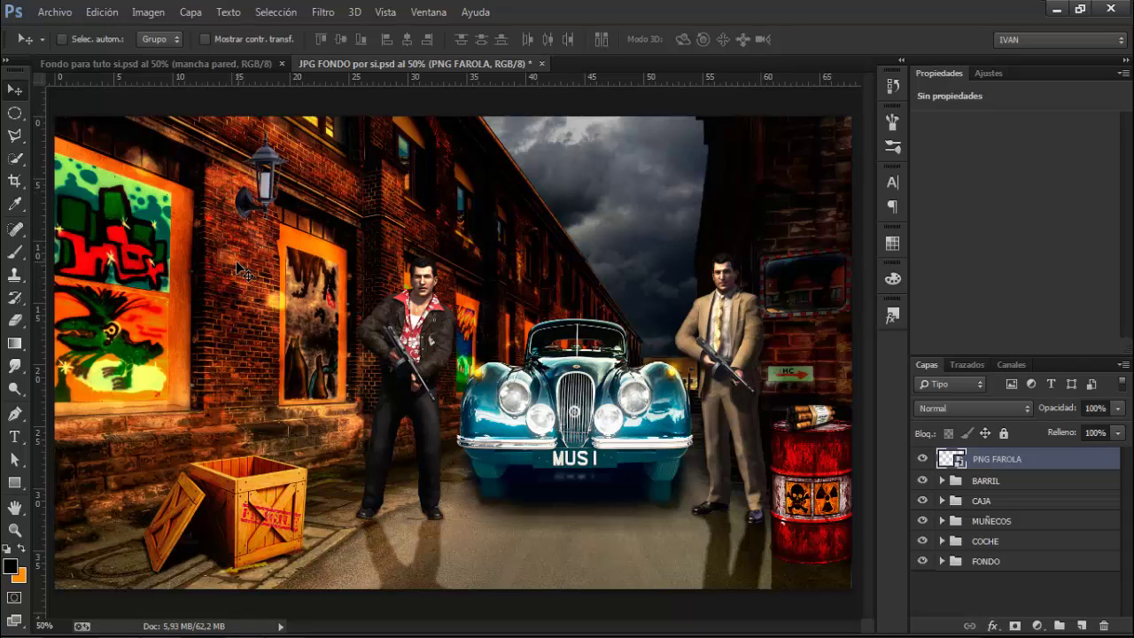
Make orange the foreground colour and select the street lamp's glass with the Magic Wand.
click(21, 551)
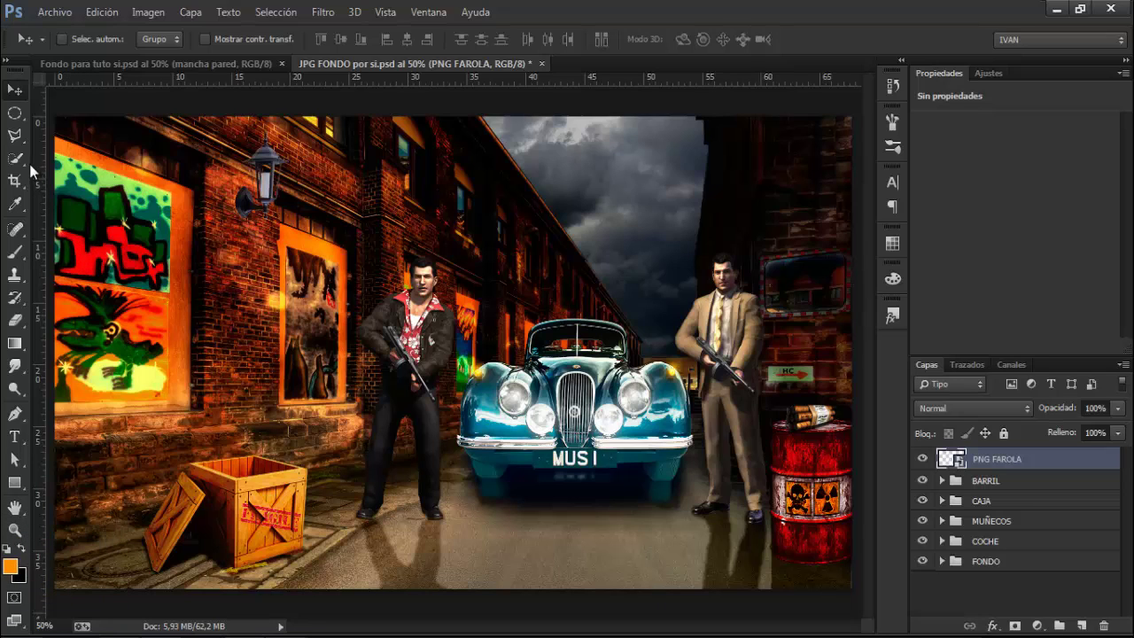
drag(16, 158, 44, 172)
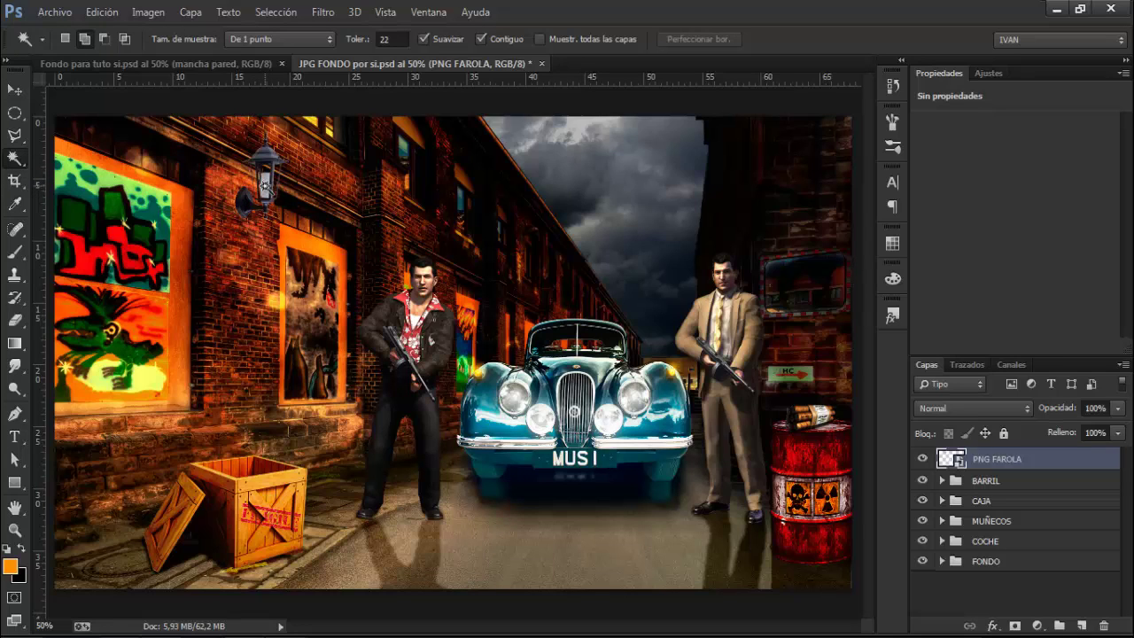
click(265, 187)
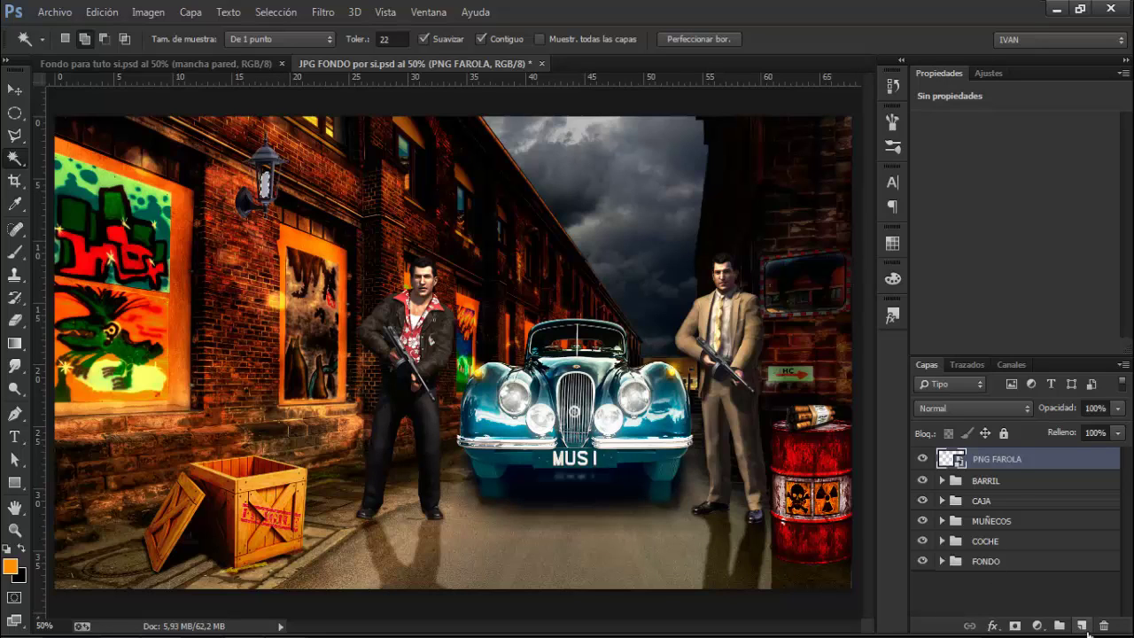
Add a layer named "luz narnaja" above PNG FAROLA, fill the selected lamp glass with orange on it and deselect.
click(1082, 626)
double_click(987, 459)
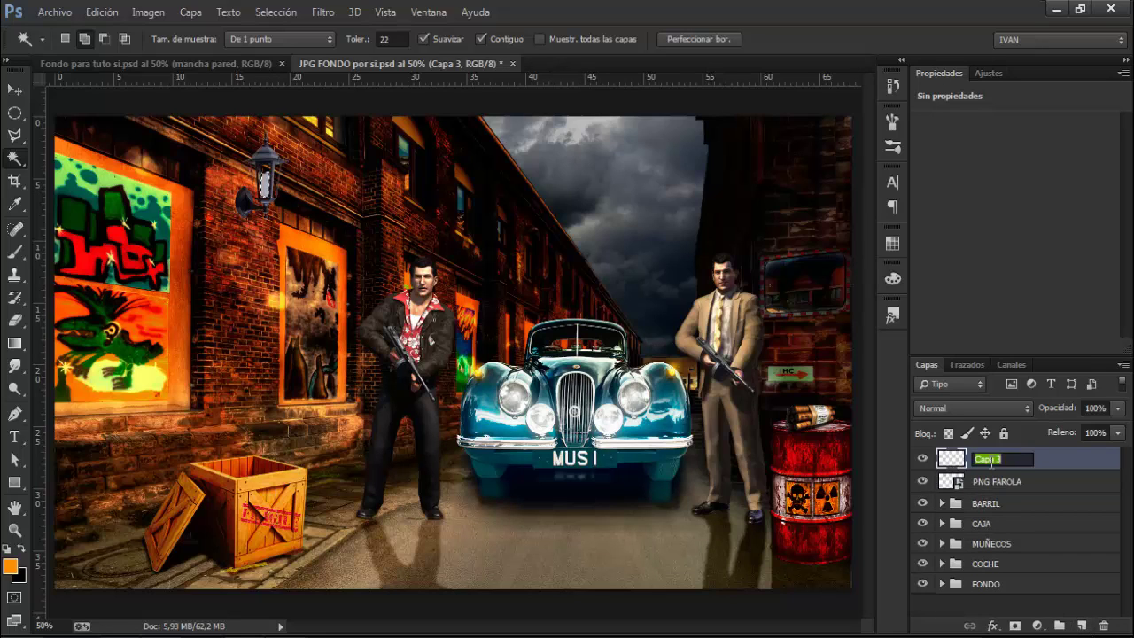
key(BackSpace)
key(Return)
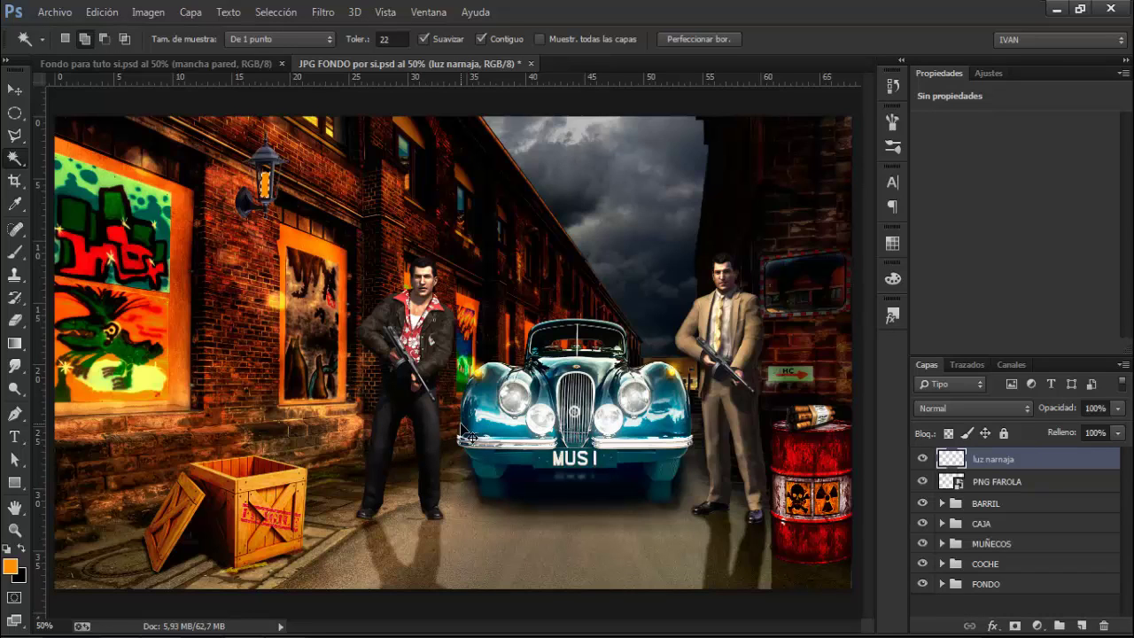
key(ctrl+d)
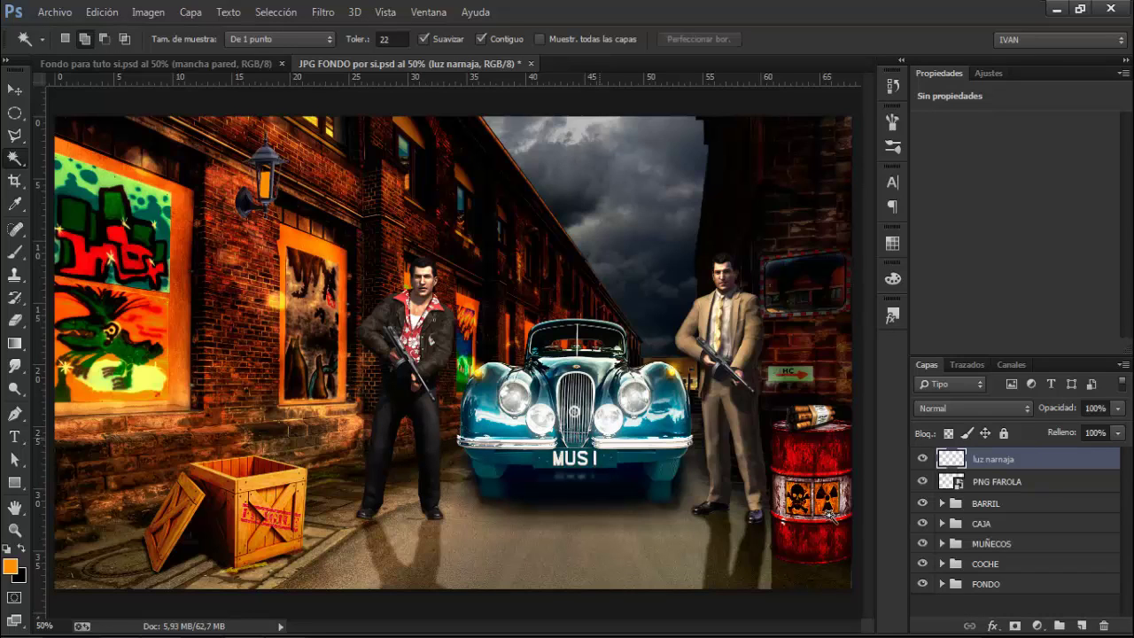
Try the Trama and Superponer blend modes on the luz narnaja layer.
click(967, 412)
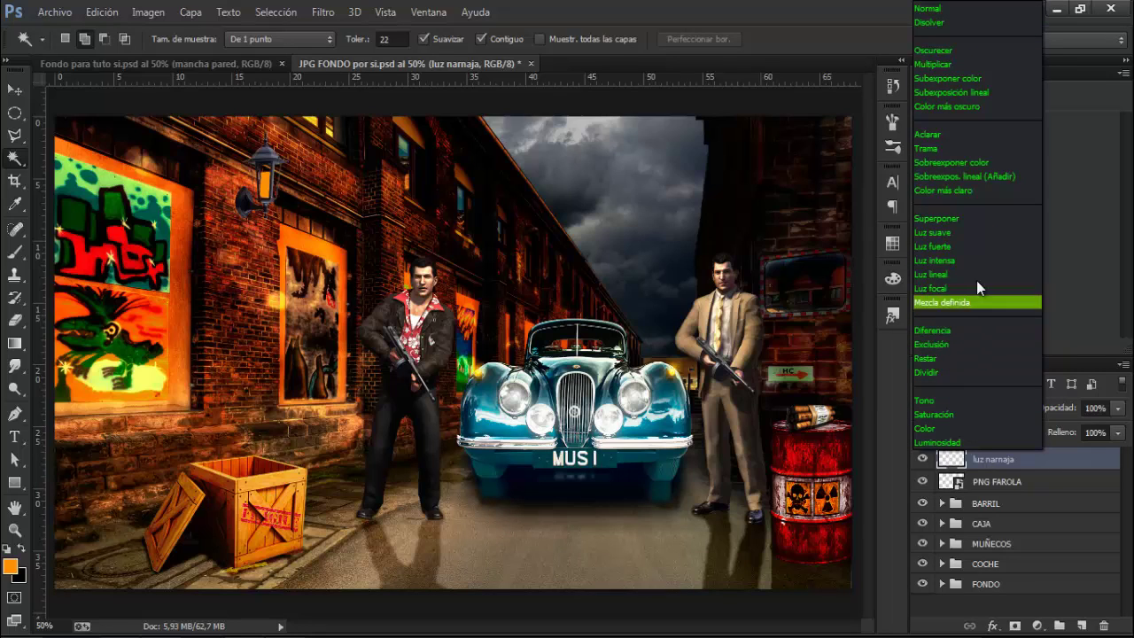
click(973, 148)
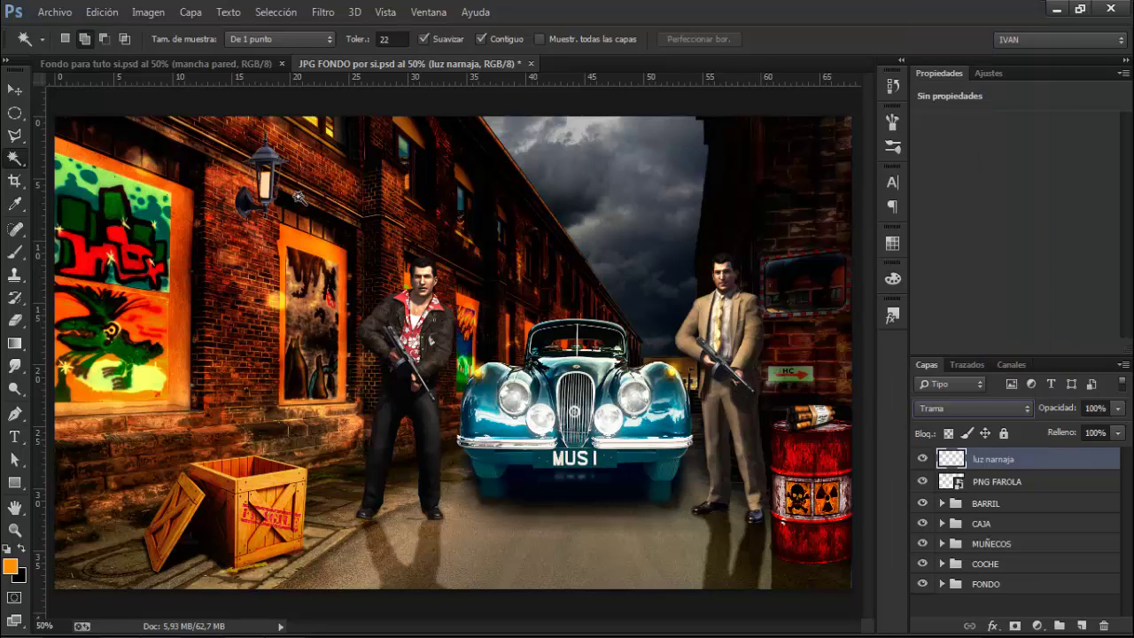
click(964, 412)
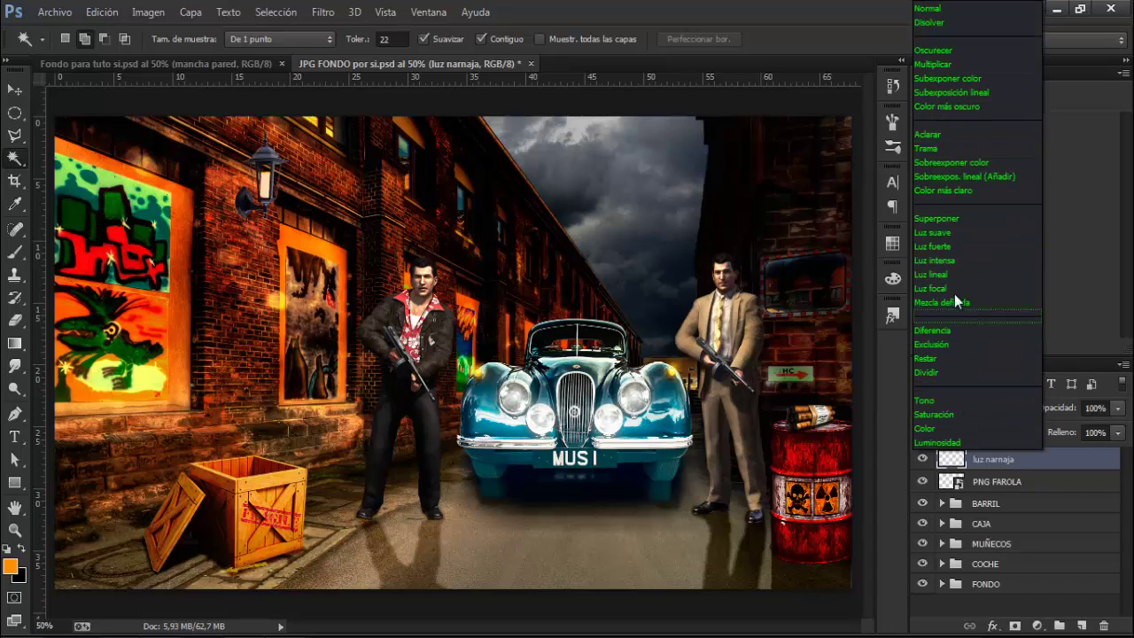
click(955, 217)
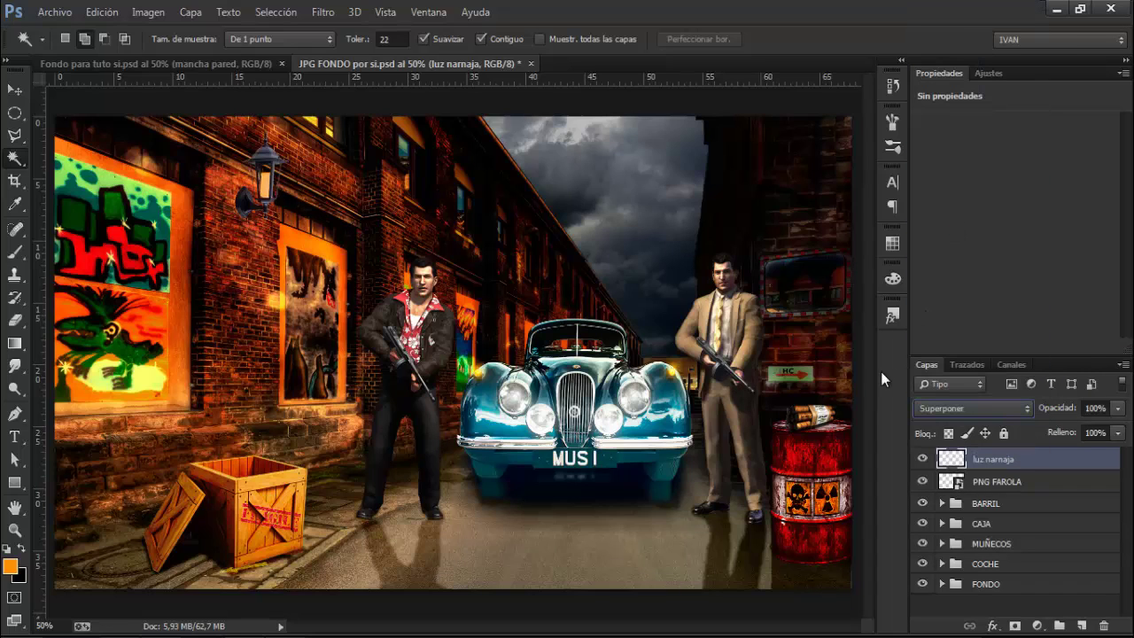
Set the luz narnaja layer's blend mode to Luz intensa and its opacity to 76%.
click(948, 406)
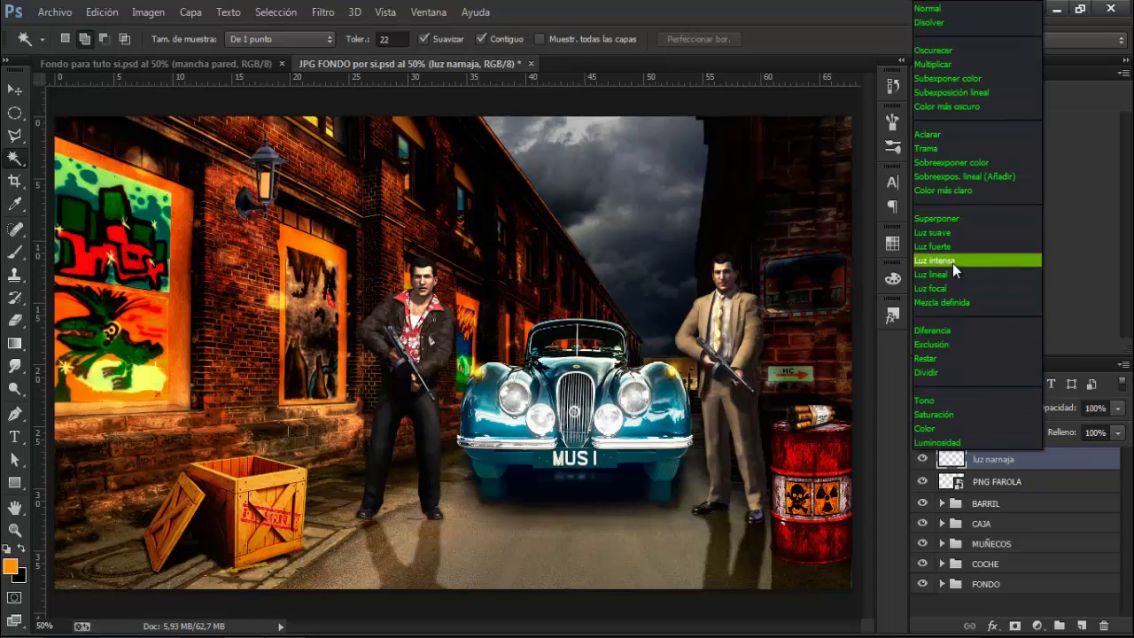
click(952, 261)
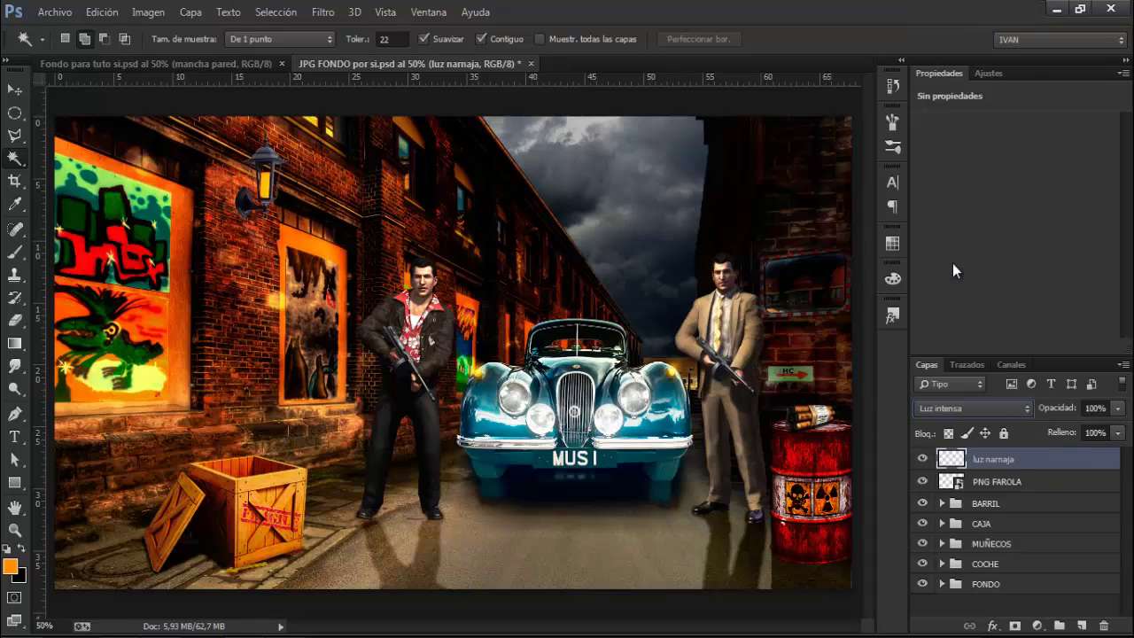
click(1119, 409)
drag(1118, 427, 1104, 431)
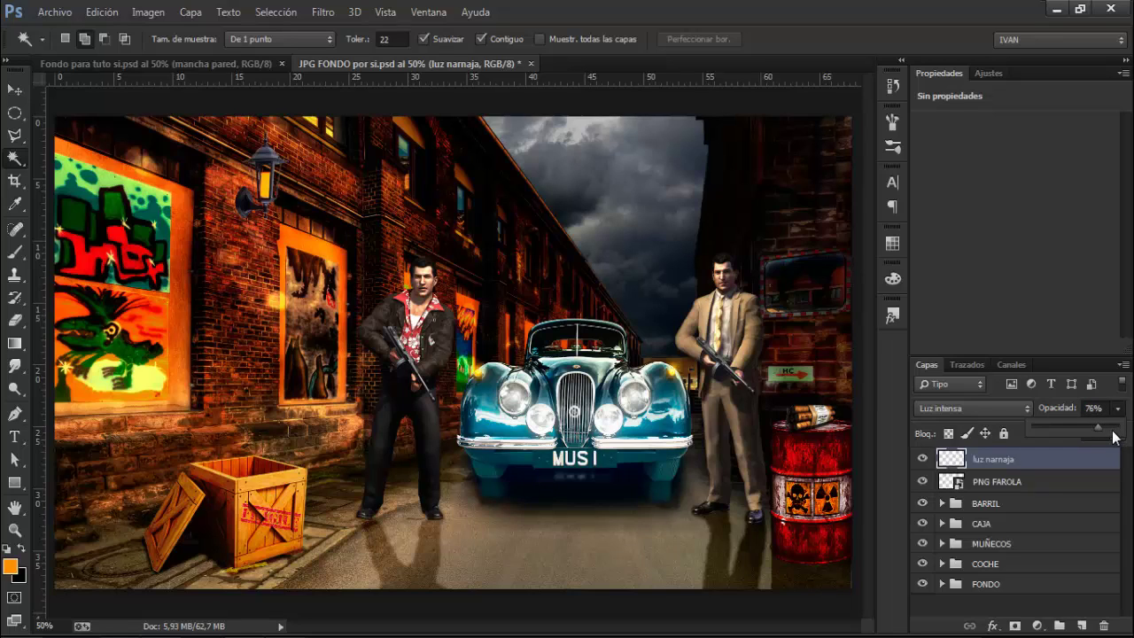
Duplicate the luz narnaja and PNG FAROLA layers together and move the copied lamp above the head of the man in the dark jacket.
ctrl+click(1022, 485)
ctrl+click(1021, 486)
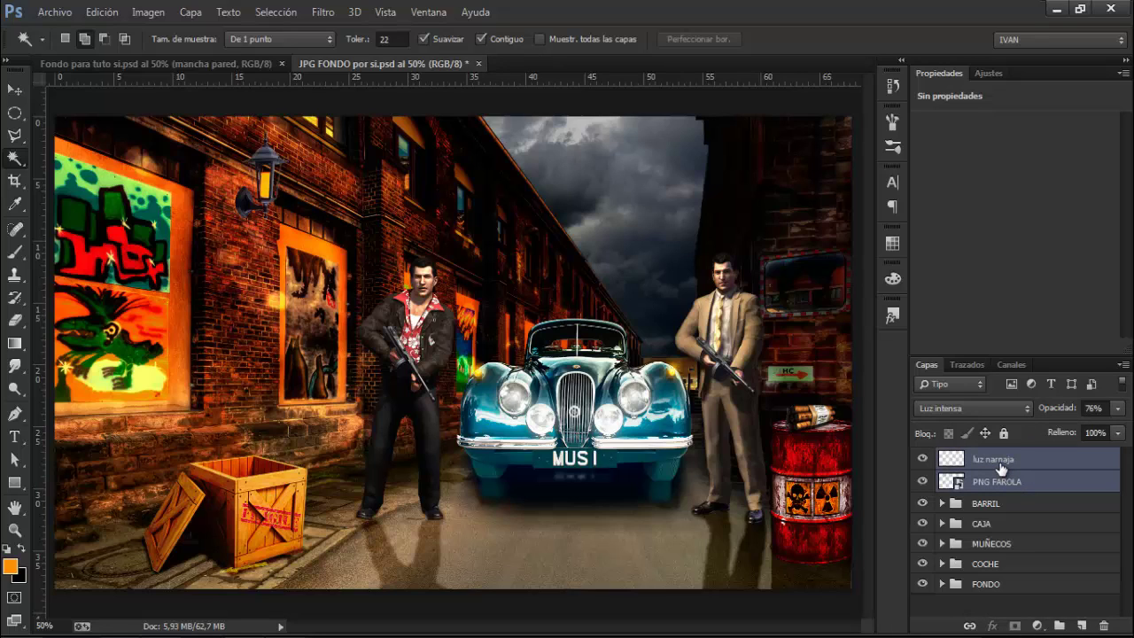
key(ctrl+j)
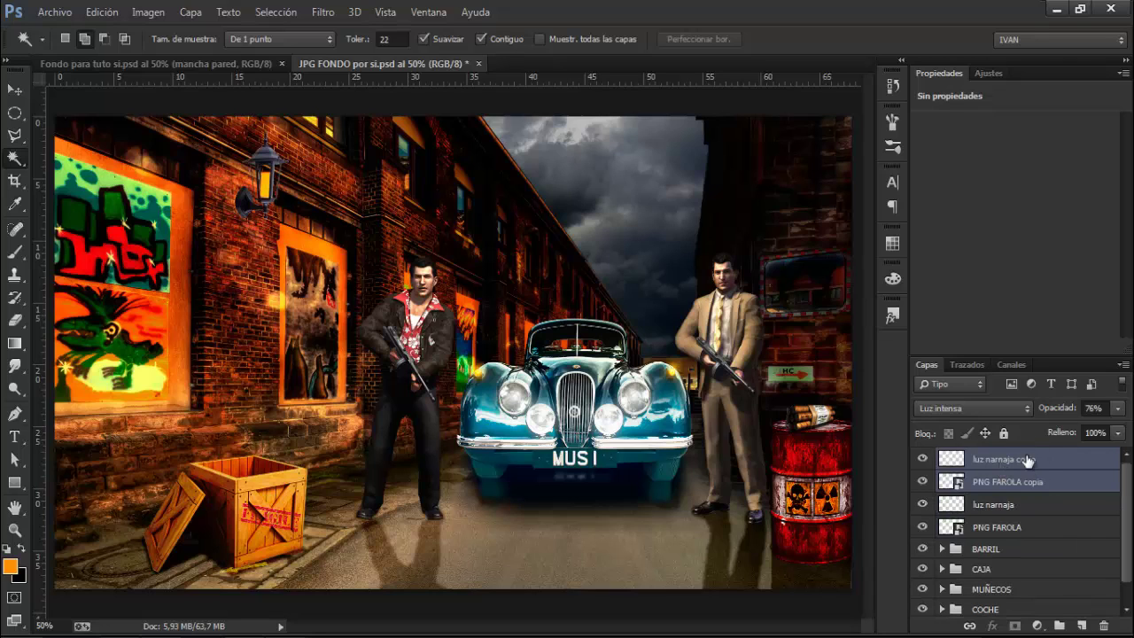
click(14, 89)
drag(269, 187, 448, 242)
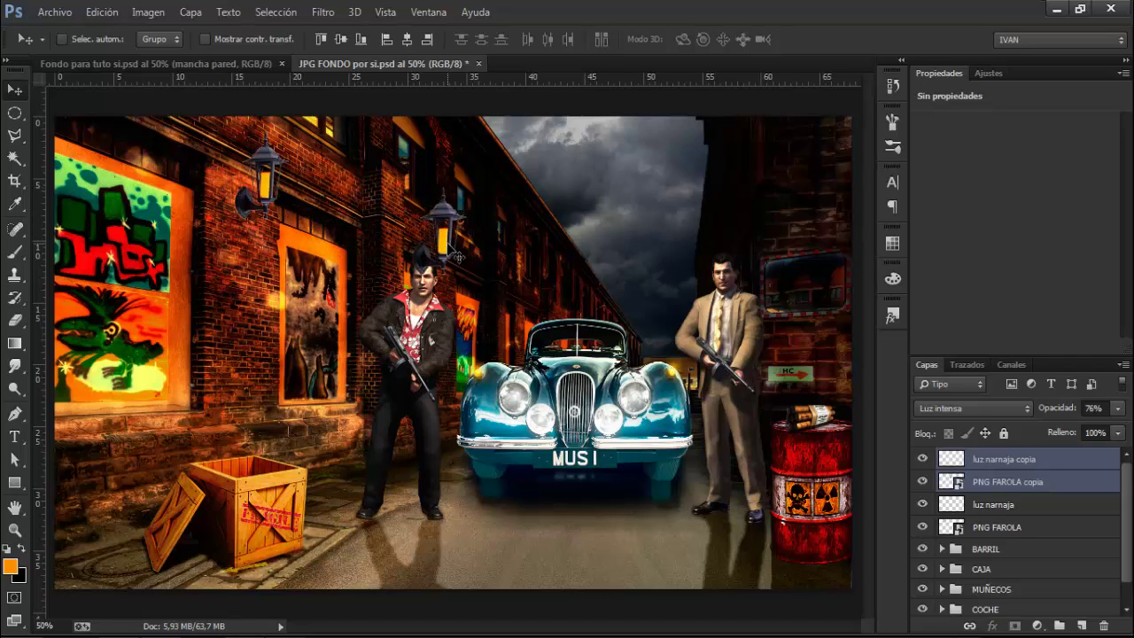
Scale the copied lamp and its light down to about 60% with Free Transform.
key(ctrl+t)
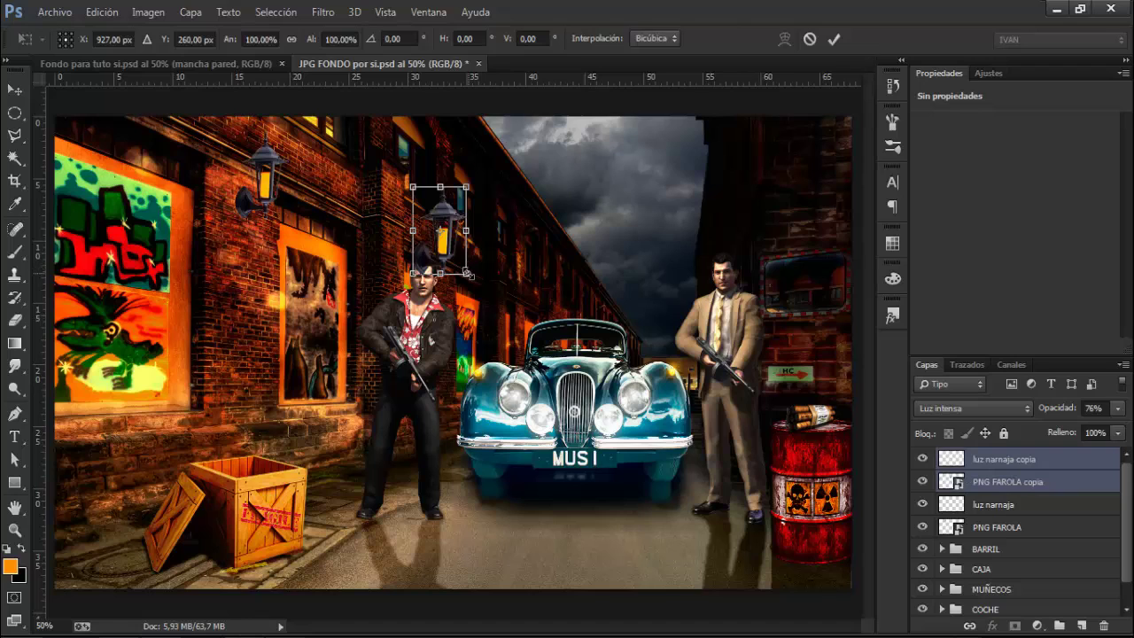
drag(467, 275, 447, 240)
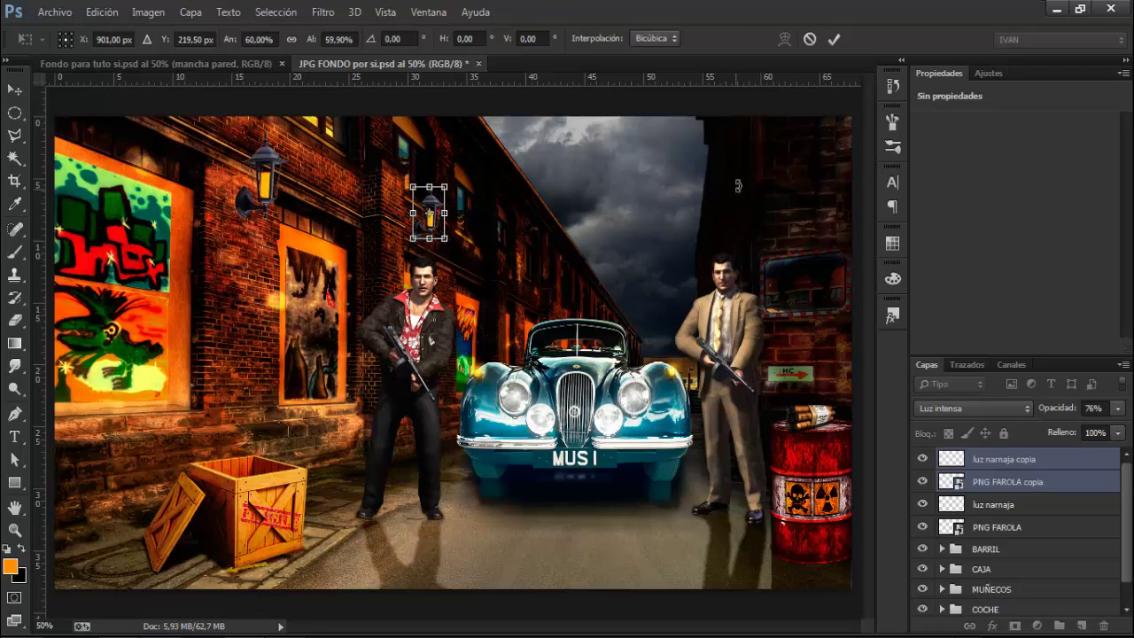
click(833, 39)
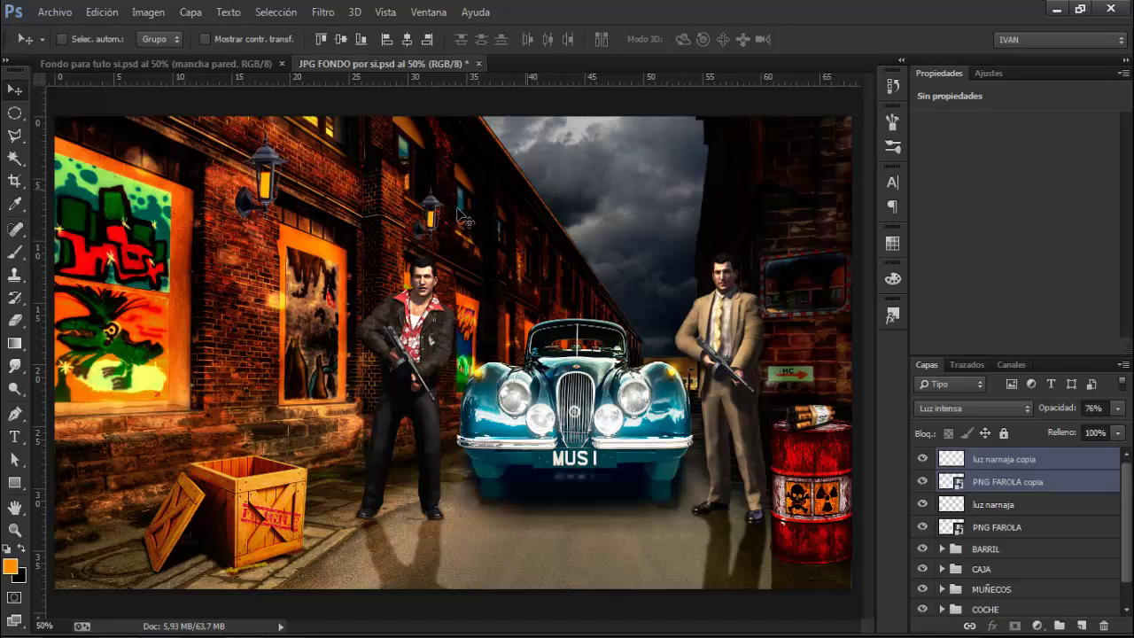
Position the small lamp on the brick wall just beside the head of the man in the dark jacket, above the distant poster.
drag(432, 230, 459, 283)
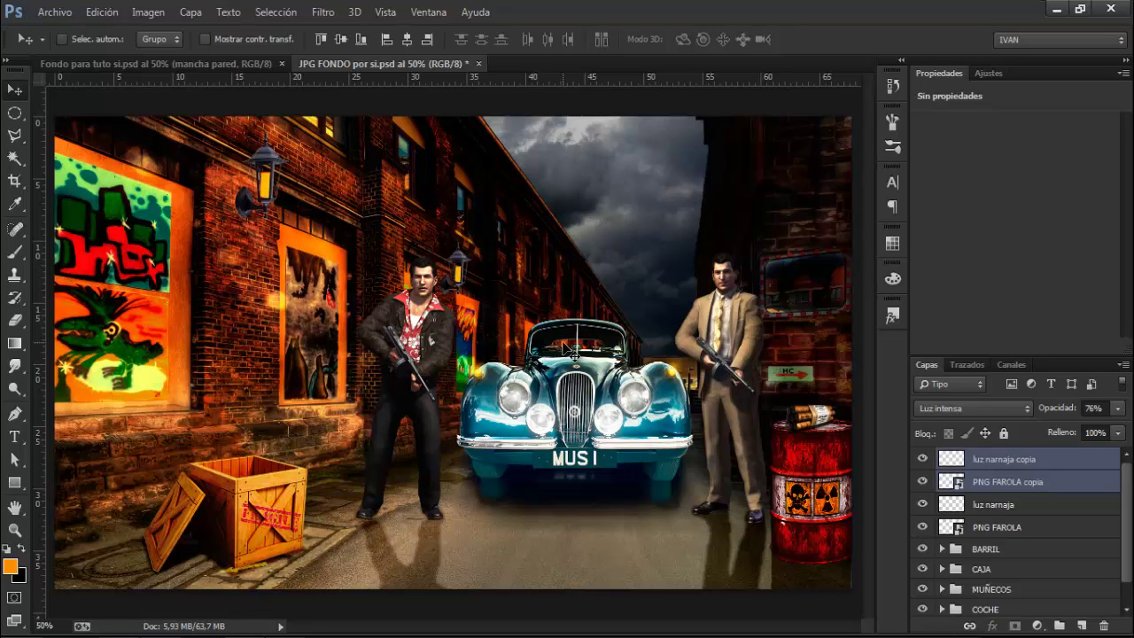
key(Left)
key(Left)
key(Left)
key(Left)
key(Left)
key(Up)
key(Up)
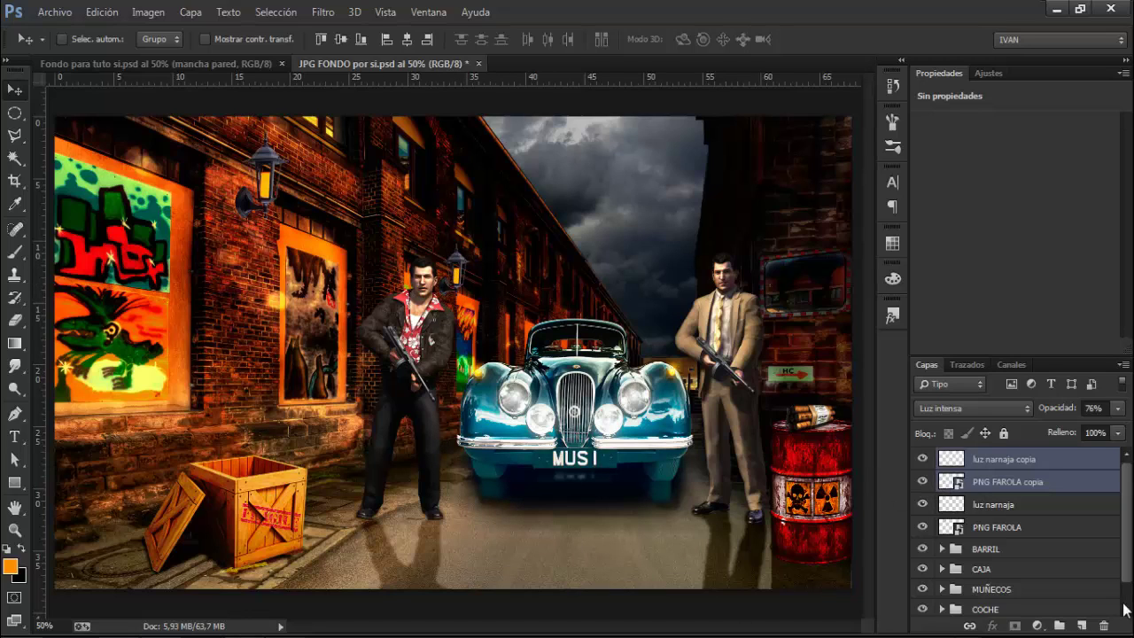
Add an orange (fe8e04) solid color fill layer above luz narnaja copia and invert its mask to black.
click(1092, 460)
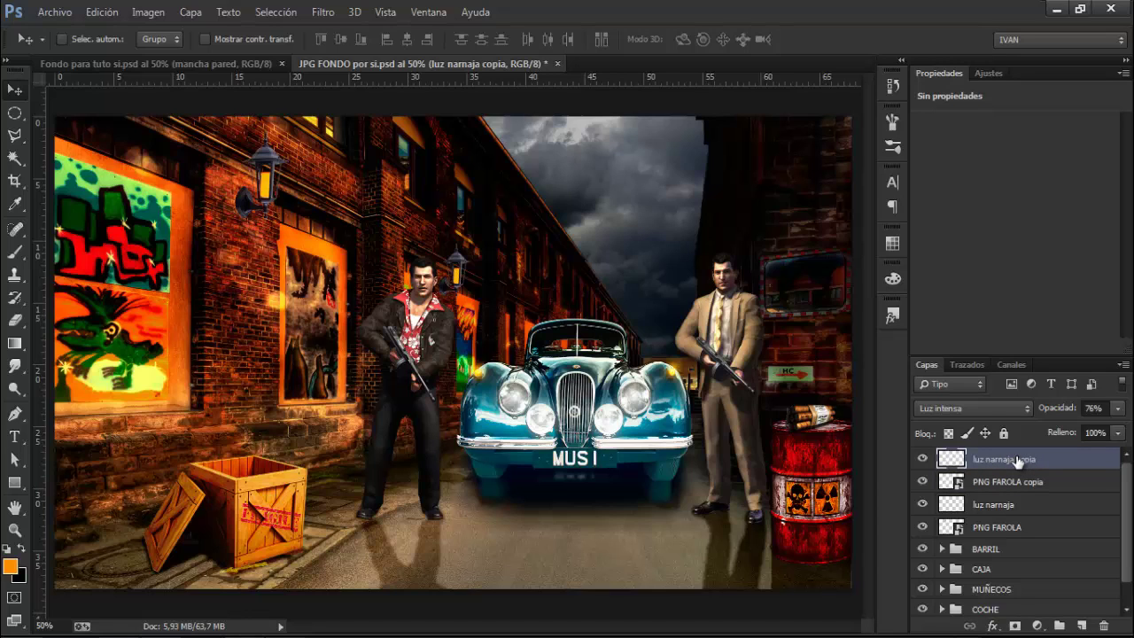
click(1037, 627)
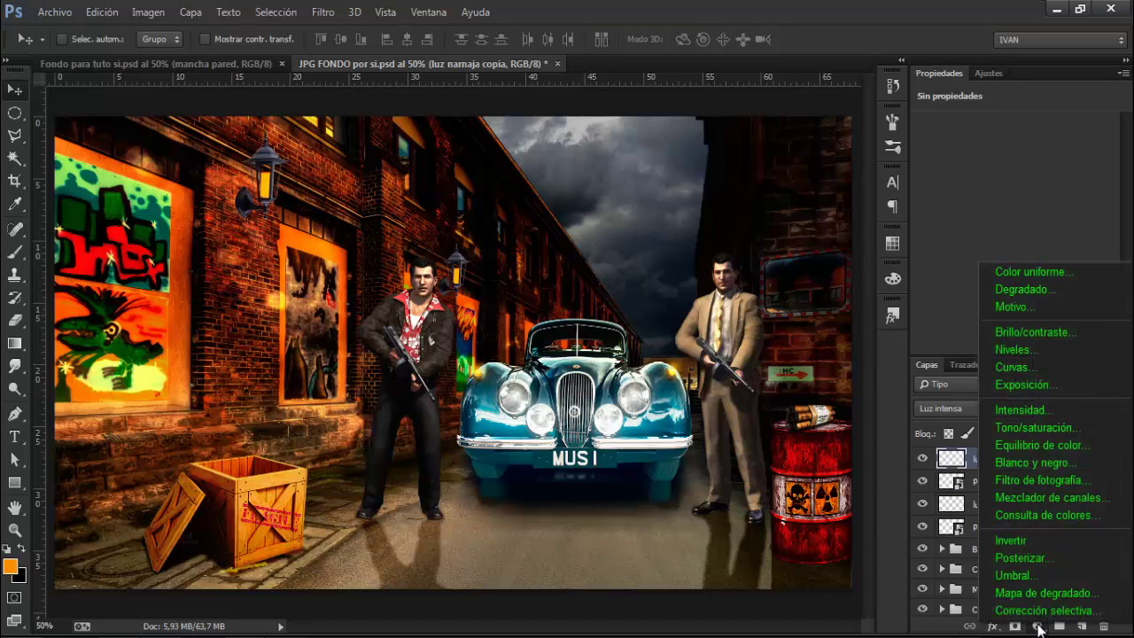
click(1046, 269)
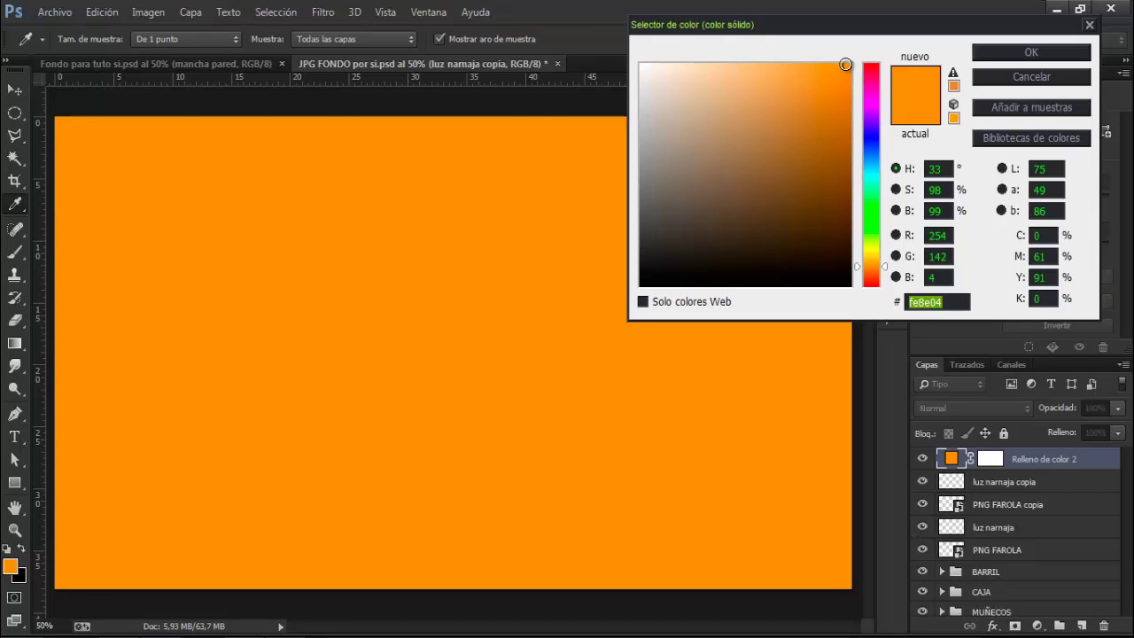
click(1032, 53)
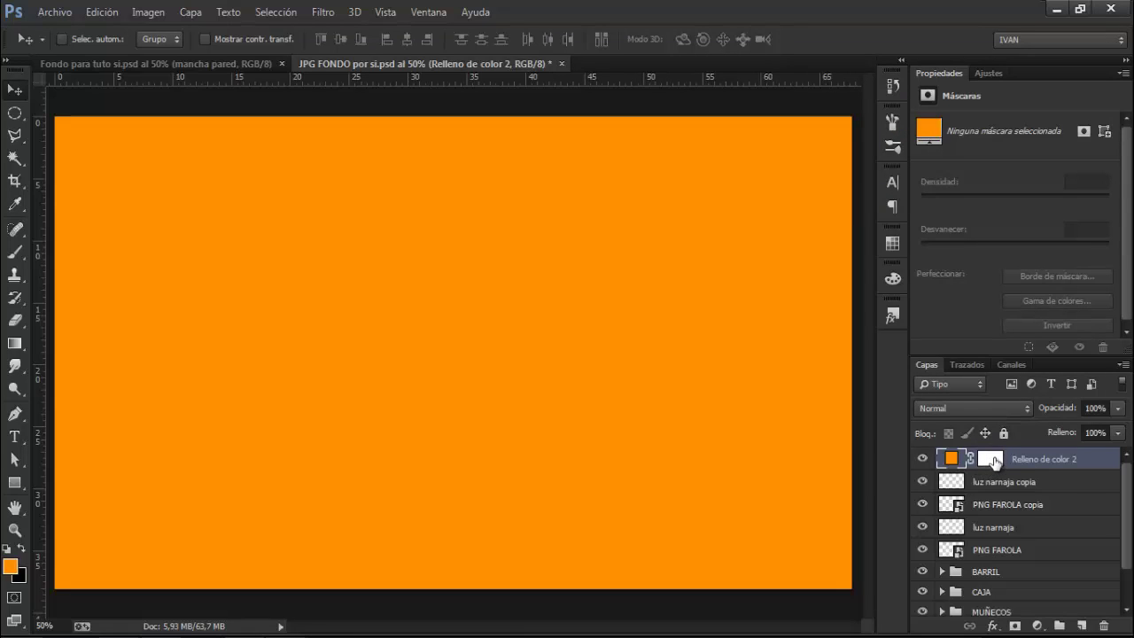
click(992, 459)
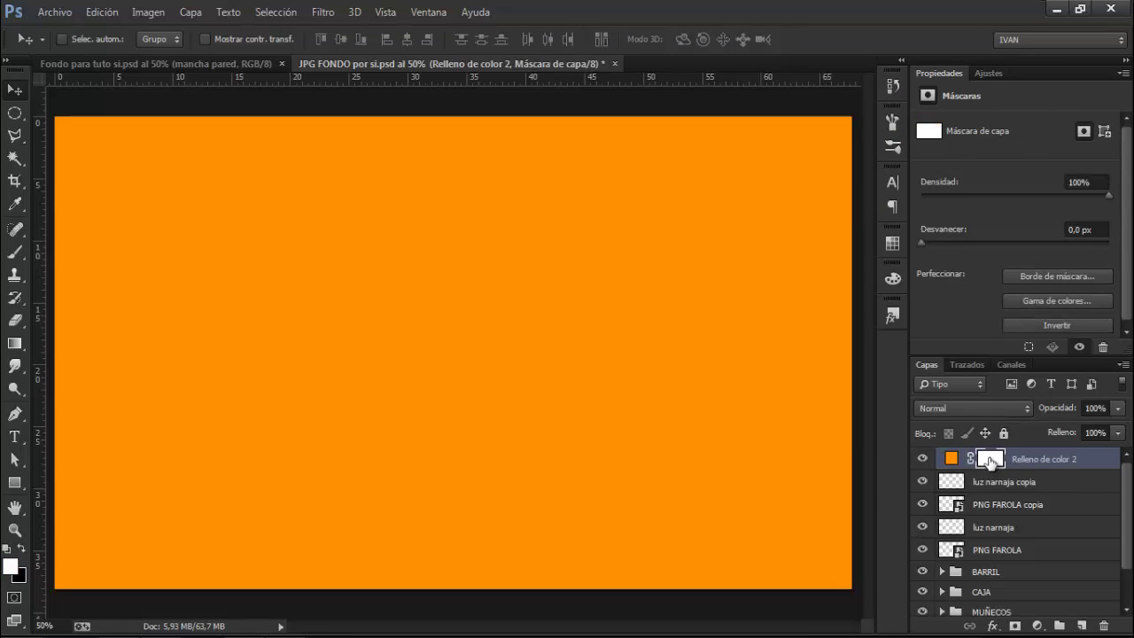
key(ctrl+i)
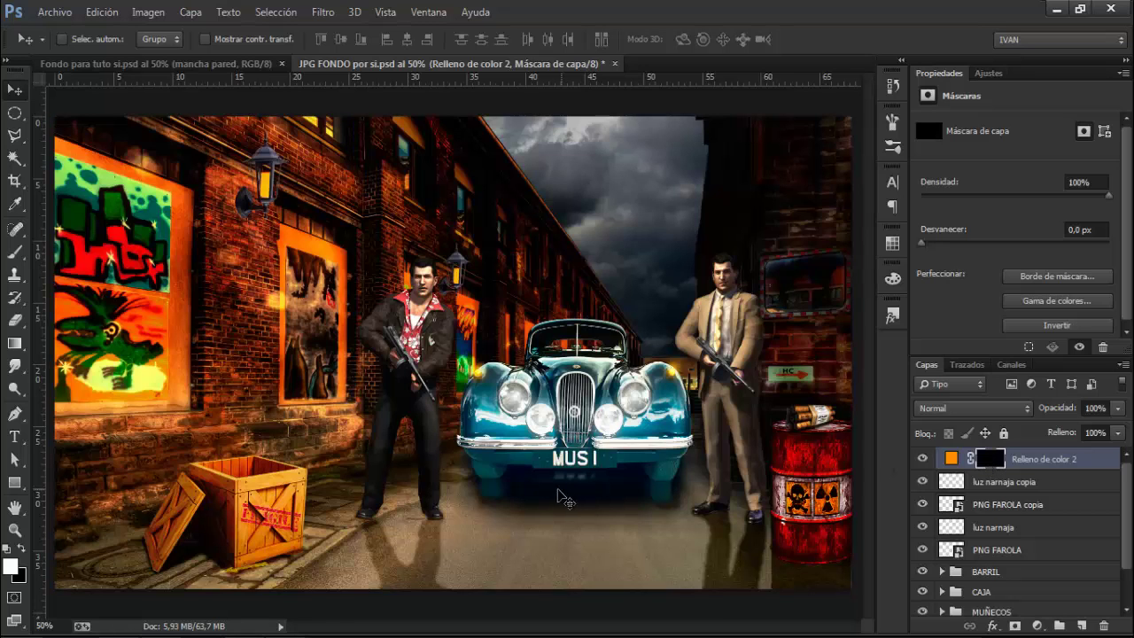
Paint white on the fill layer's mask over the large lamp's glass with a soft 85 px brush.
click(21, 257)
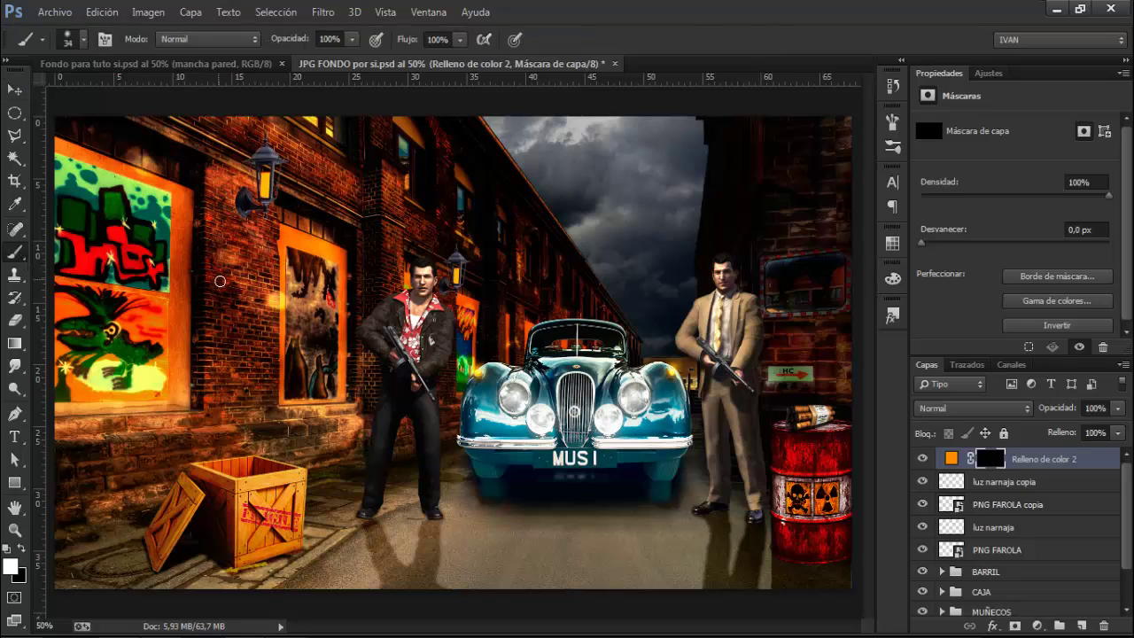
right_click(219, 280)
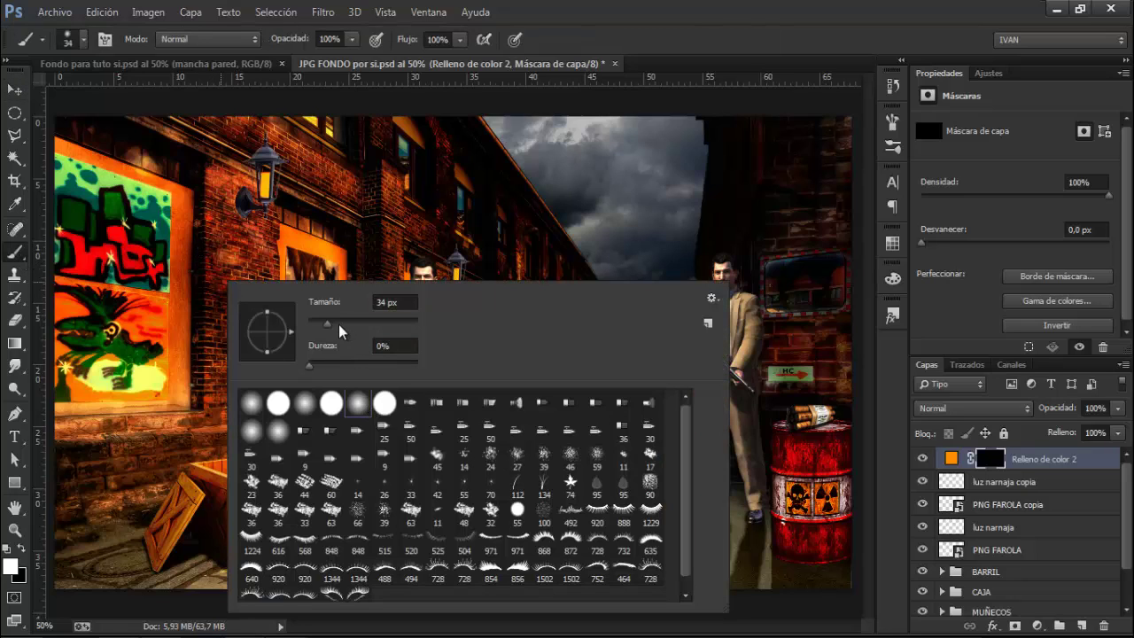
click(339, 323)
drag(355, 328, 360, 328)
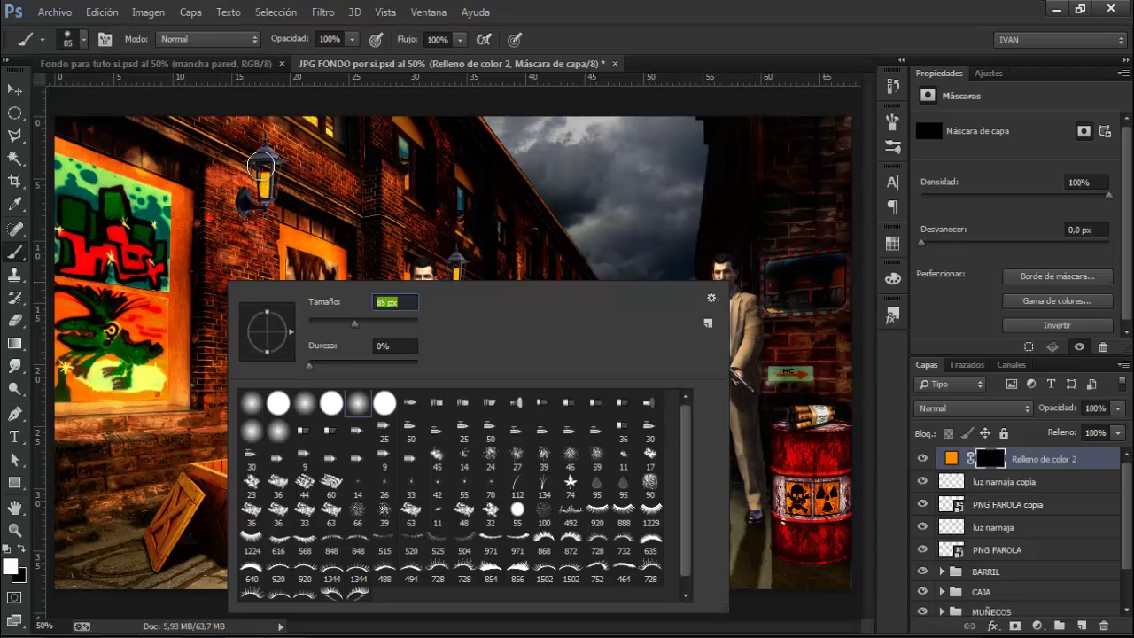
click(267, 176)
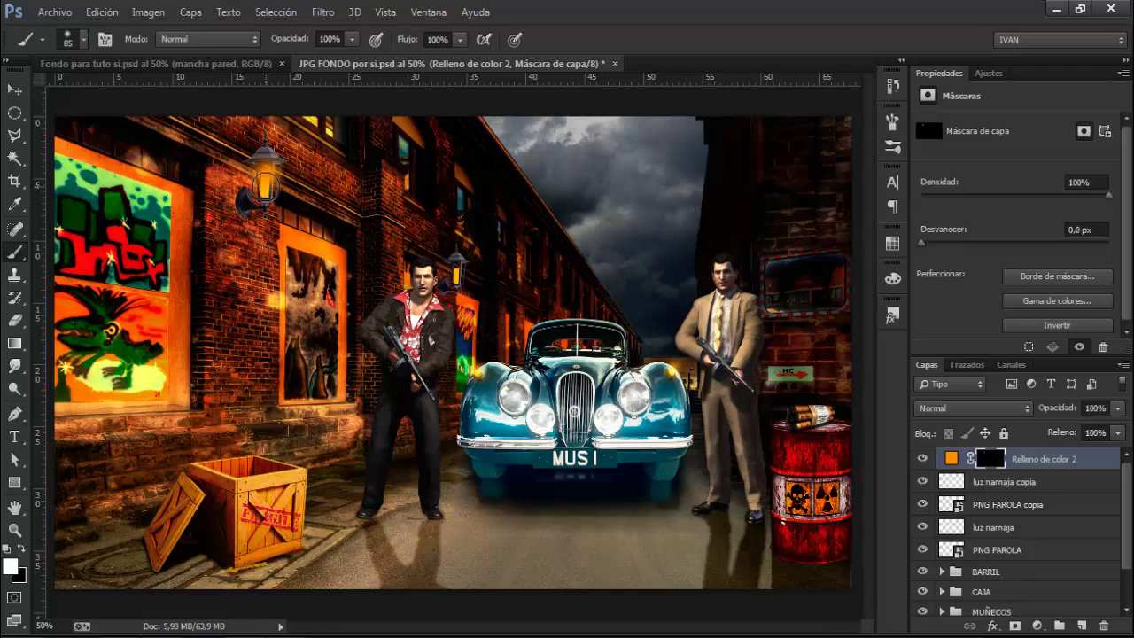
click(265, 192)
click(264, 194)
click(268, 168)
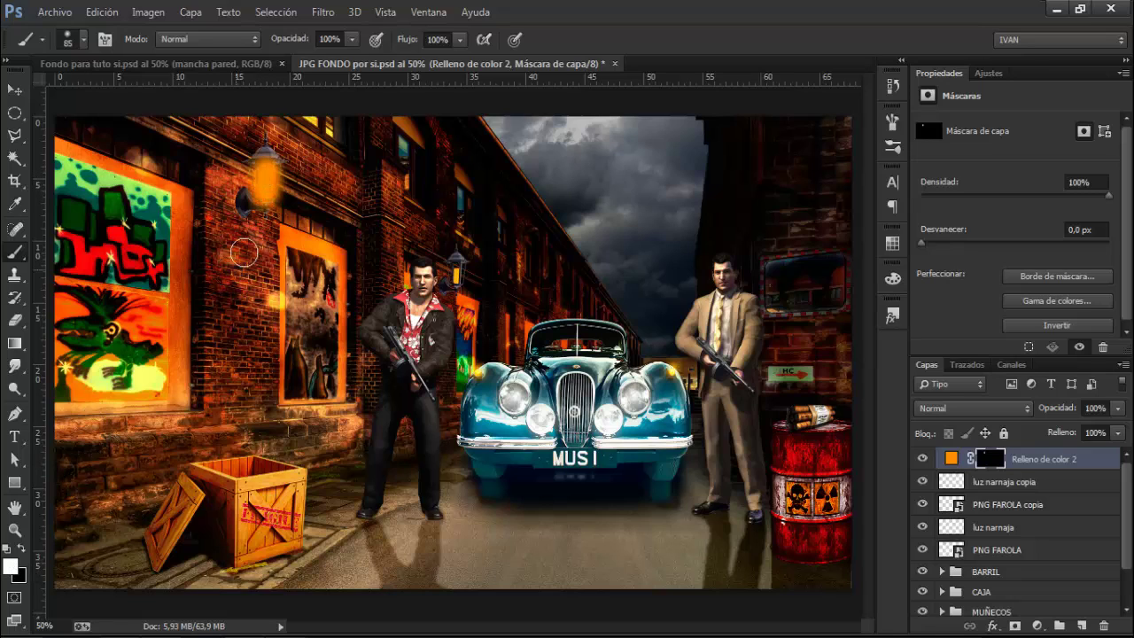
click(265, 199)
drag(266, 173, 265, 191)
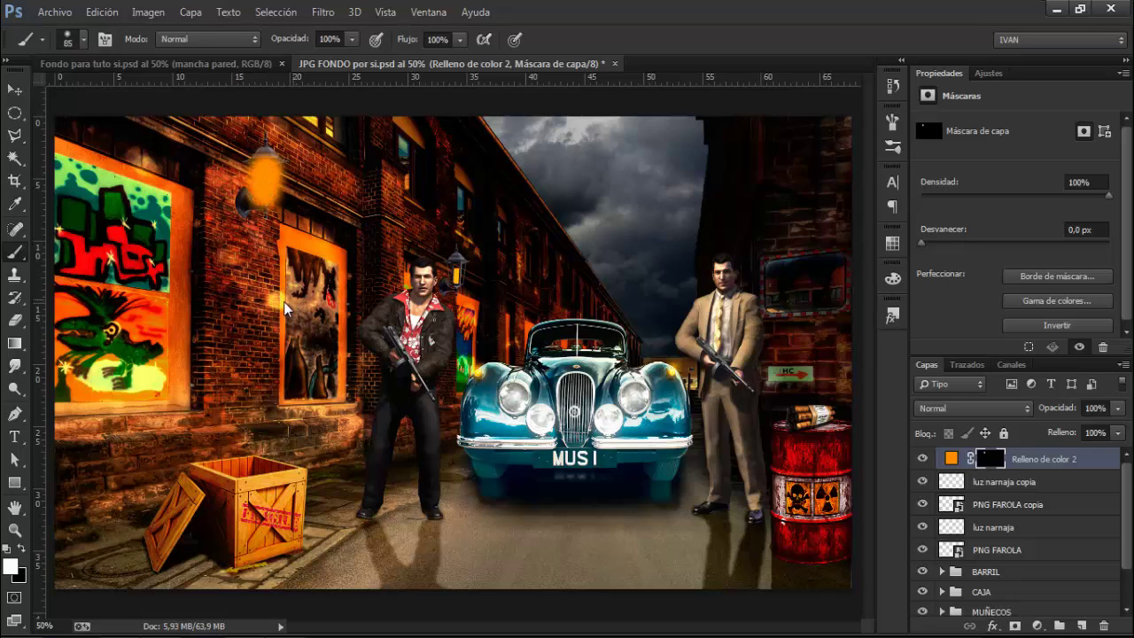
Reduce the brush to 53 px and paint the mask over the small lamp and the lights on both car fenders.
drag(294, 299, 287, 303)
mouse_move(456, 259)
mouse_down()
mouse_move(454, 279)
mouse_move(457, 267)
mouse_up()
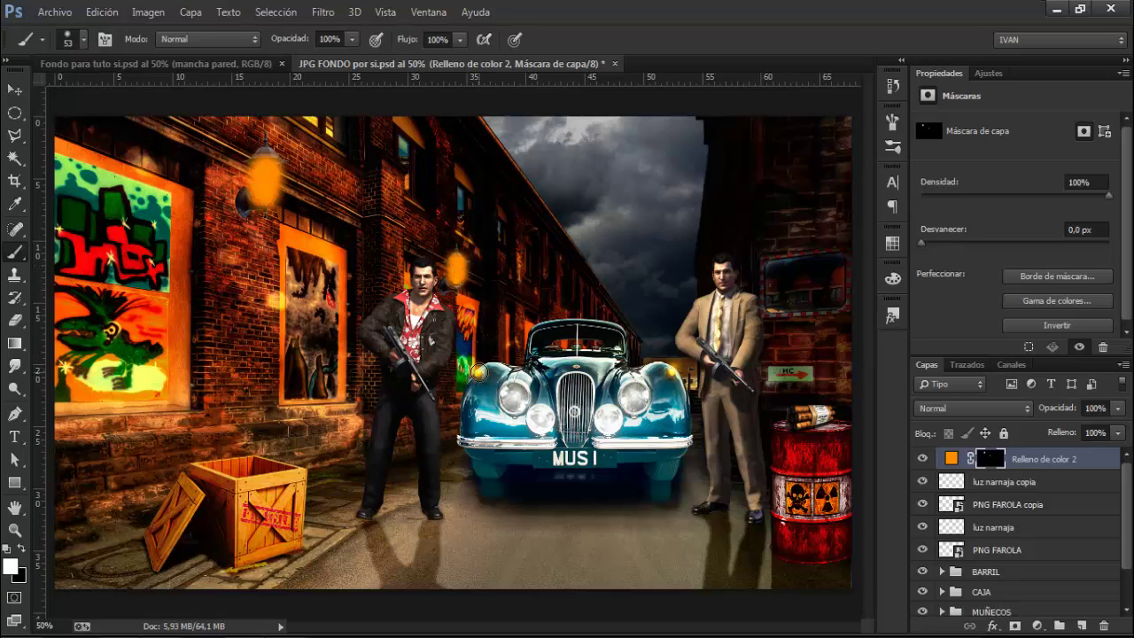
click(477, 372)
click(671, 373)
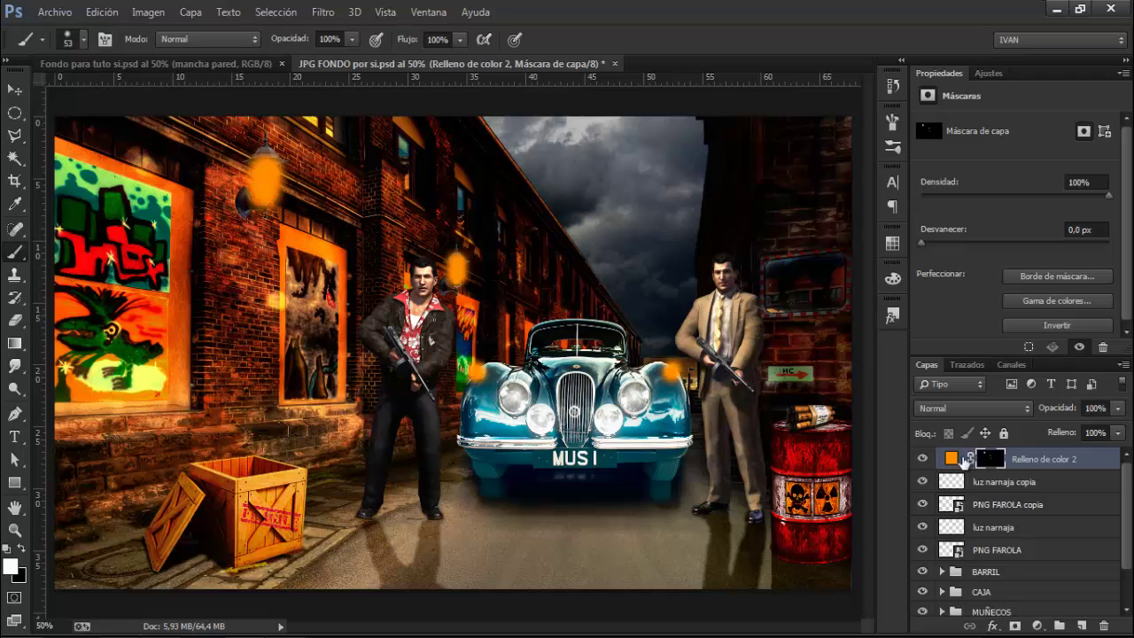
Set the orange fill layer's blend mode to Trama and feather its mask by 19 px.
click(955, 407)
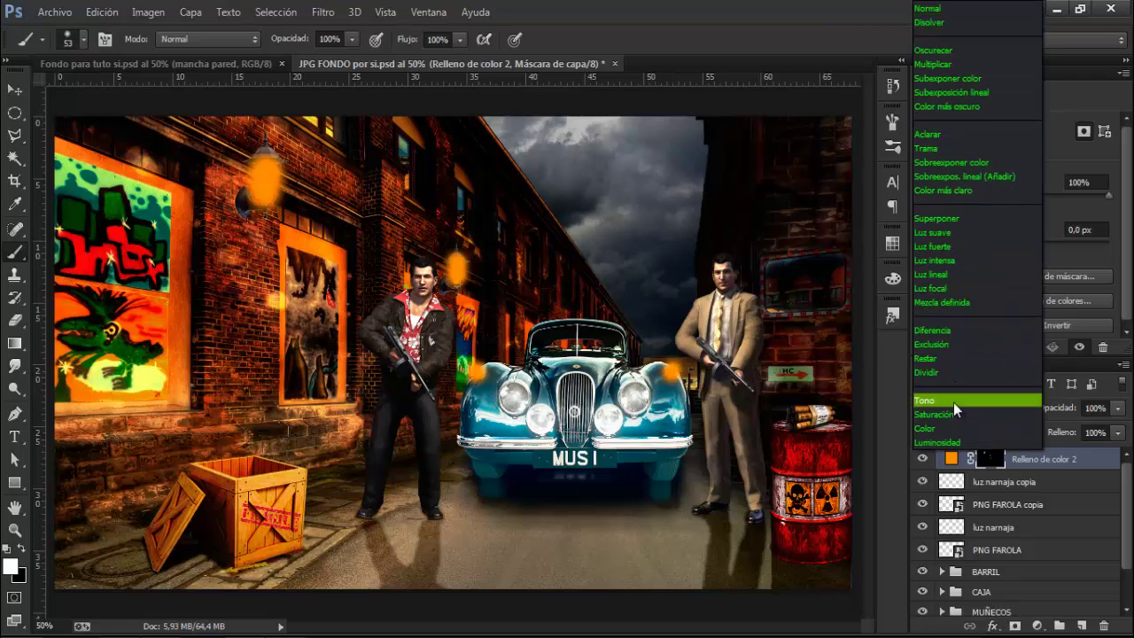
click(960, 149)
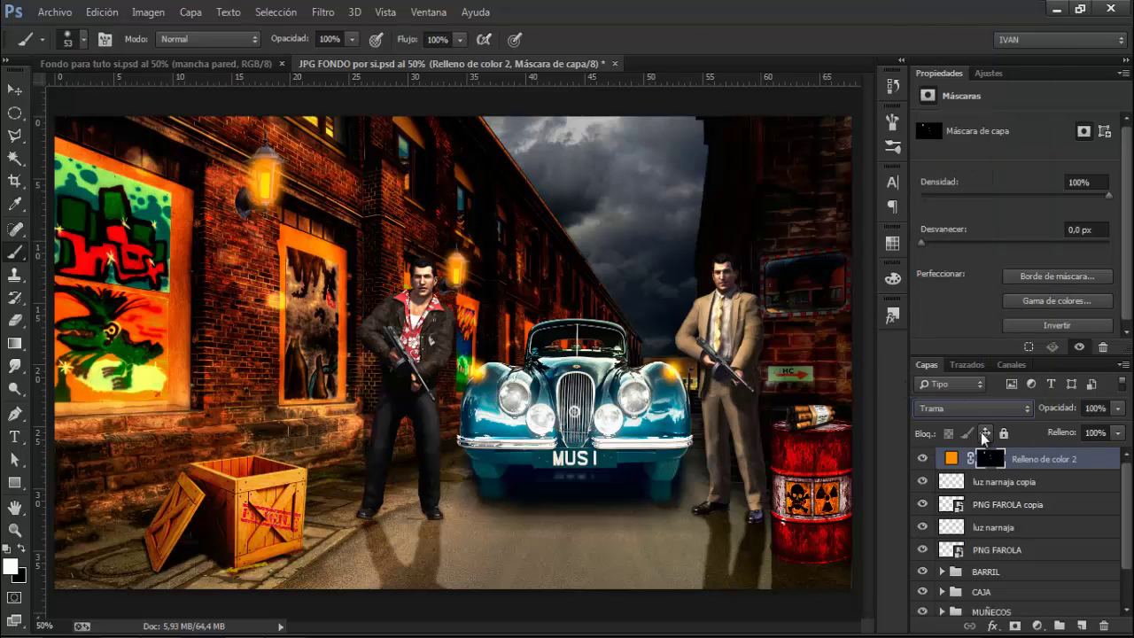
drag(922, 246, 1003, 248)
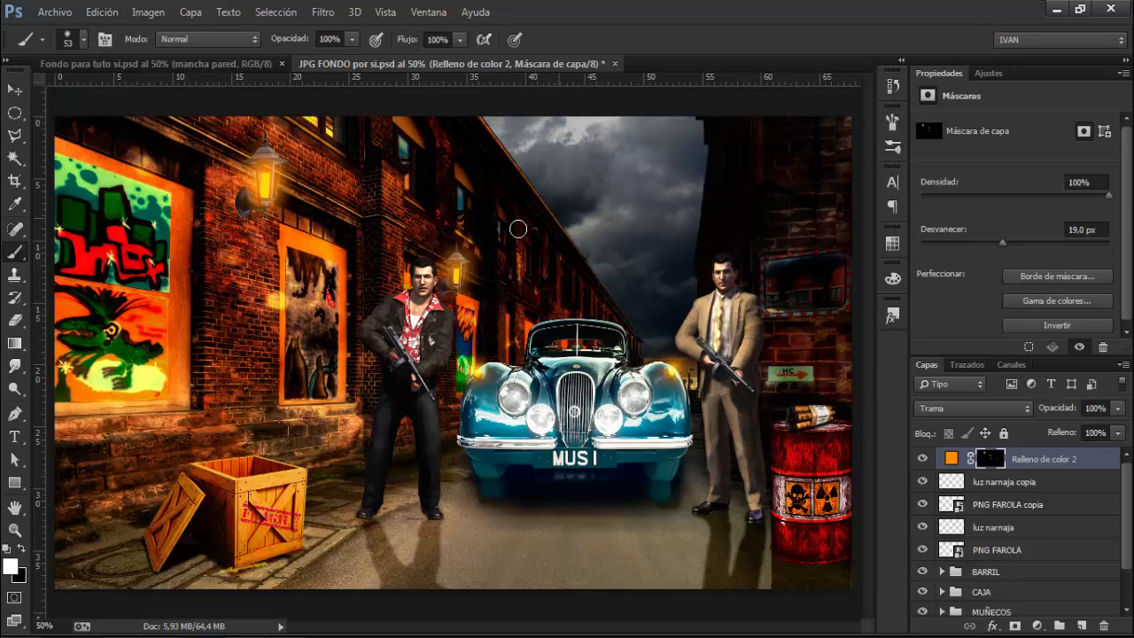
Add a near-white (fefefd) solid color fill layer above the orange fill layer and invert its mask to black.
click(950, 458)
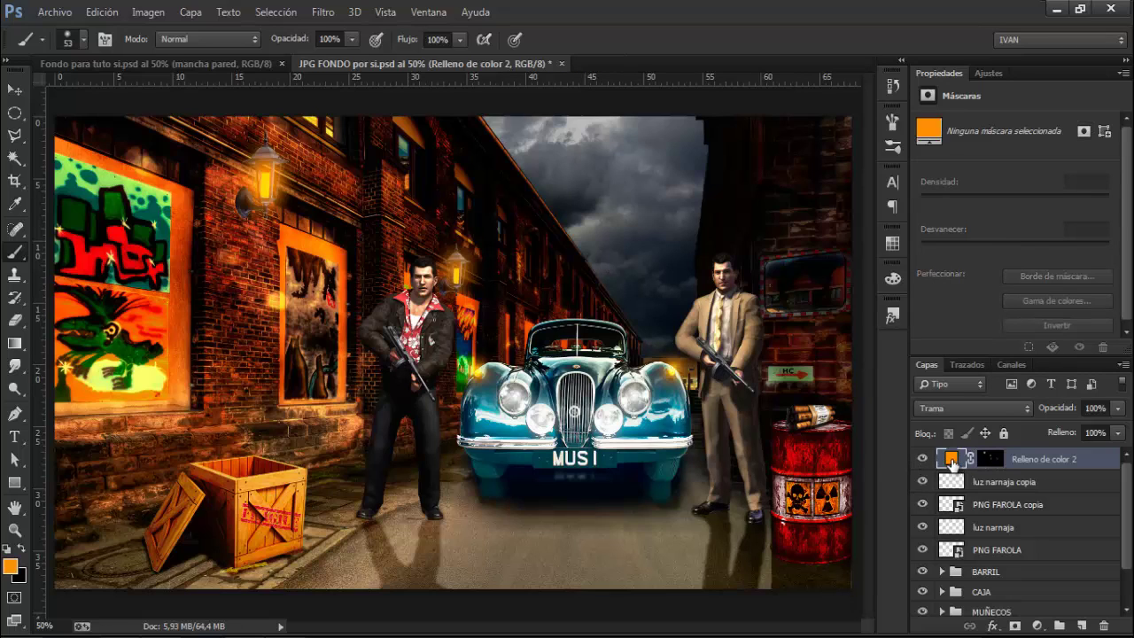
click(1038, 625)
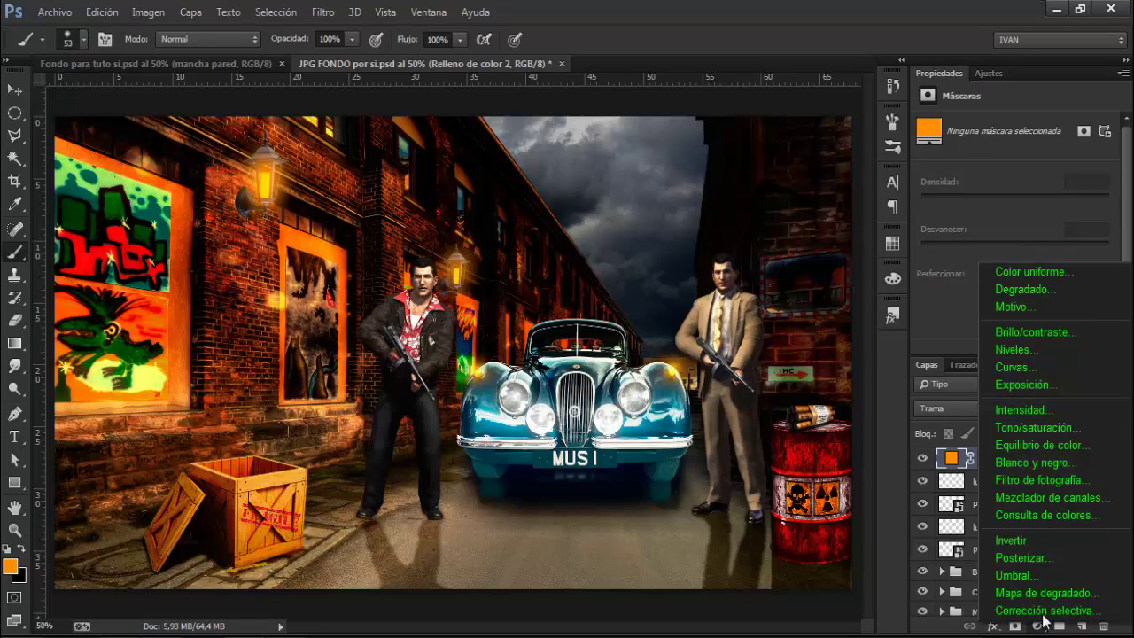
click(1038, 275)
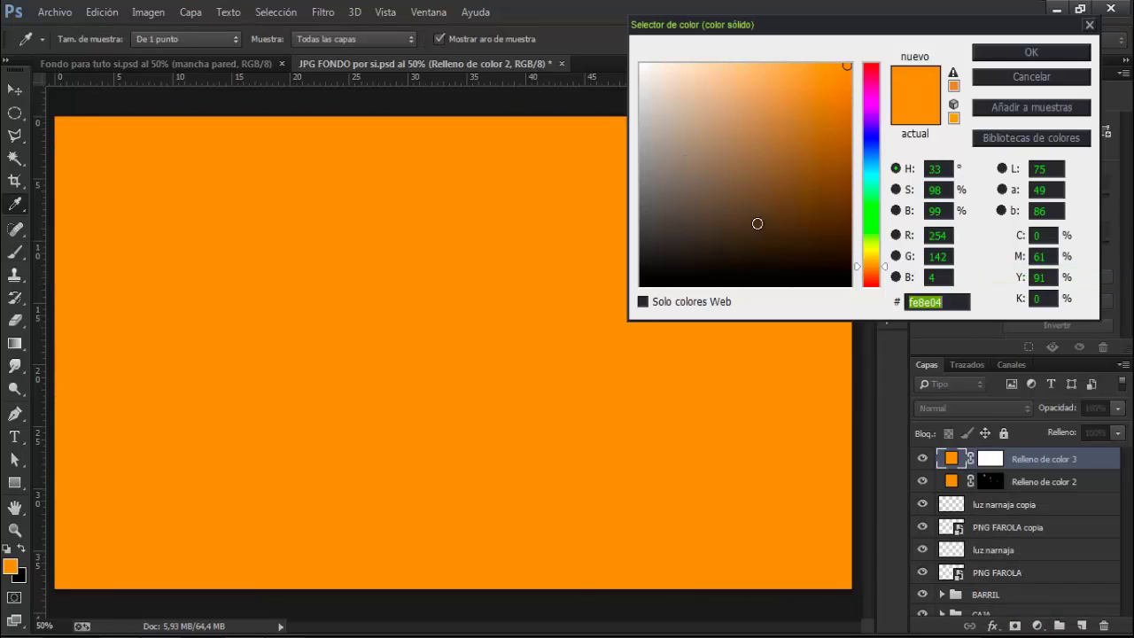
click(642, 64)
click(992, 56)
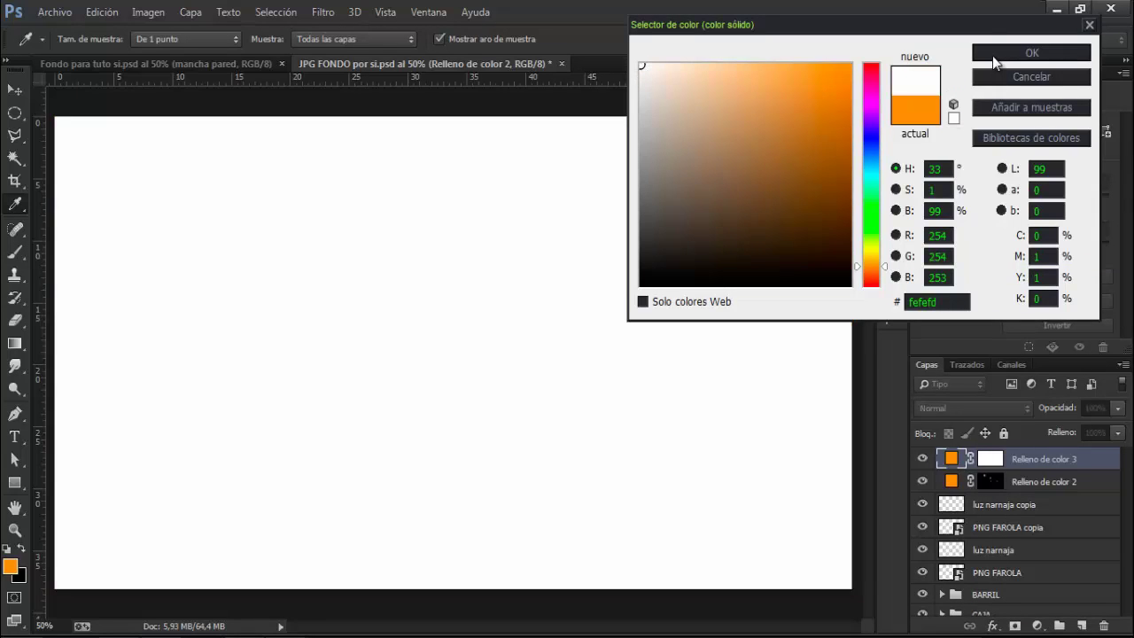
click(990, 461)
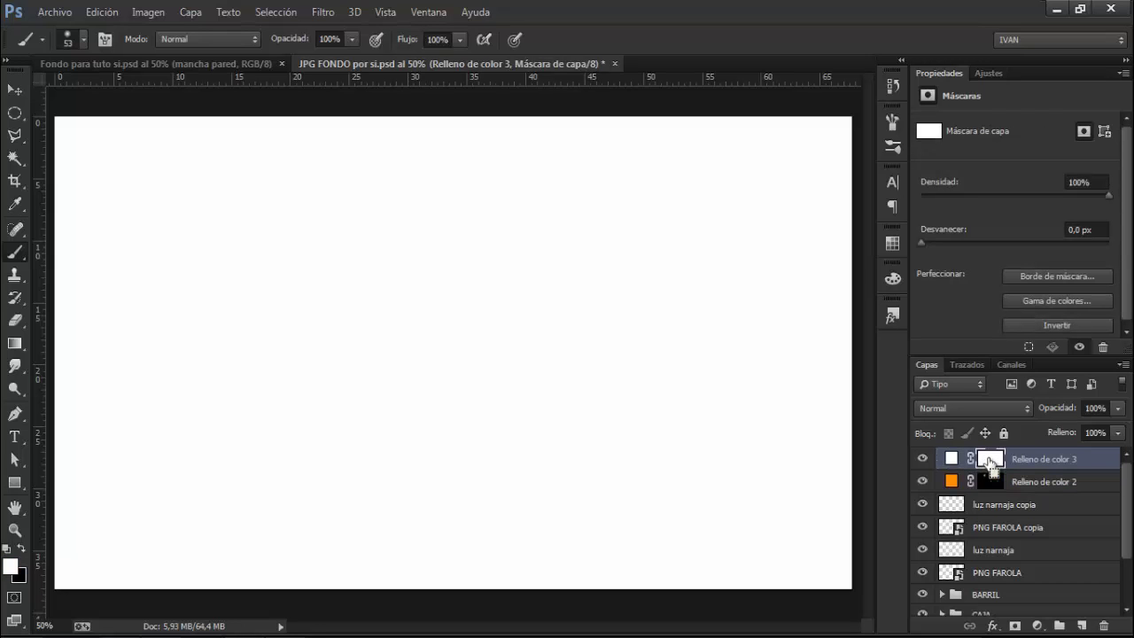
key(ctrl+i)
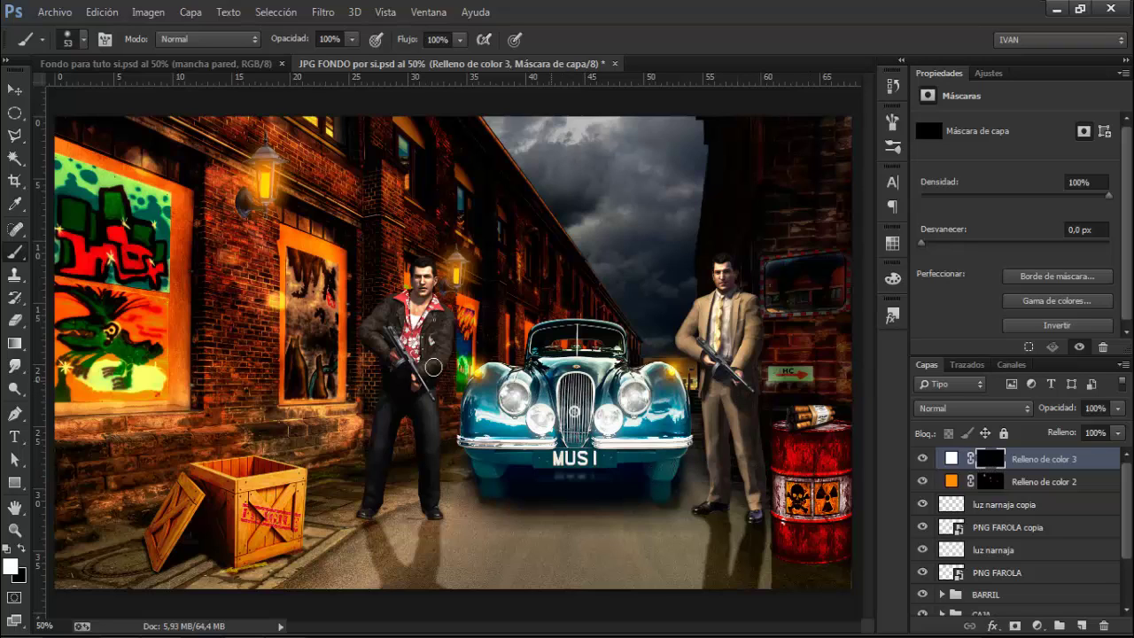
Paint white on the new fill layer's mask over the car's four headlights with a soft 121 px brush and feather the mask by 34.3 px.
drag(412, 436, 428, 441)
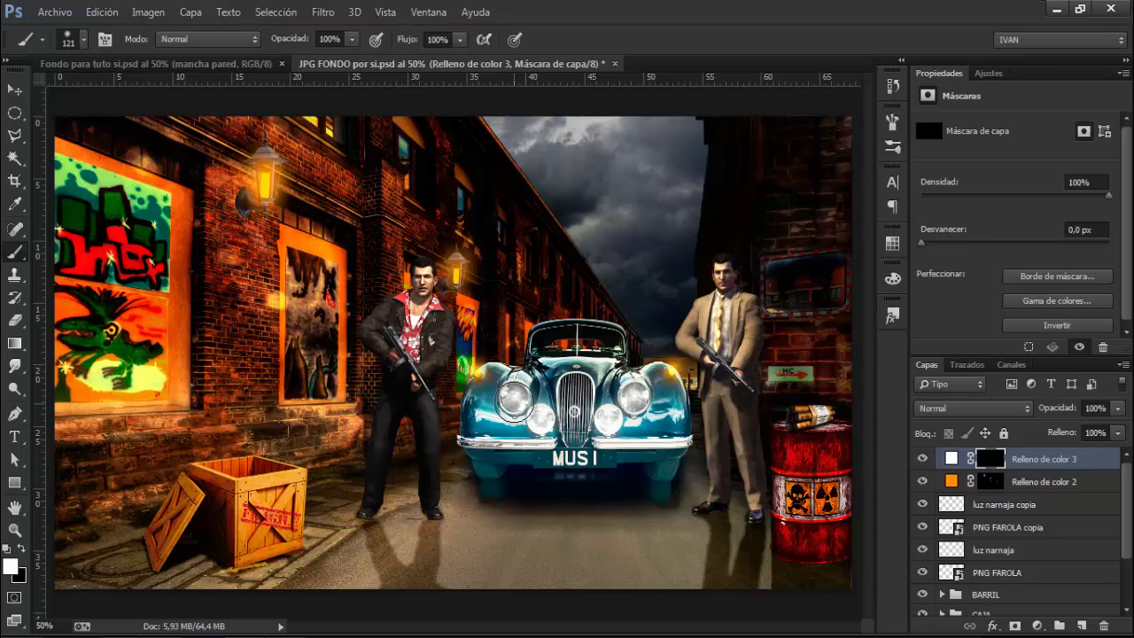
click(511, 394)
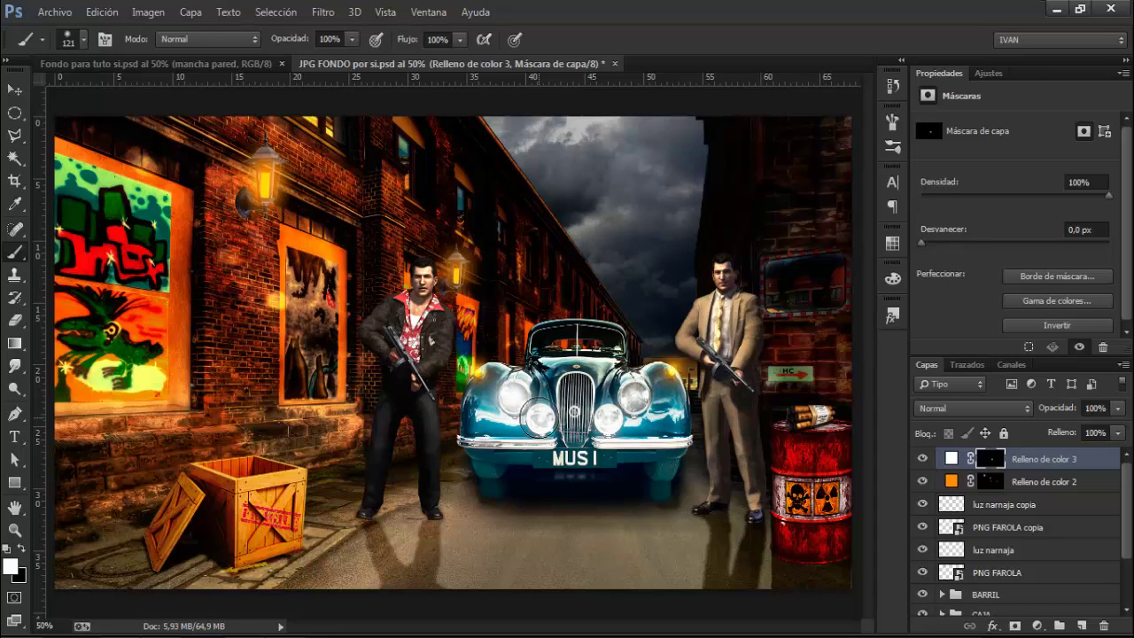
click(541, 419)
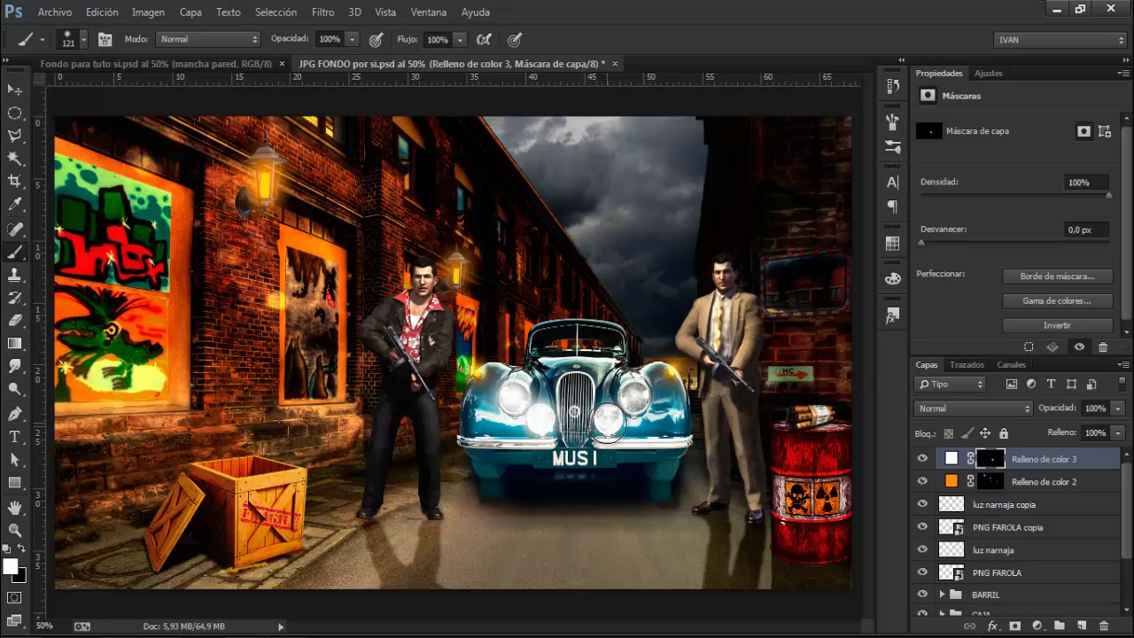
click(606, 420)
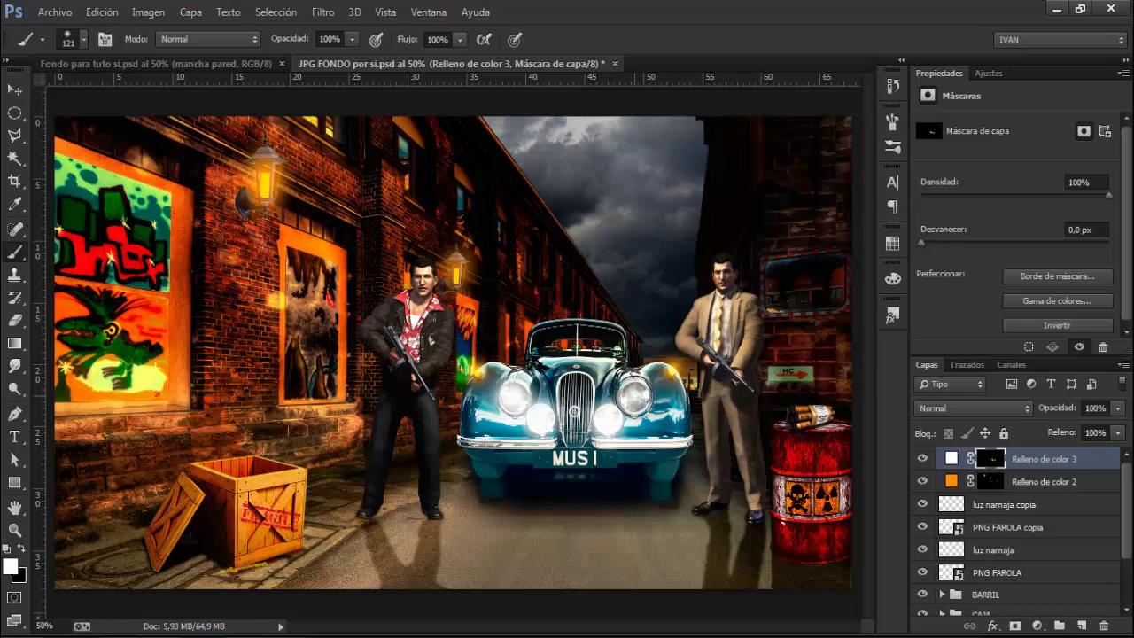
click(635, 394)
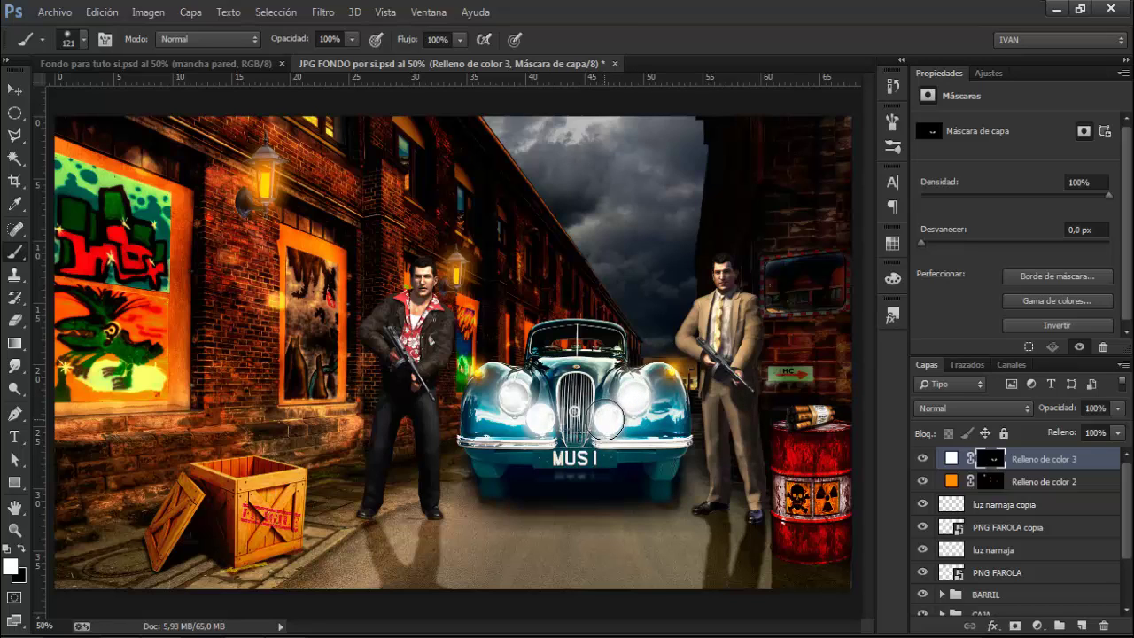
click(609, 418)
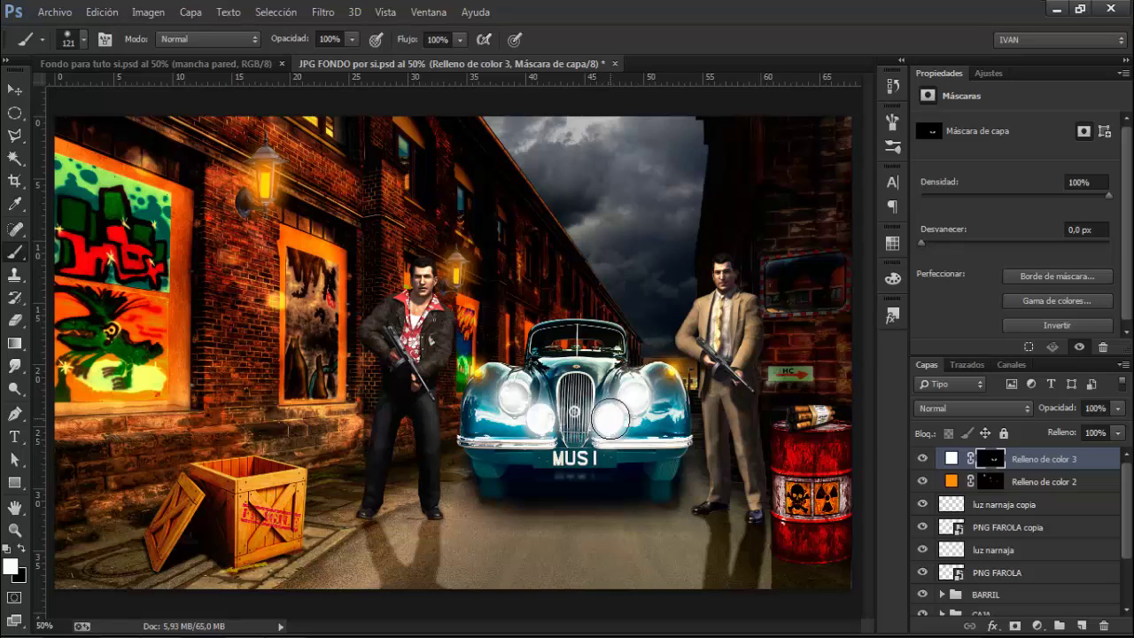
click(542, 420)
click(521, 403)
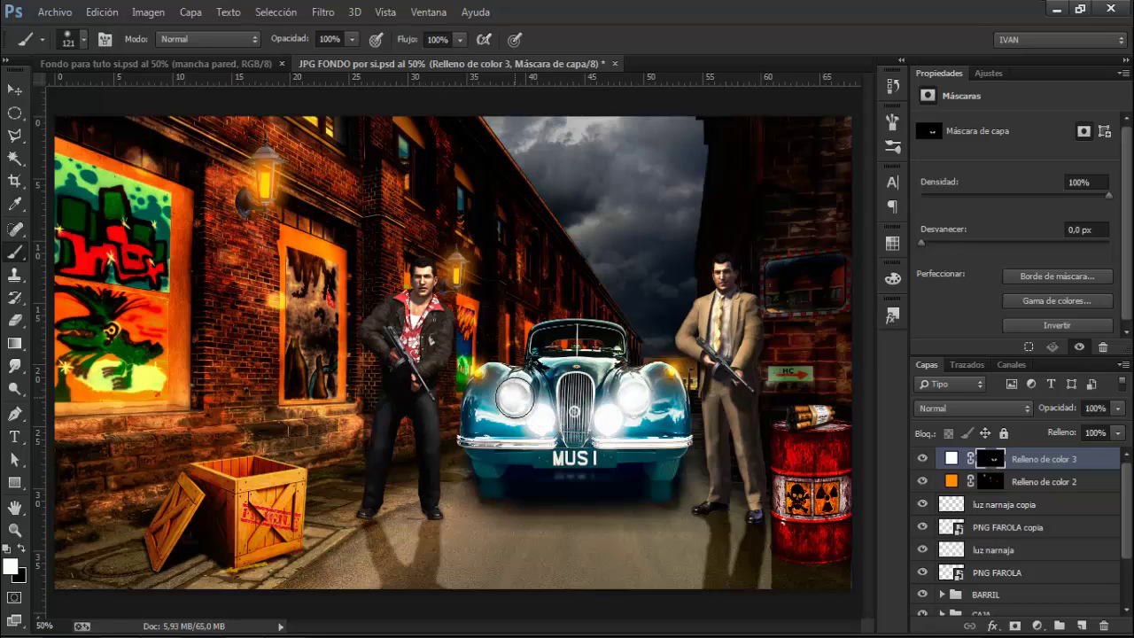
click(515, 396)
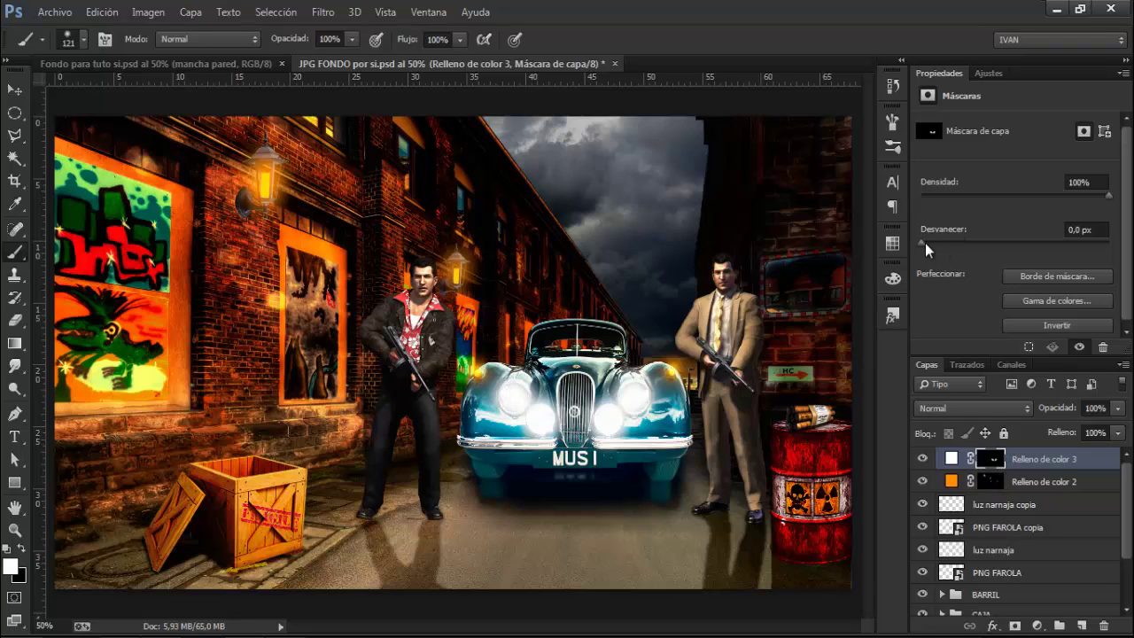
drag(925, 243, 1013, 253)
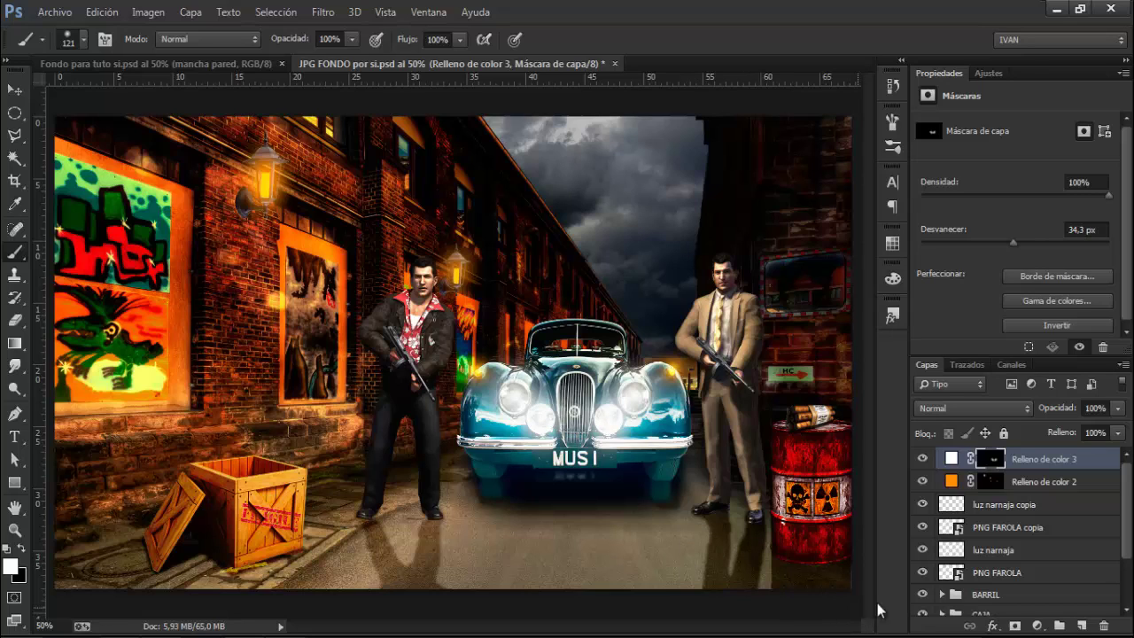
key(ctrl+0)
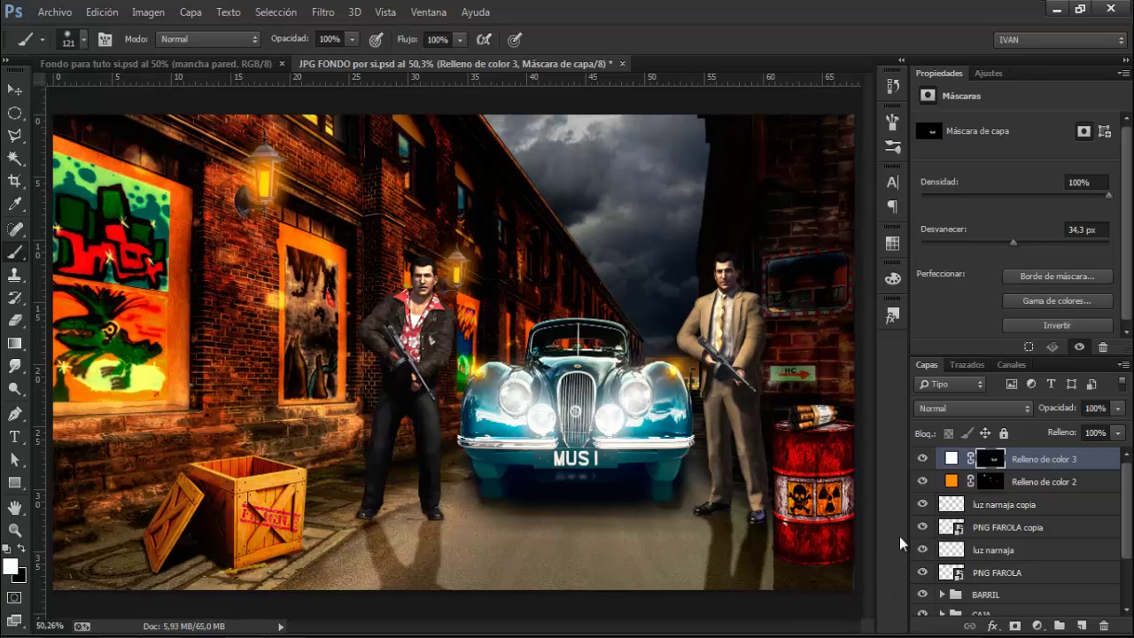
Create a new empty layer on top of the stack and name it clonado.
click(1079, 627)
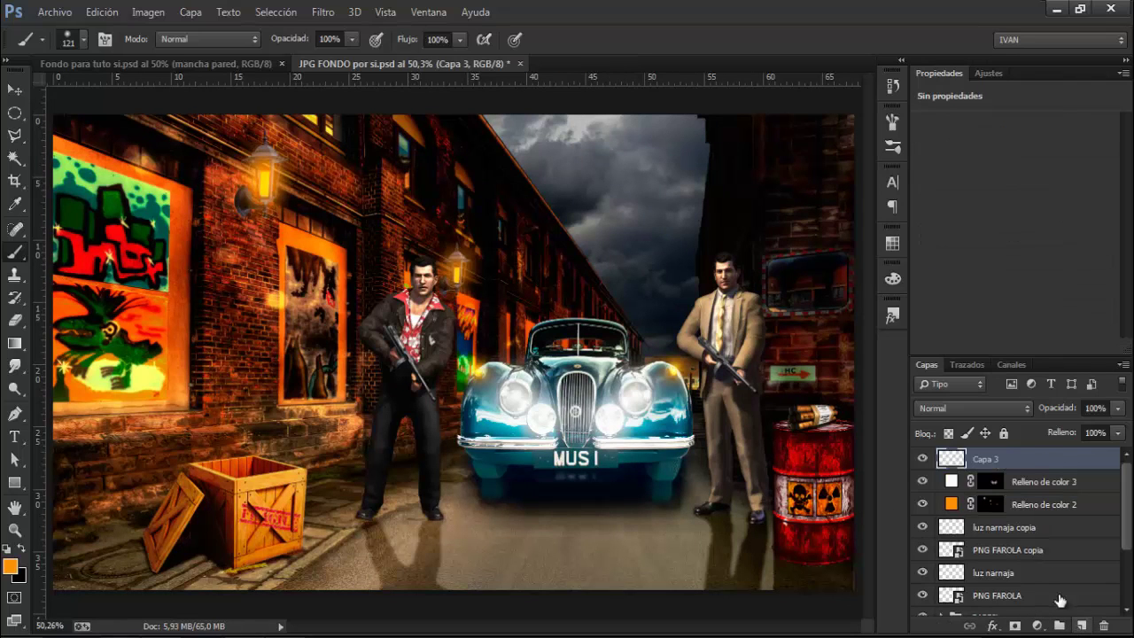
double_click(999, 459)
text(clonado)
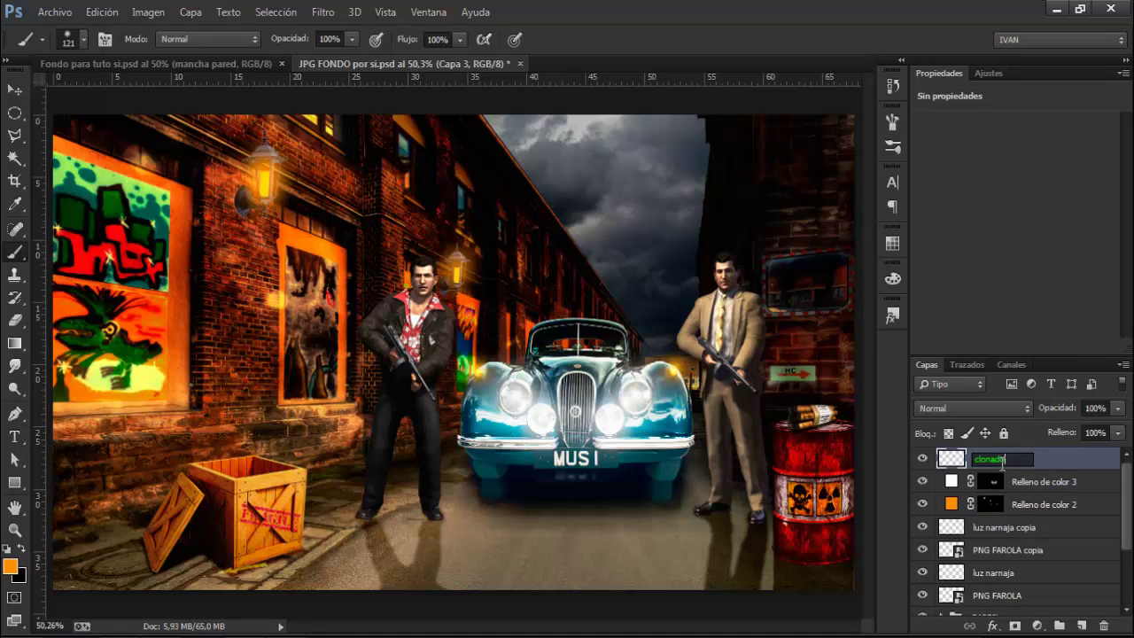
key(Return)
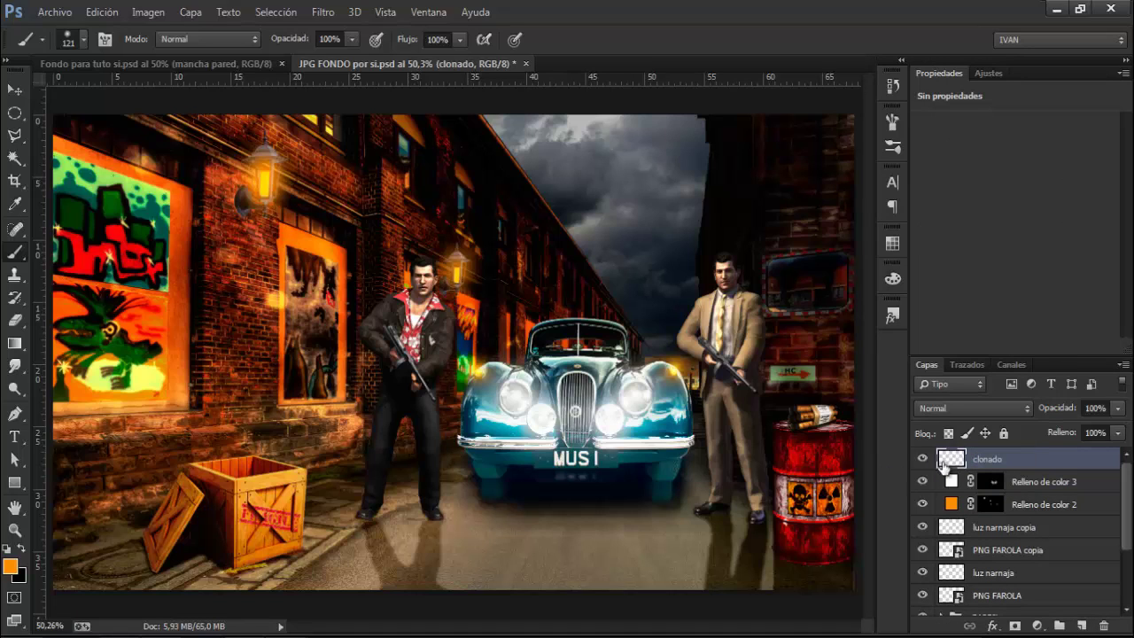
Clone brick texture over the bright orange patch beside the framed wall poster with a soft 85 px Clone Stamp, and compare before and after.
click(14, 279)
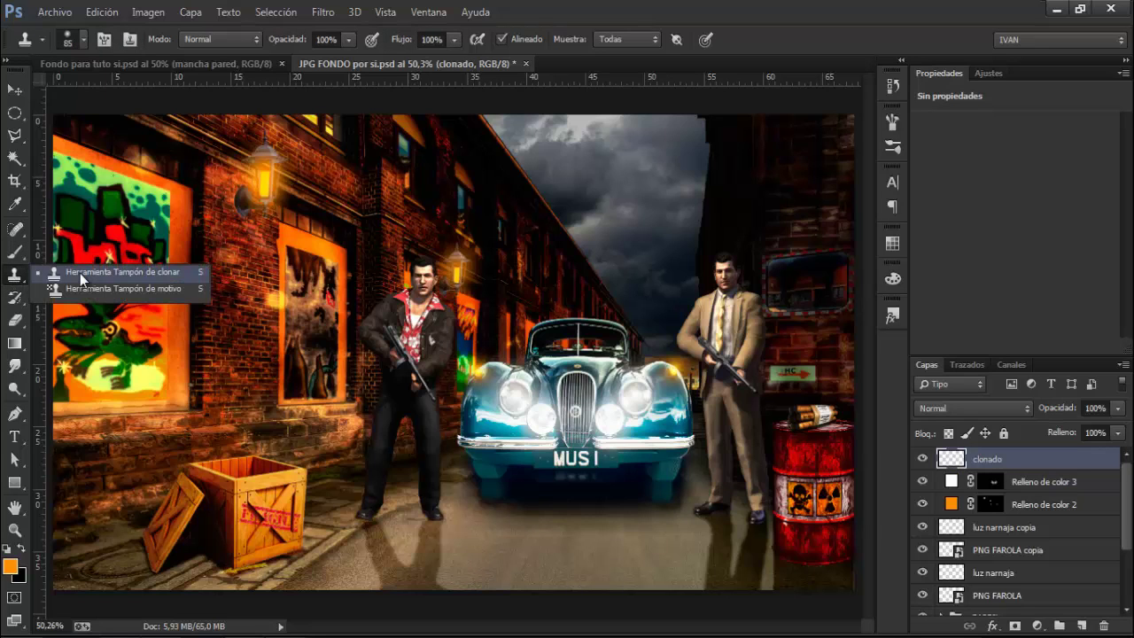
click(82, 276)
right_click(265, 303)
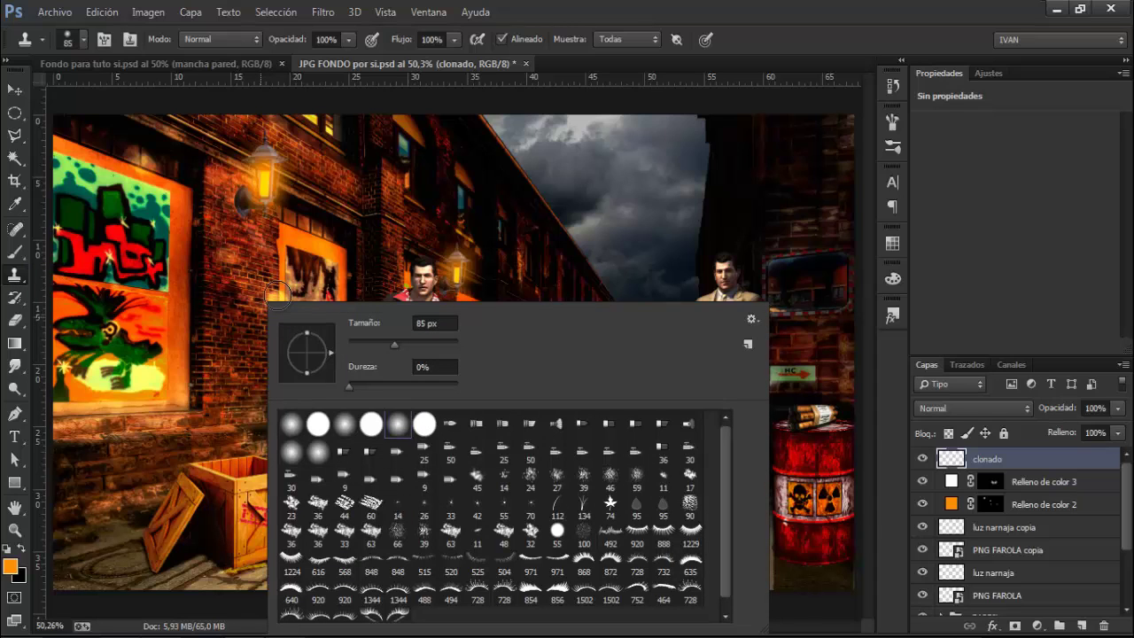
click(891, 393)
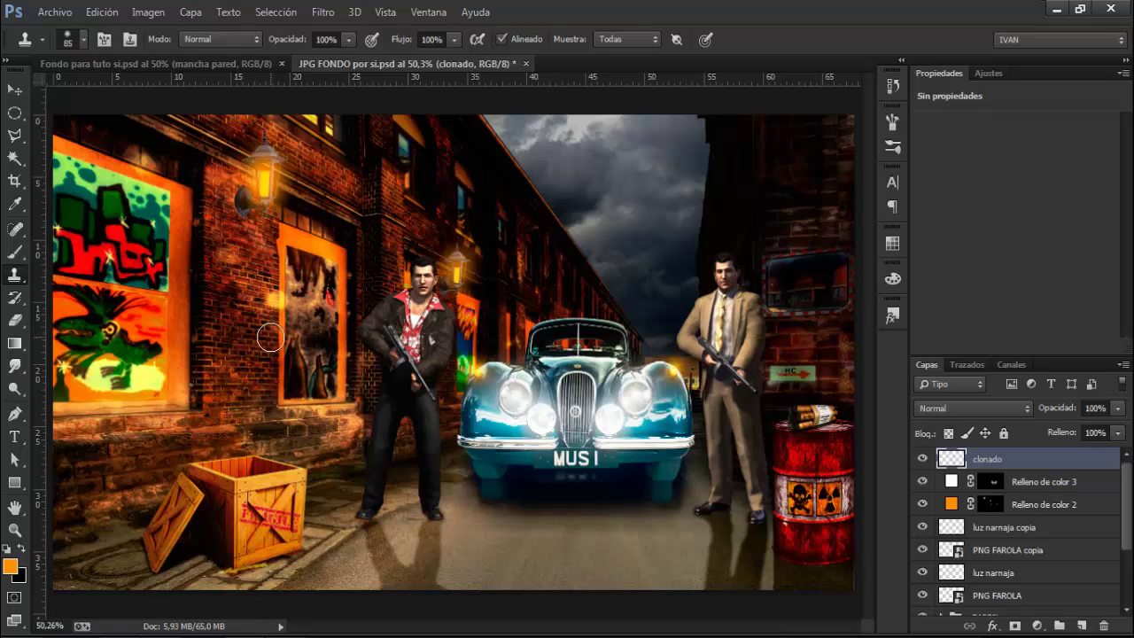
alt+click(270, 337)
mouse_move(276, 304)
mouse_down()
mouse_move(286, 302)
mouse_move(272, 302)
mouse_up()
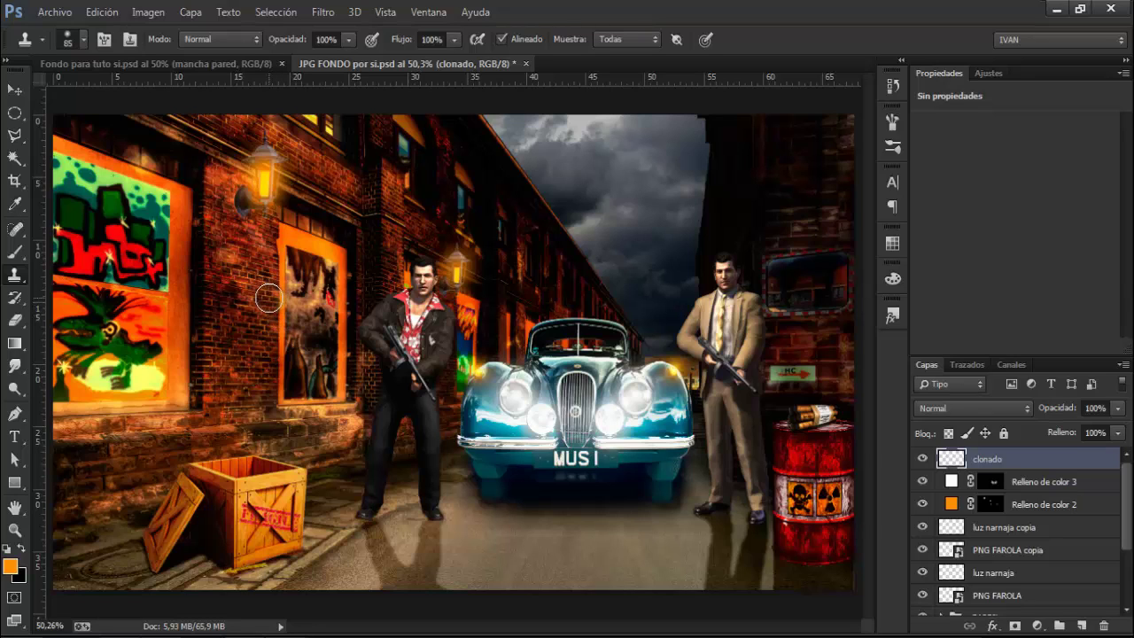
mouse_move(271, 298)
mouse_down()
mouse_move(261, 324)
mouse_move(273, 296)
mouse_move(273, 391)
mouse_up()
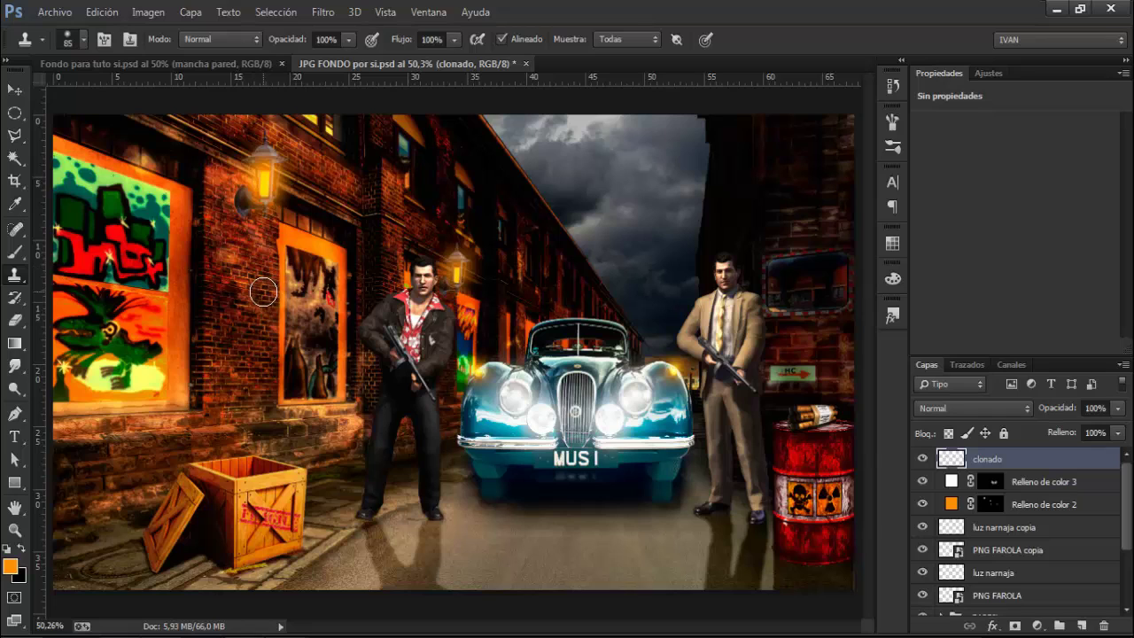
click(923, 458)
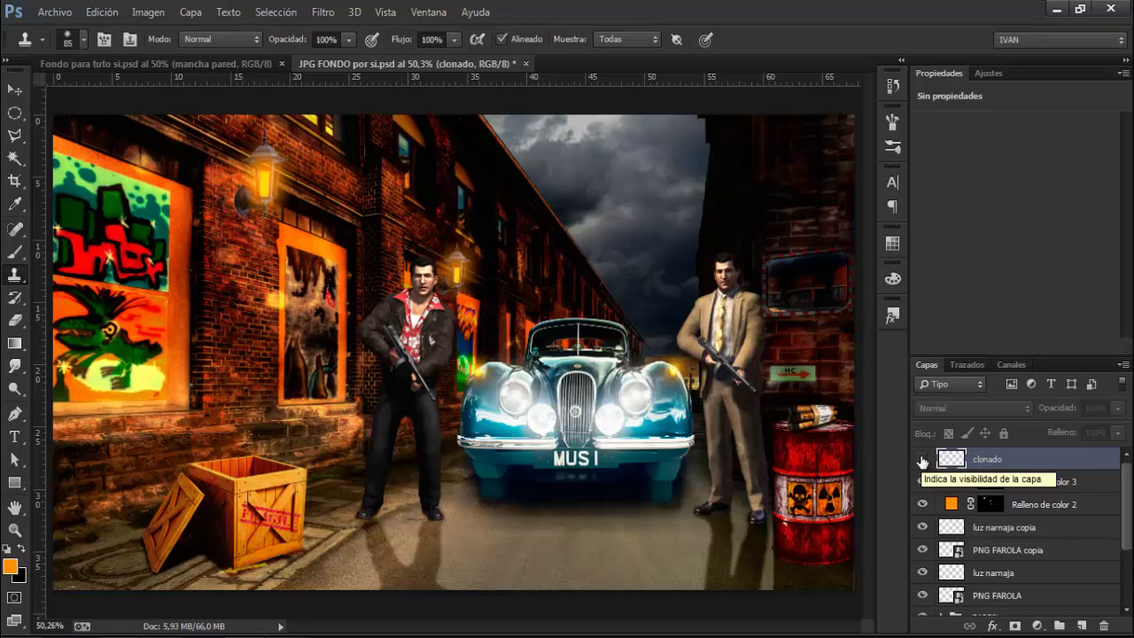
click(922, 459)
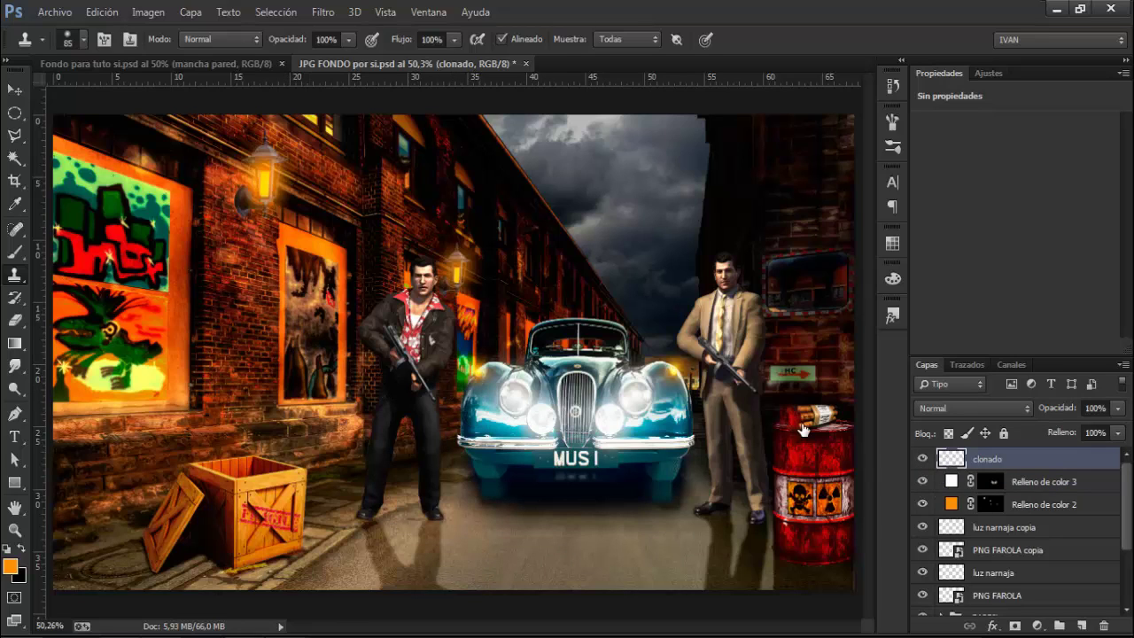
Add a Curves adjustment layer above clonado and pull the RGB midtones down slightly to darken the scene.
click(1037, 625)
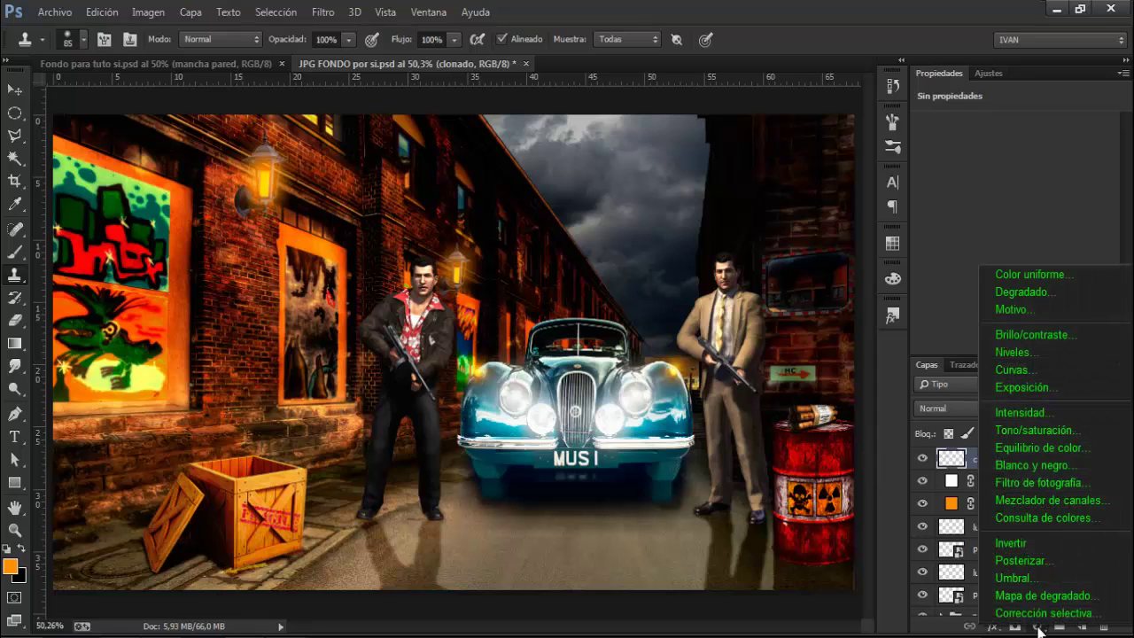
click(1033, 371)
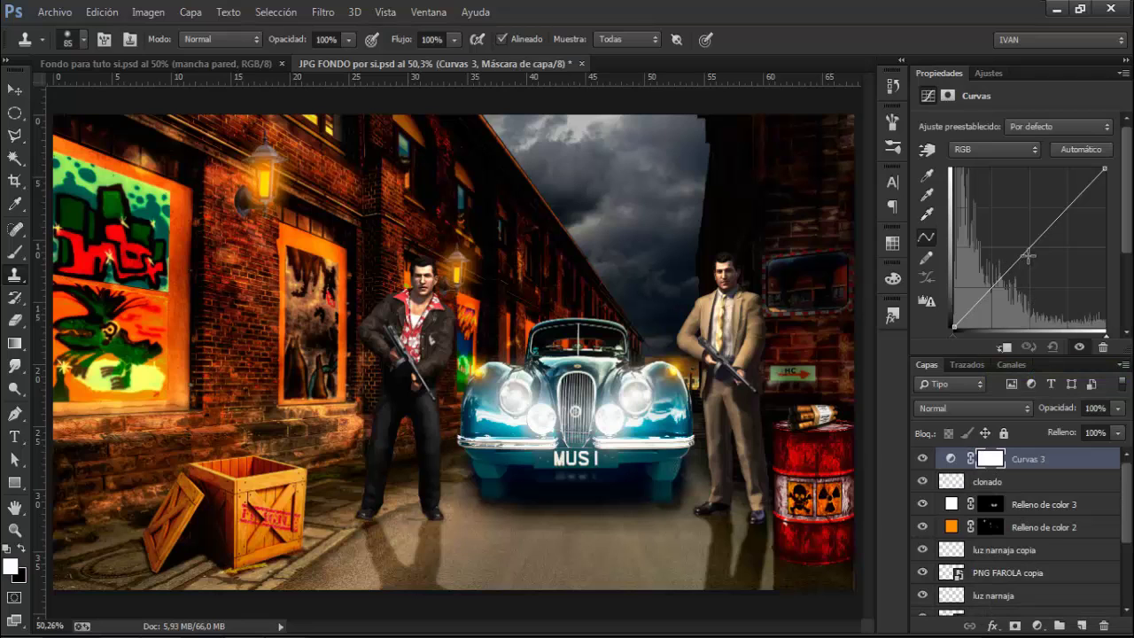
drag(1025, 255, 1017, 272)
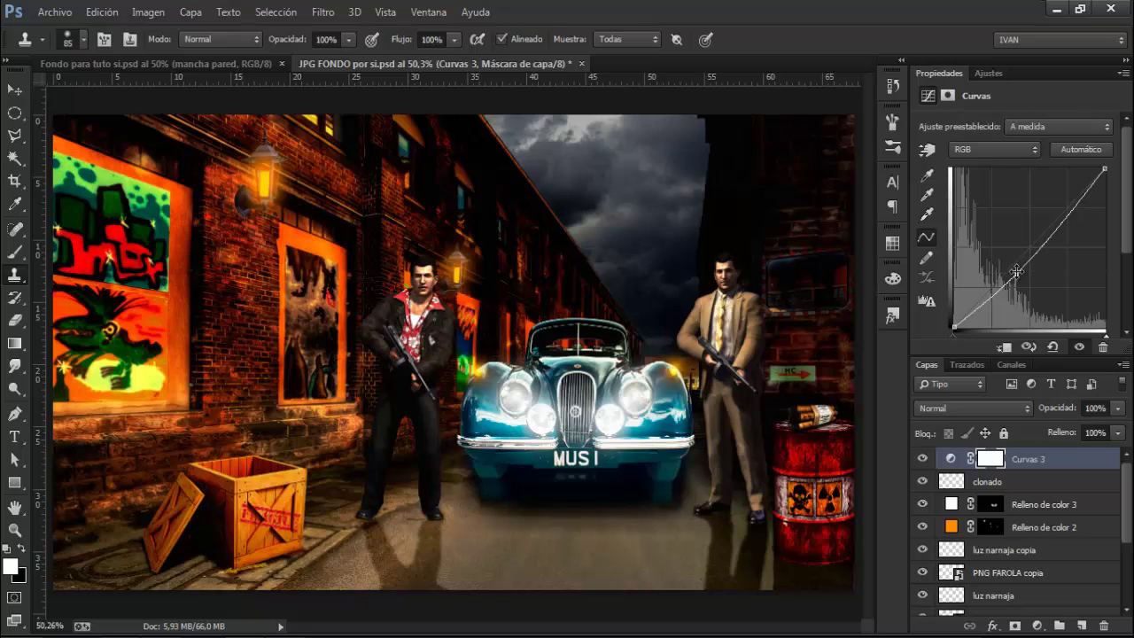